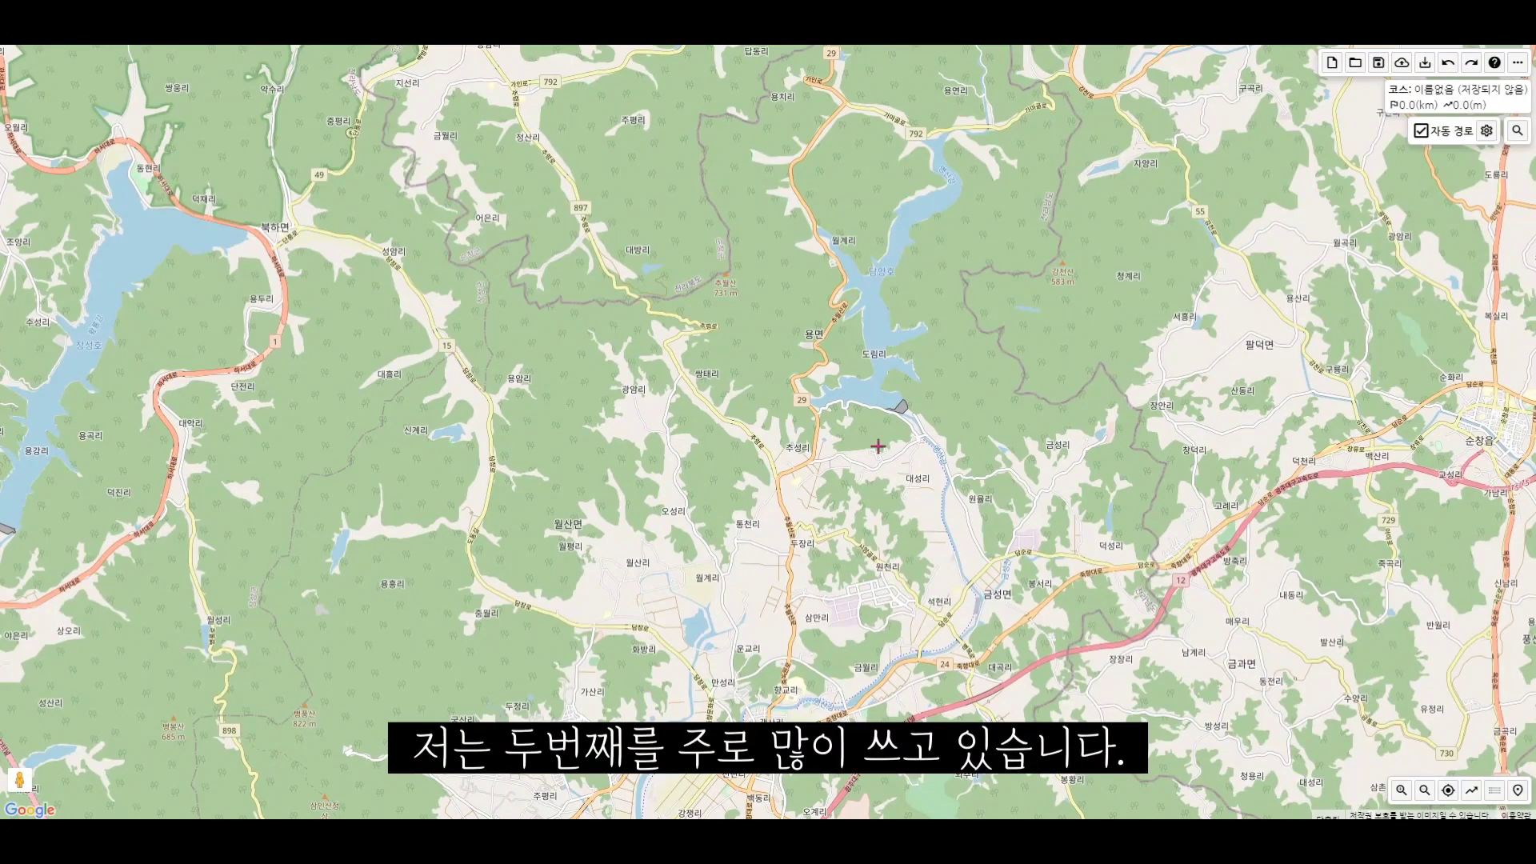
- Start an automatic route on road 29 near 두장리 and extend it about 9.6 km north past 용면 and 담양호 to below 용치리
scroll(704, 503, up, 1)
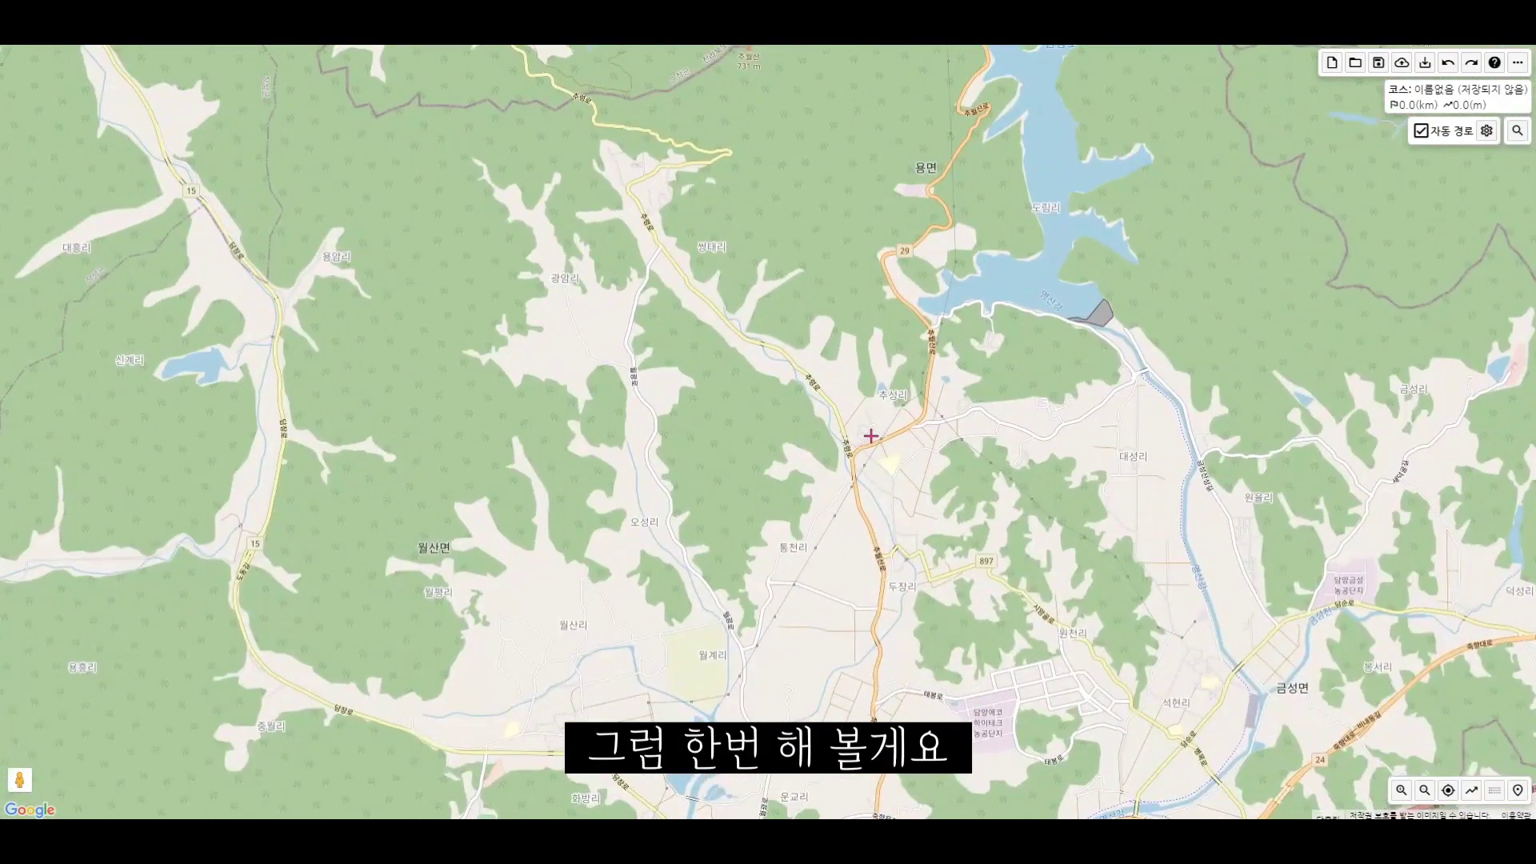
drag(956, 497, 911, 437)
drag(926, 331, 851, 372)
click(727, 594)
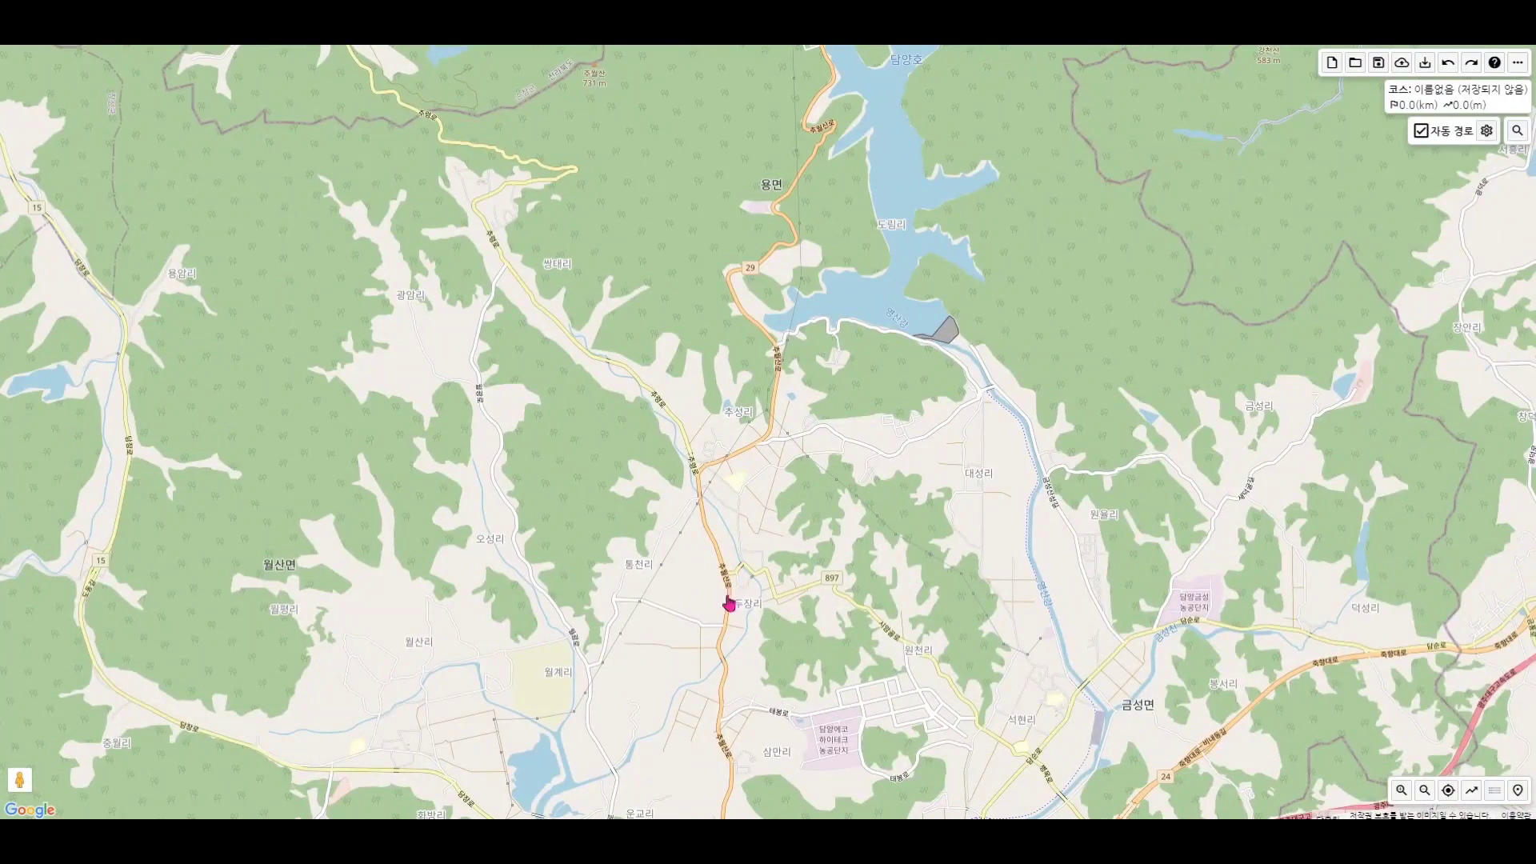
drag(751, 207, 798, 637)
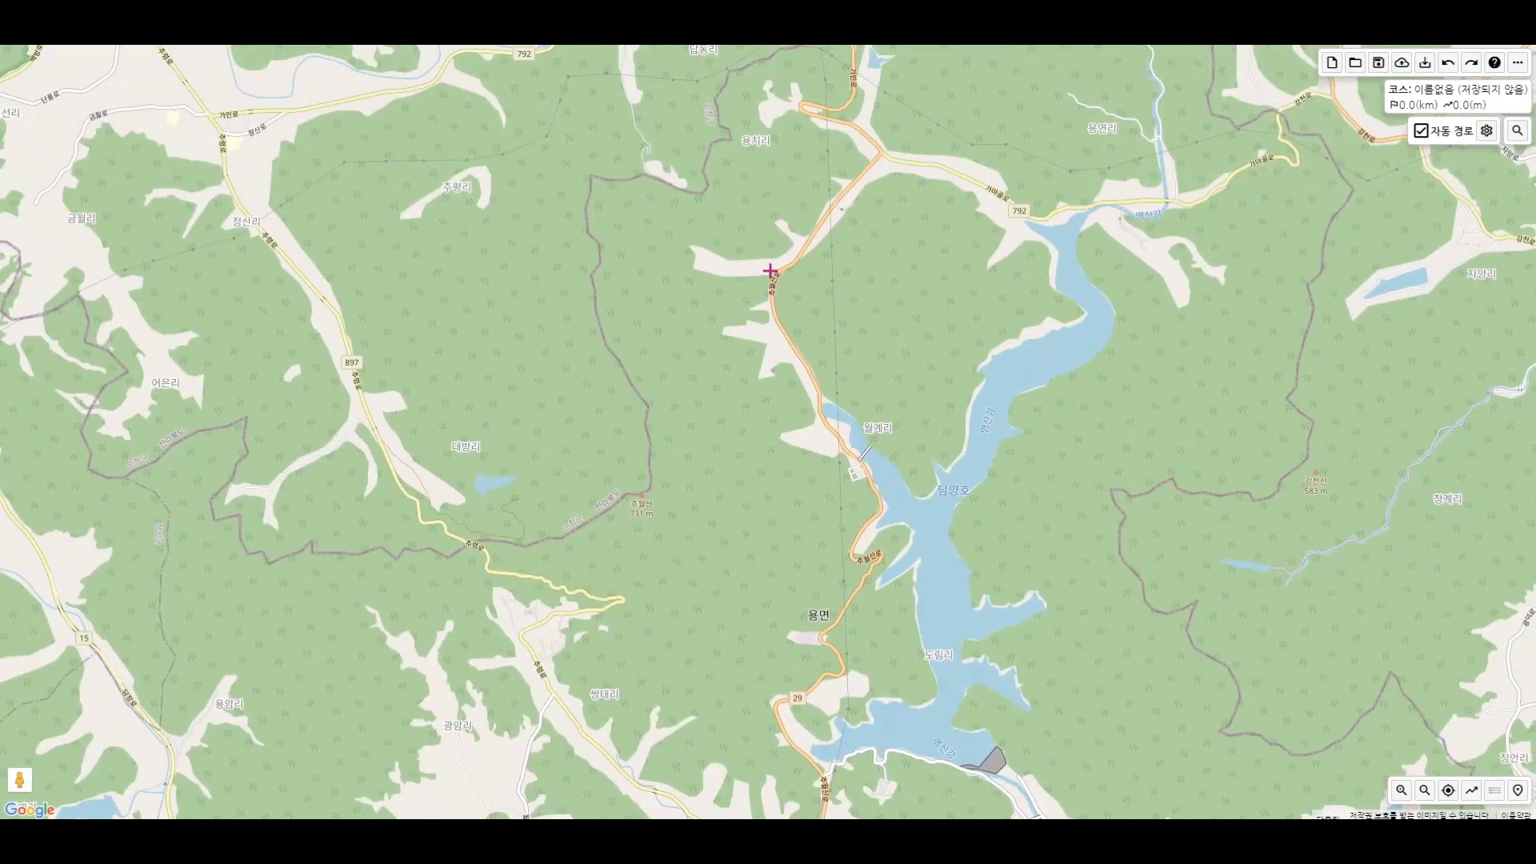
click(774, 273)
- Extend the route to road 897 south of 정산리, then loop back to the start near 두장리, for about 37 km in total
drag(569, 263, 823, 512)
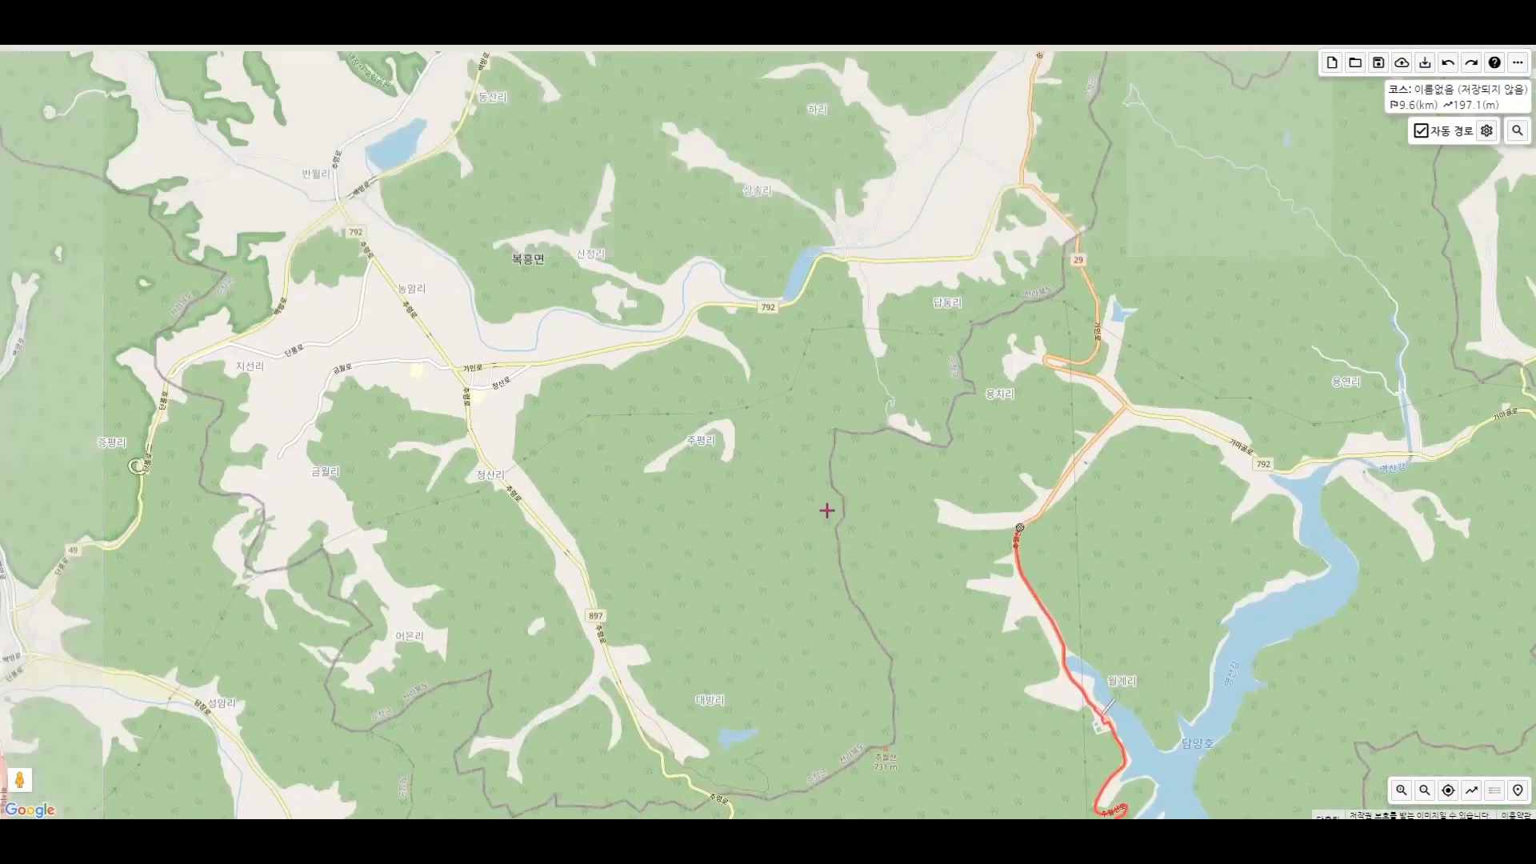
click(587, 584)
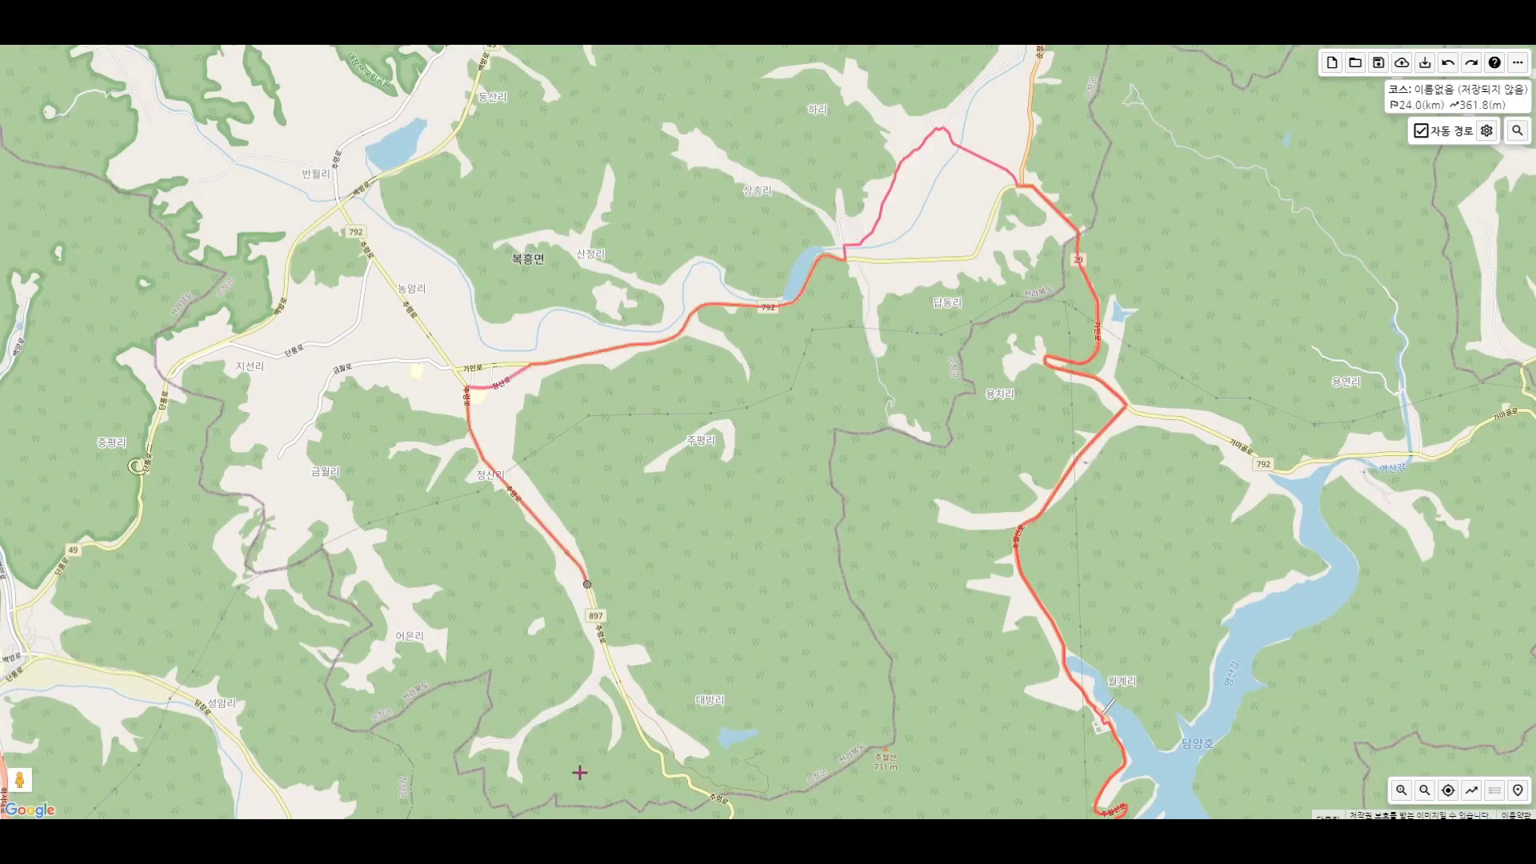
drag(744, 726, 542, 174)
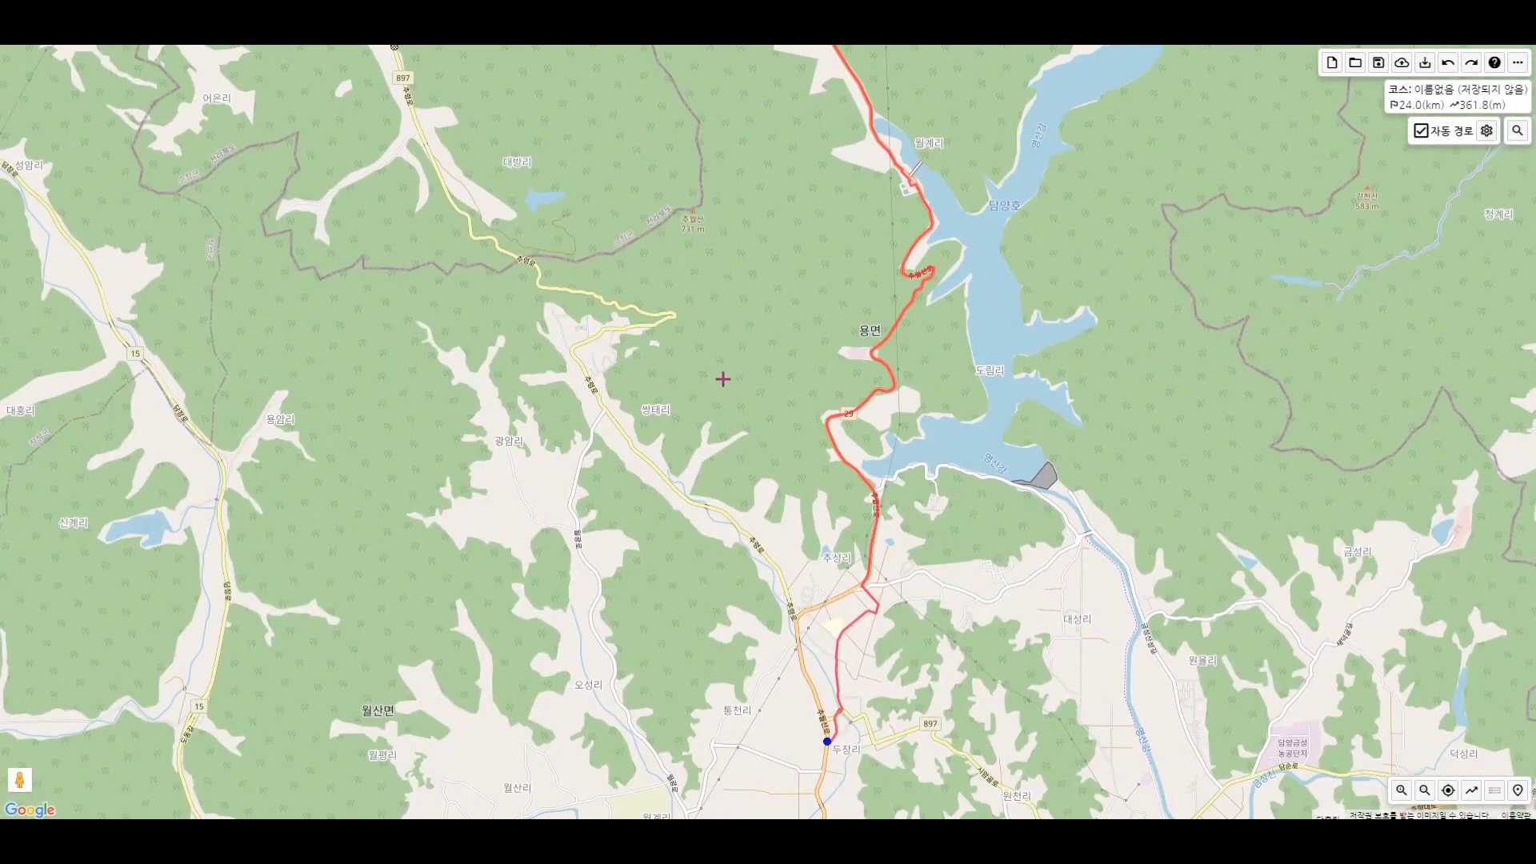
click(773, 788)
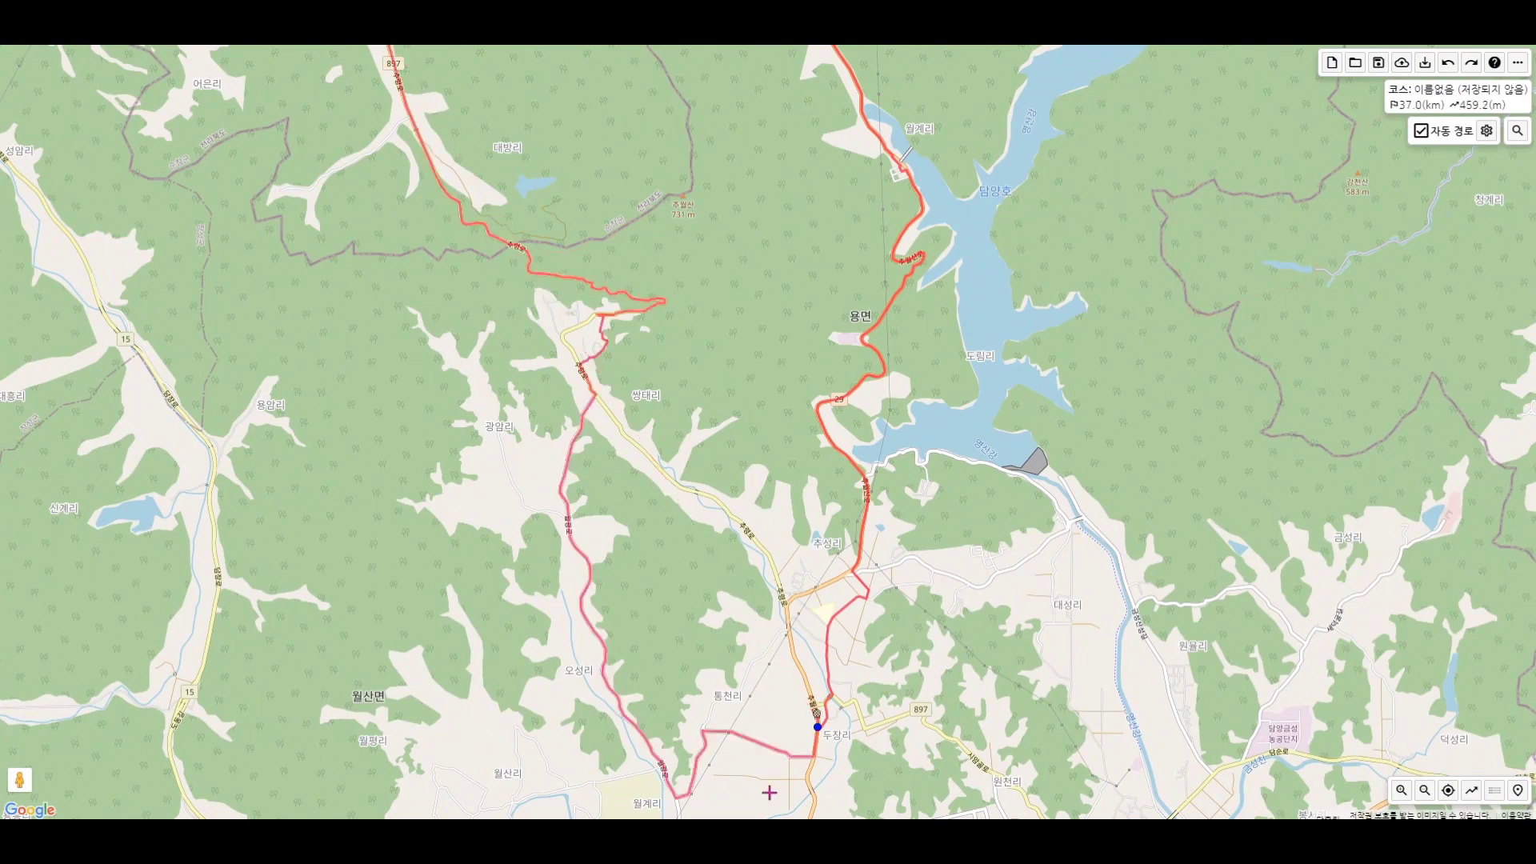
- Examine which roads the generated route follows between 담양호, 쌍태리 and the start near 두장리
drag(689, 426, 690, 273)
drag(920, 396, 980, 540)
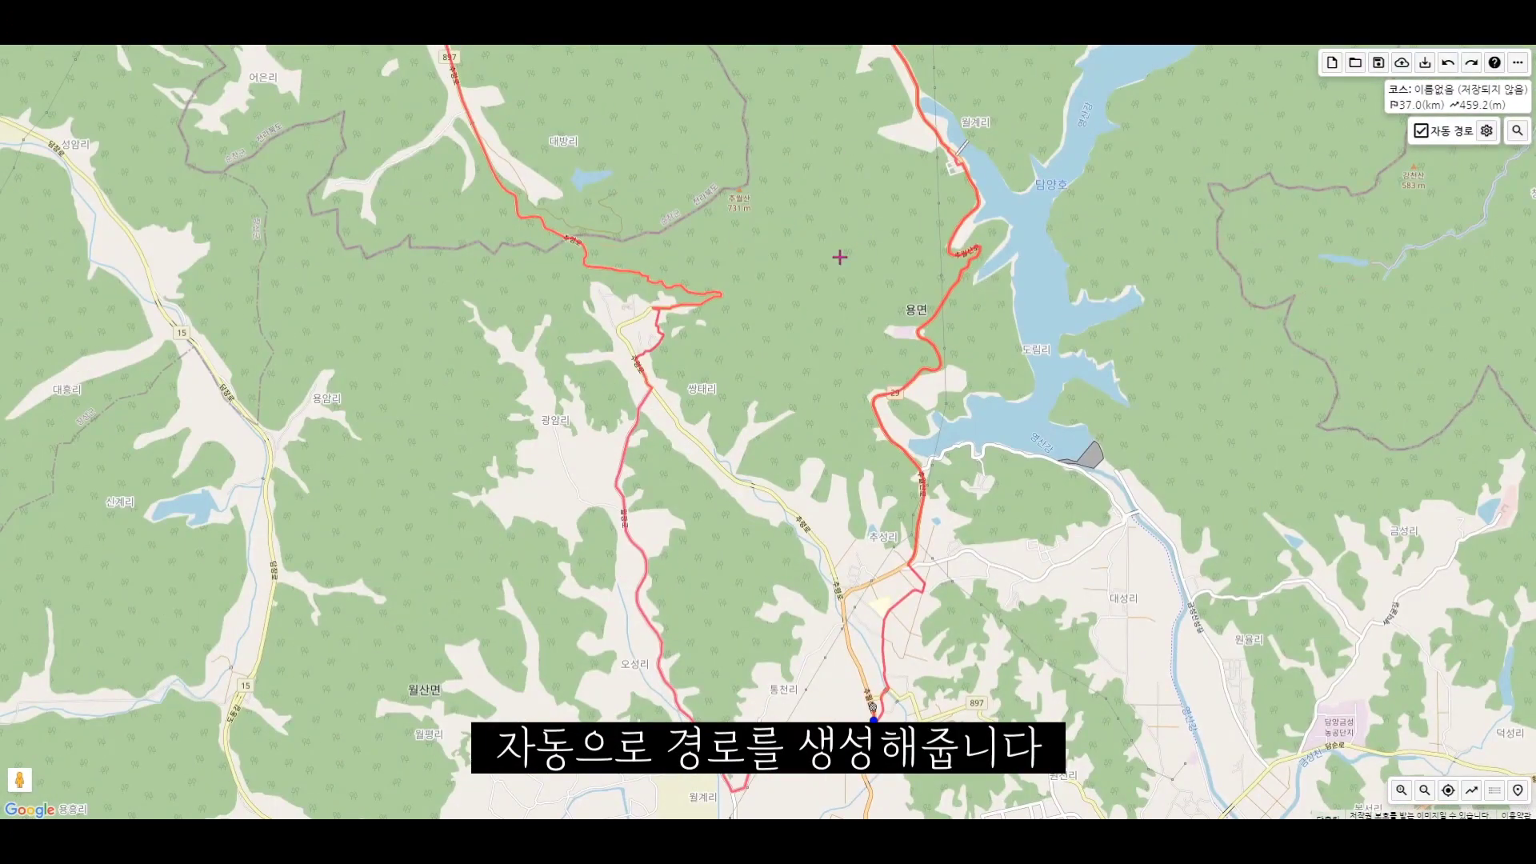
drag(807, 202, 847, 448)
drag(783, 654, 798, 608)
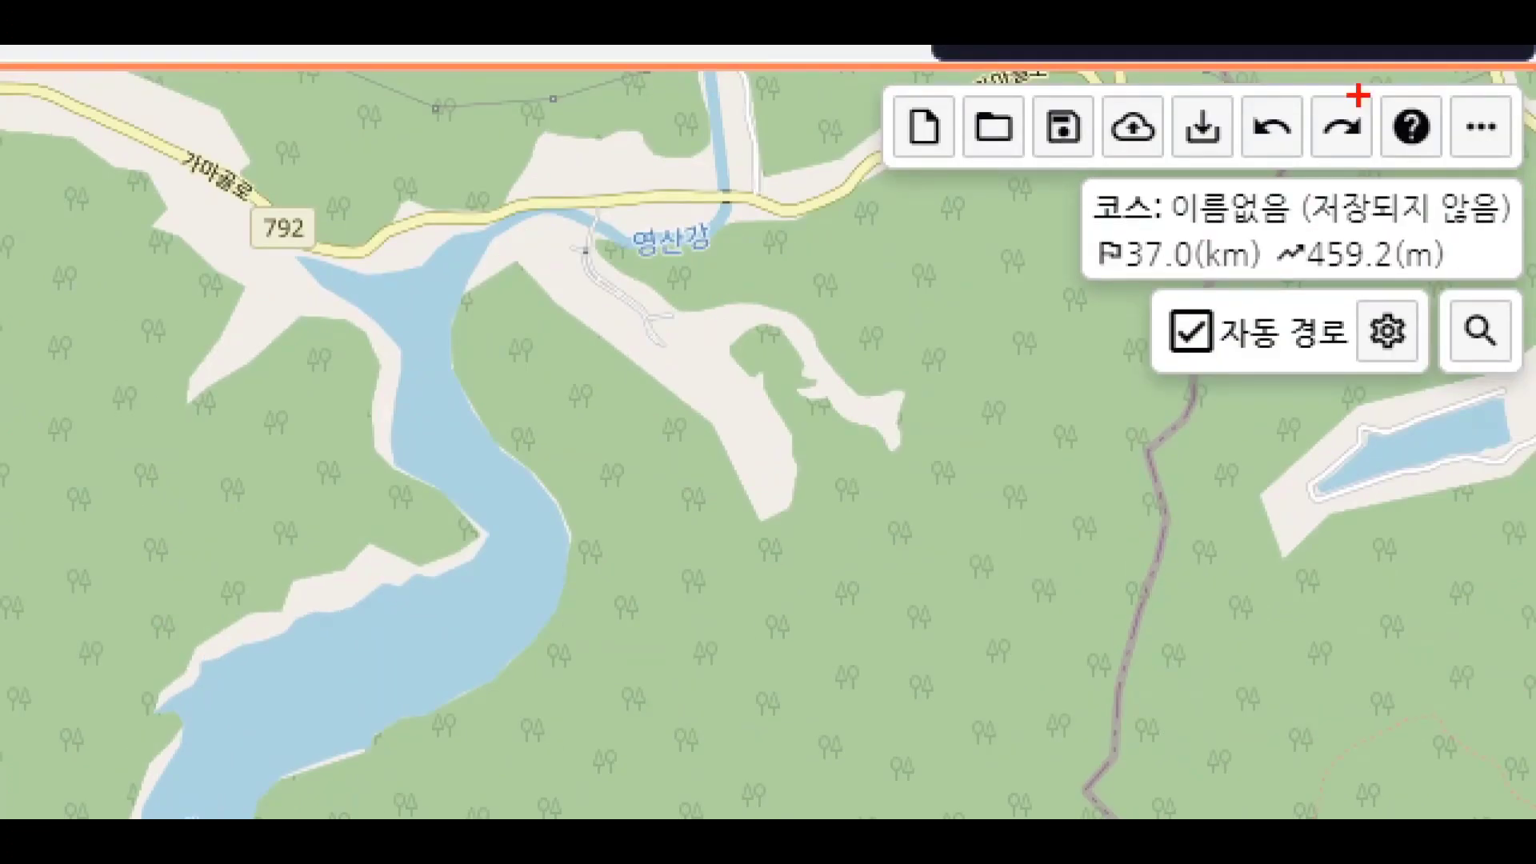
mouse_move(1259, 157)
mouse_down()
mouse_move(1170, 45)
mouse_move(1248, 214)
mouse_move(1236, 128)
mouse_up()
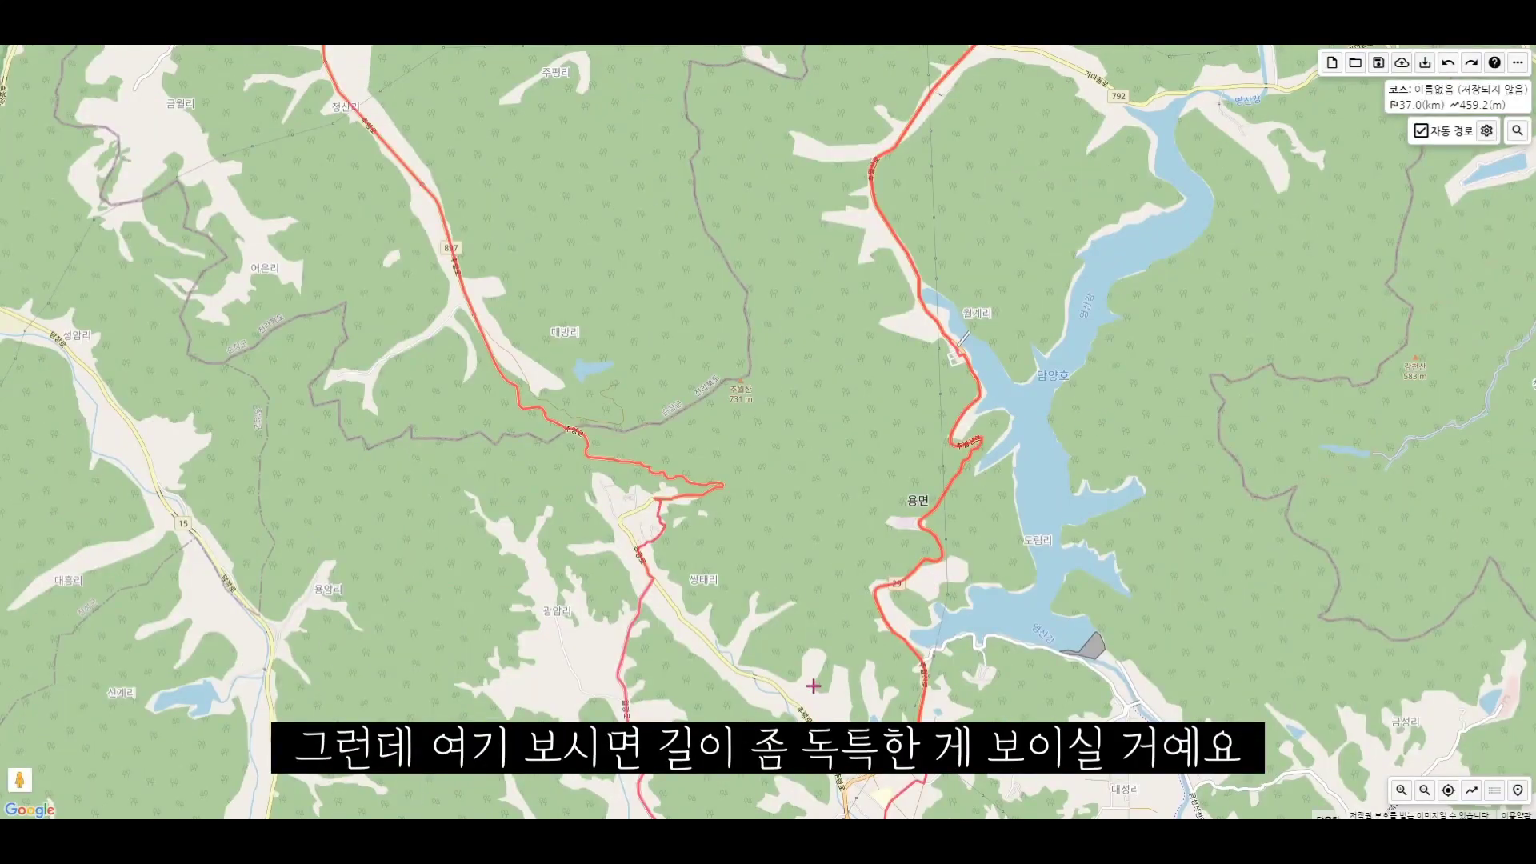
drag(813, 685, 832, 388)
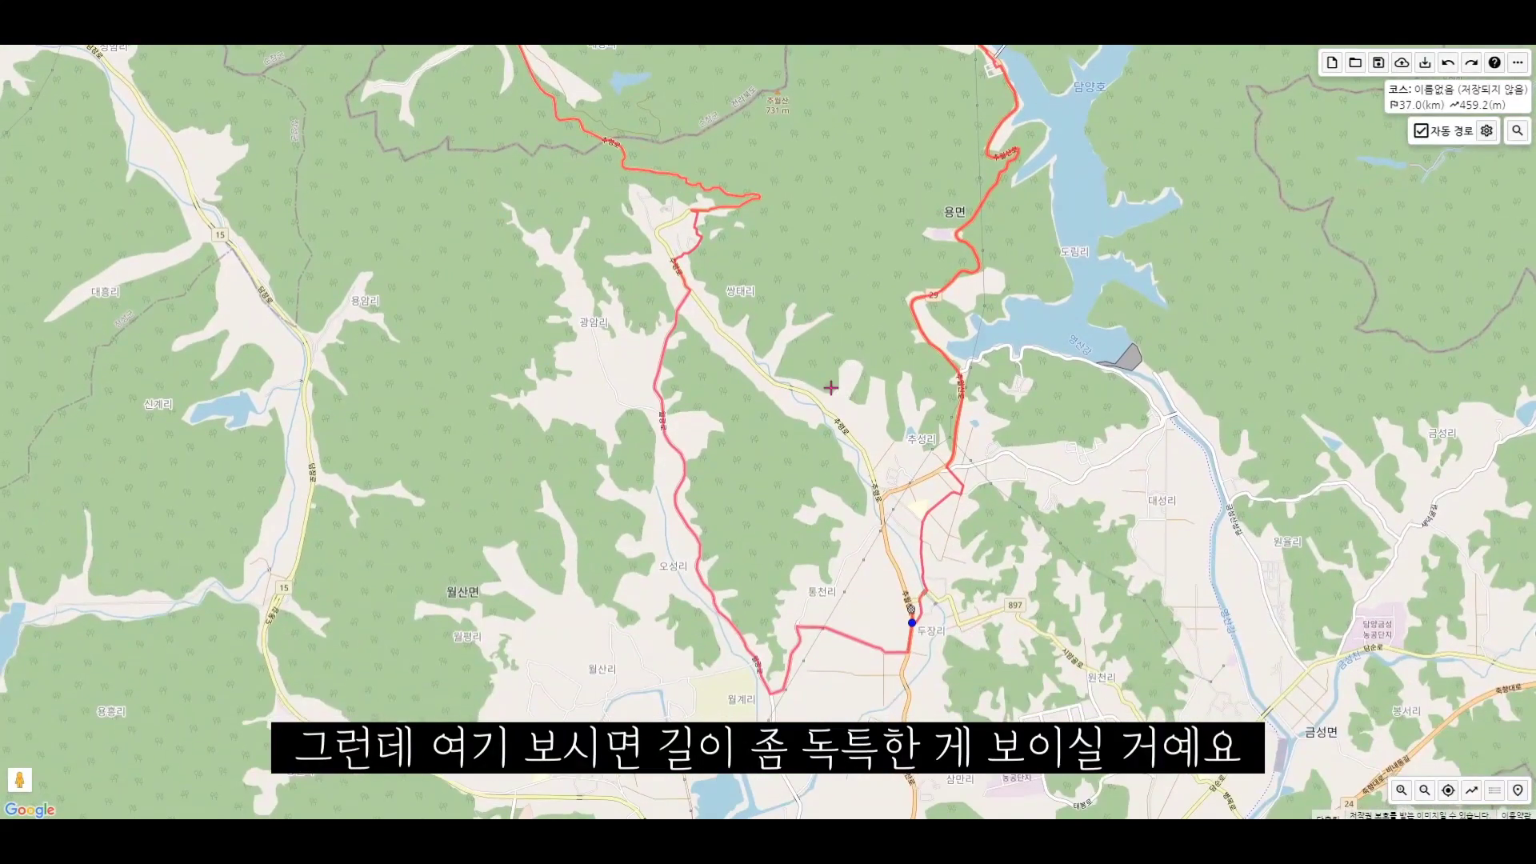
scroll(784, 463, up, 1)
drag(725, 520, 721, 487)
scroll(722, 493, down, 1)
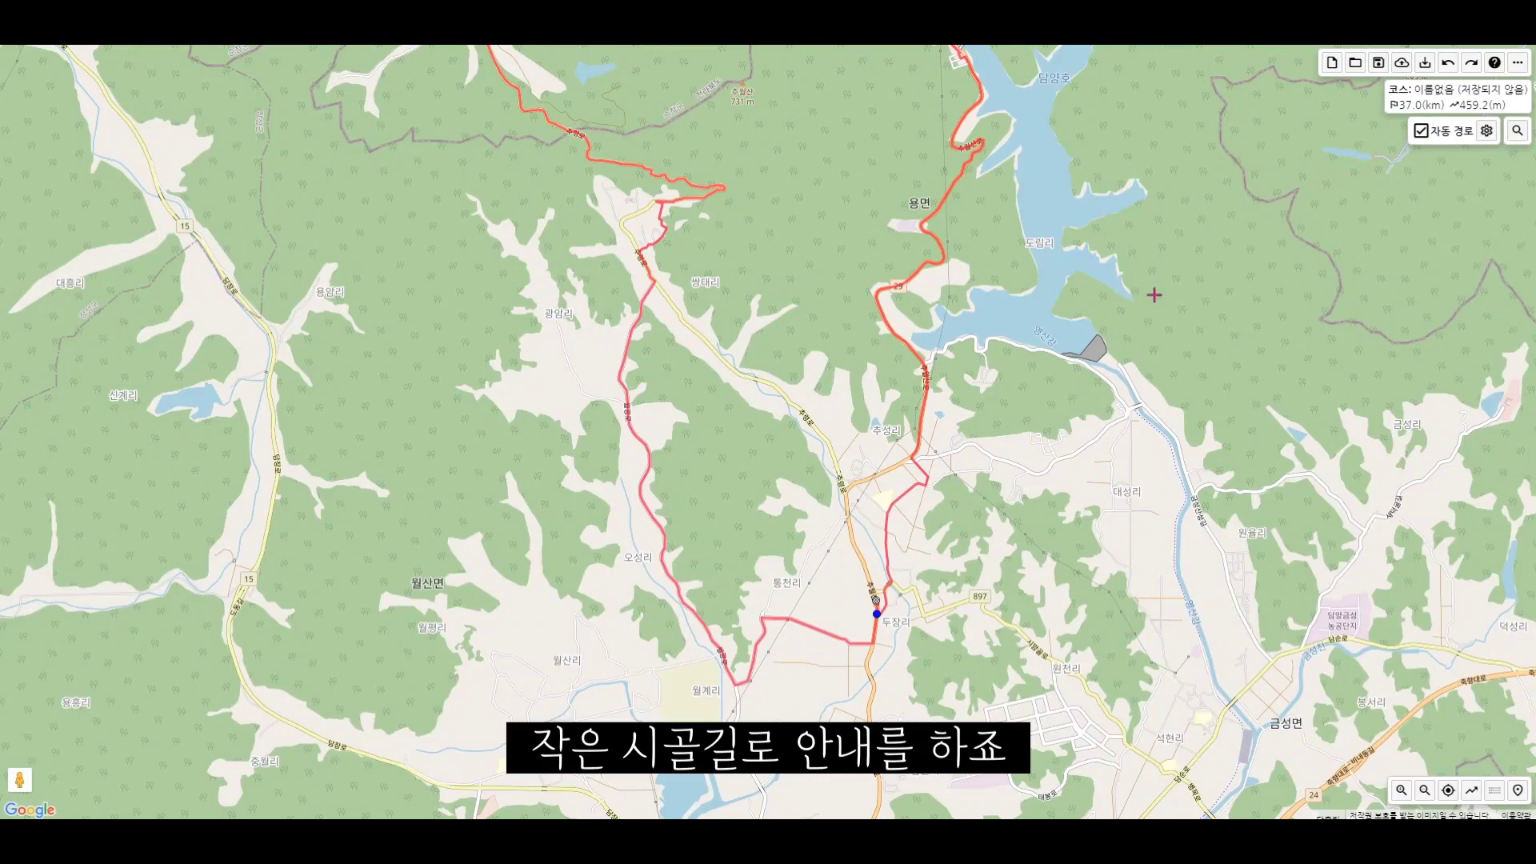
- Set the automatic route profile to general-road priority (일반 도로 우선)
click(1486, 131)
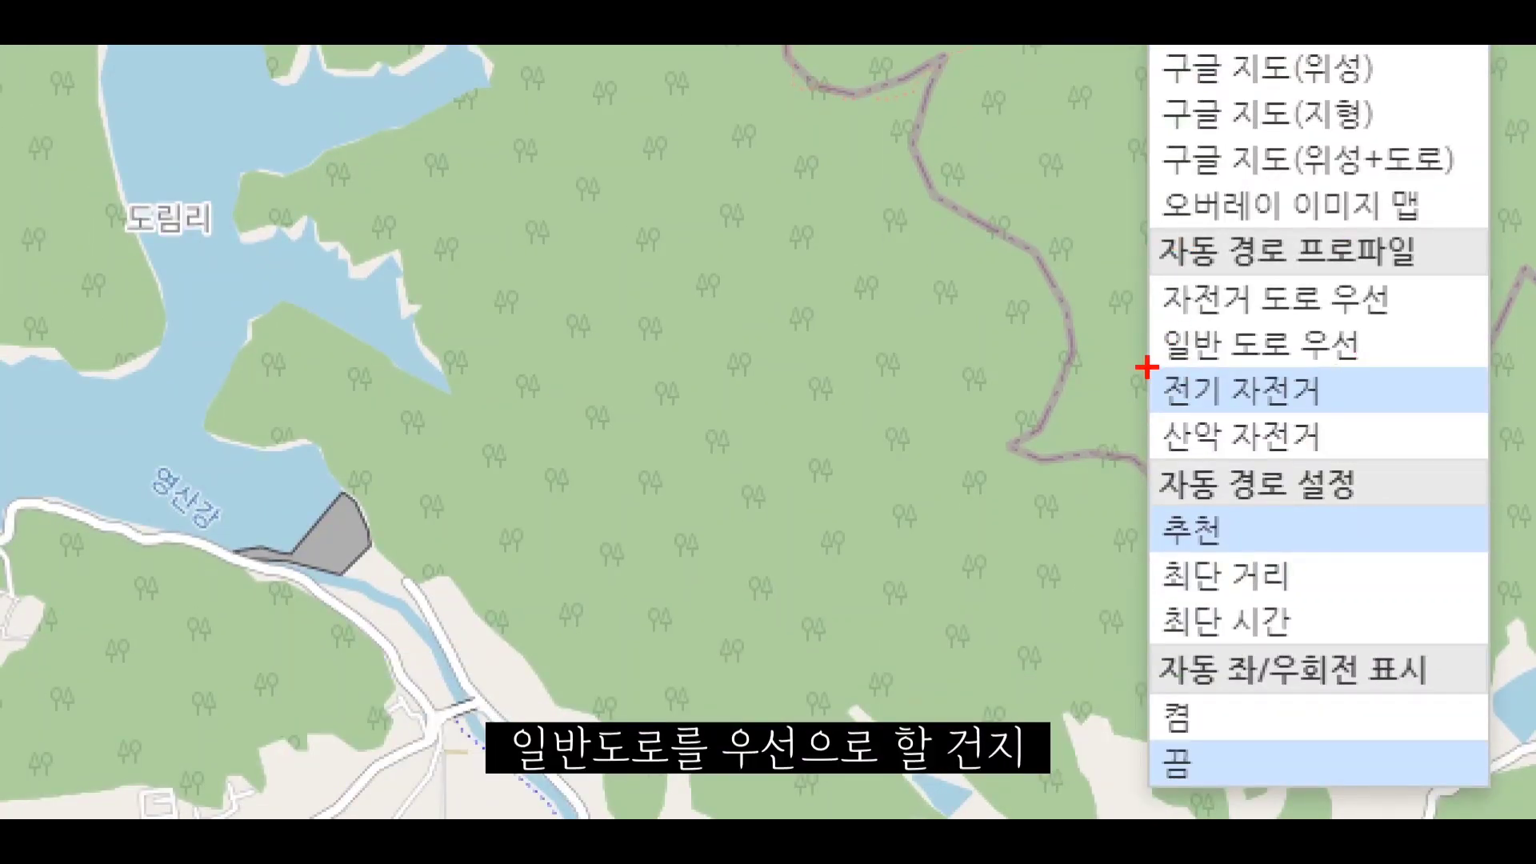
mouse_move(1145, 368)
mouse_down()
mouse_move(1327, 325)
mouse_move(1157, 313)
mouse_move(1216, 382)
mouse_up()
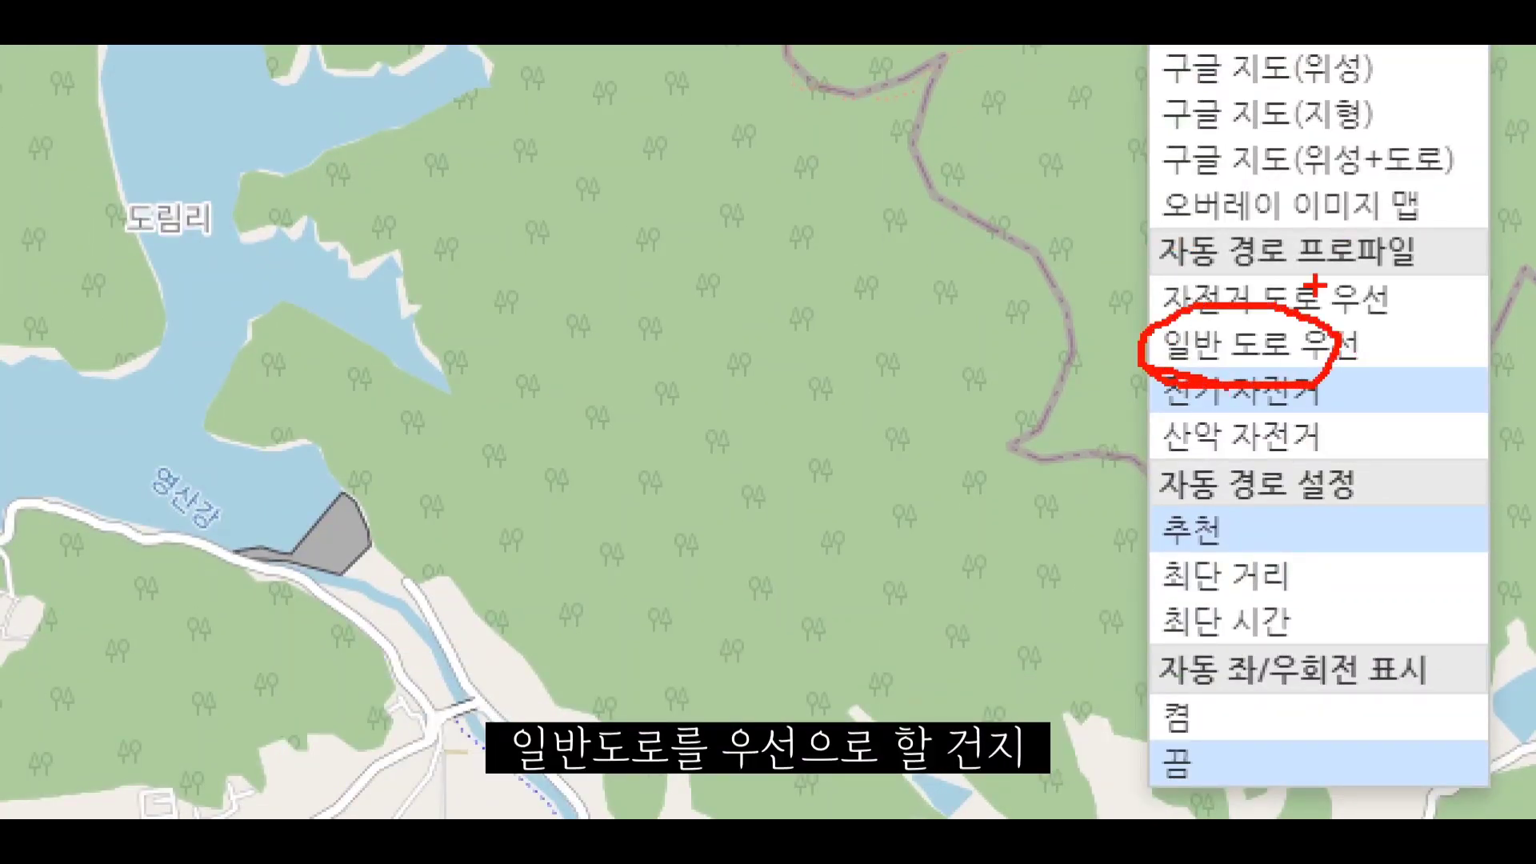
mouse_move(1153, 298)
mouse_down()
mouse_move(1338, 321)
mouse_move(1345, 248)
mouse_move(1346, 336)
mouse_up()
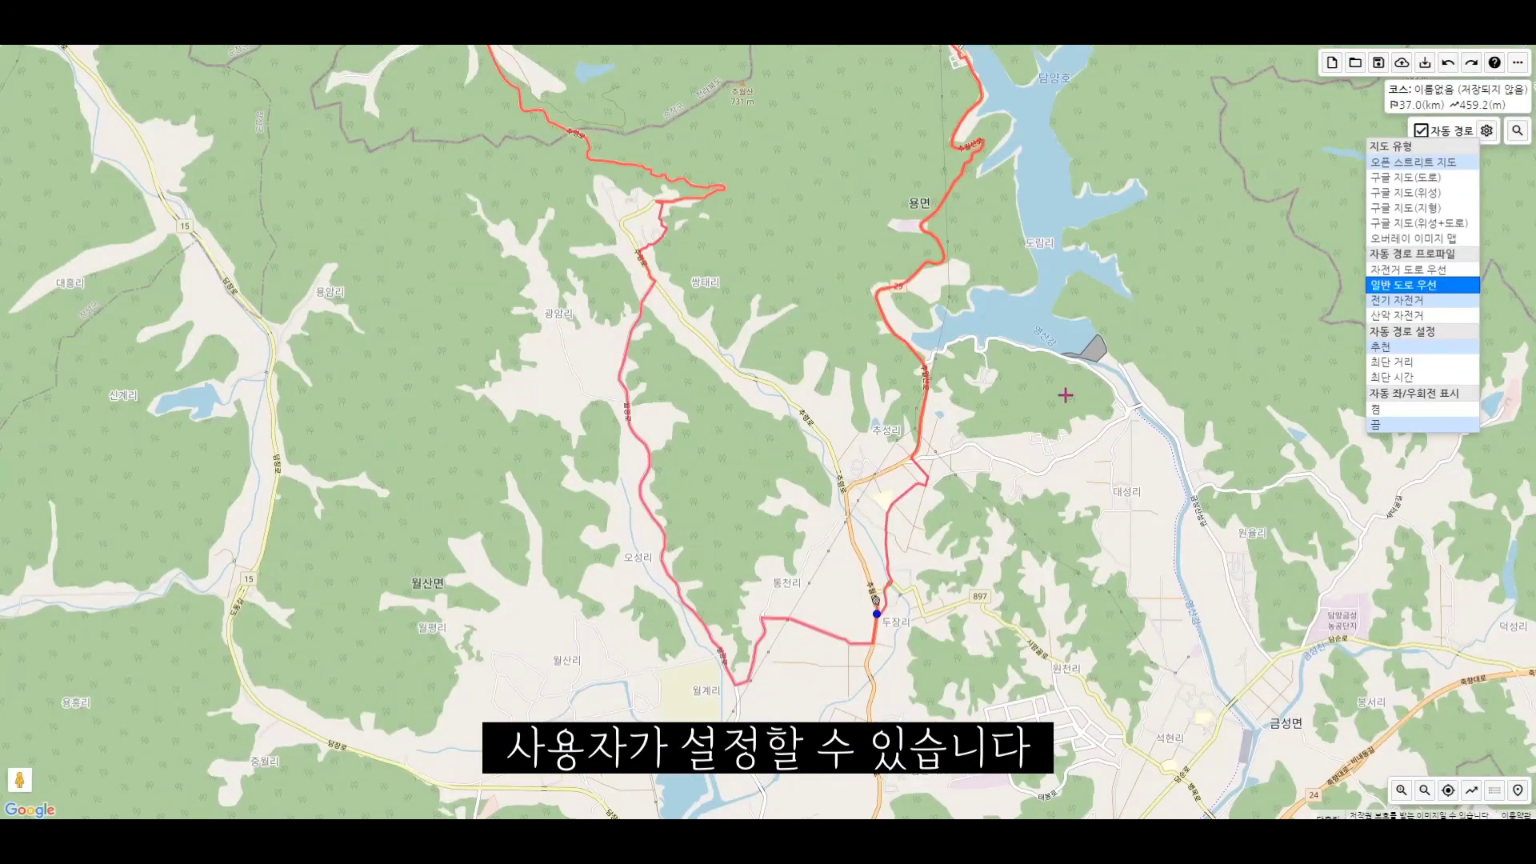
click(1394, 272)
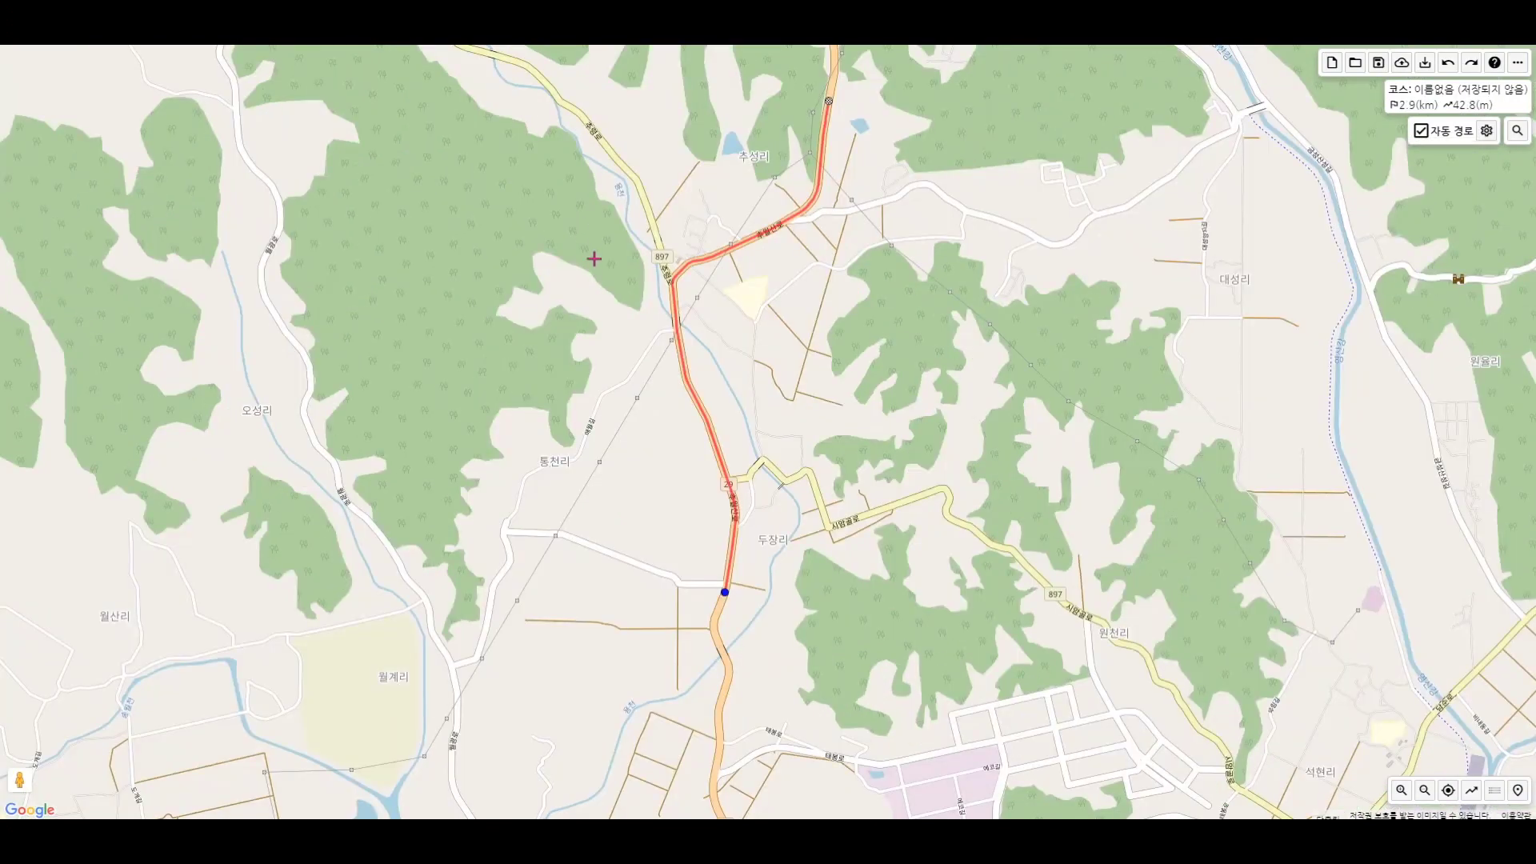
- Reopen the automatic route settings and choose 일반 도로 우선 instead of bicycle-road priority as the profile
scroll(769, 456, up, 1)
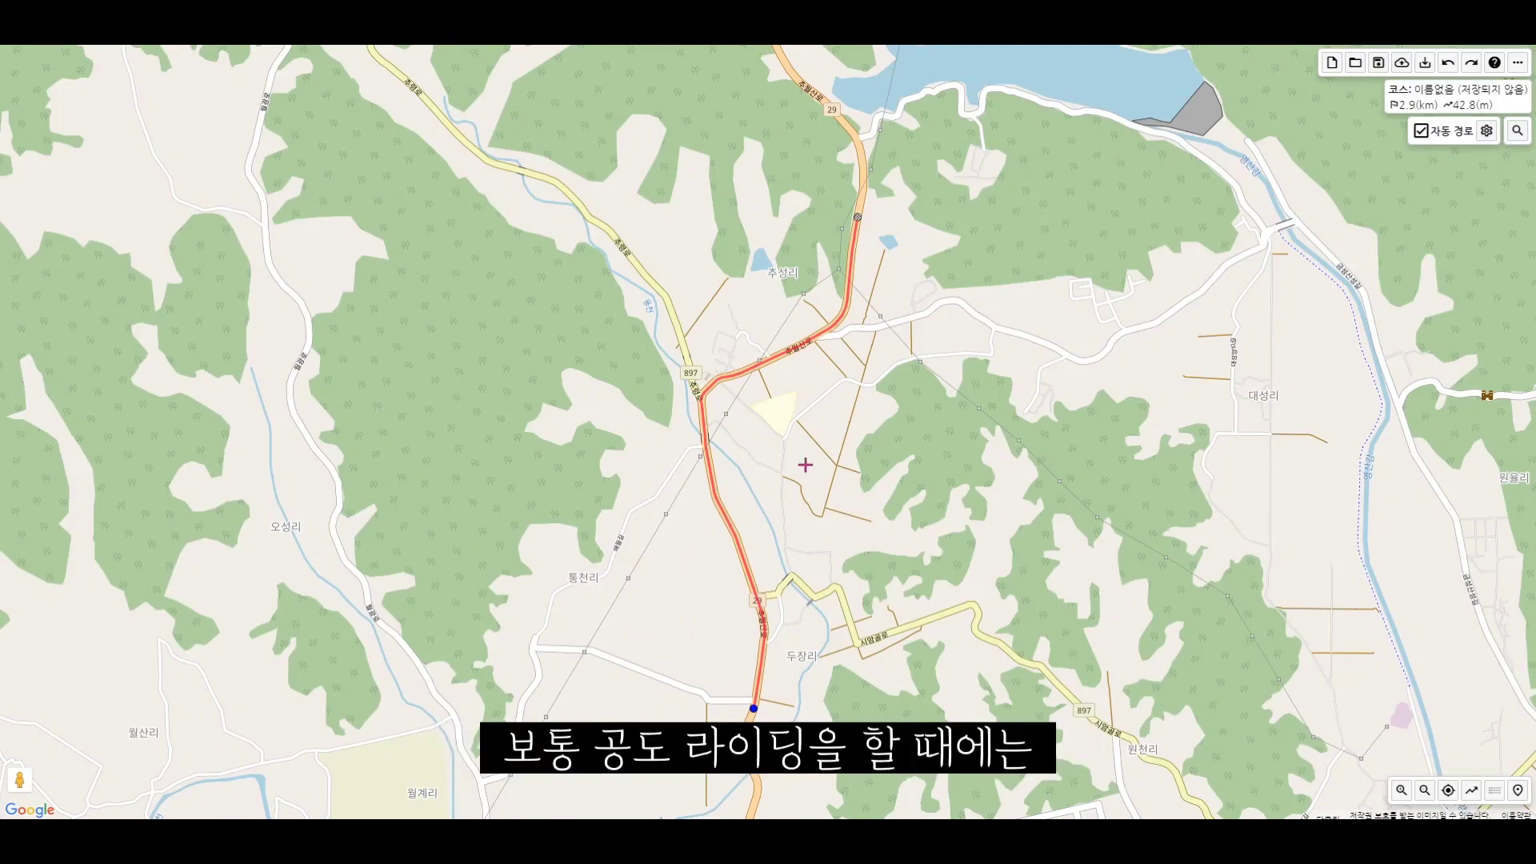
scroll(818, 486, down, 1)
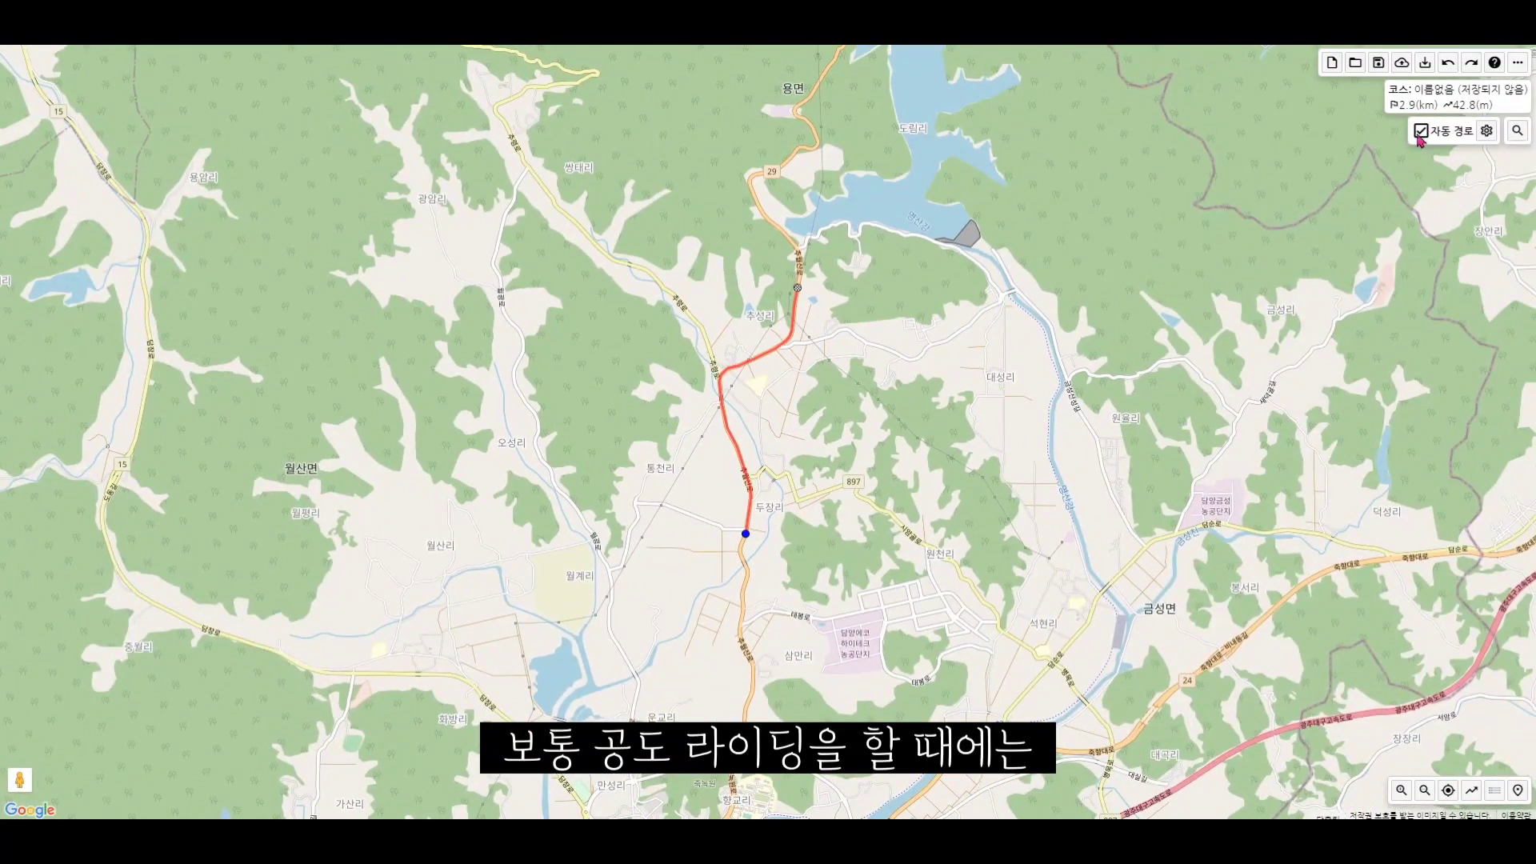
click(1486, 130)
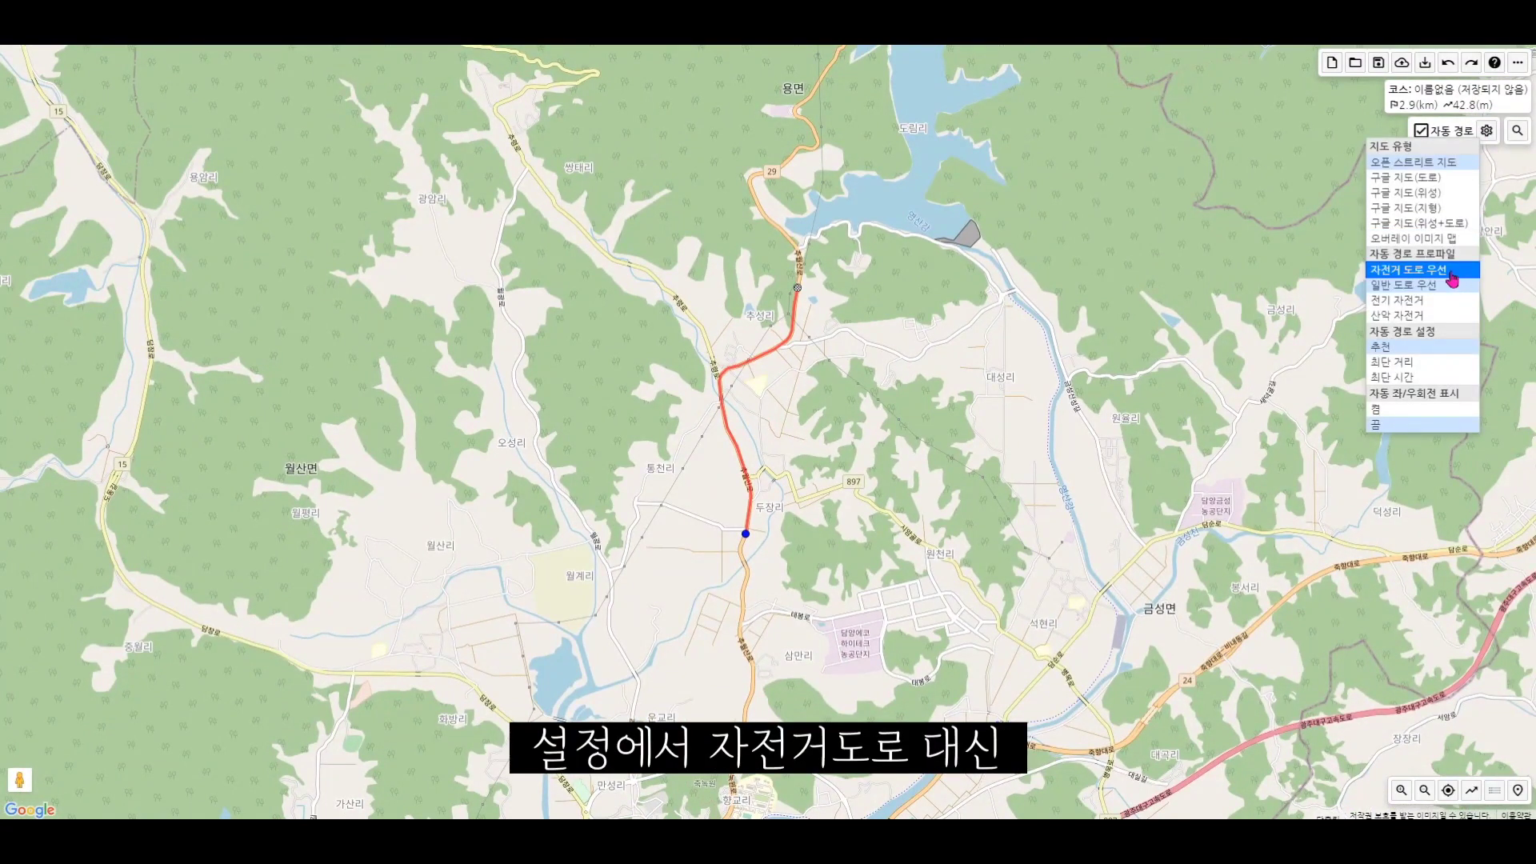
click(1437, 286)
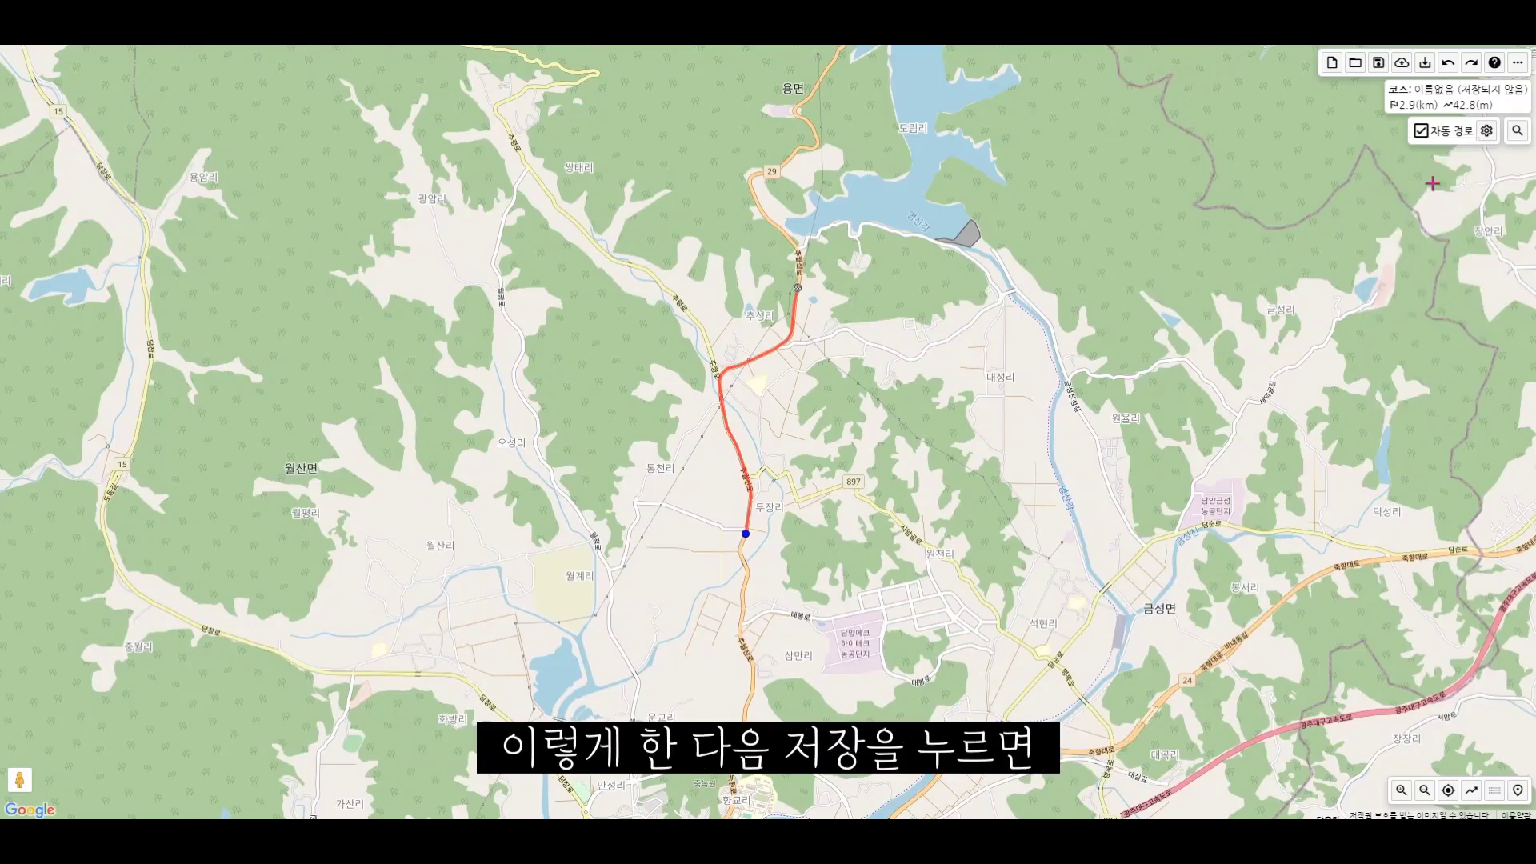
- Open the course download options, enter sample as the course name, read the tcx and gpx format notes, and close without downloading
click(1426, 64)
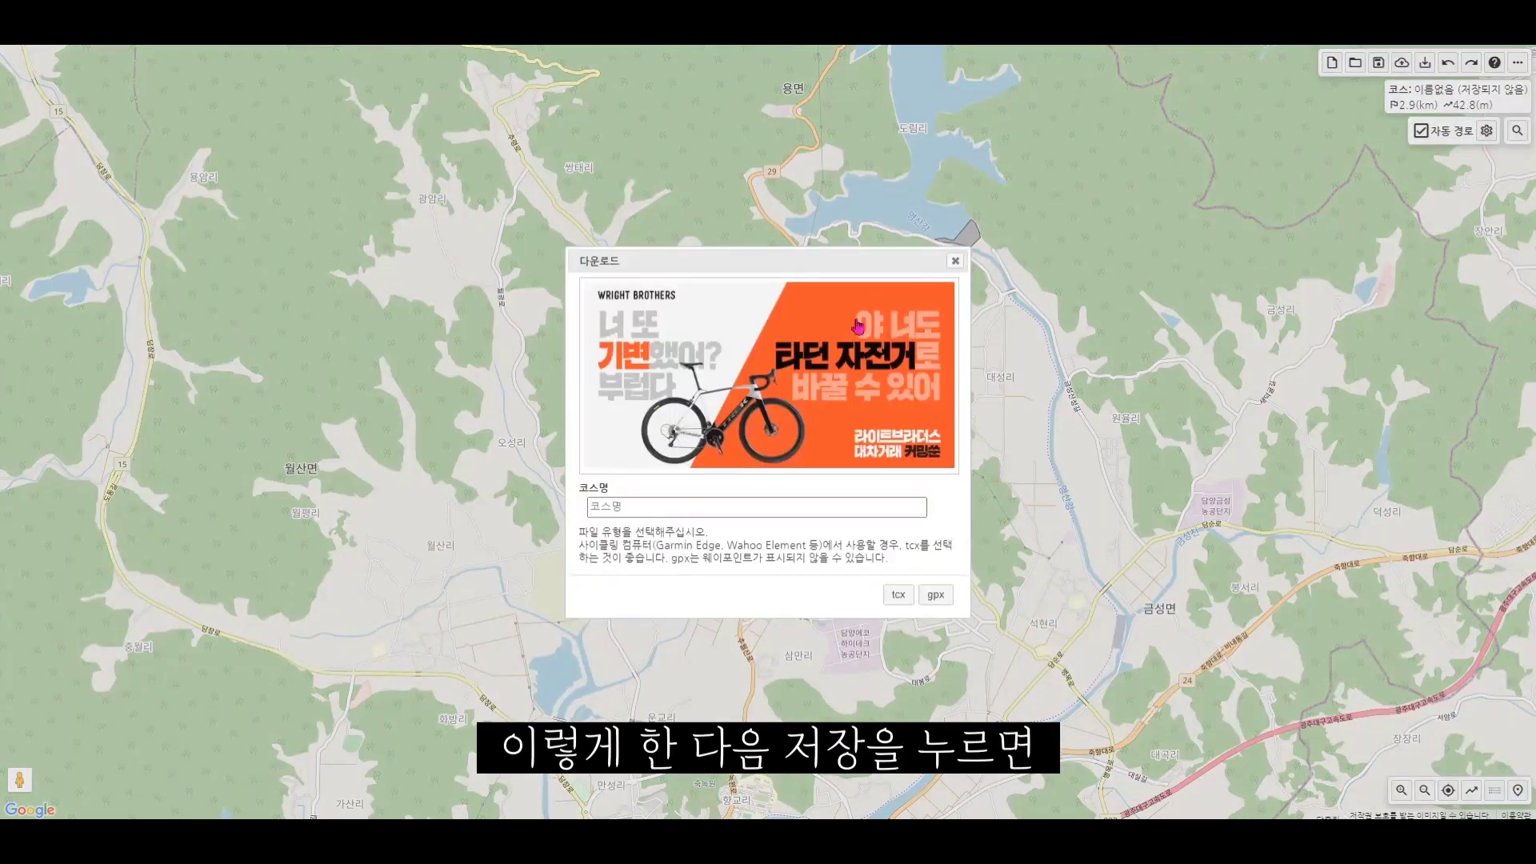
click(663, 510)
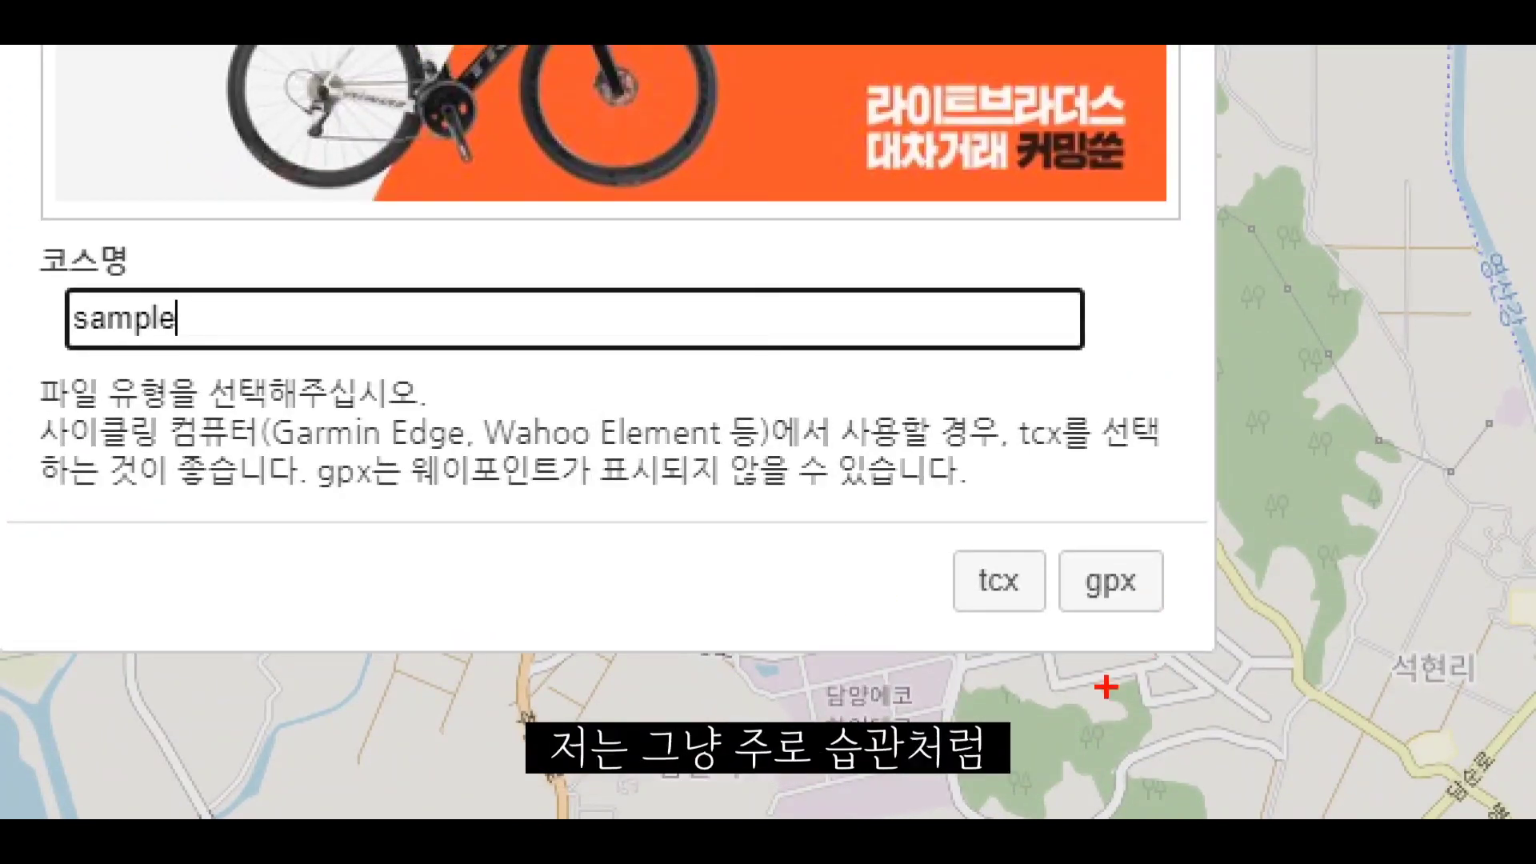
mouse_move(1120, 632)
mouse_down()
mouse_move(1097, 617)
mouse_move(1204, 528)
mouse_move(1104, 652)
mouse_move(1088, 612)
mouse_up()
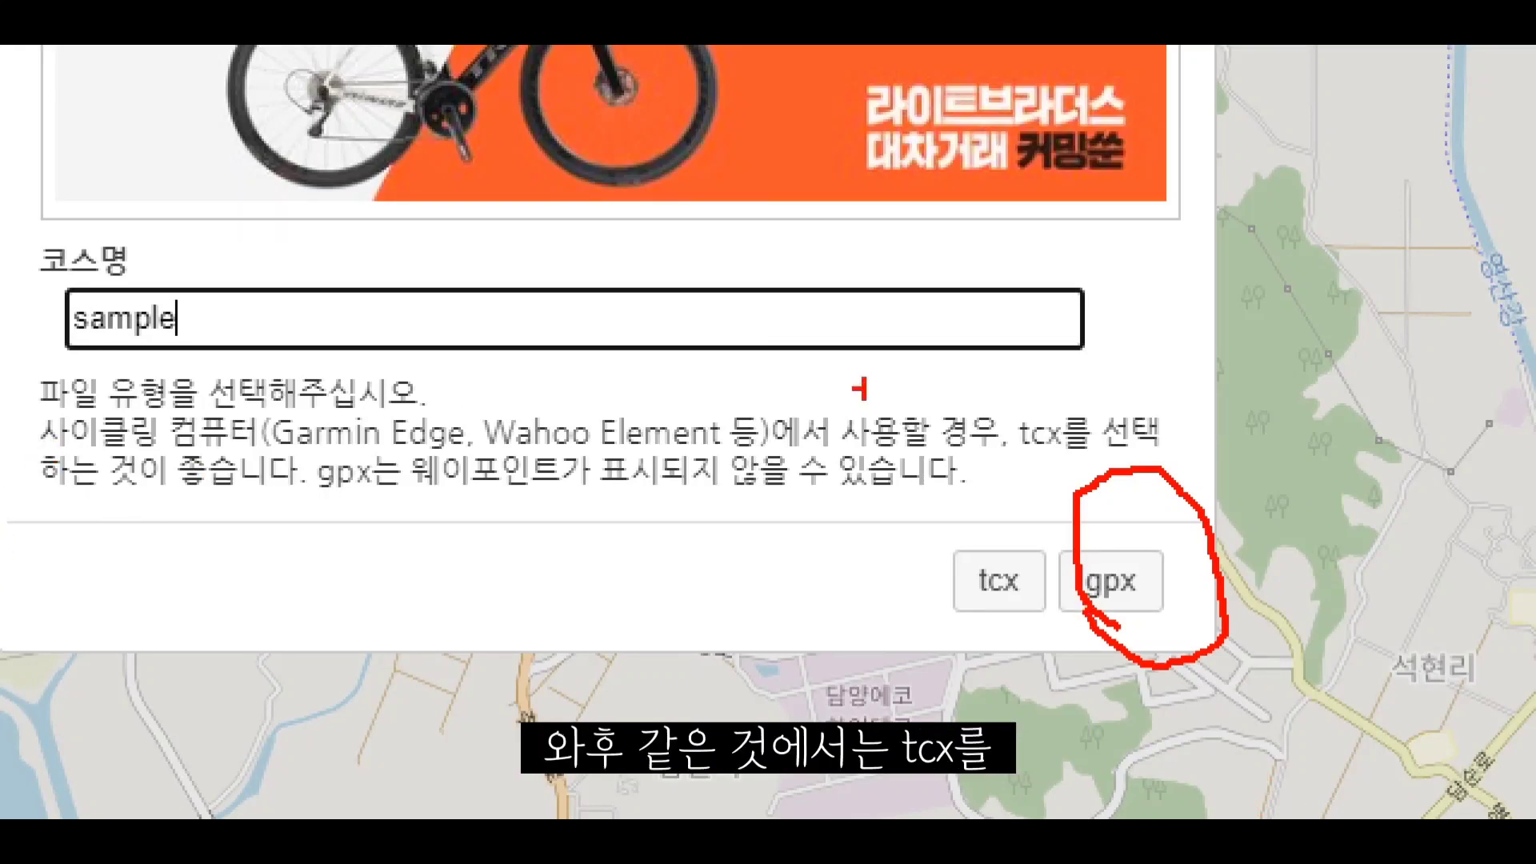
mouse_move(977, 611)
mouse_down()
mouse_move(1054, 562)
mouse_move(954, 629)
mouse_move(935, 606)
mouse_up()
key(Escape)
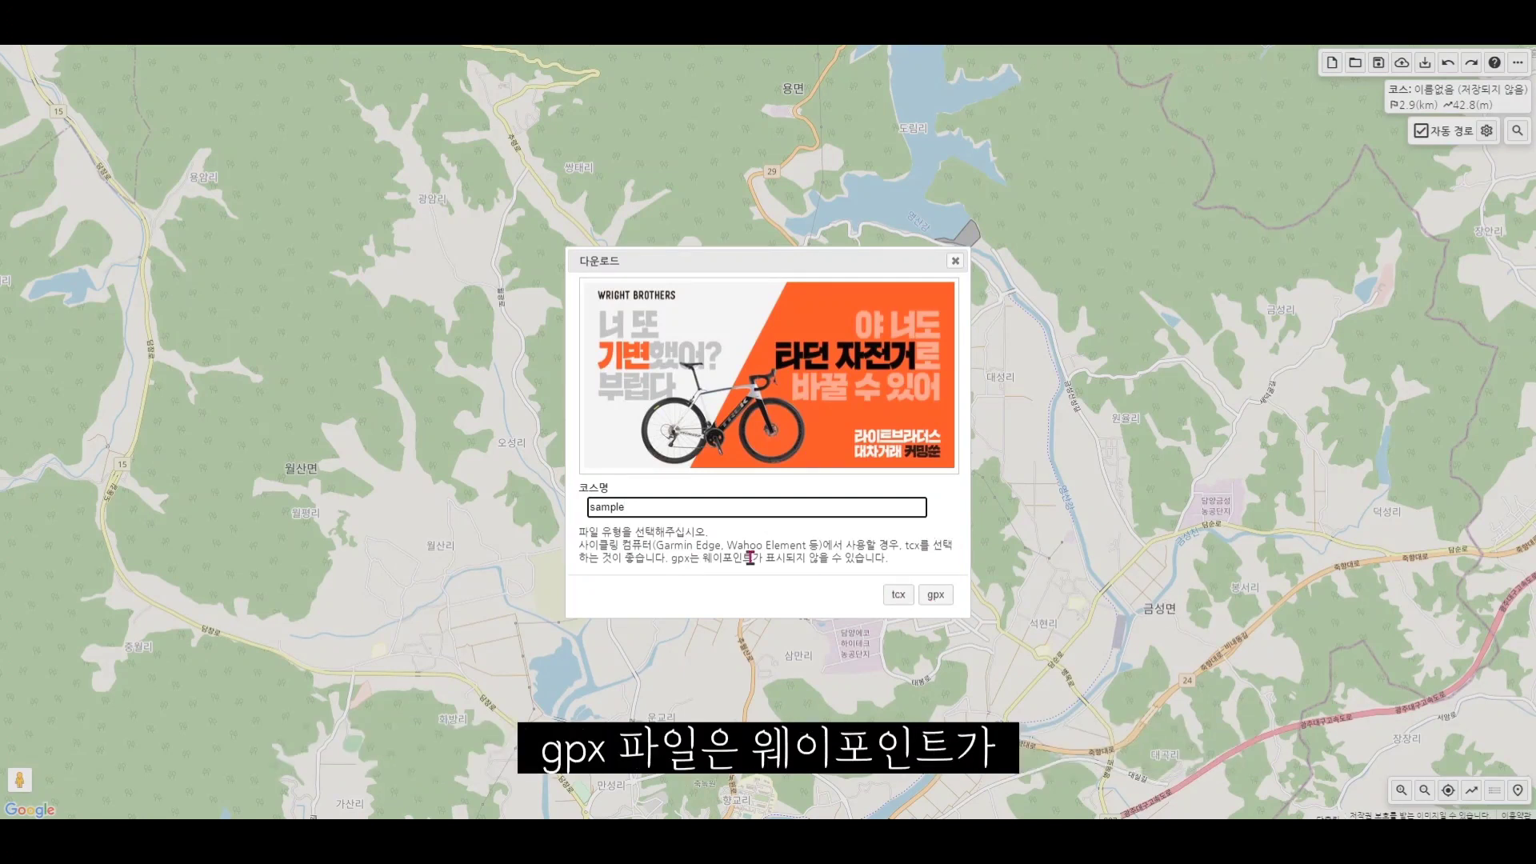
mouse_move(710, 558)
mouse_down()
mouse_move(889, 570)
mouse_move(681, 554)
mouse_up()
click(902, 561)
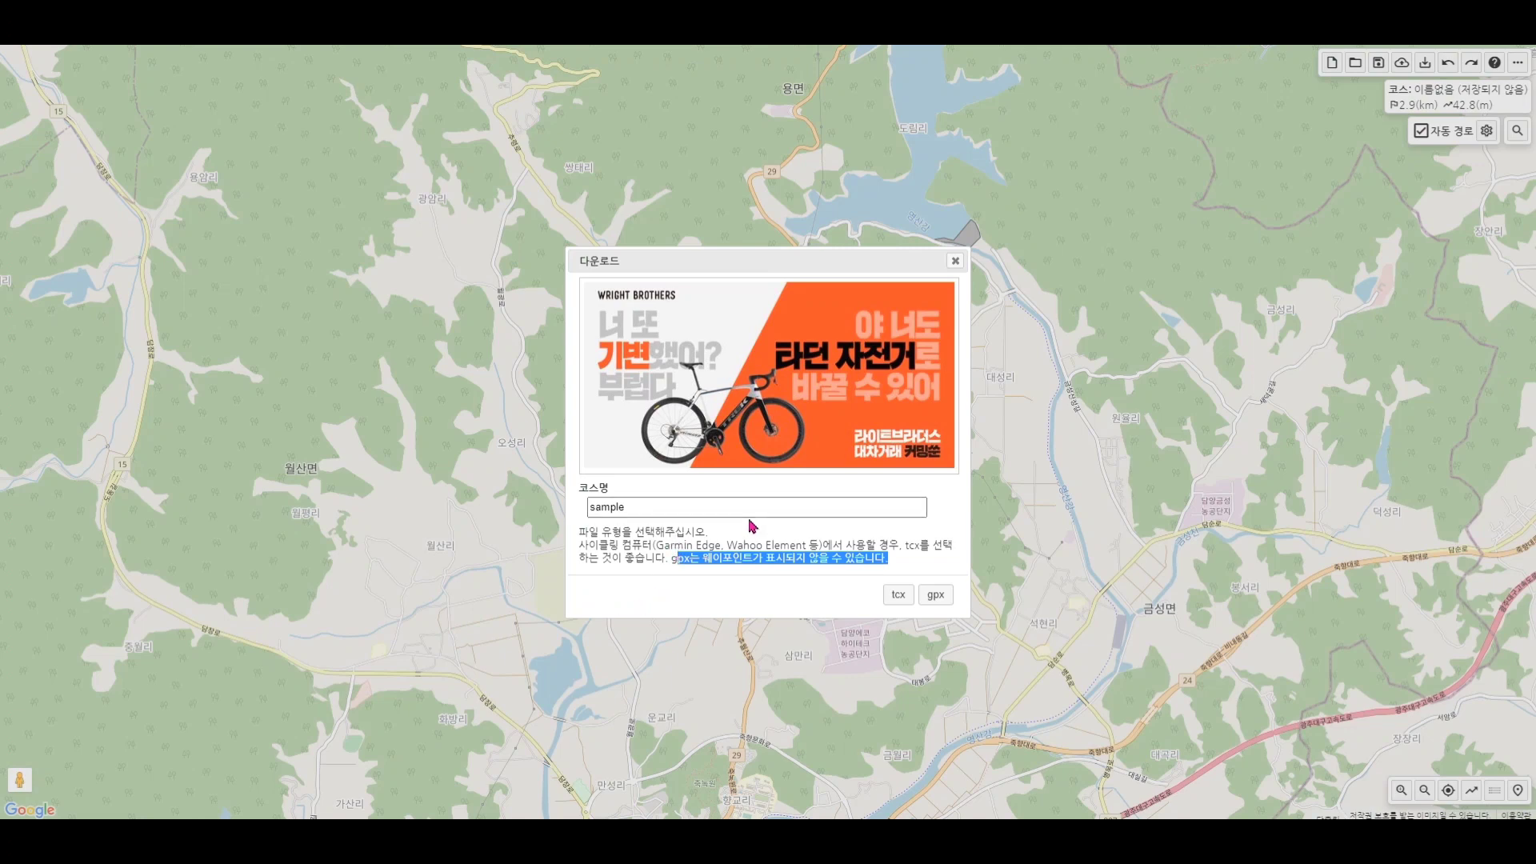
click(956, 260)
scroll(928, 370, down, 1)
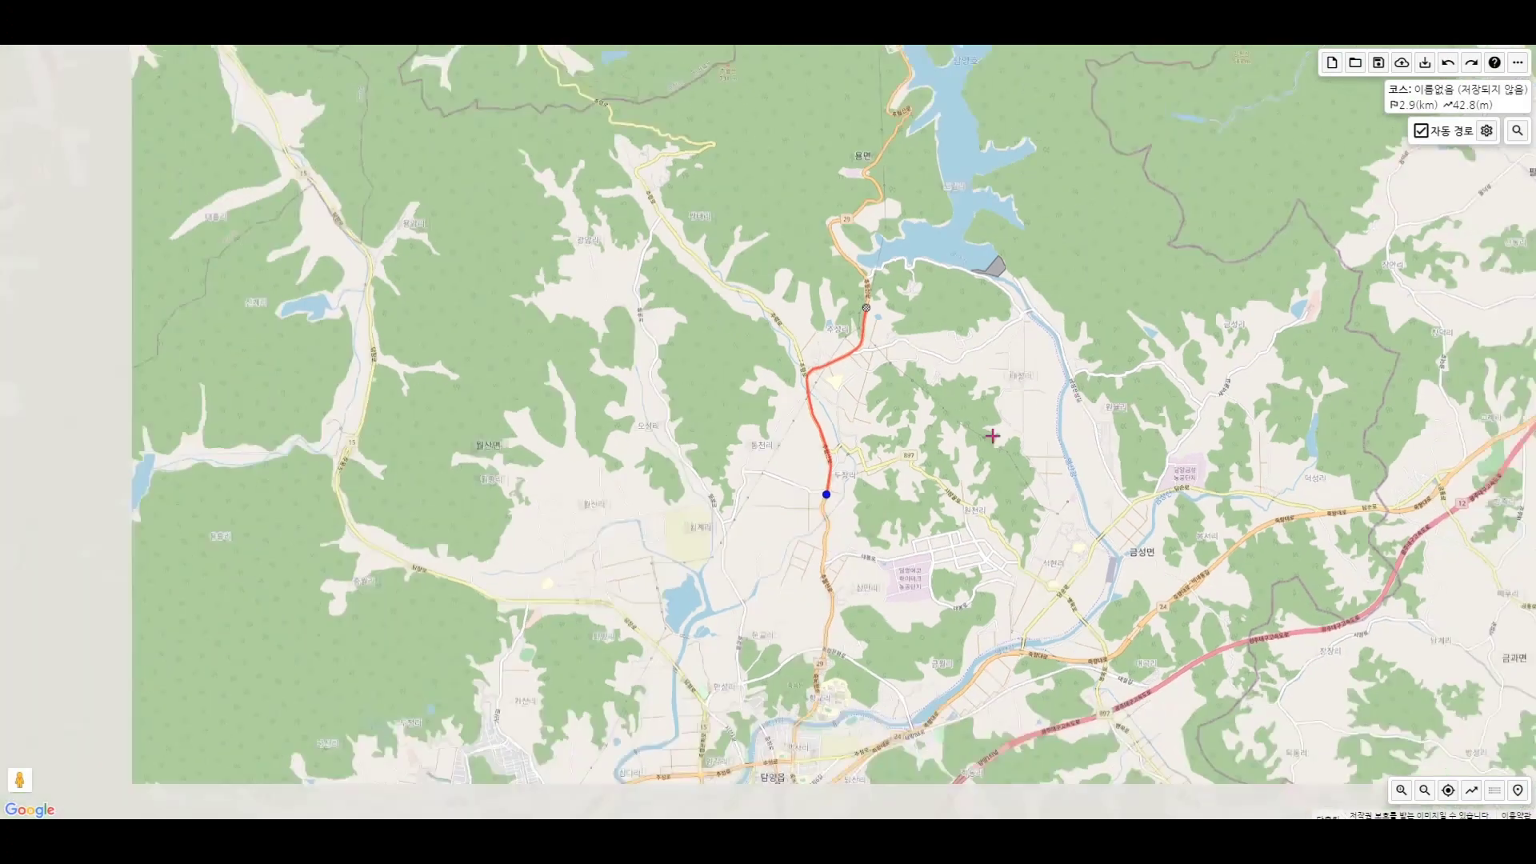
drag(1031, 502, 959, 417)
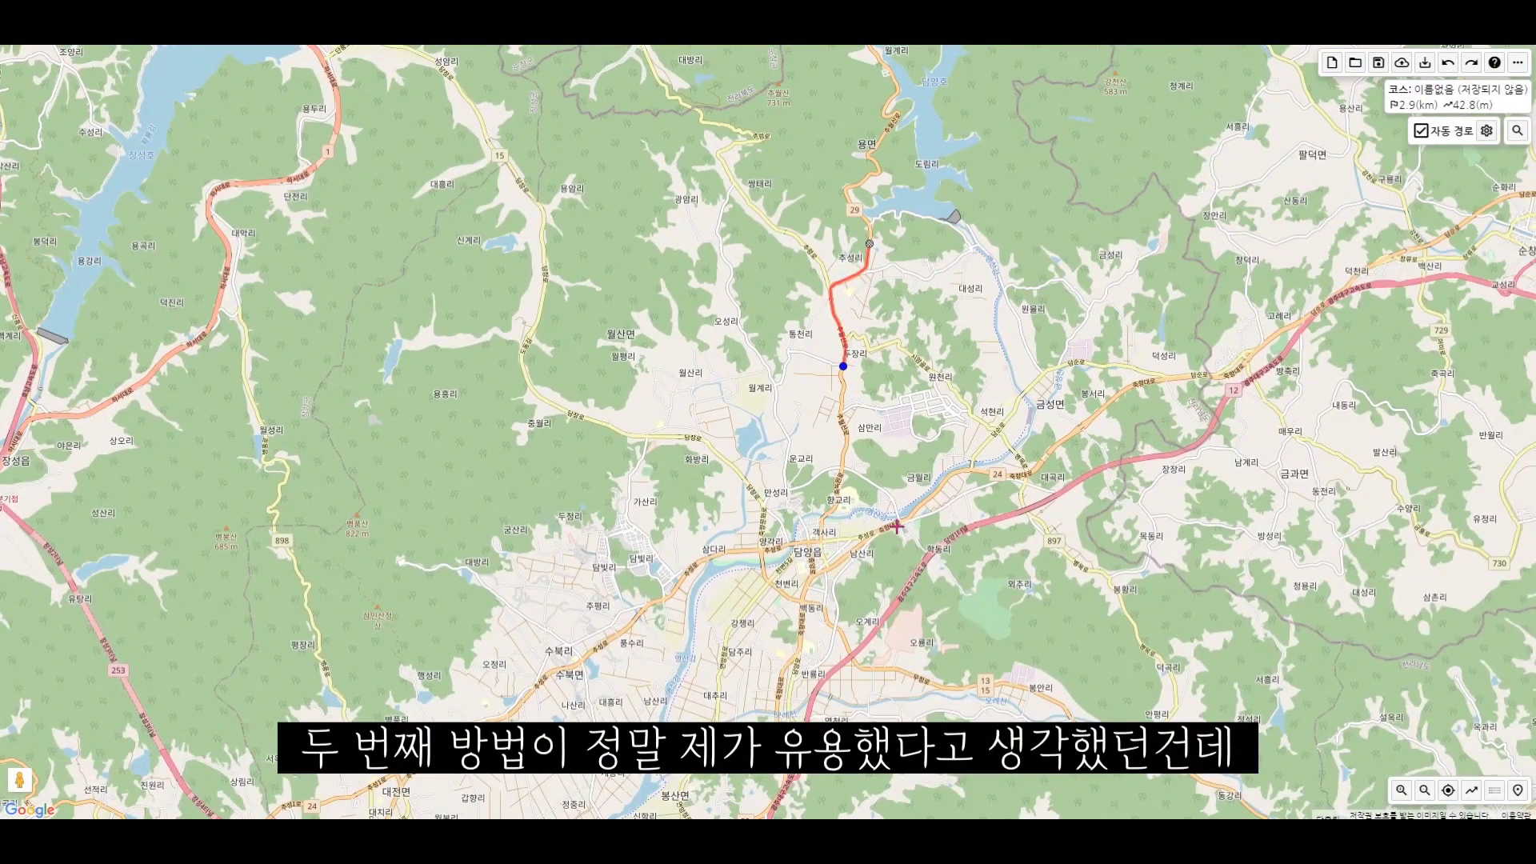
drag(901, 500, 772, 526)
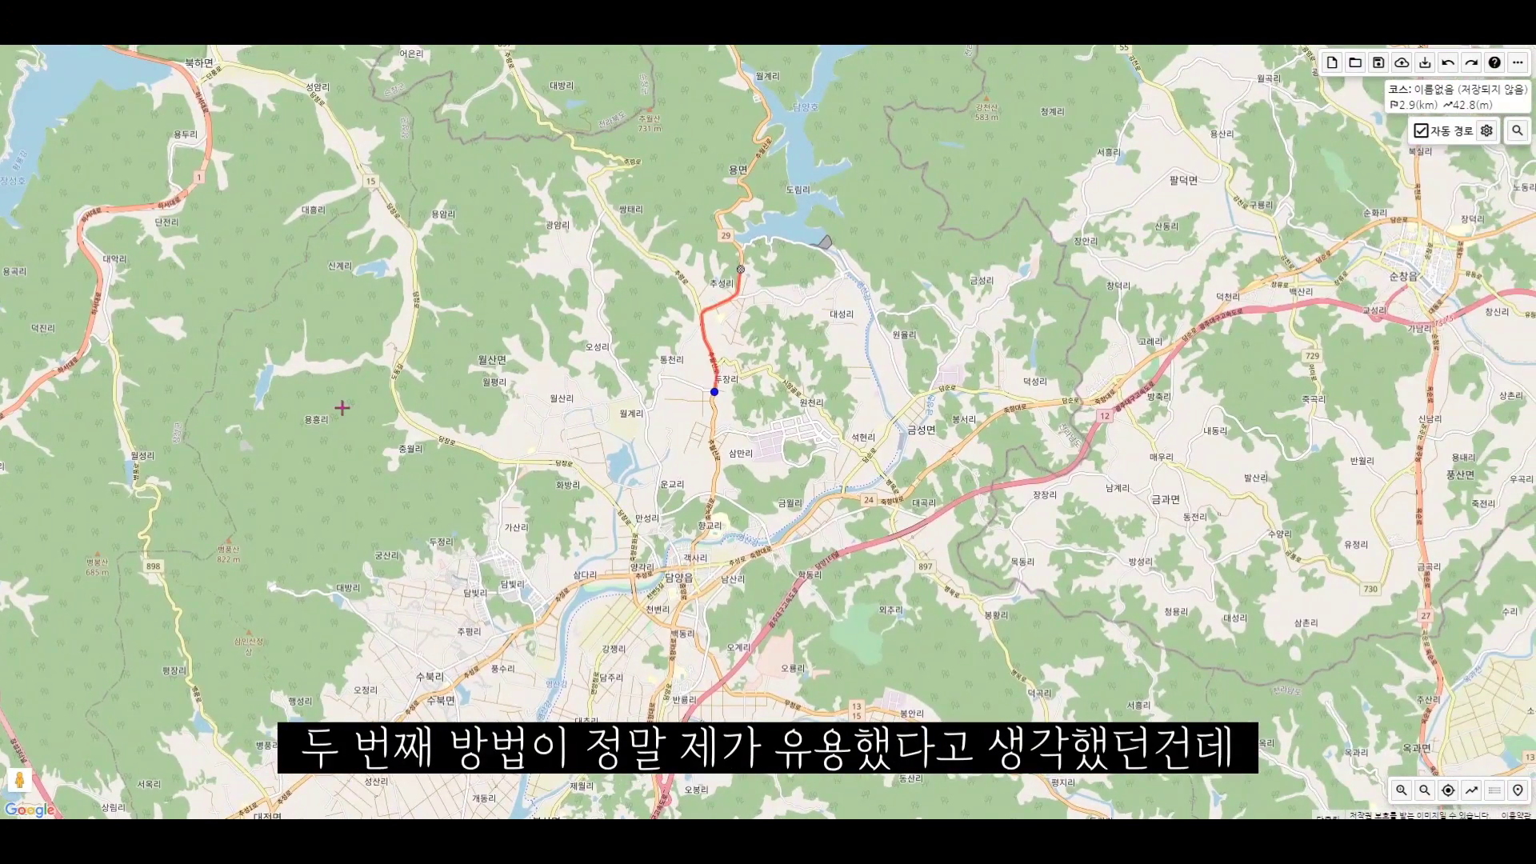
drag(929, 592, 889, 524)
scroll(879, 504, down, 2)
drag(928, 596, 879, 529)
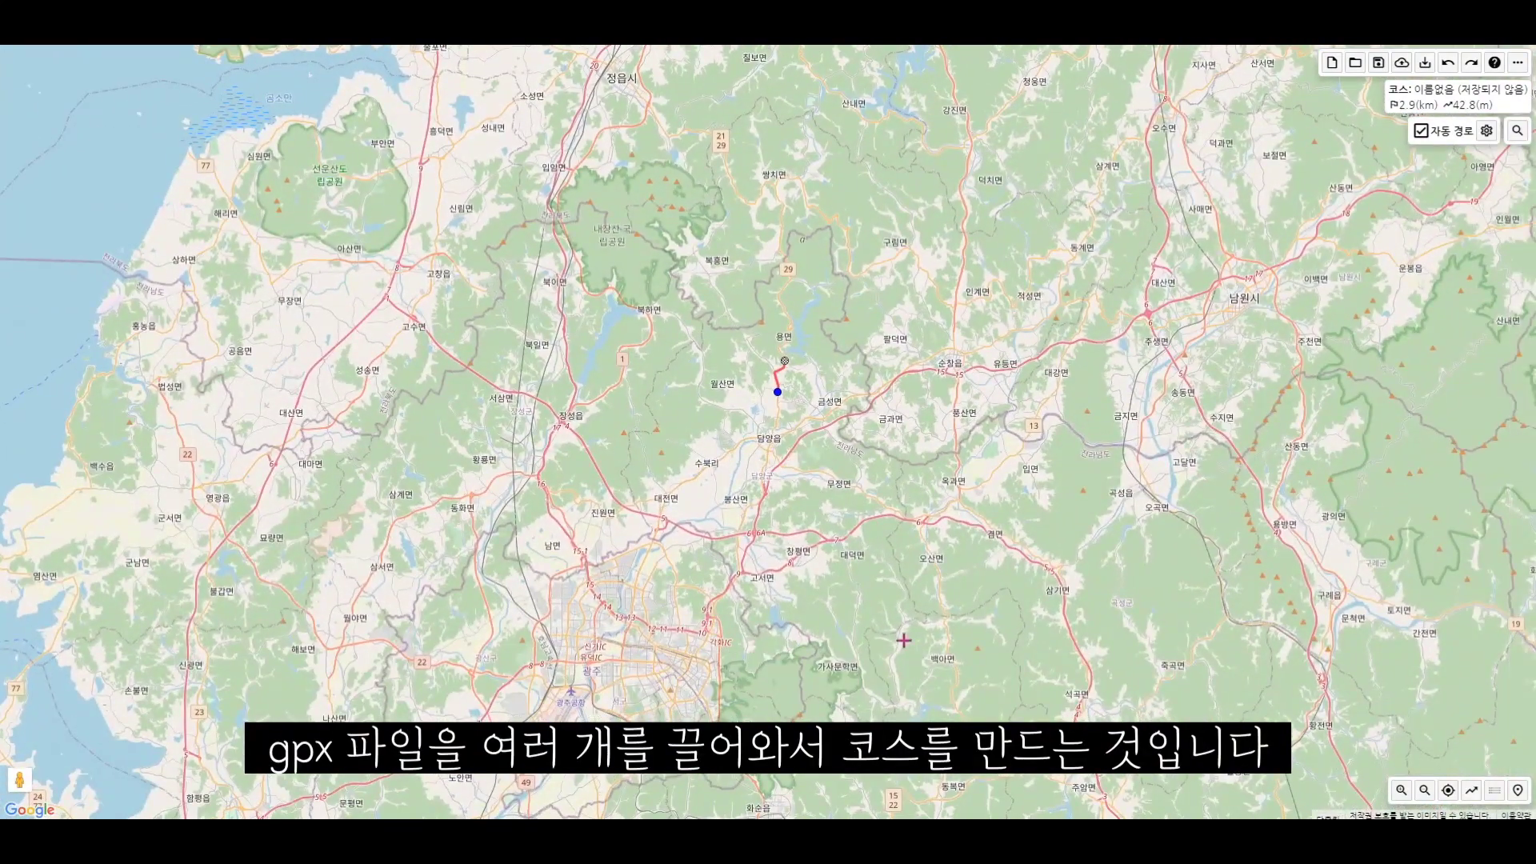
drag(982, 678, 905, 522)
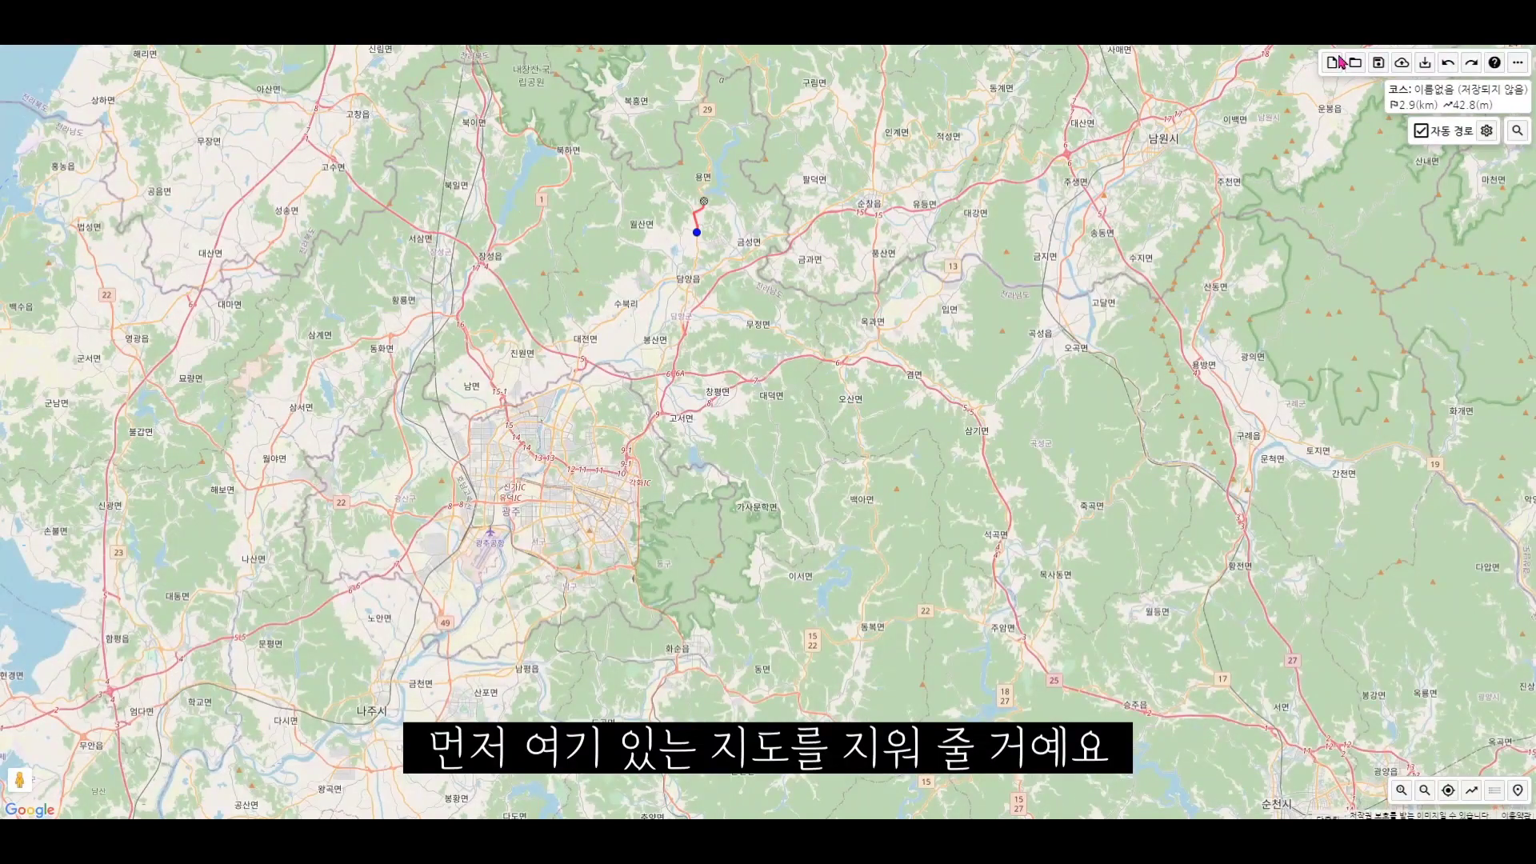
- Start a new course and discard the unsaved route
click(1343, 62)
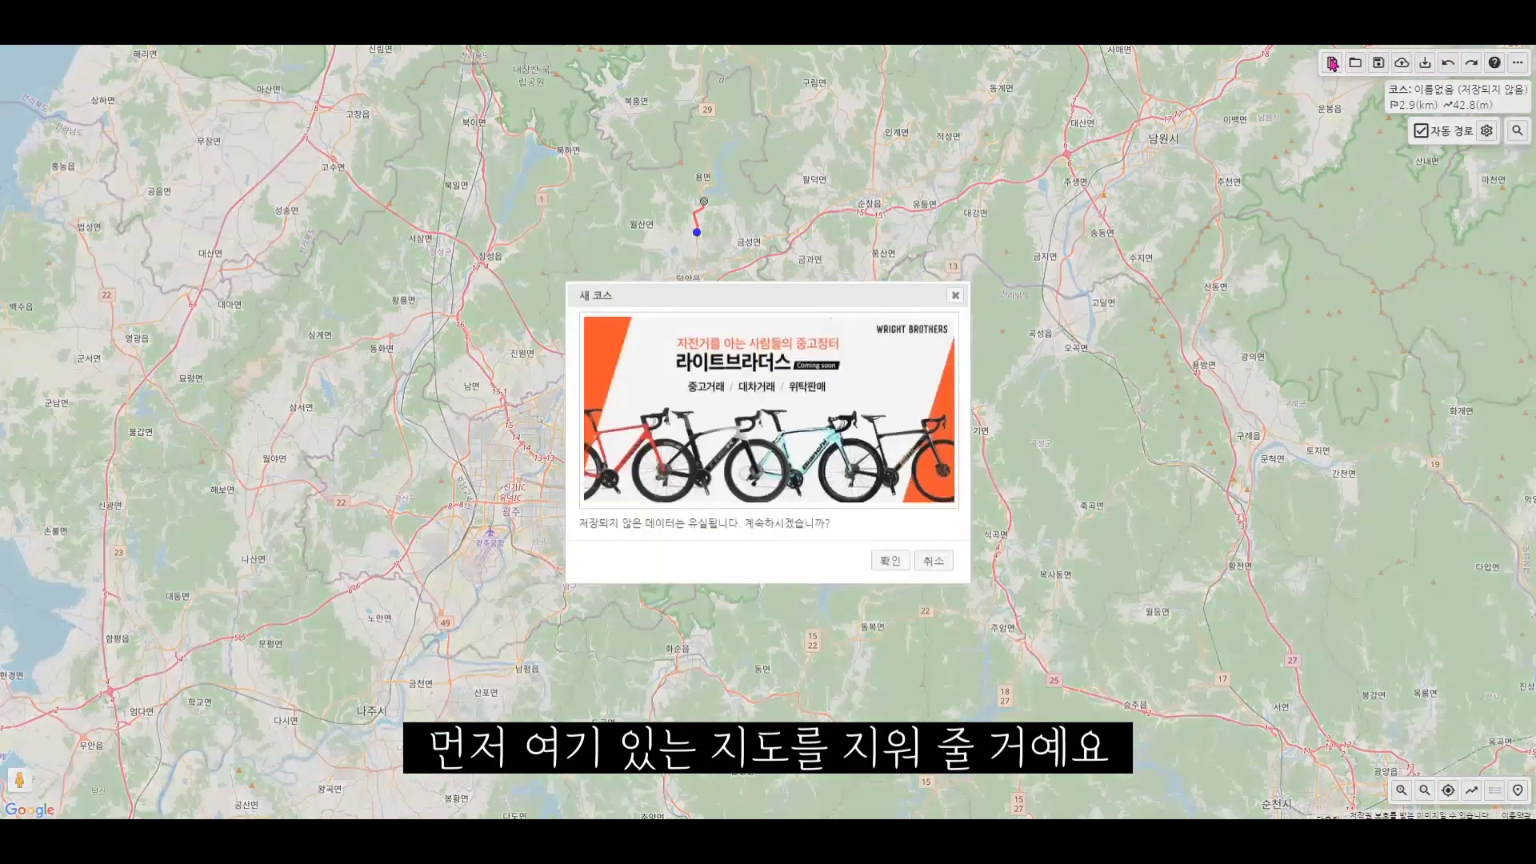
click(897, 565)
click(758, 570)
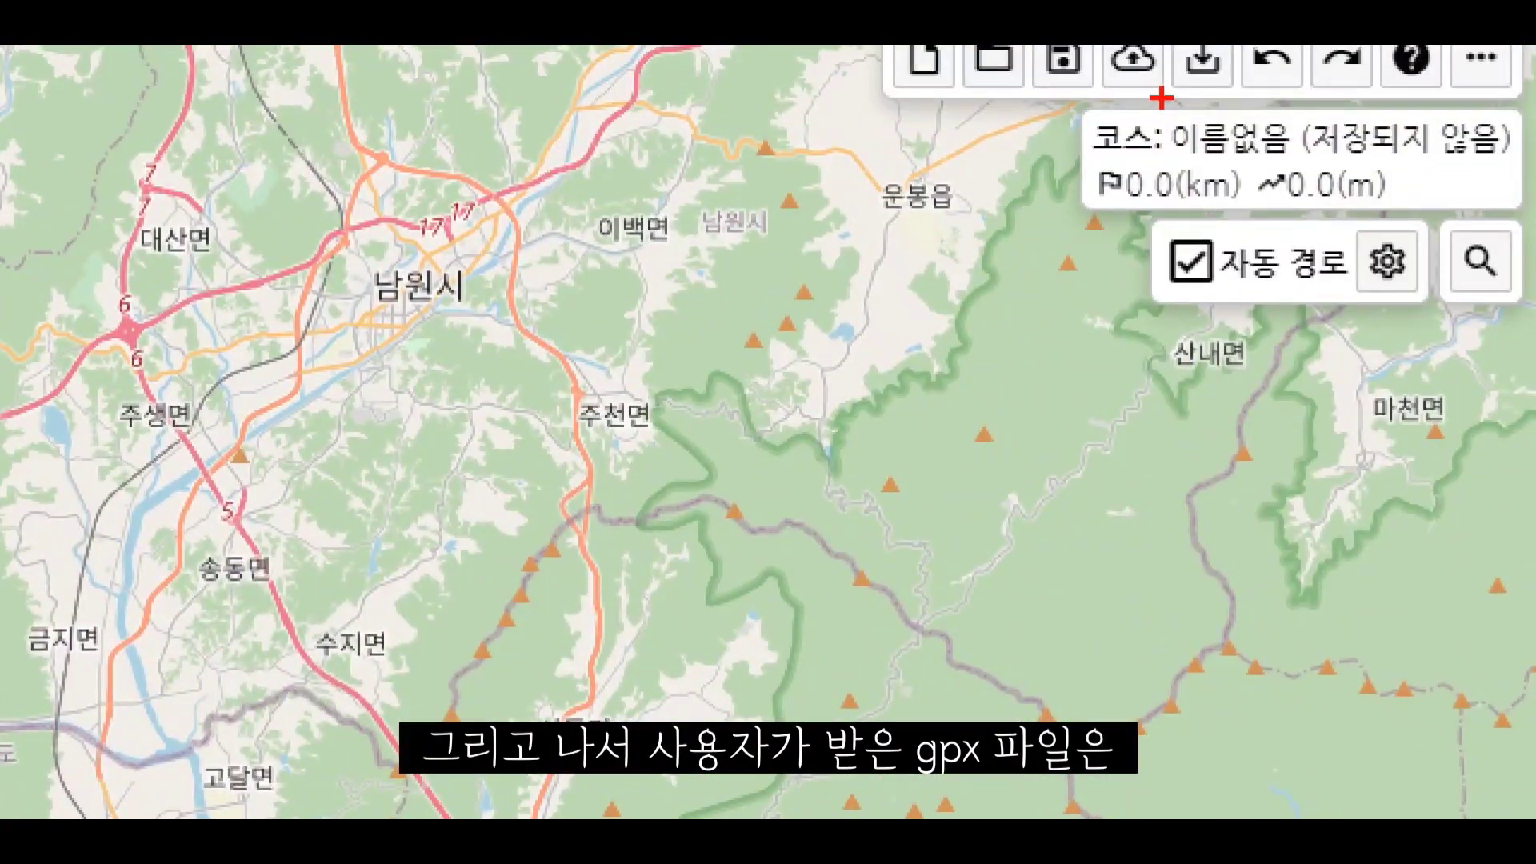
drag(1162, 91, 1093, 50)
drag(1195, 64, 1140, 91)
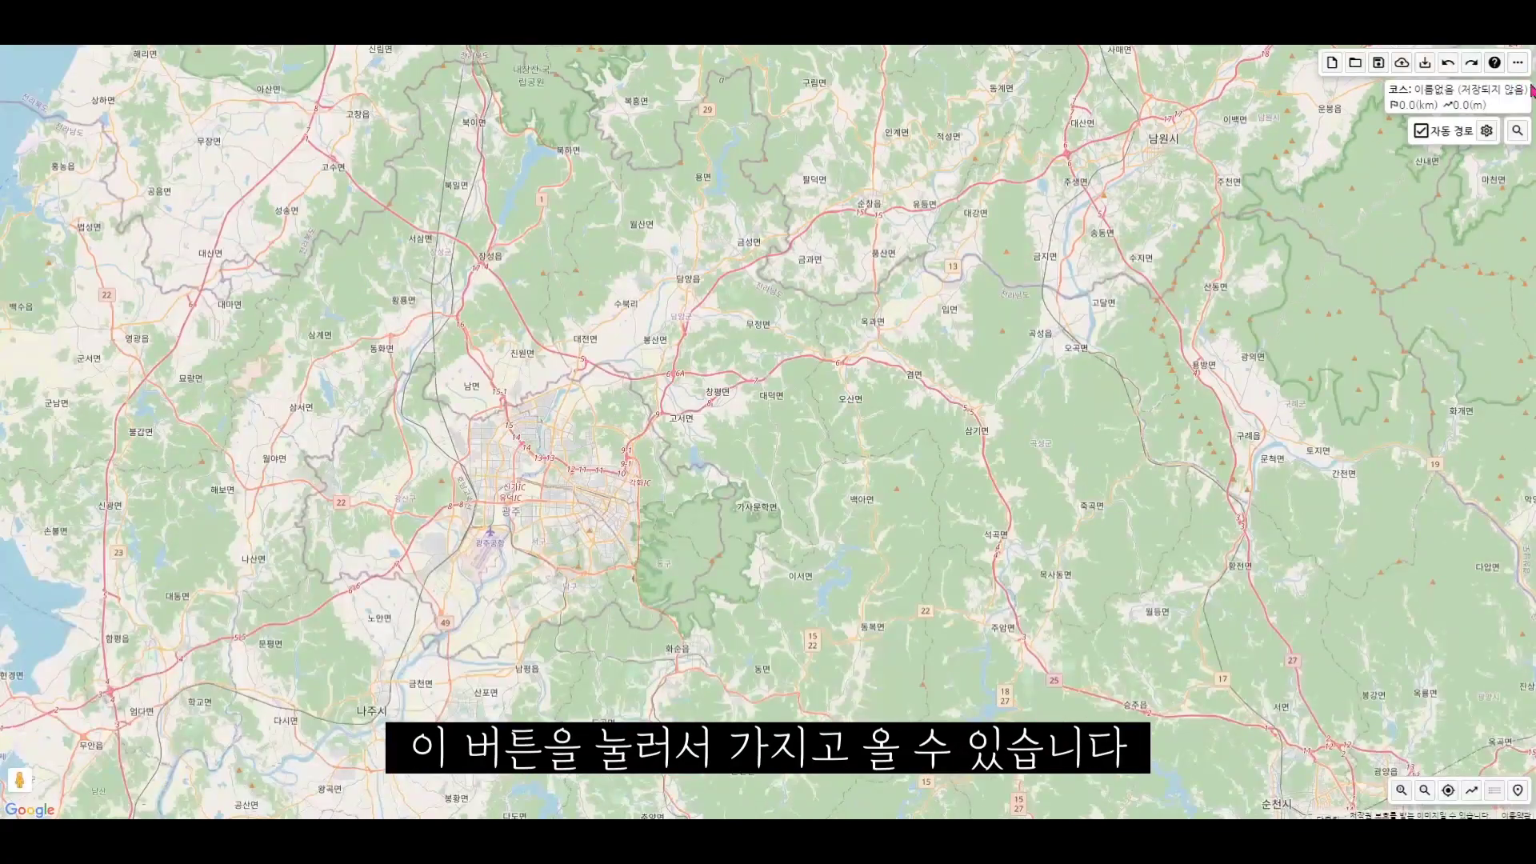
- Import 순천 고동산 - 라이딩 - Strava.gpx from the KakaoTalk received-files folder as a new course, discarding unsaved data
click(1410, 69)
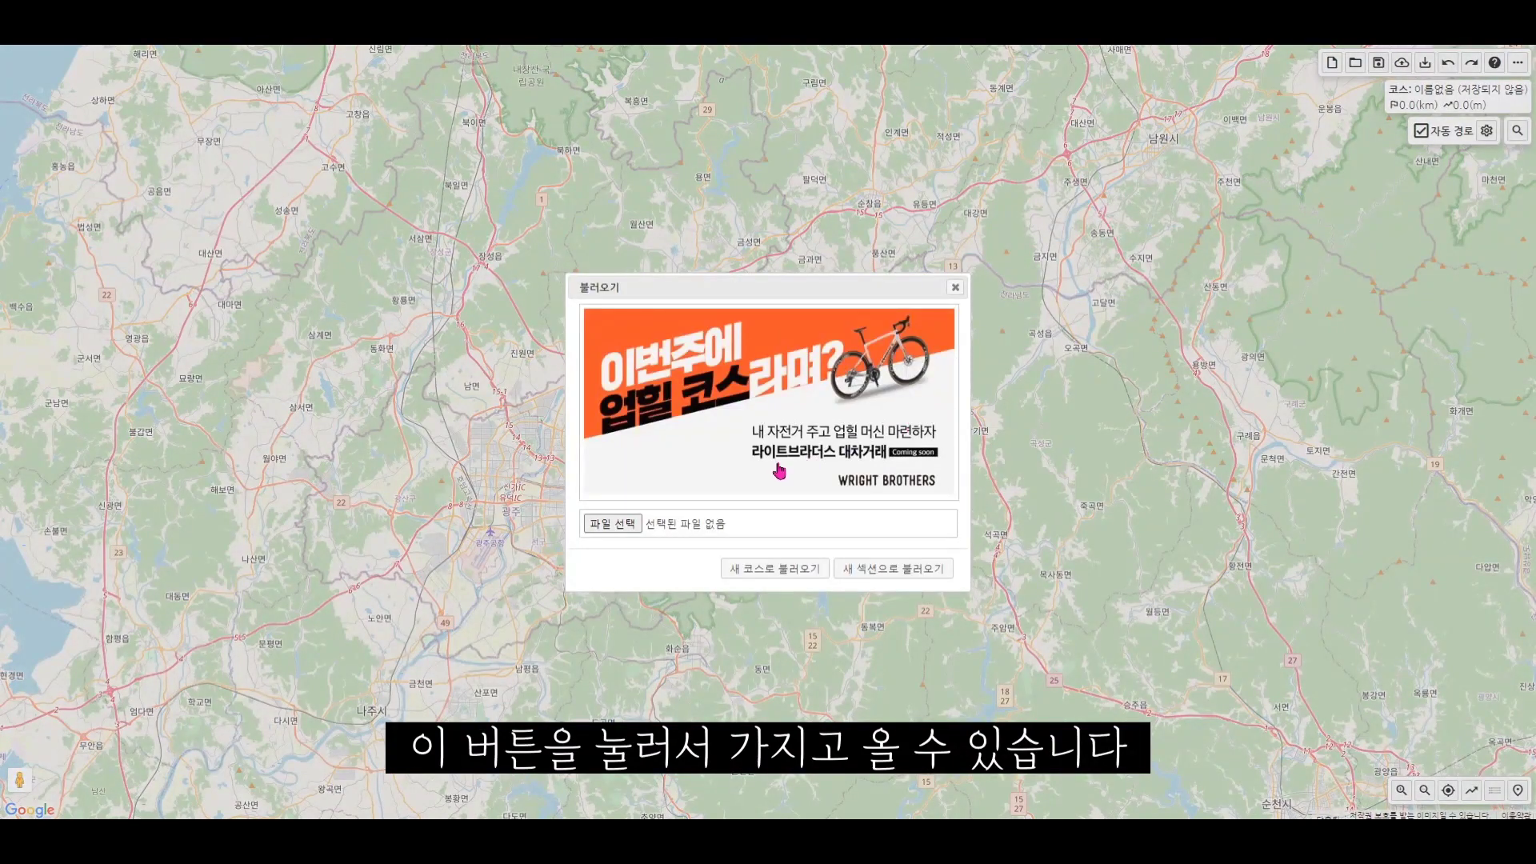
click(612, 523)
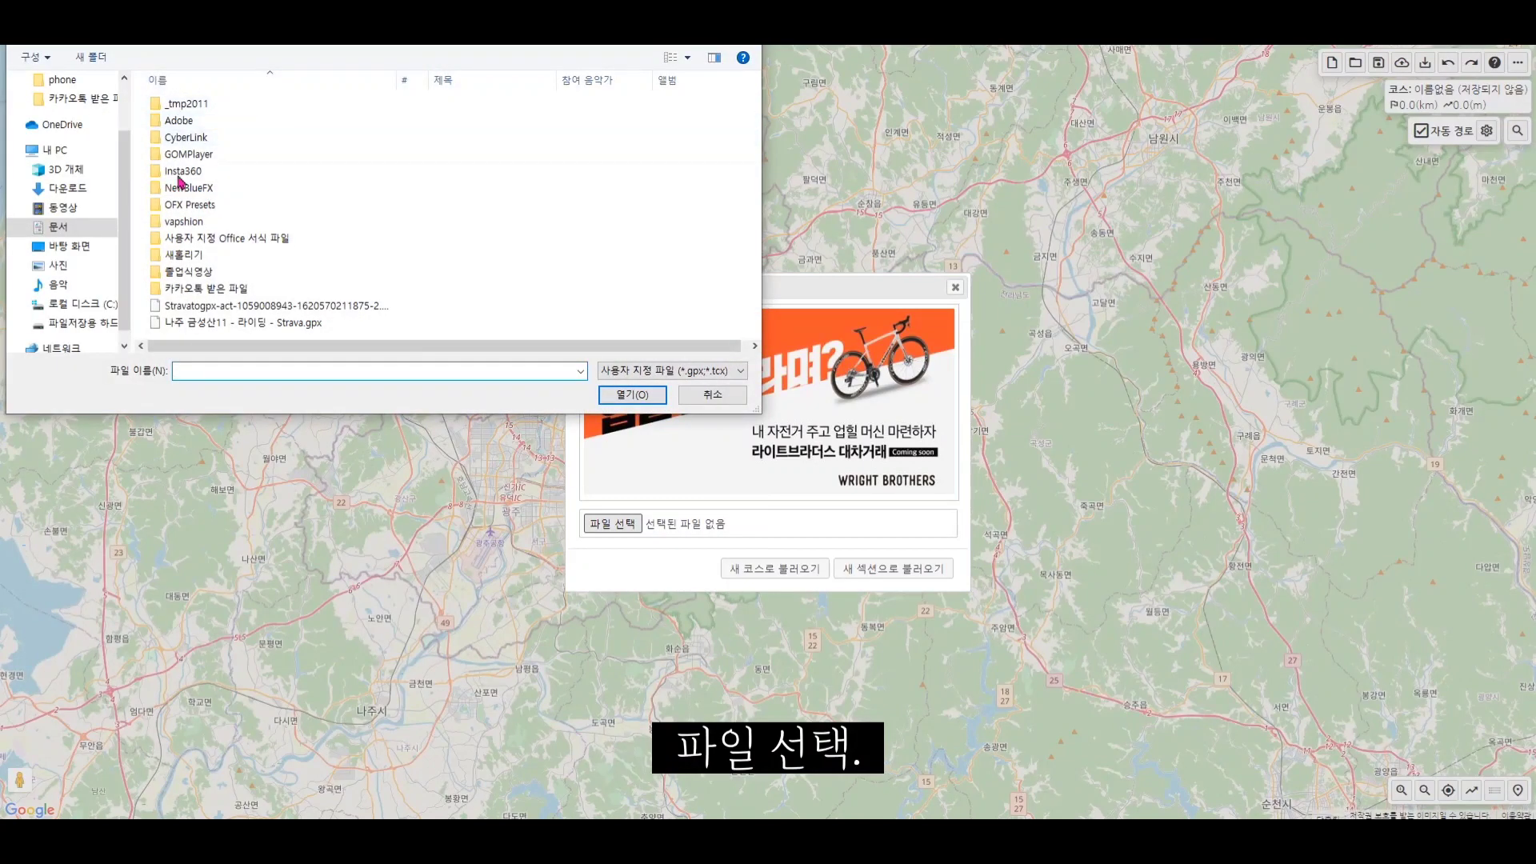
click(72, 102)
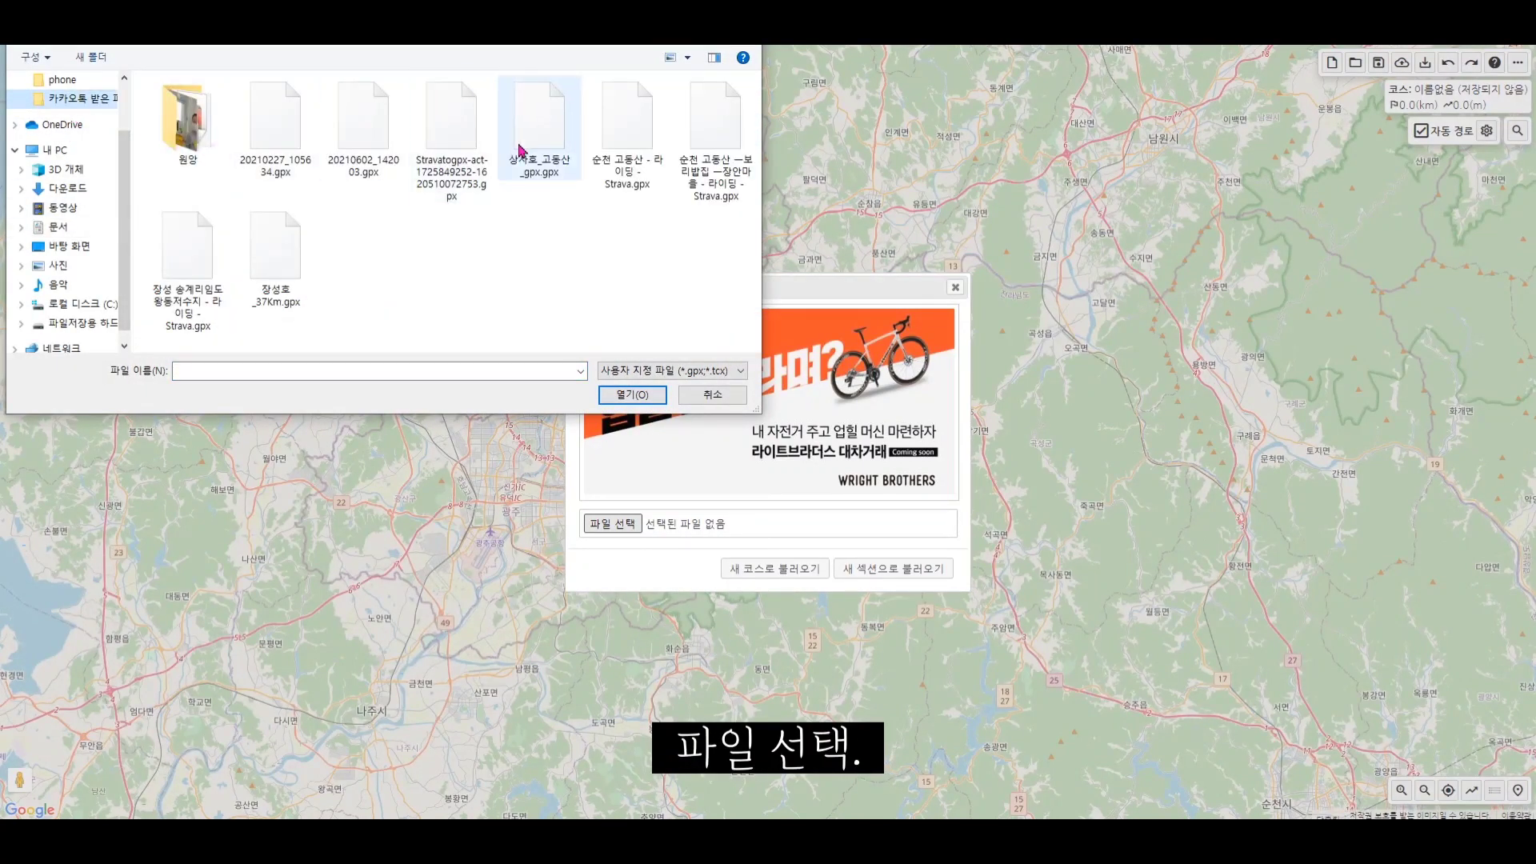
click(539, 129)
click(627, 132)
click(632, 395)
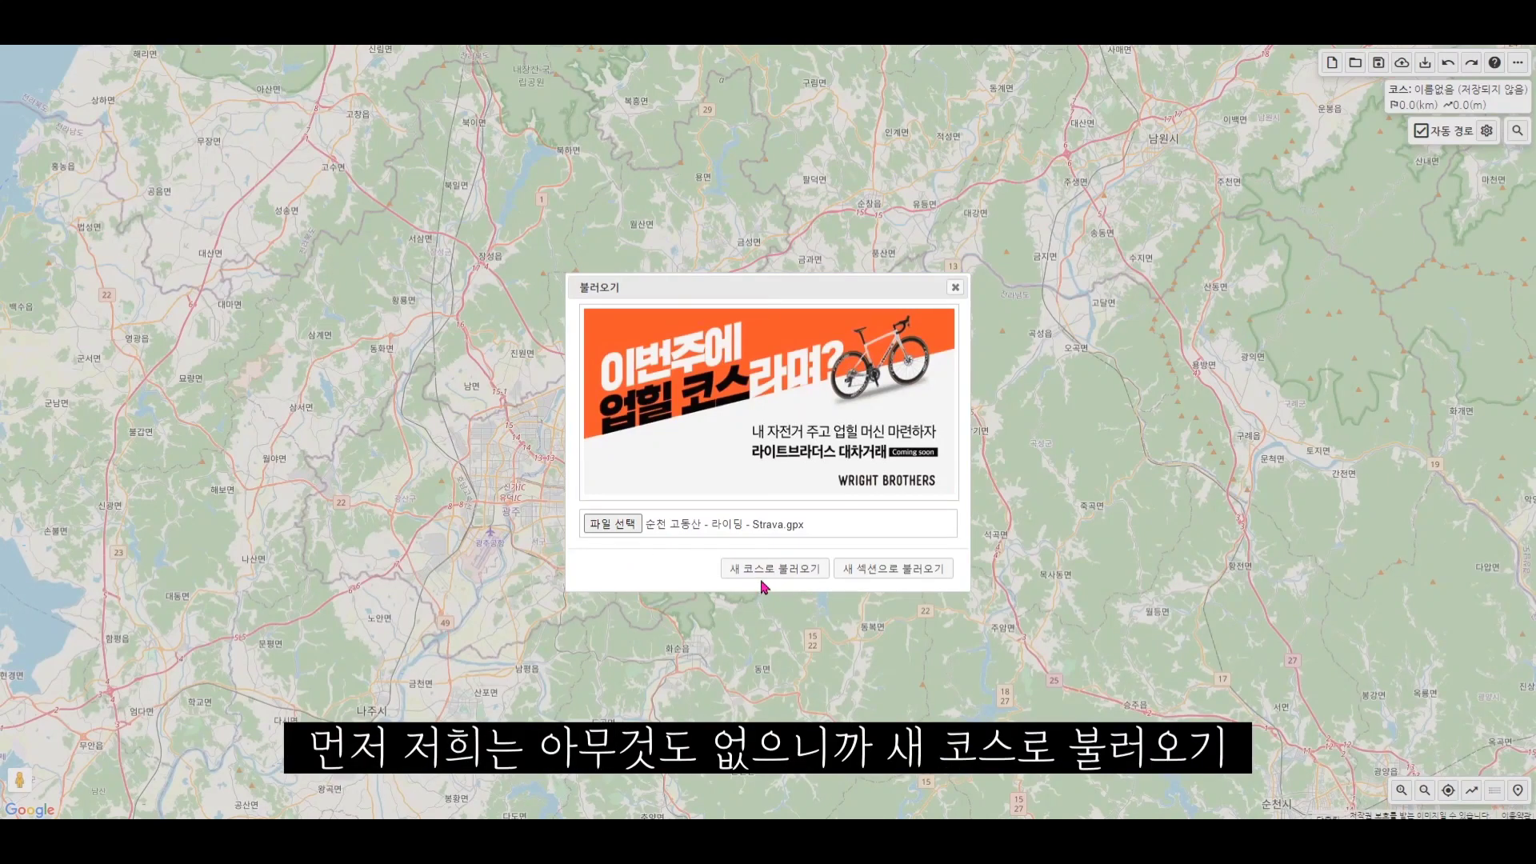
click(783, 573)
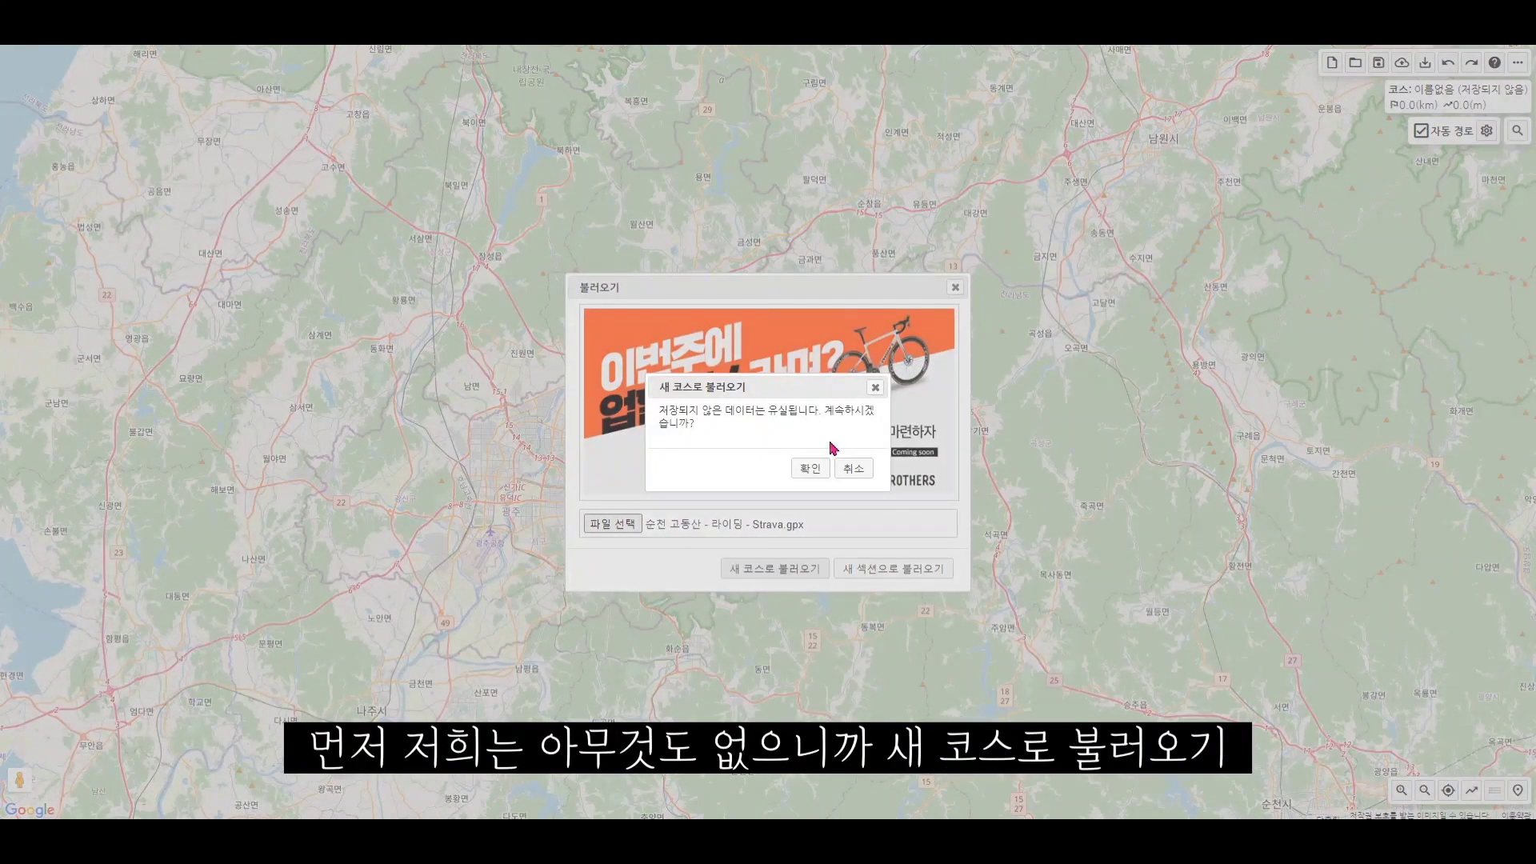
click(811, 468)
- Examine the imported 순천 고동산 loop on the map, both closely and within its surroundings
scroll(746, 455, up, 1)
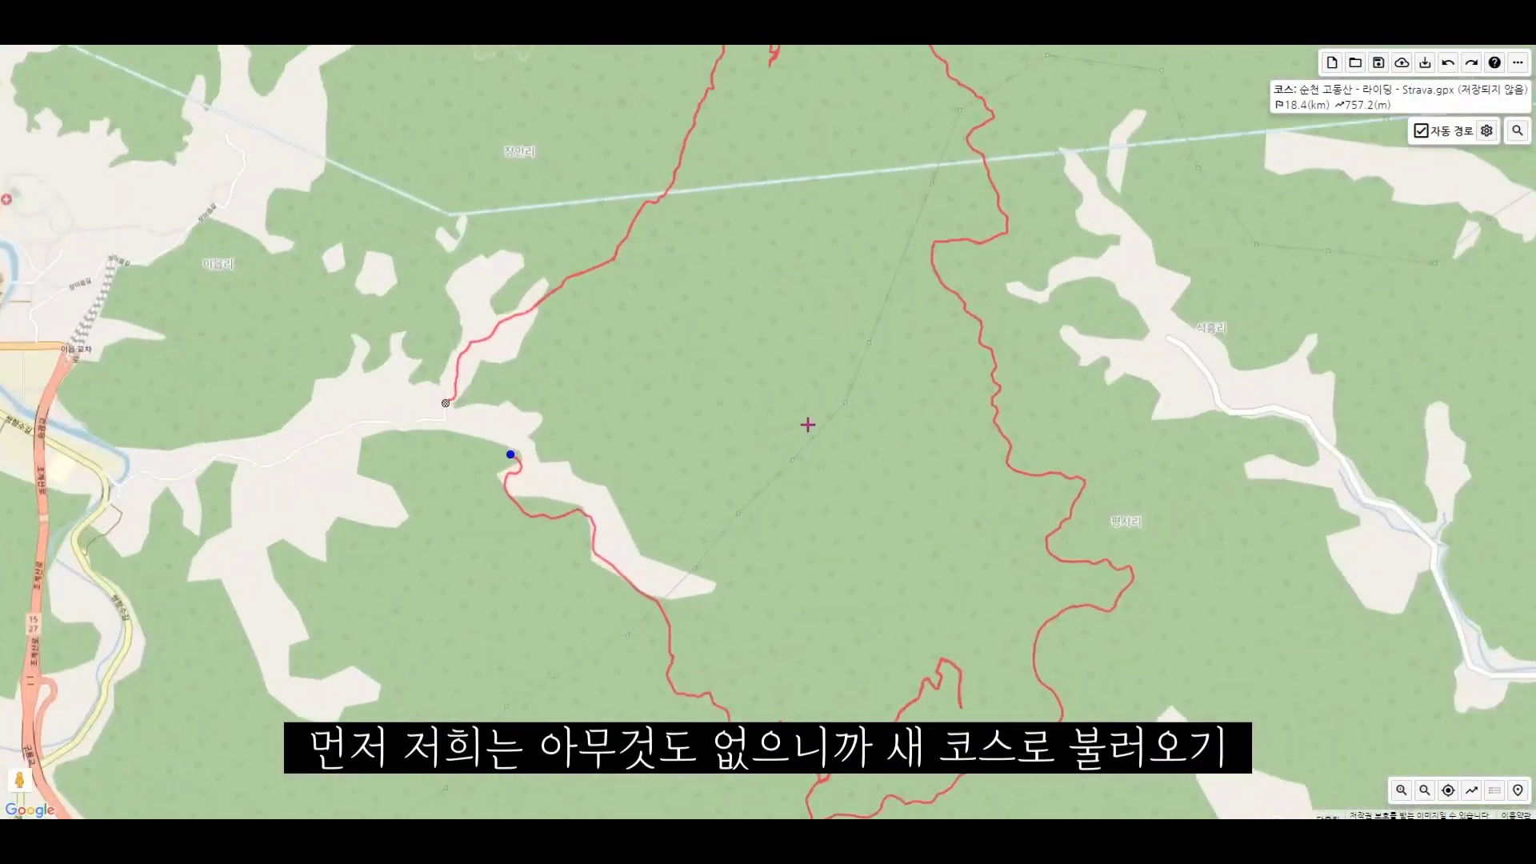
scroll(809, 426, down, 1)
drag(781, 429, 765, 430)
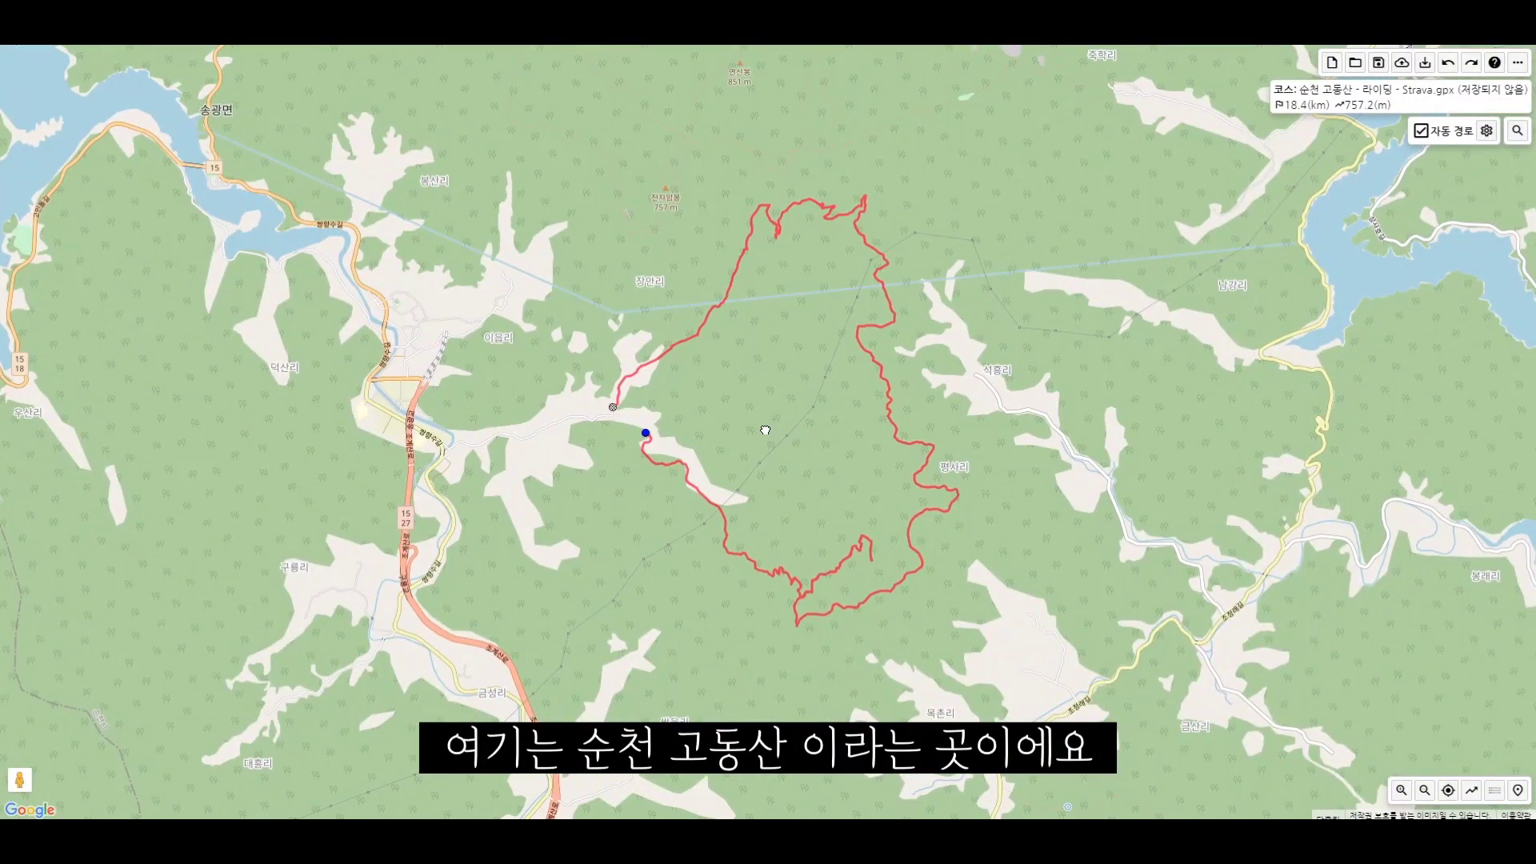
scroll(766, 431, down, 1)
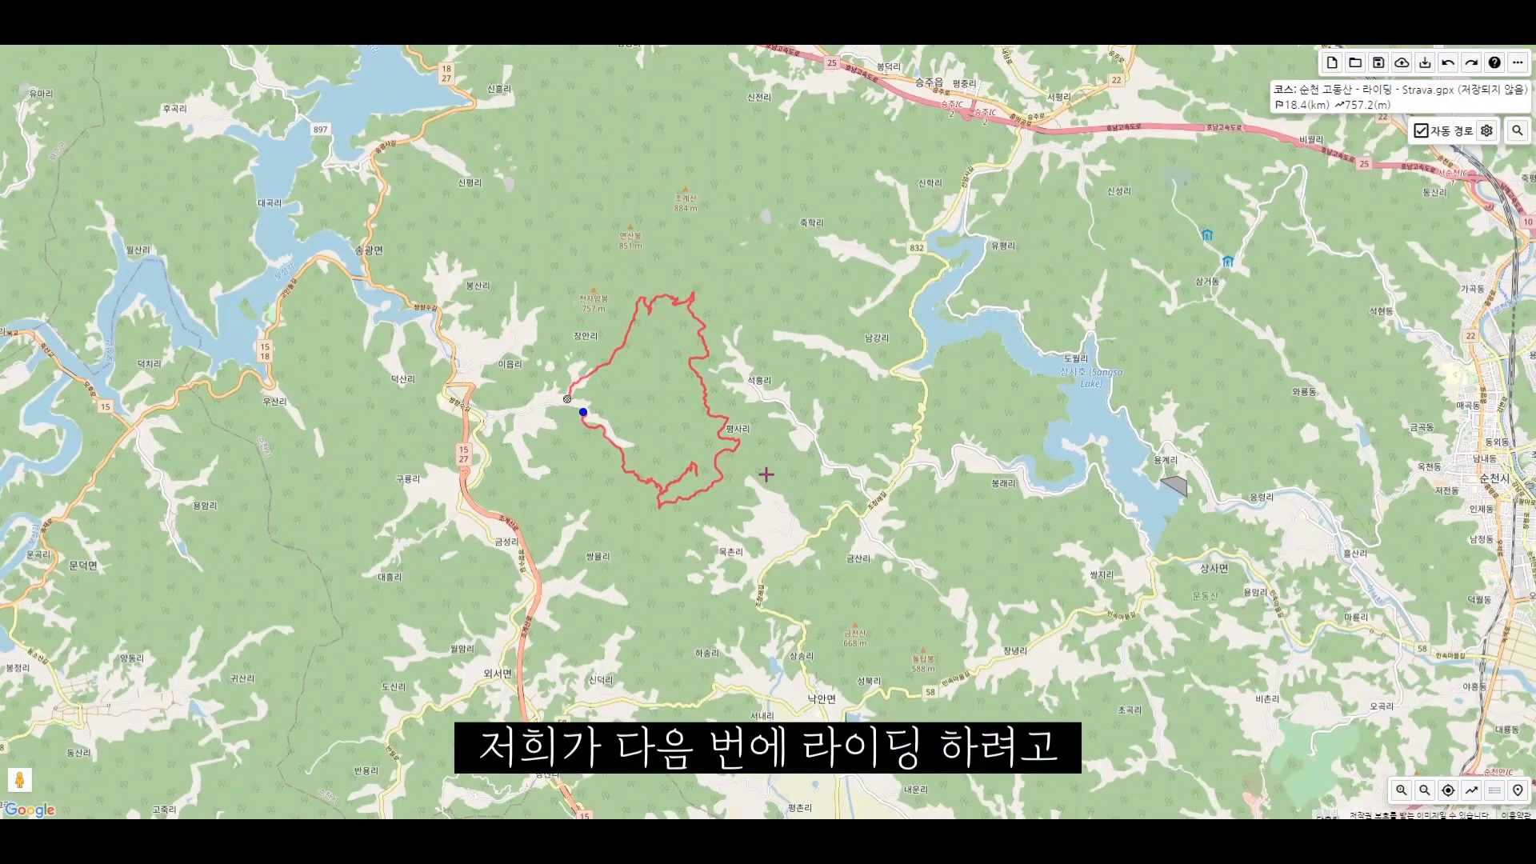
scroll(638, 400, up, 1)
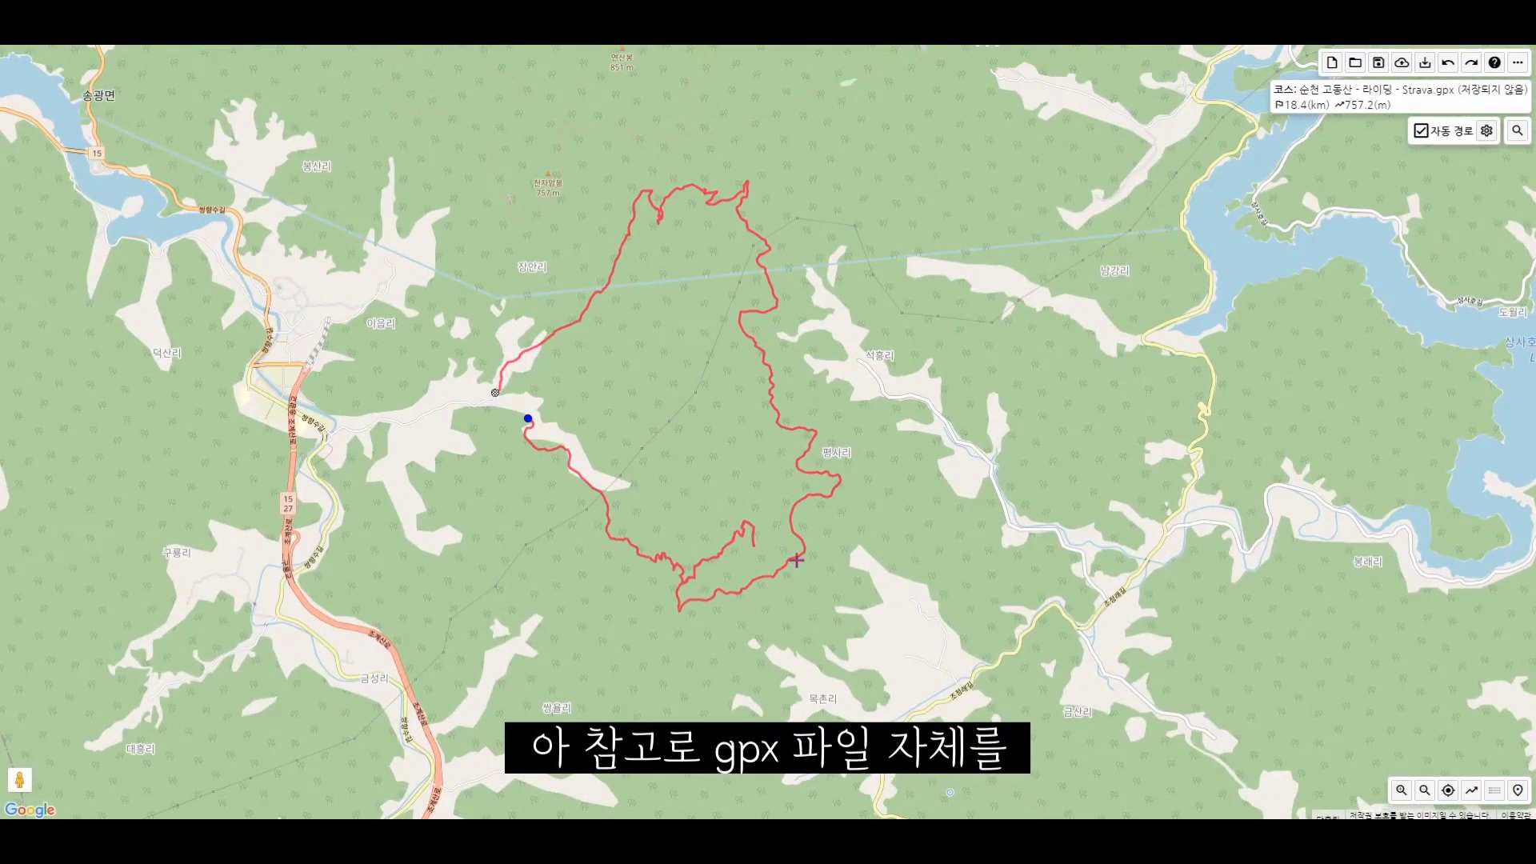
drag(637, 450, 665, 470)
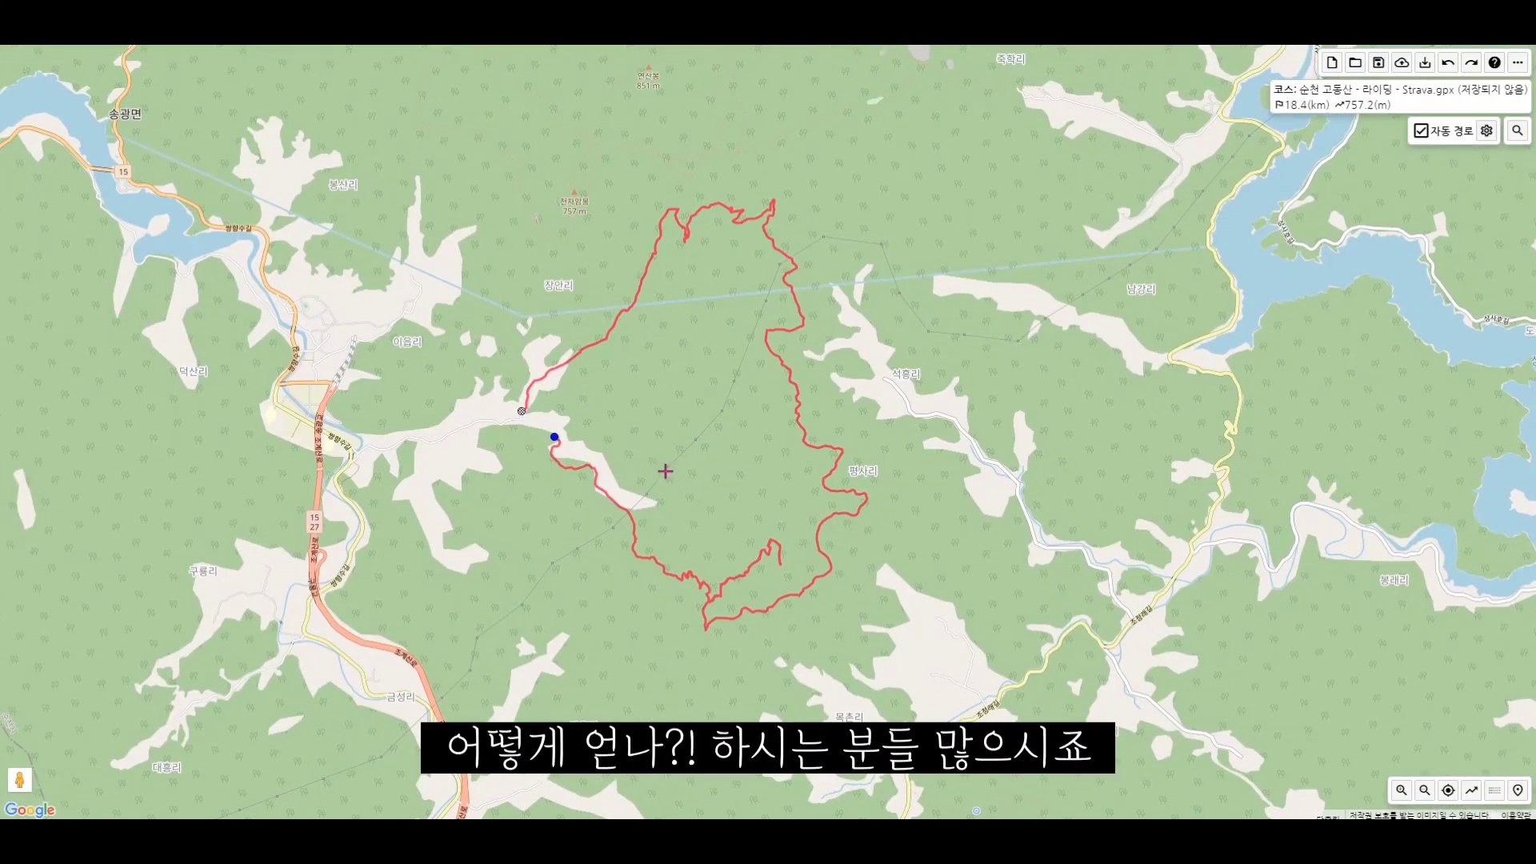
scroll(702, 491, up, 1)
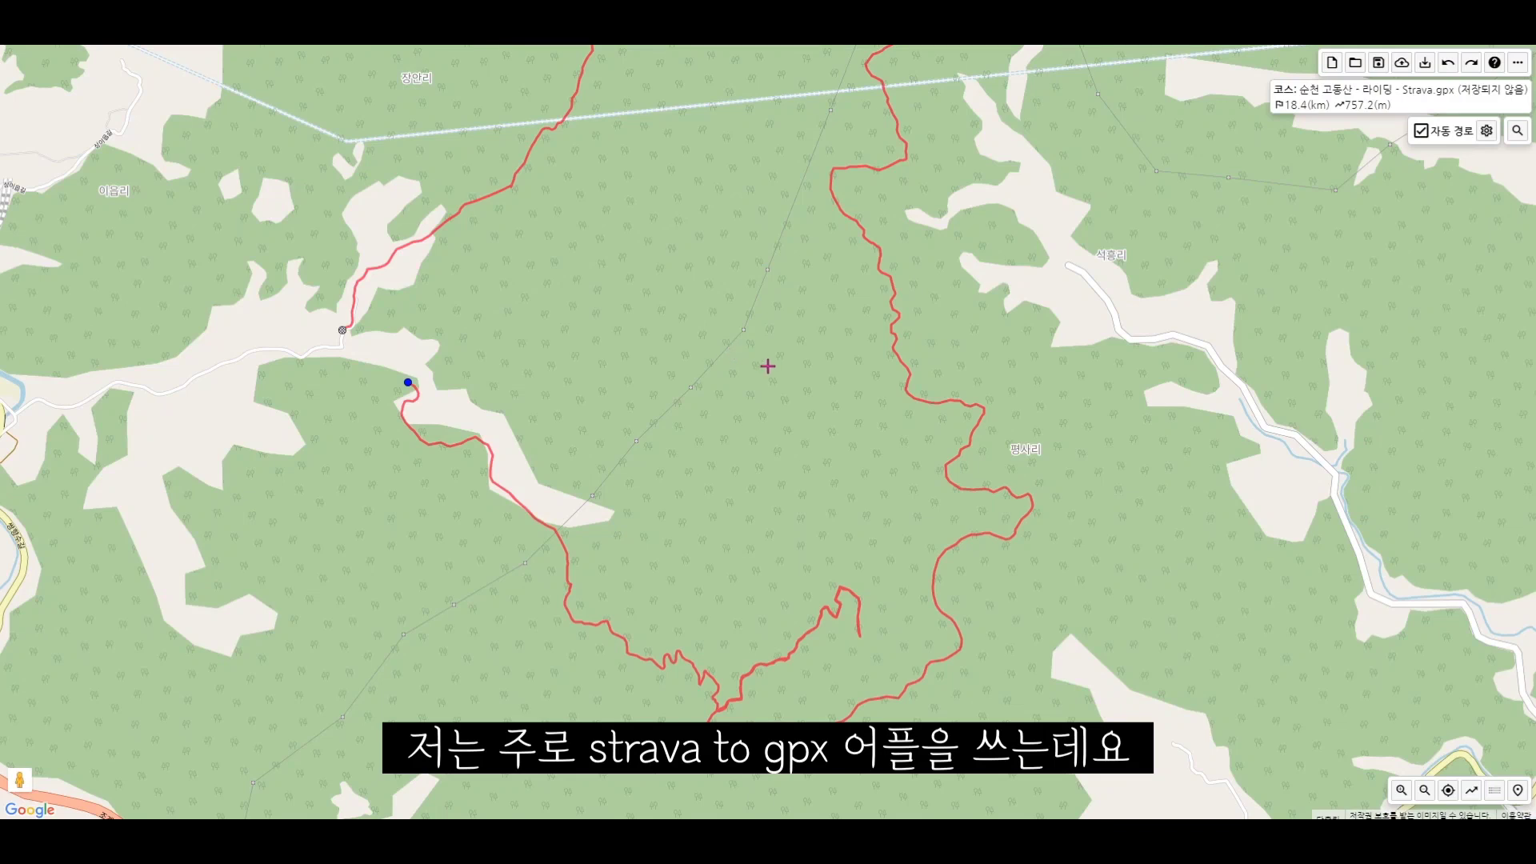
drag(756, 313, 756, 379)
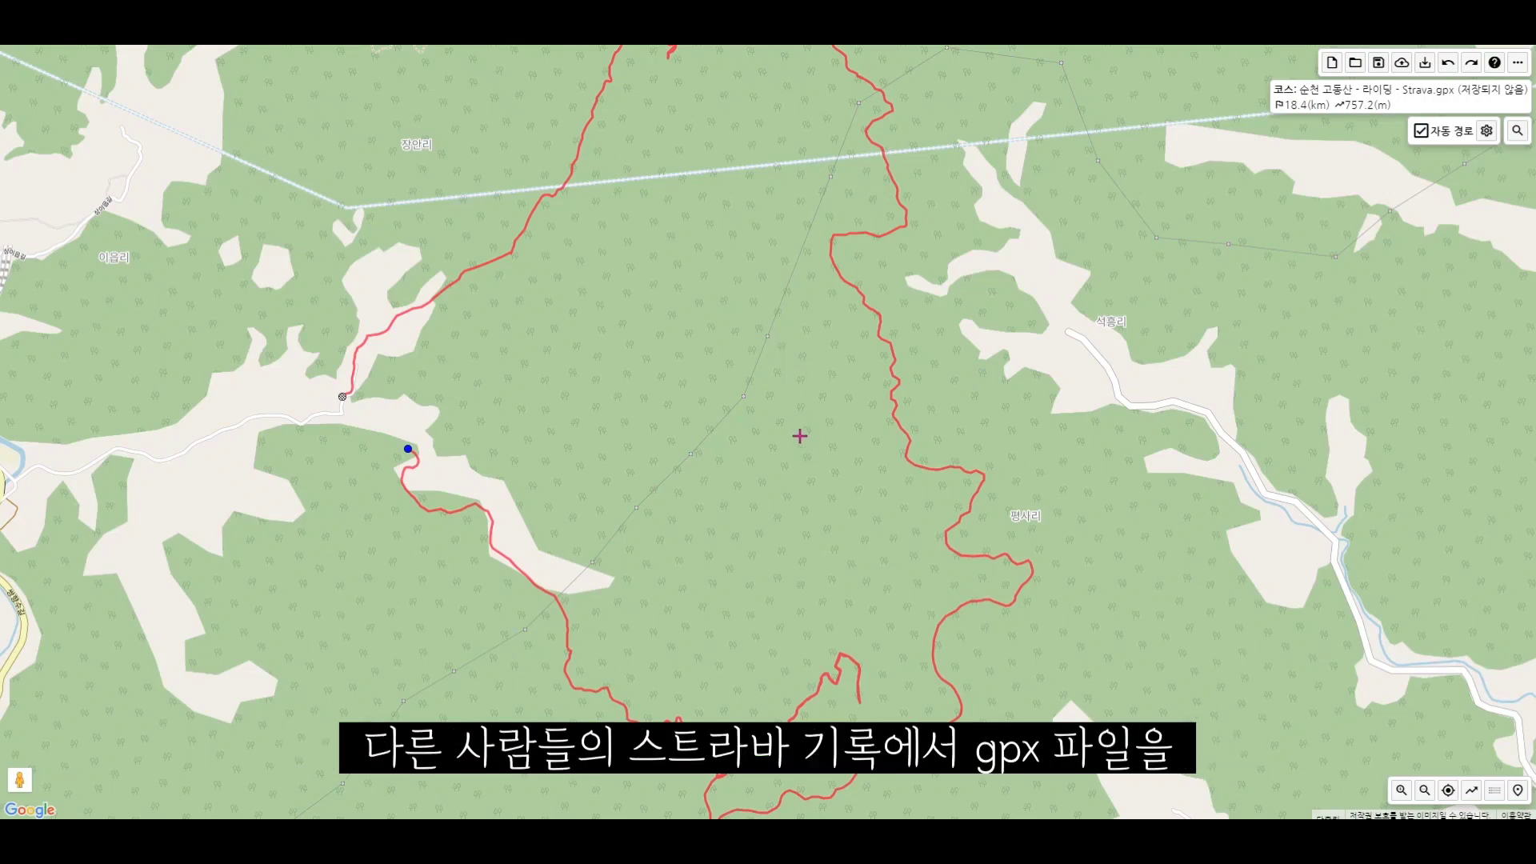
scroll(800, 430, down, 1)
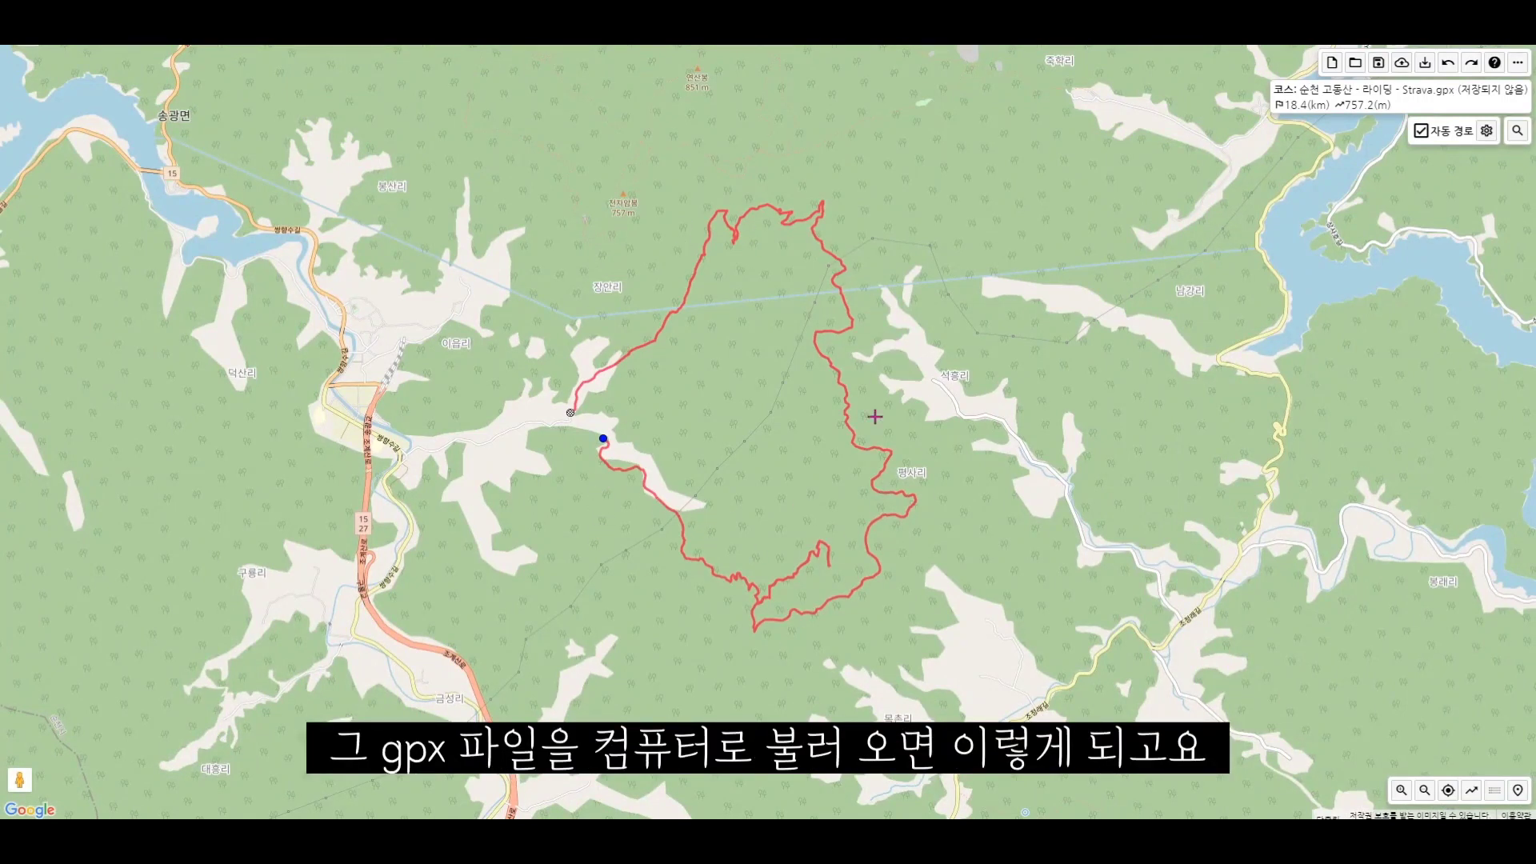
- Import 20210602_142003.gpx into the current course as a new section (새 섹션으로 불러오기)
click(1401, 64)
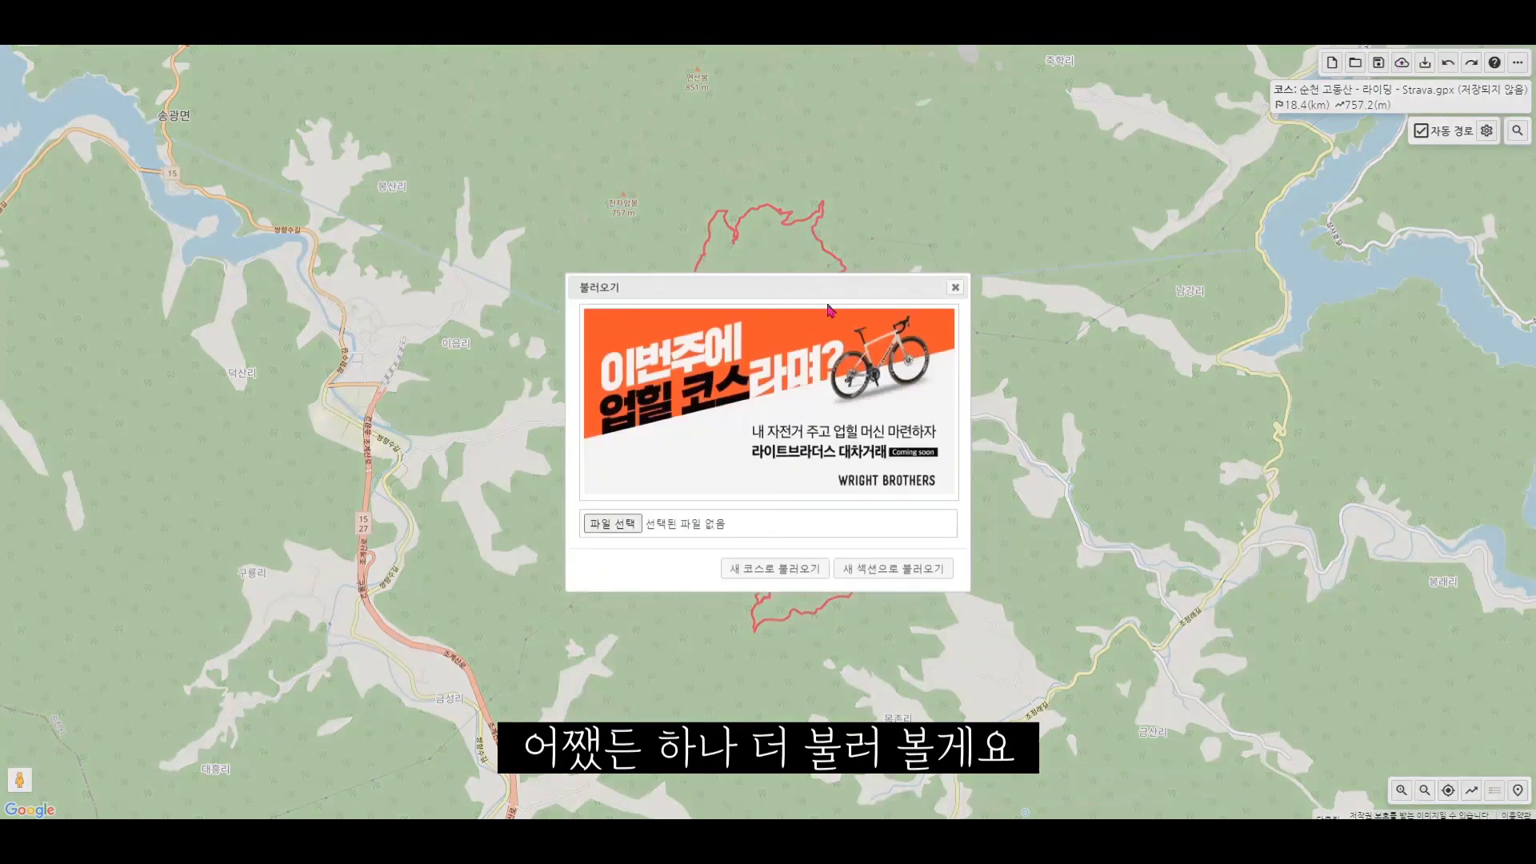
click(612, 524)
click(355, 116)
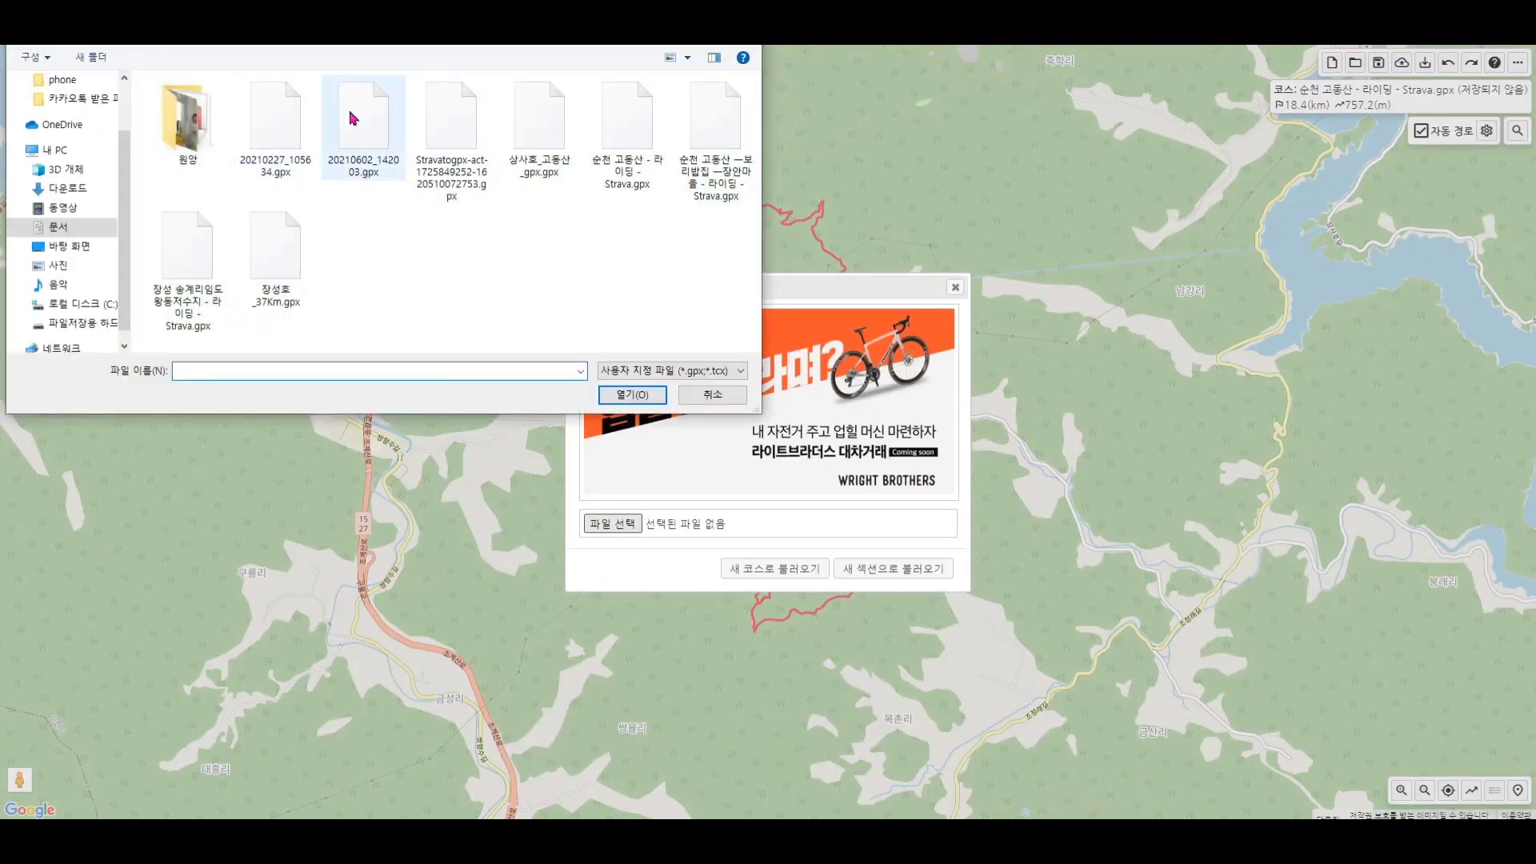
click(632, 395)
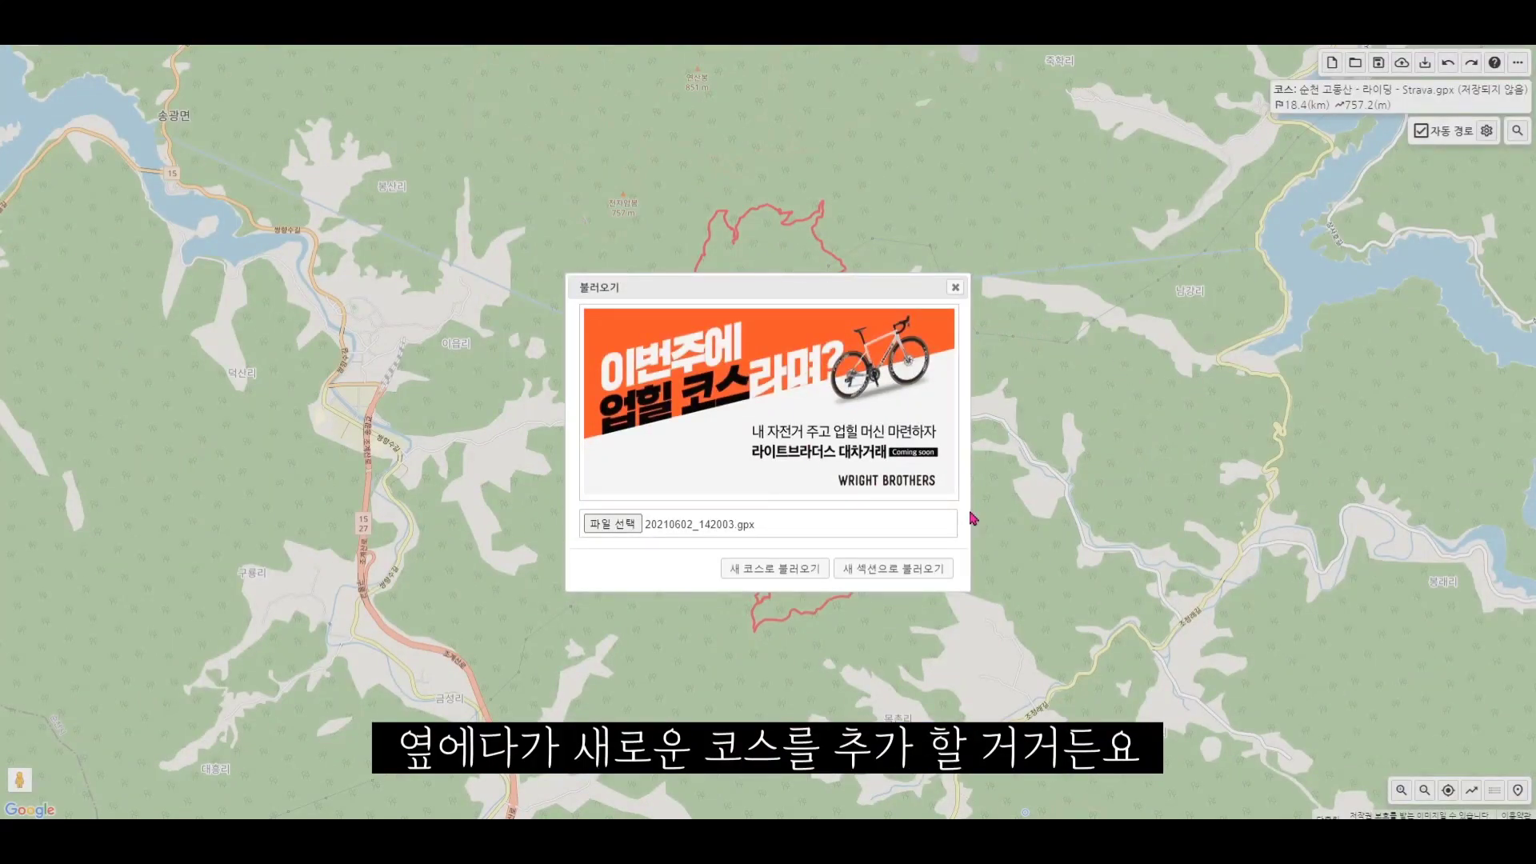
click(894, 569)
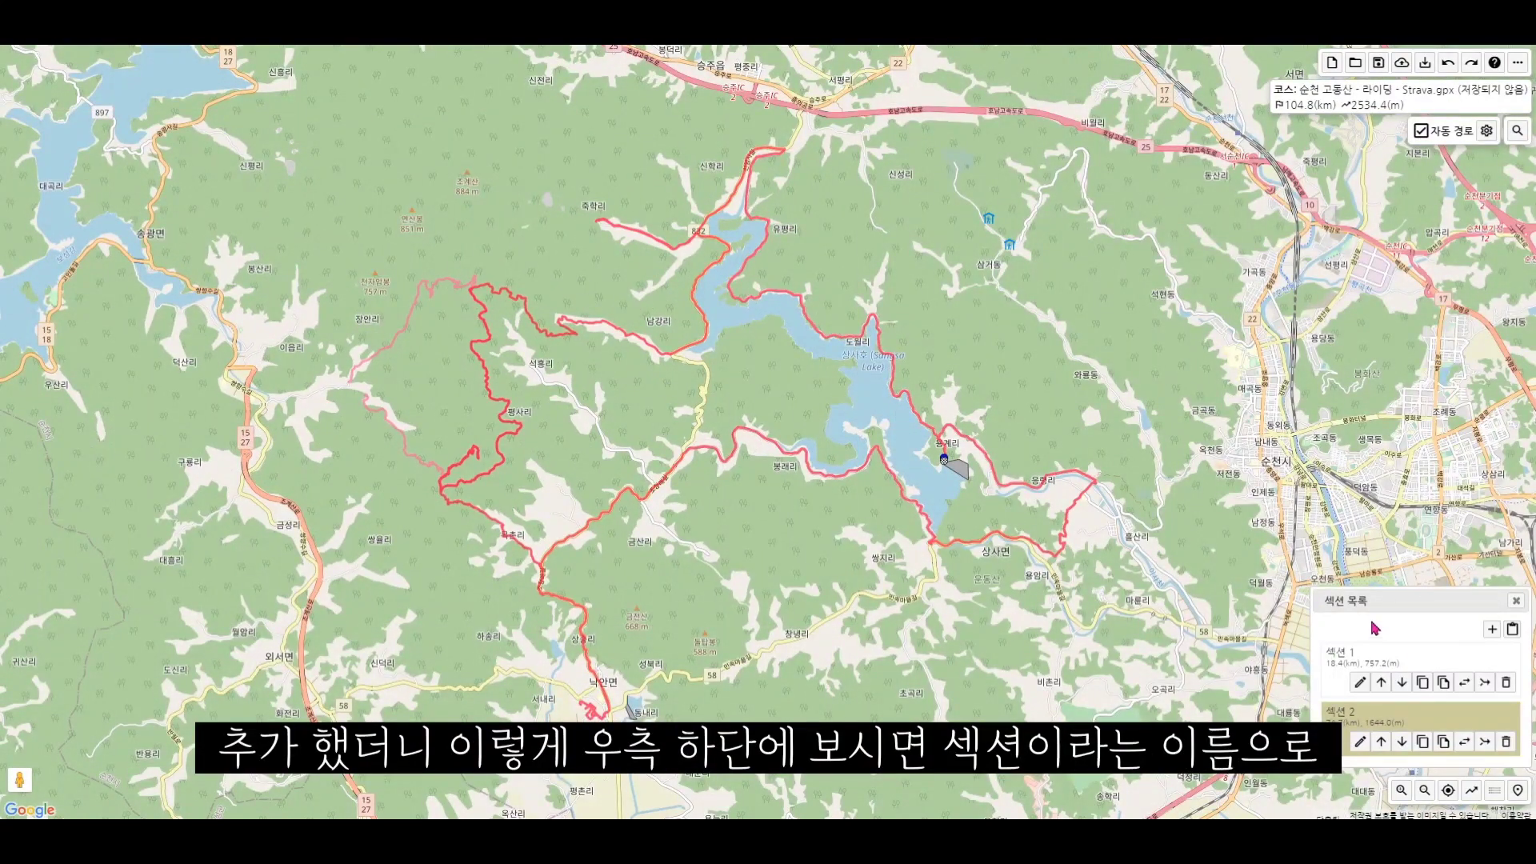
- Move the section list over the map to examine the 섹션 1 and 섹션 2 entries, and return it to its corner
drag(1370, 605, 992, 440)
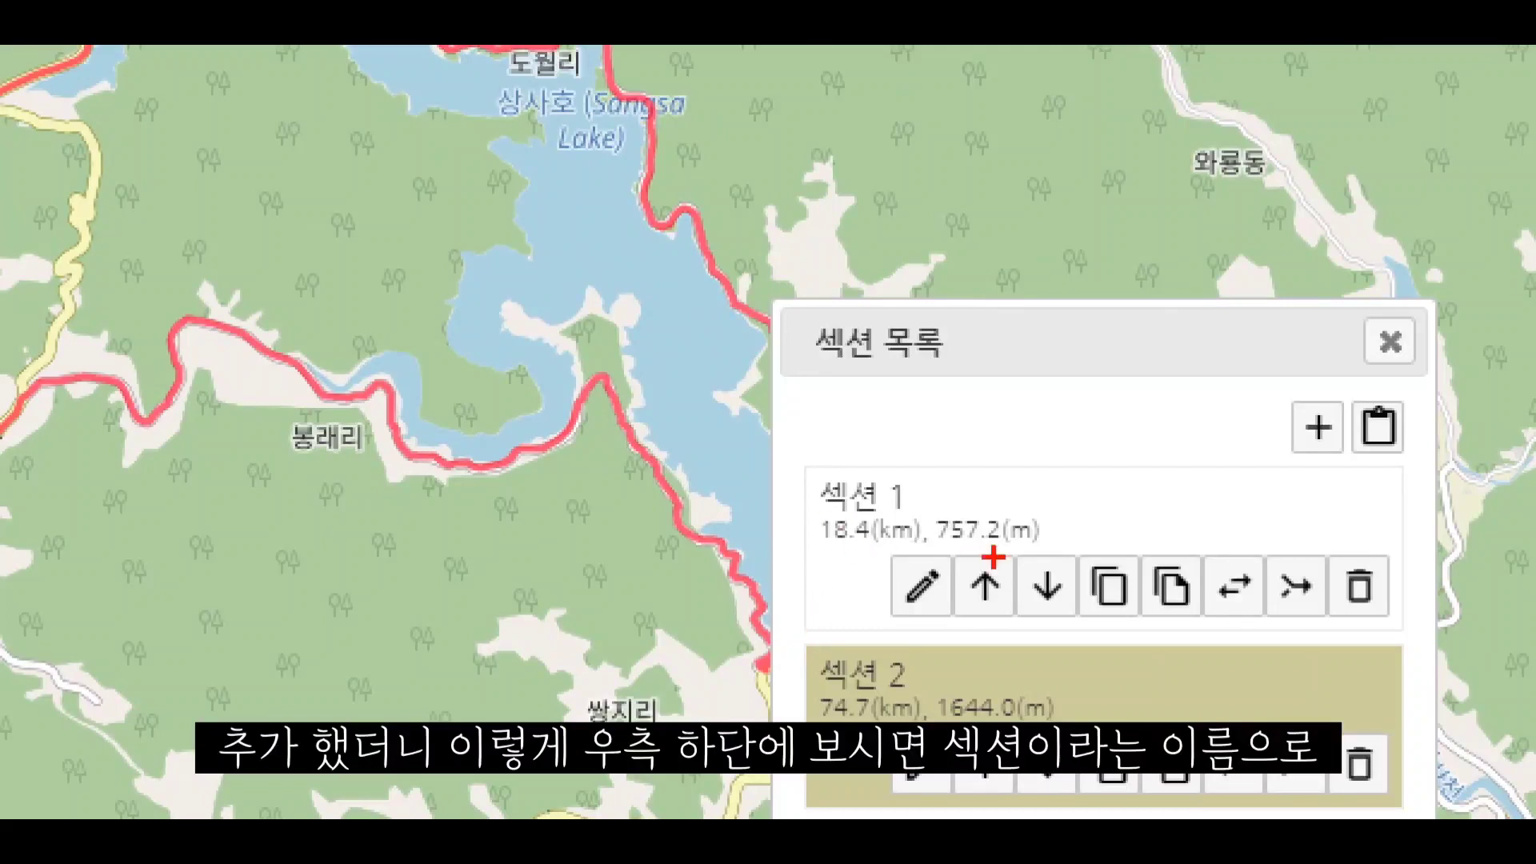
mouse_move(993, 558)
mouse_down()
mouse_move(1029, 375)
mouse_move(965, 586)
mouse_move(933, 565)
mouse_up()
drag(701, 328, 899, 425)
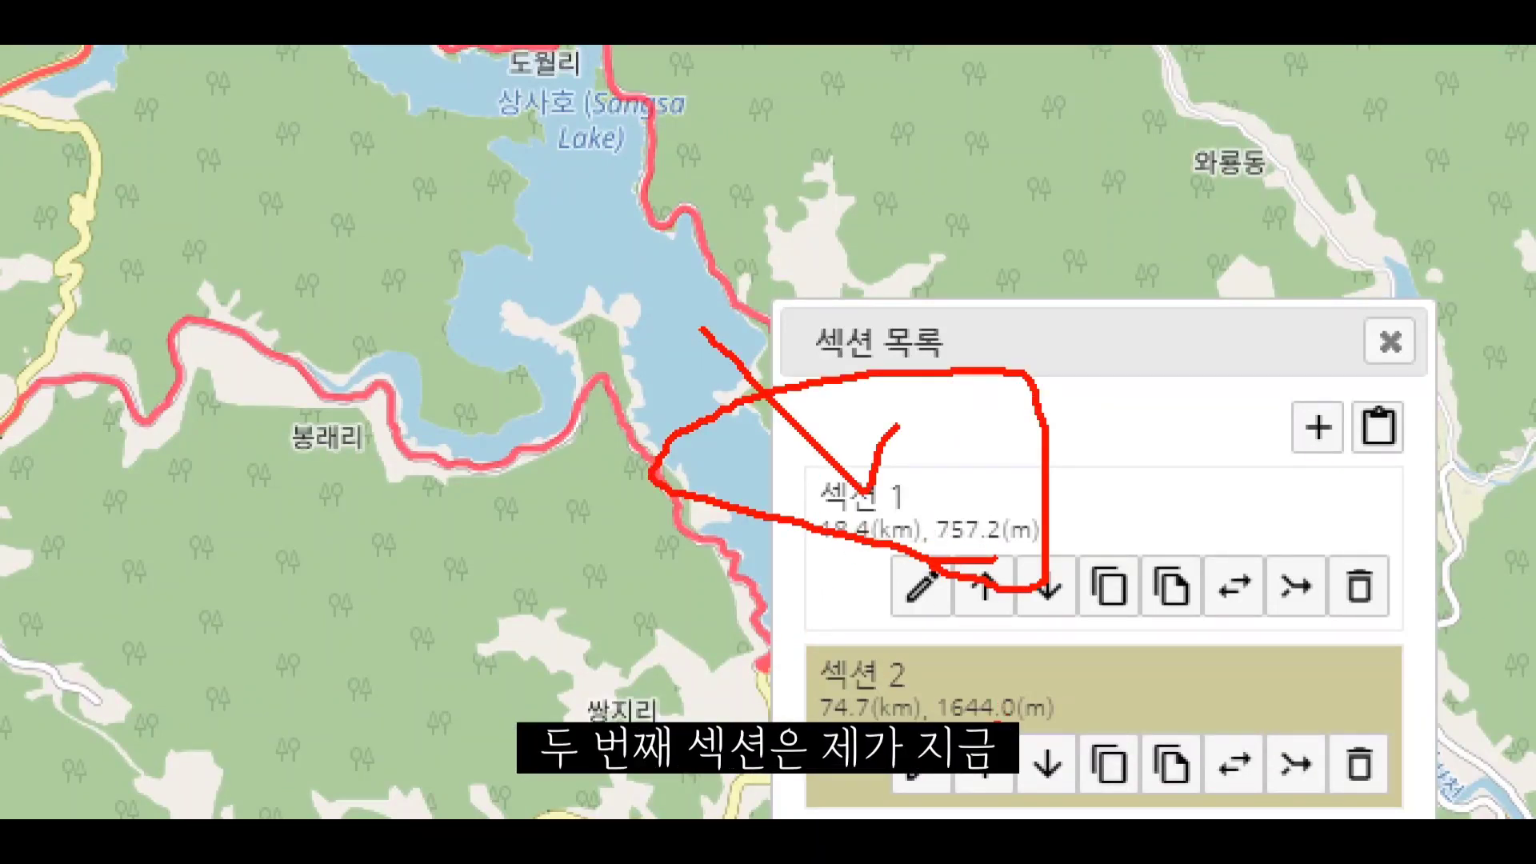
mouse_move(792, 716)
mouse_down()
mouse_move(972, 668)
mouse_move(1011, 723)
mouse_up()
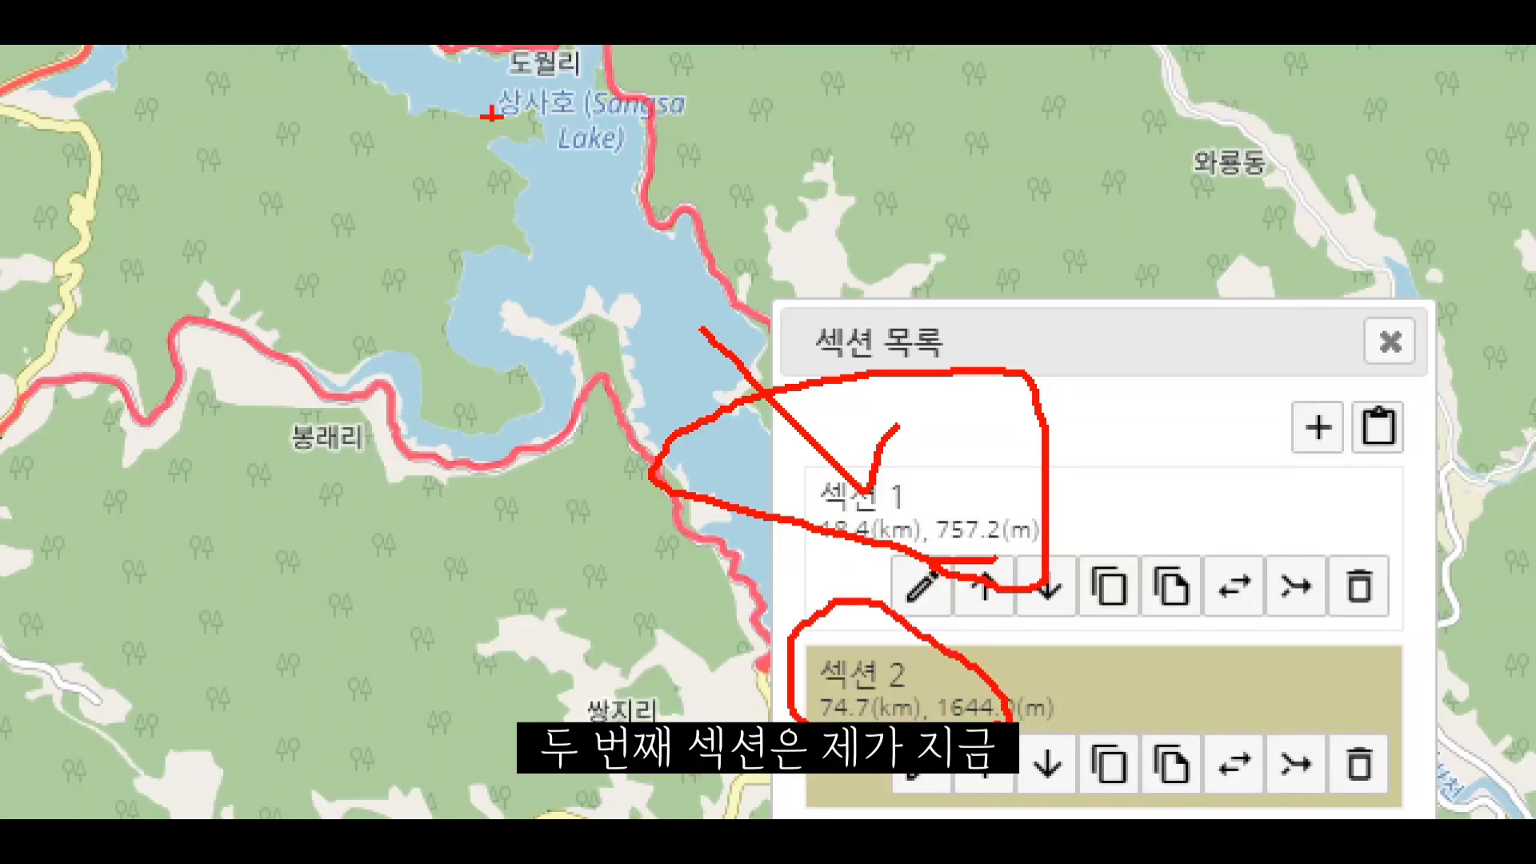
mouse_move(513, 202)
mouse_down()
mouse_move(680, 192)
mouse_move(628, 46)
mouse_move(524, 204)
mouse_move(689, 184)
mouse_up()
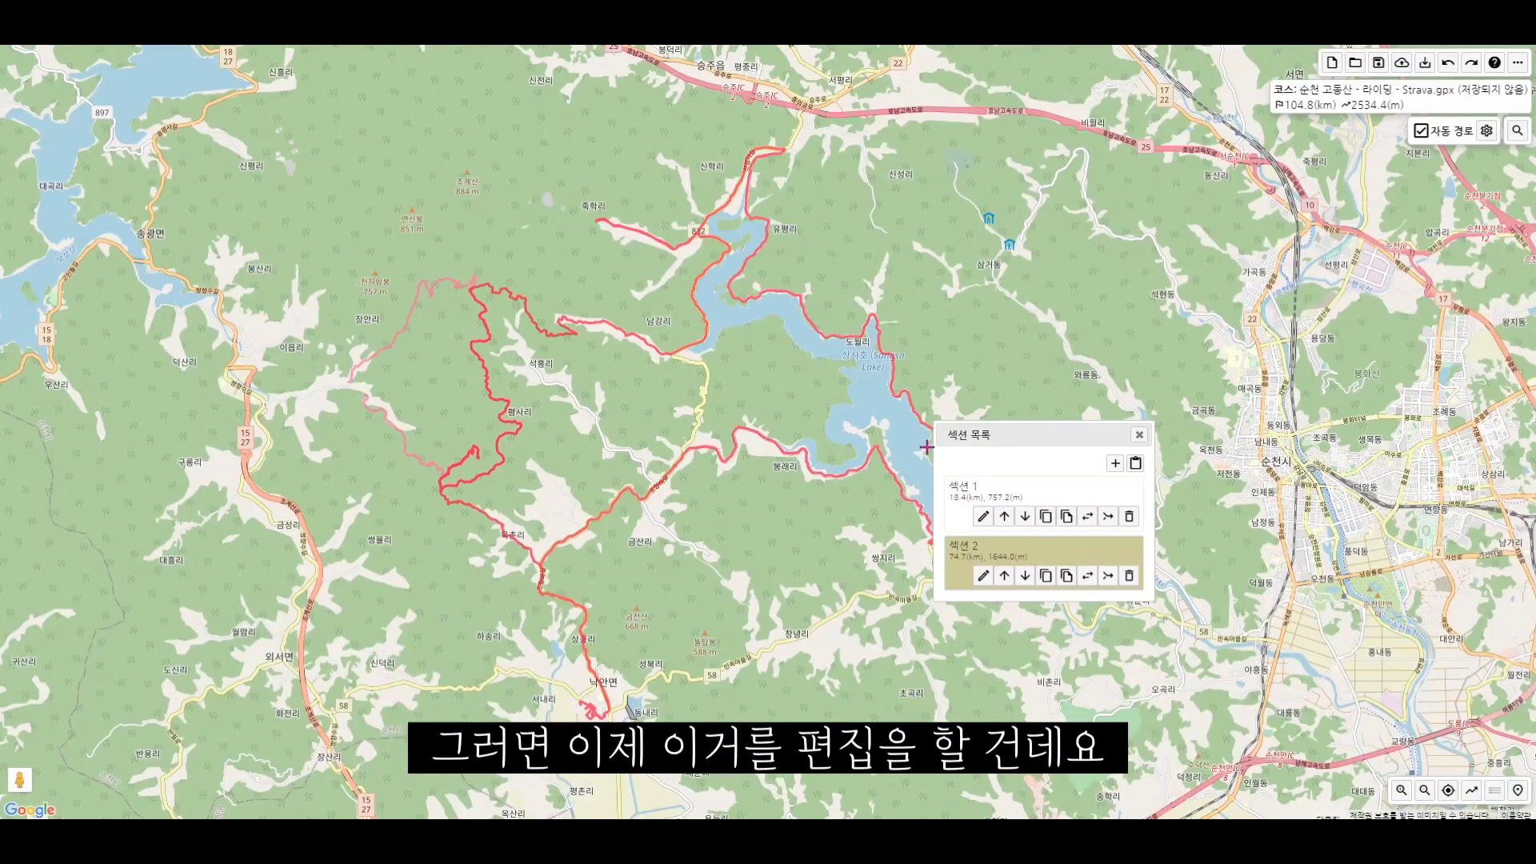
drag(937, 434, 1289, 588)
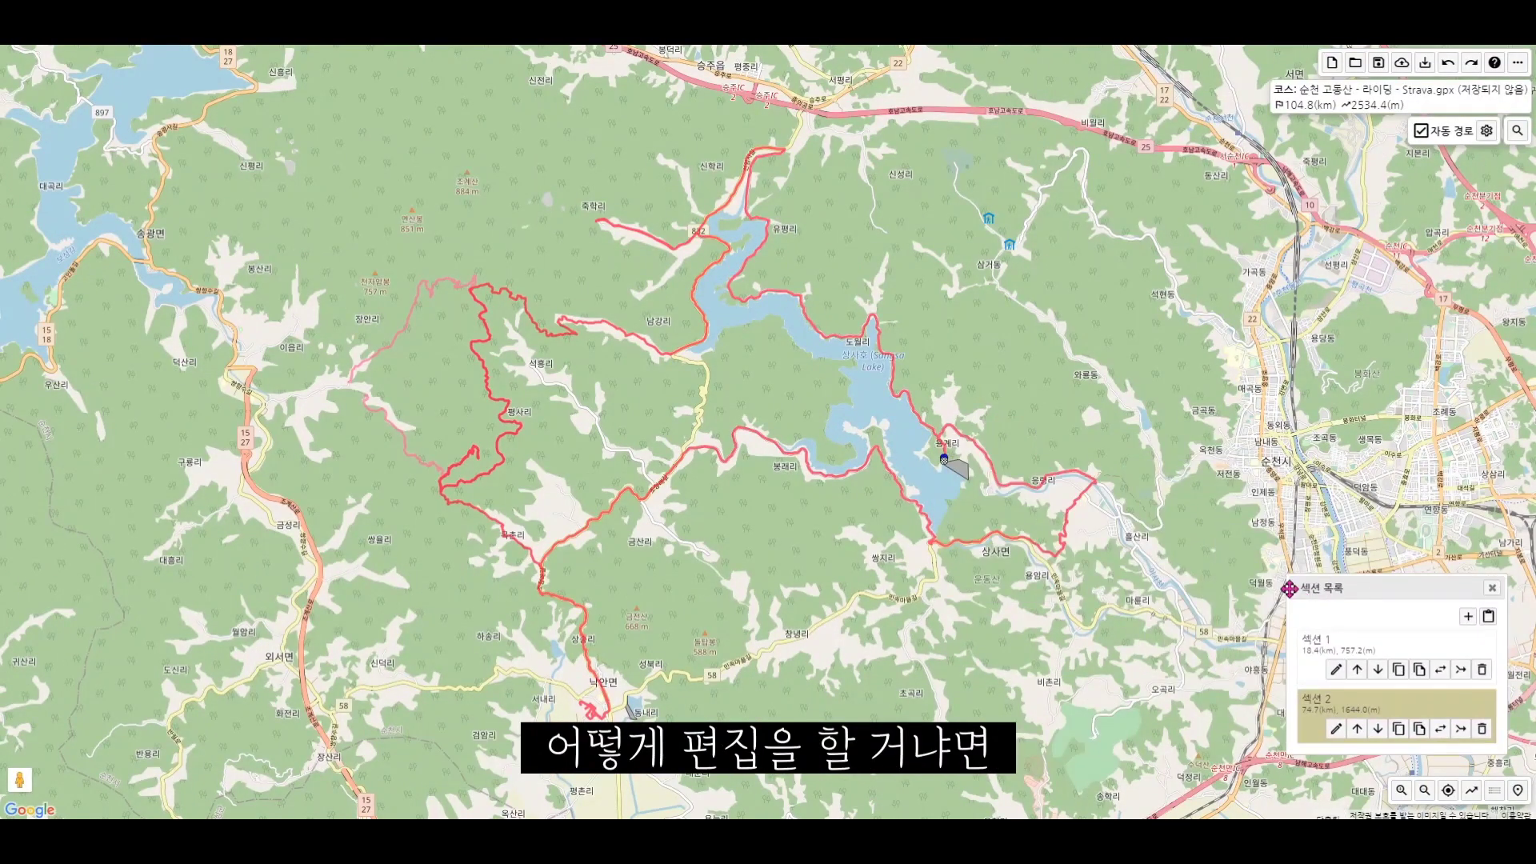
- Trace both sections from the start at 상사호 past the 낙안면 detour and 고동산 to decide which parts to keep
scroll(1031, 457, up, 2)
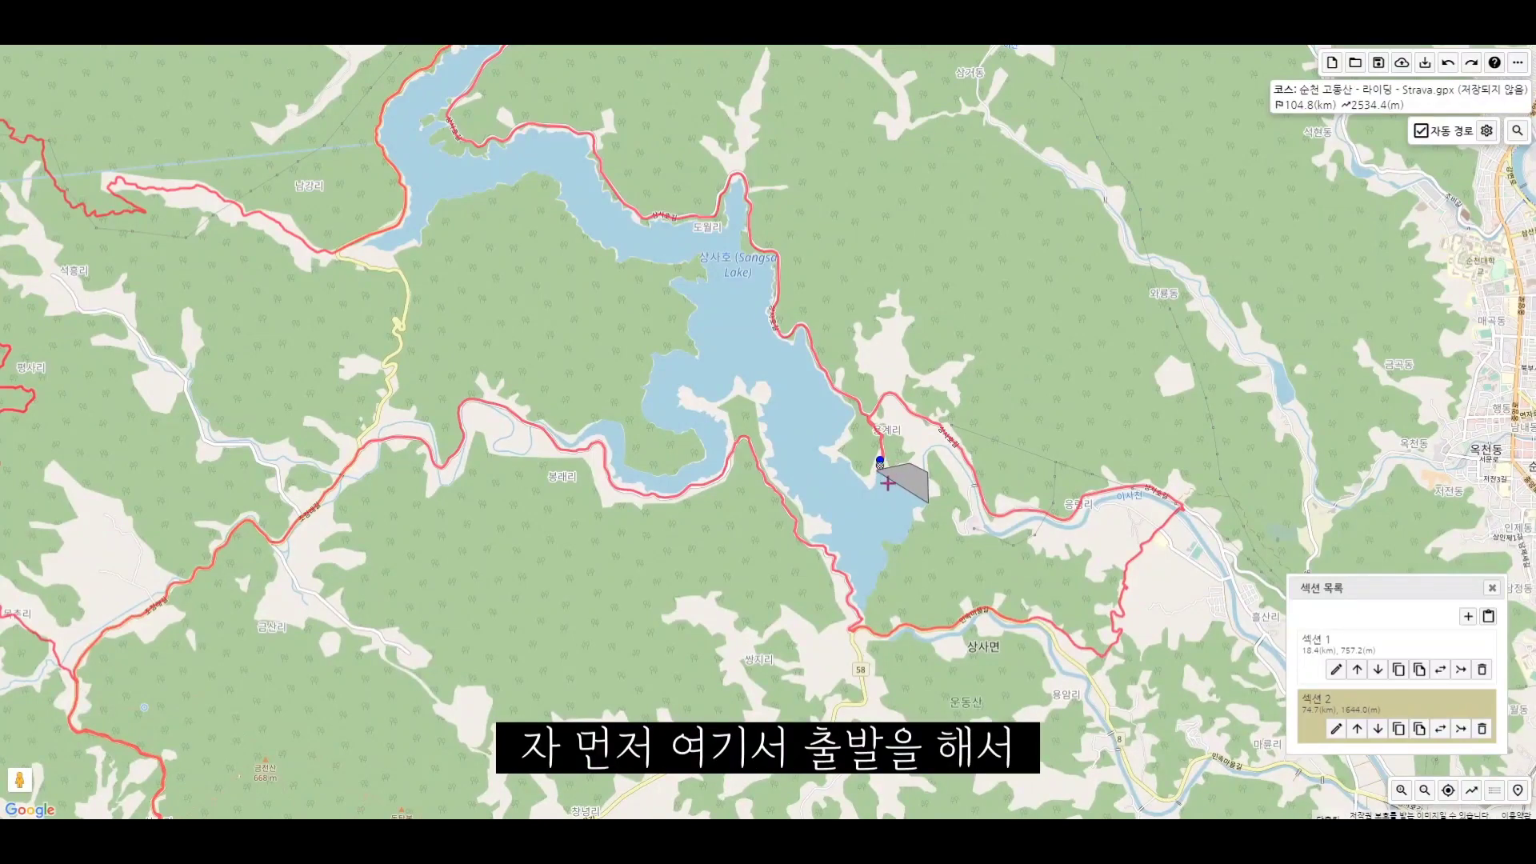
drag(878, 481, 959, 350)
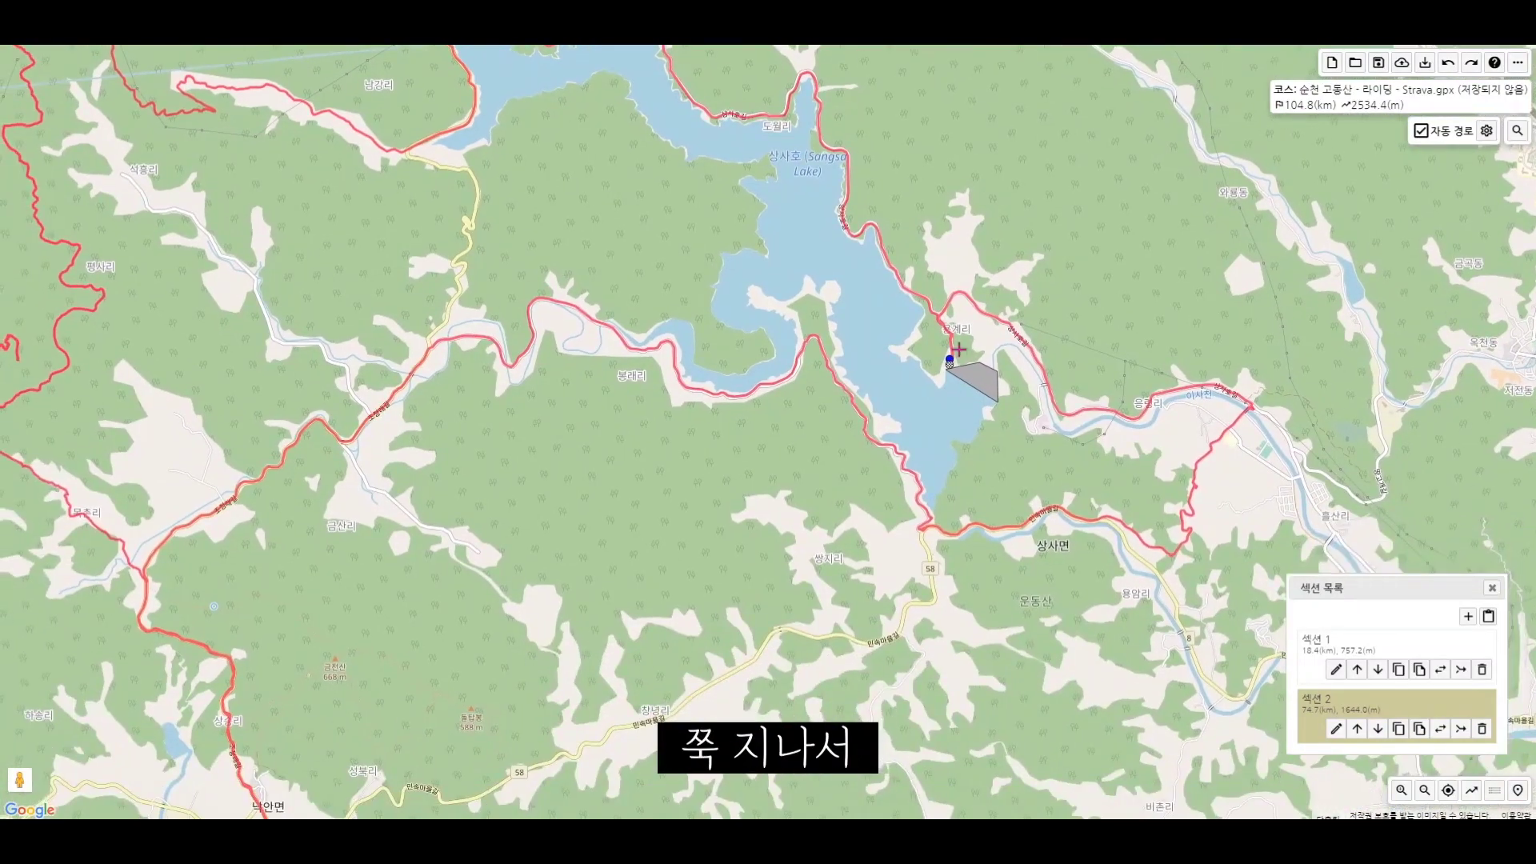
drag(465, 423, 700, 278)
scroll(590, 487, up, 1)
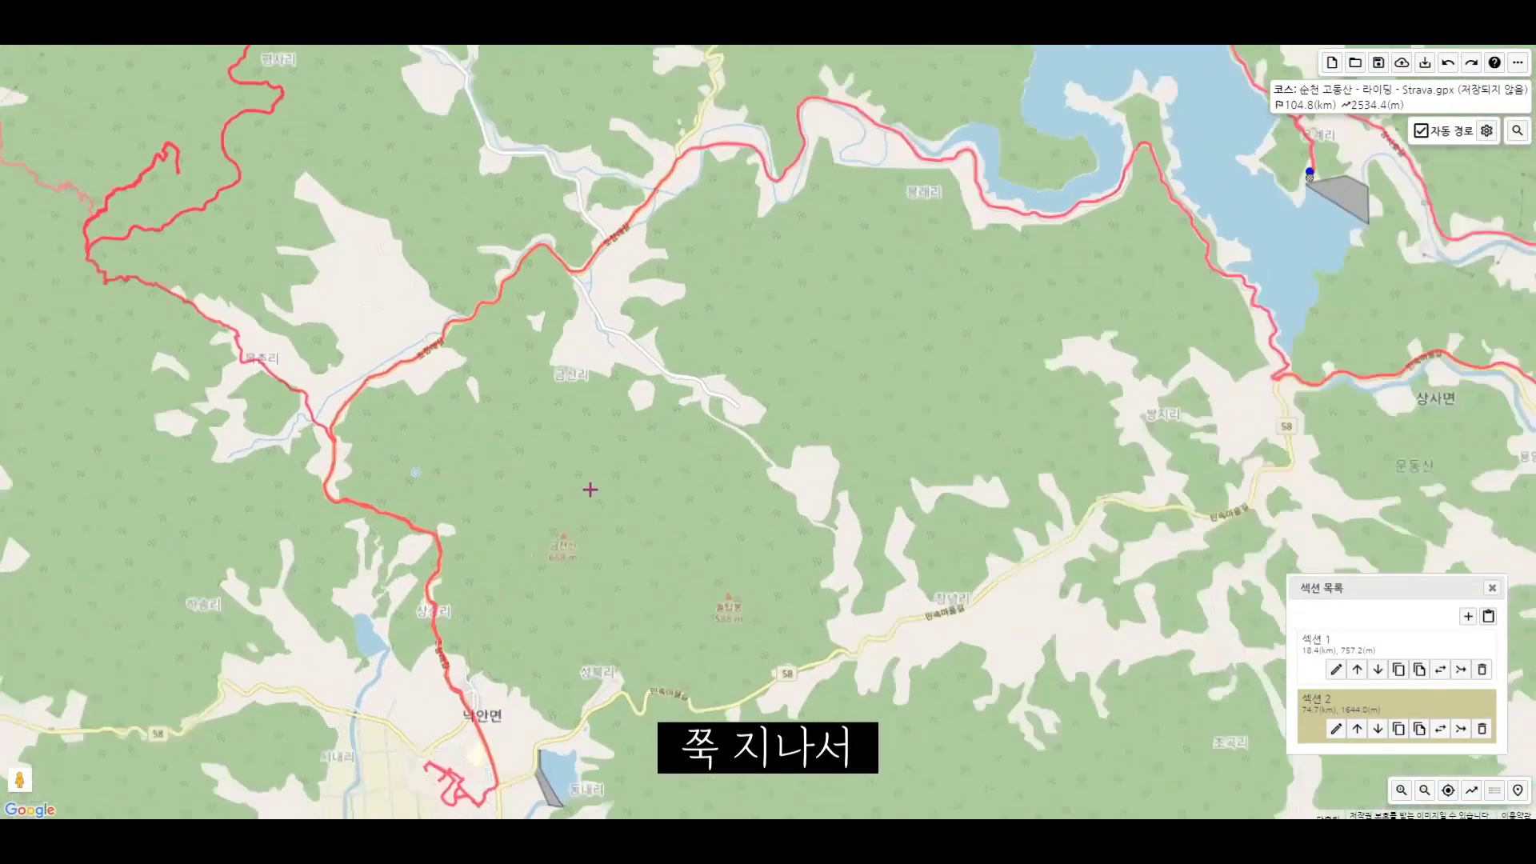
drag(546, 535, 727, 484)
scroll(720, 472, down, 1)
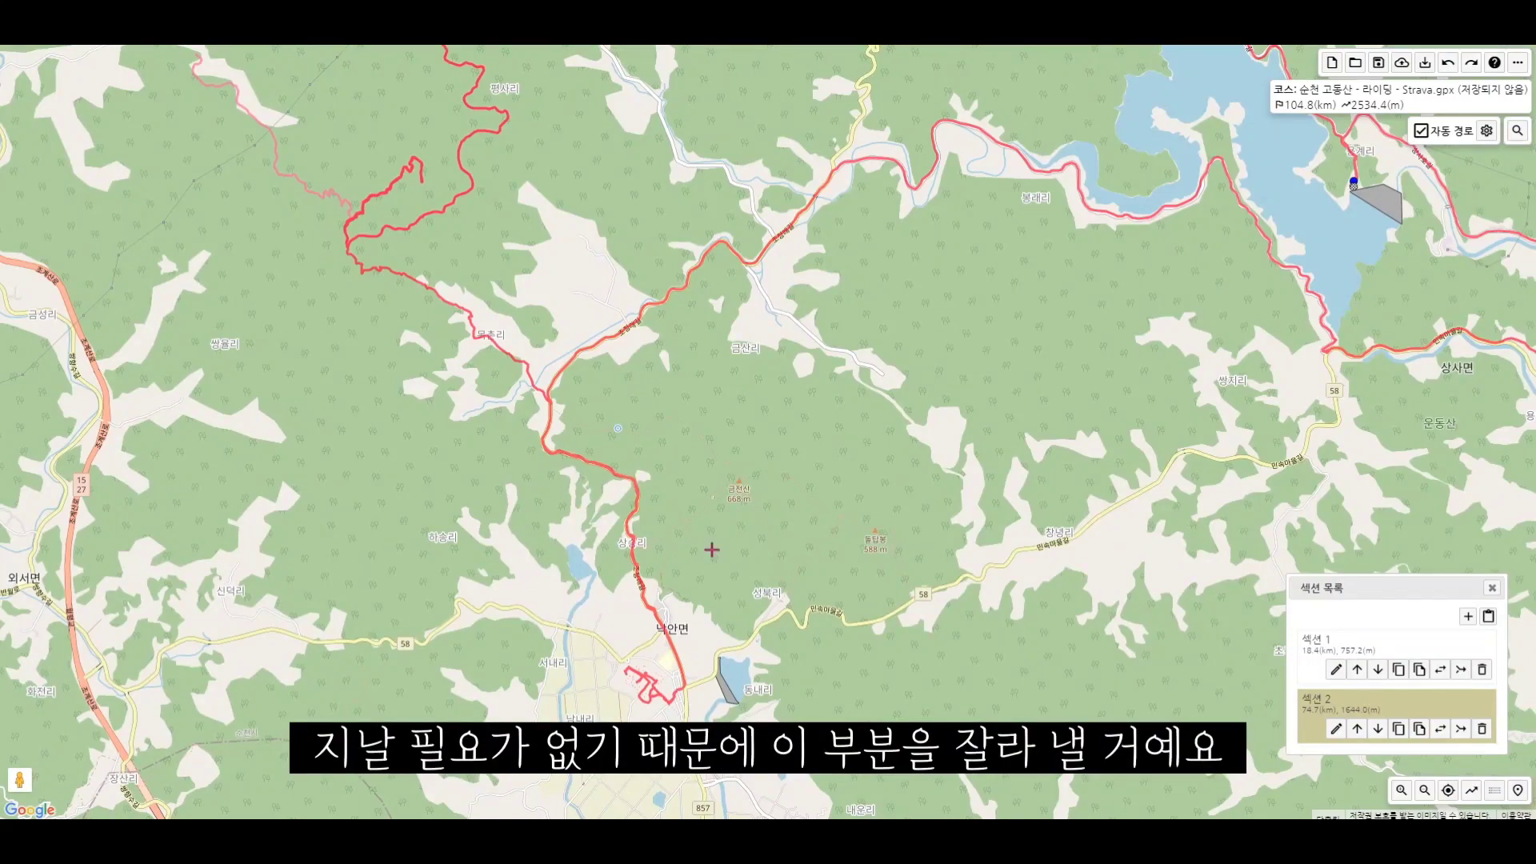
drag(534, 456, 675, 528)
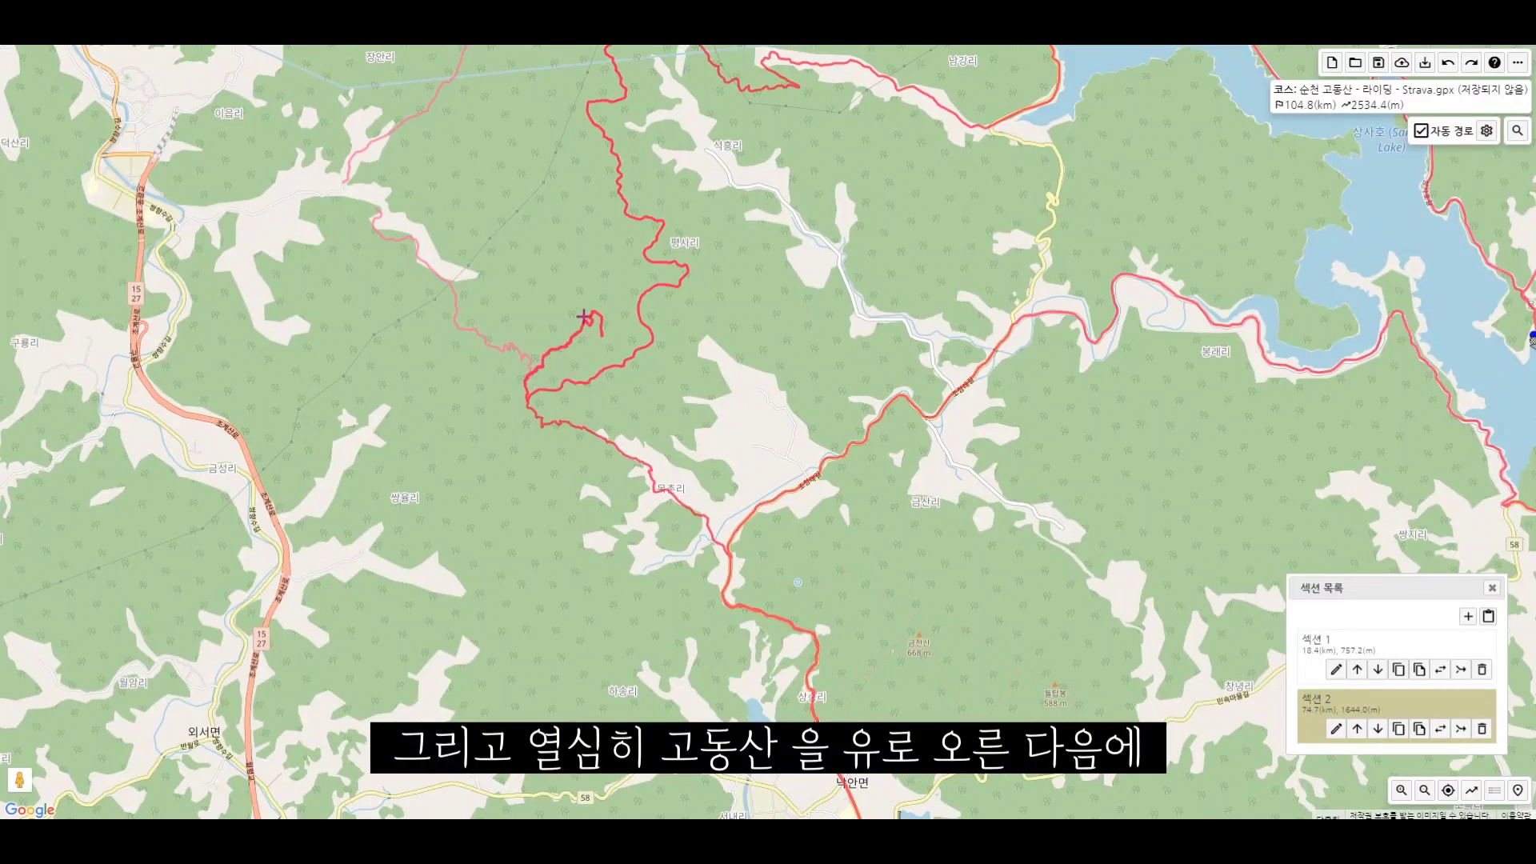
drag(601, 419, 751, 586)
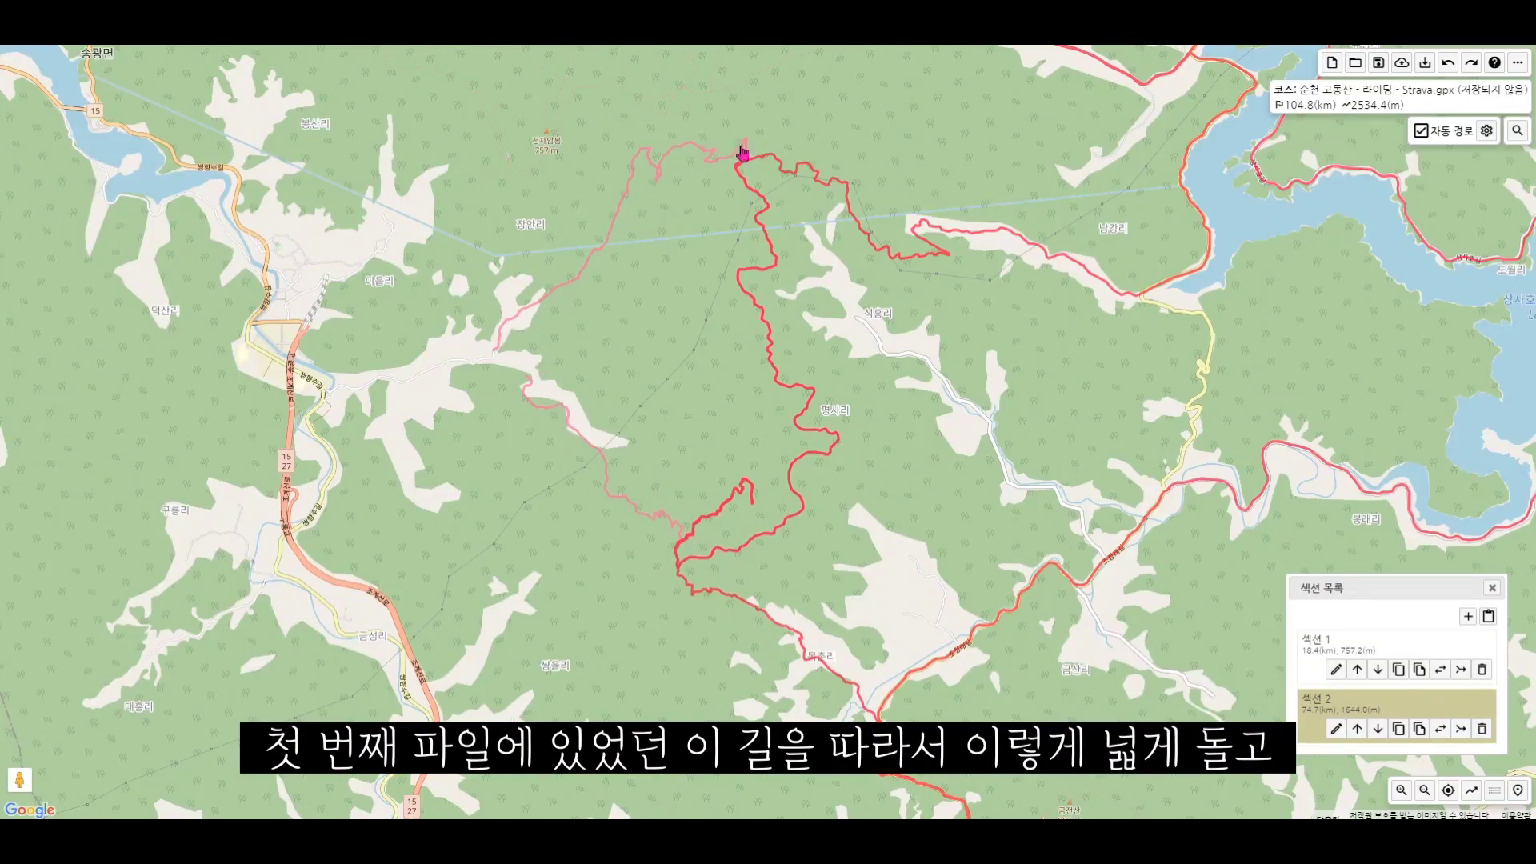
drag(1213, 222, 819, 383)
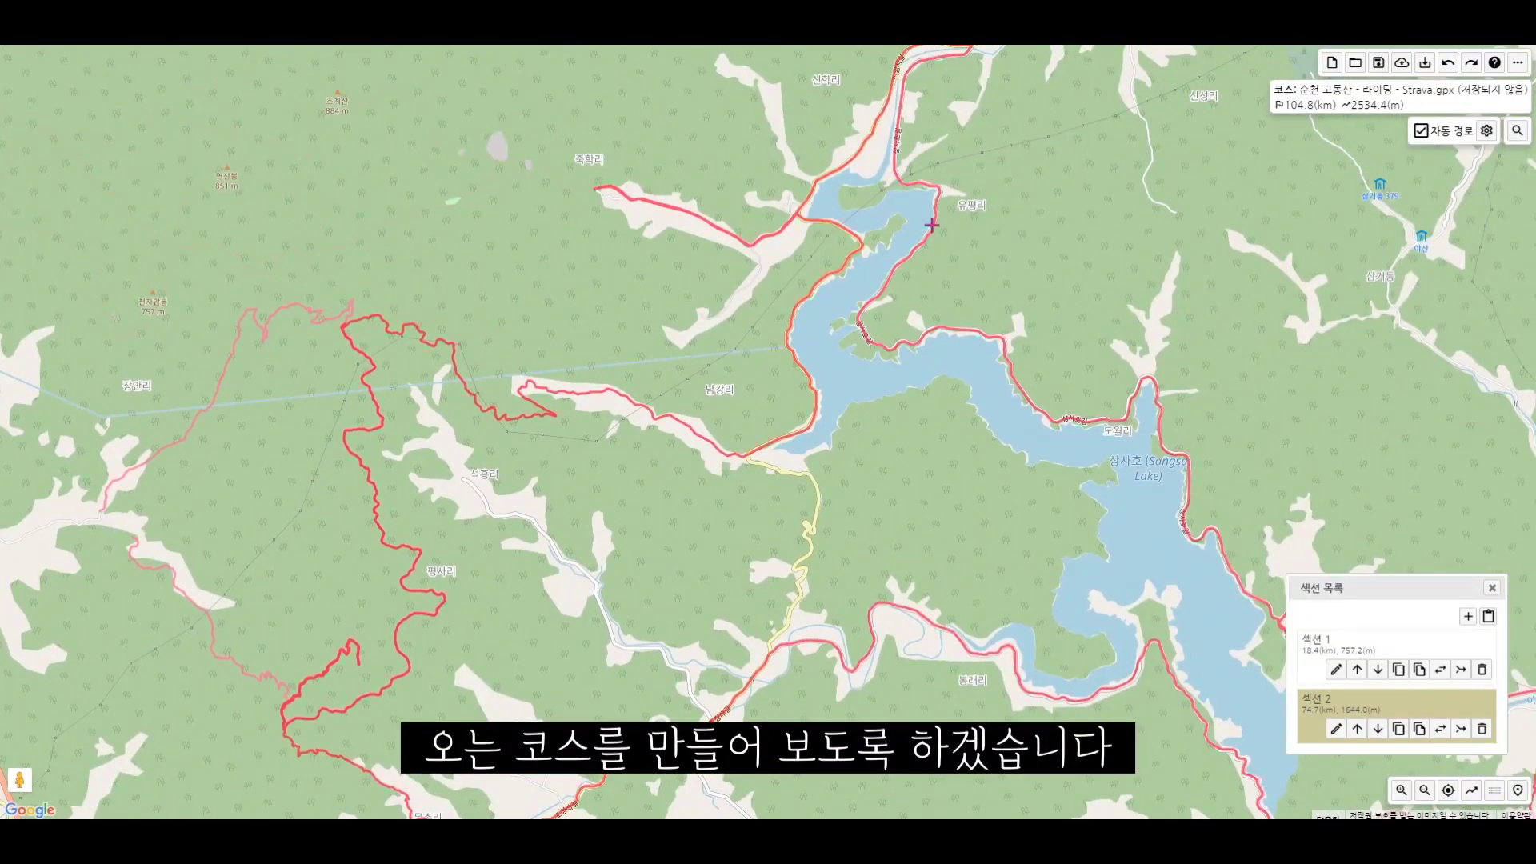
drag(1046, 648, 971, 494)
drag(835, 616, 793, 460)
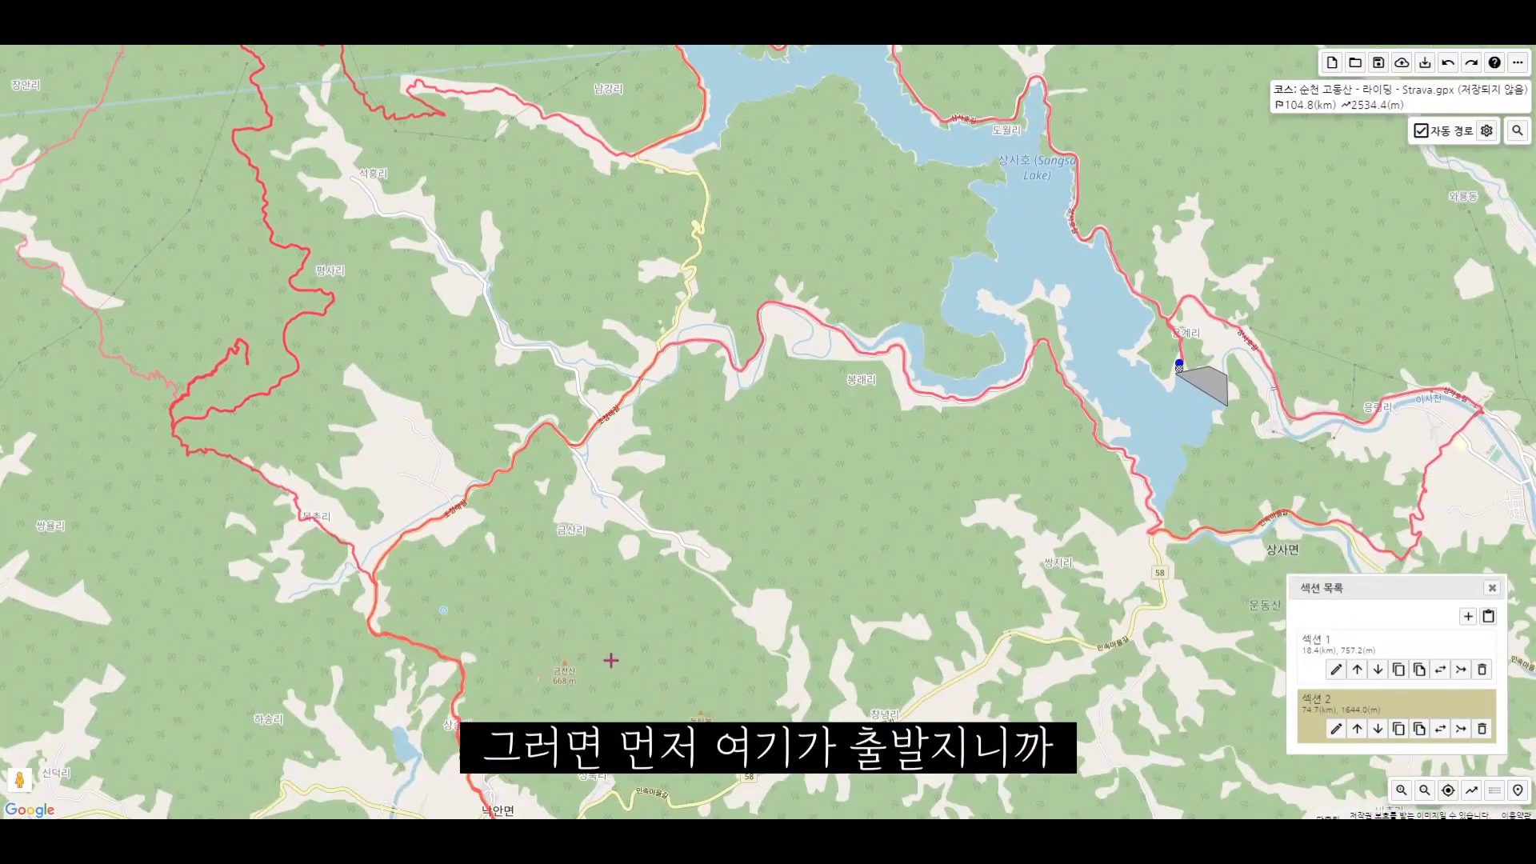
drag(631, 614, 639, 500)
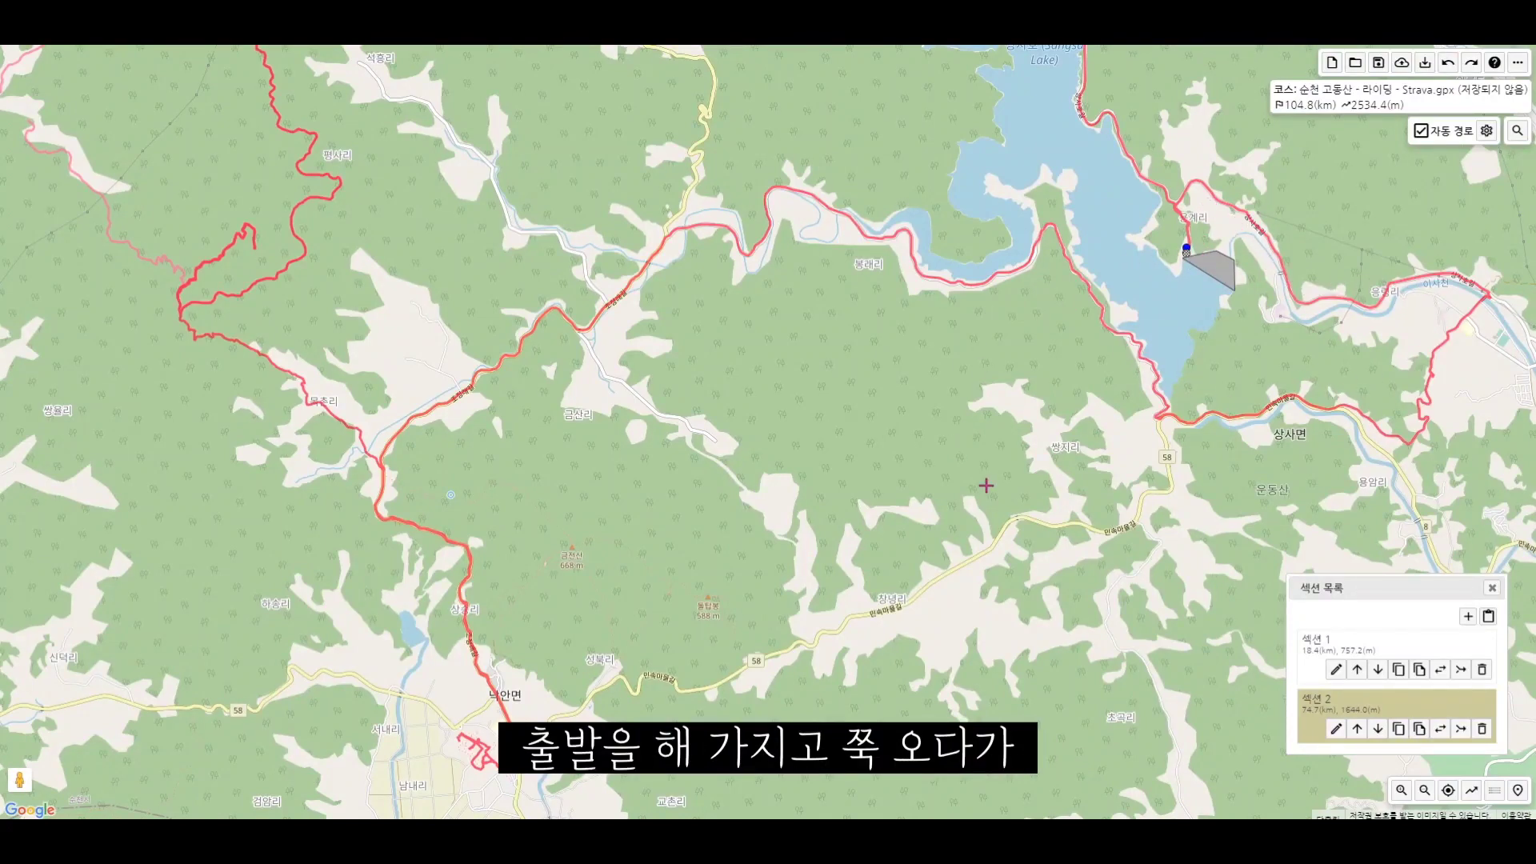
- Split (분할) 섹션 2 on the road south of 목촌리, just before the detour towards 낙안면
drag(460, 494, 645, 482)
scroll(645, 482, up, 2)
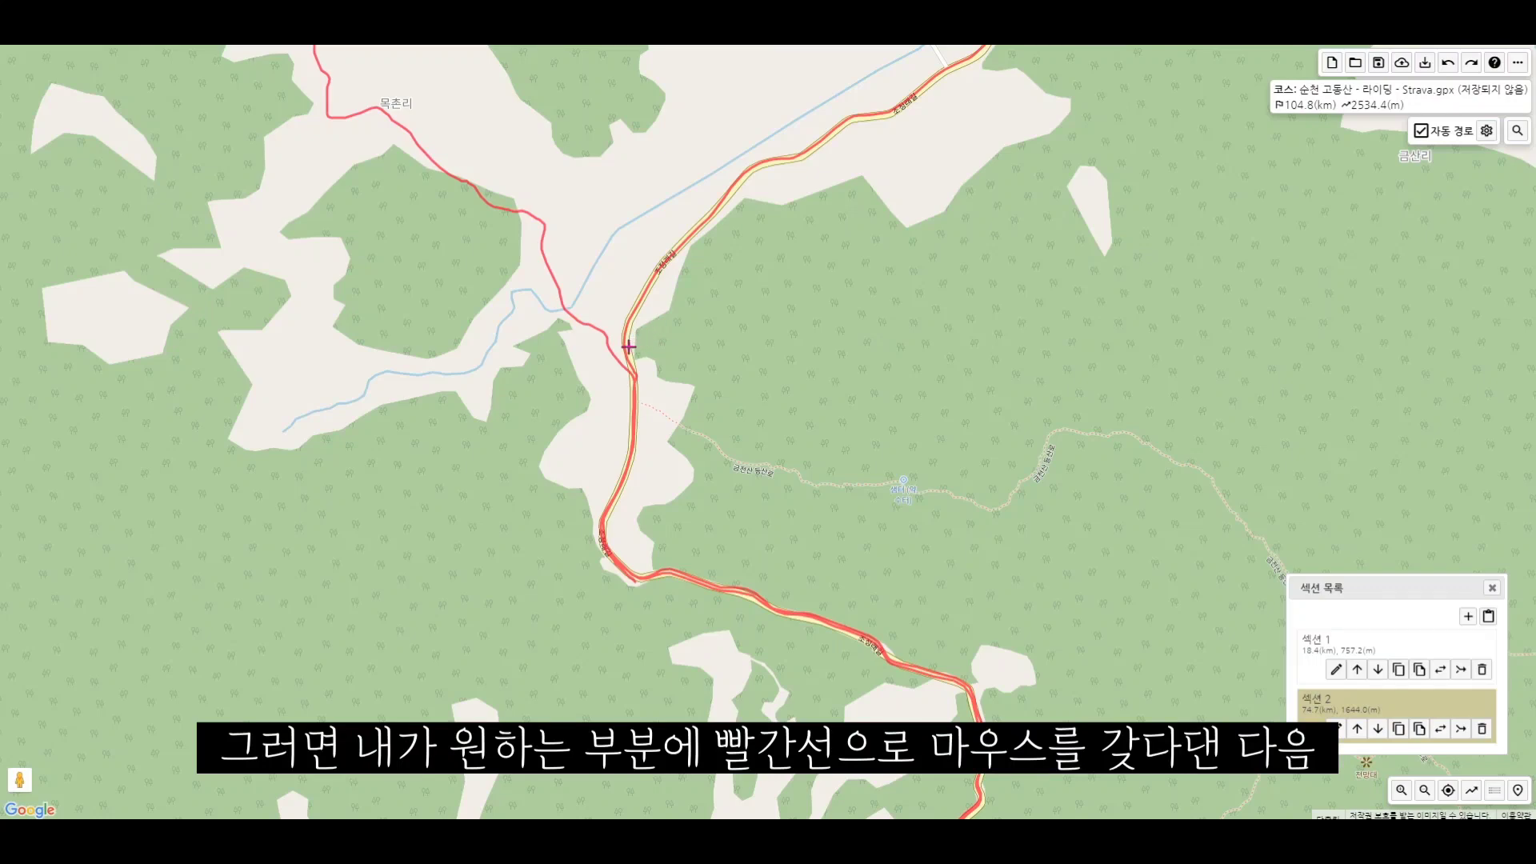
mouse_move(626, 352)
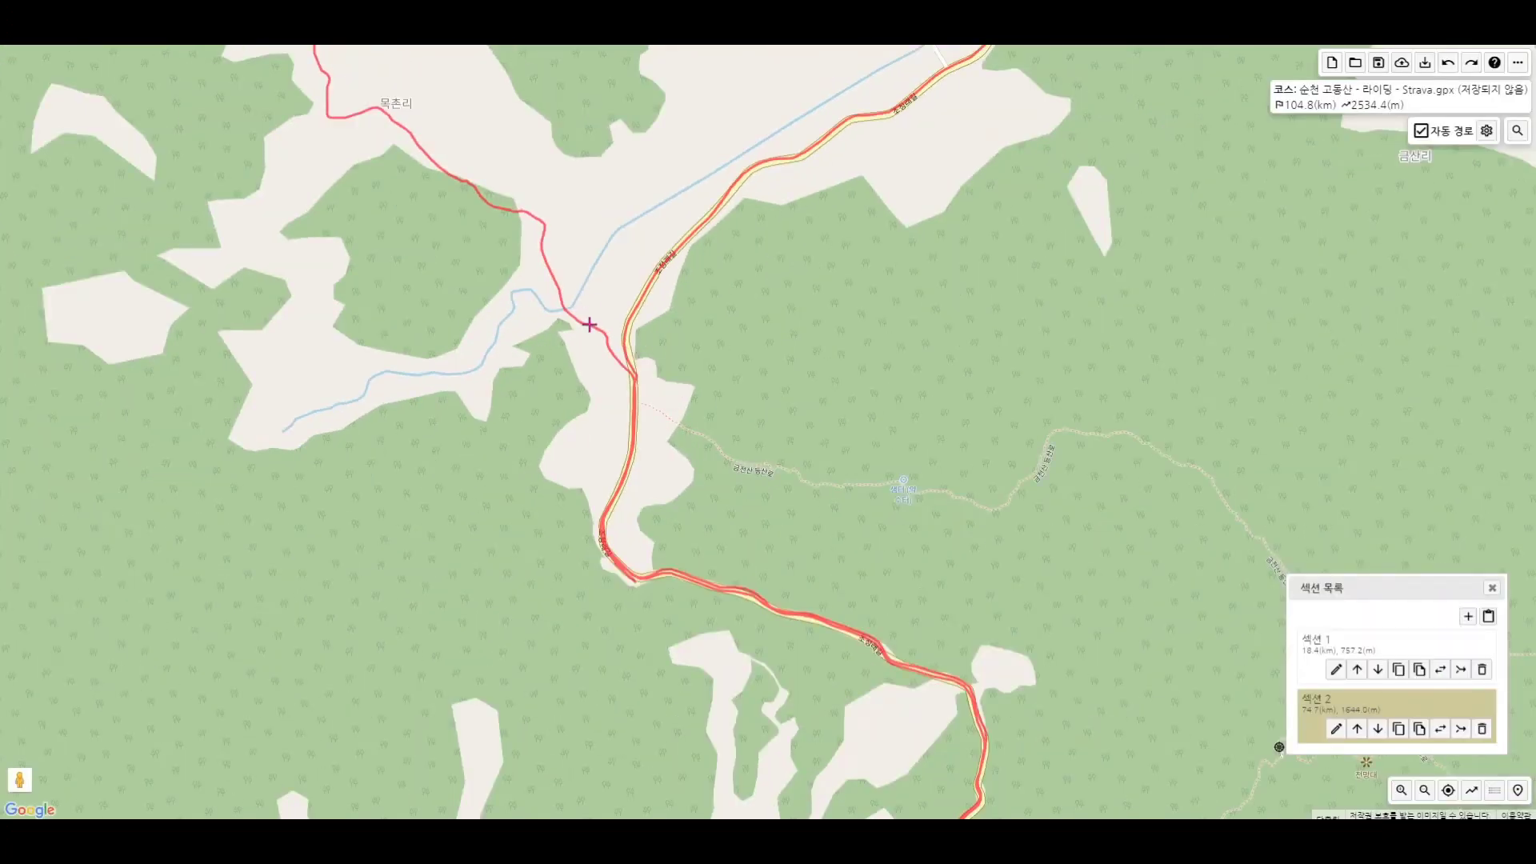
right_click(629, 361)
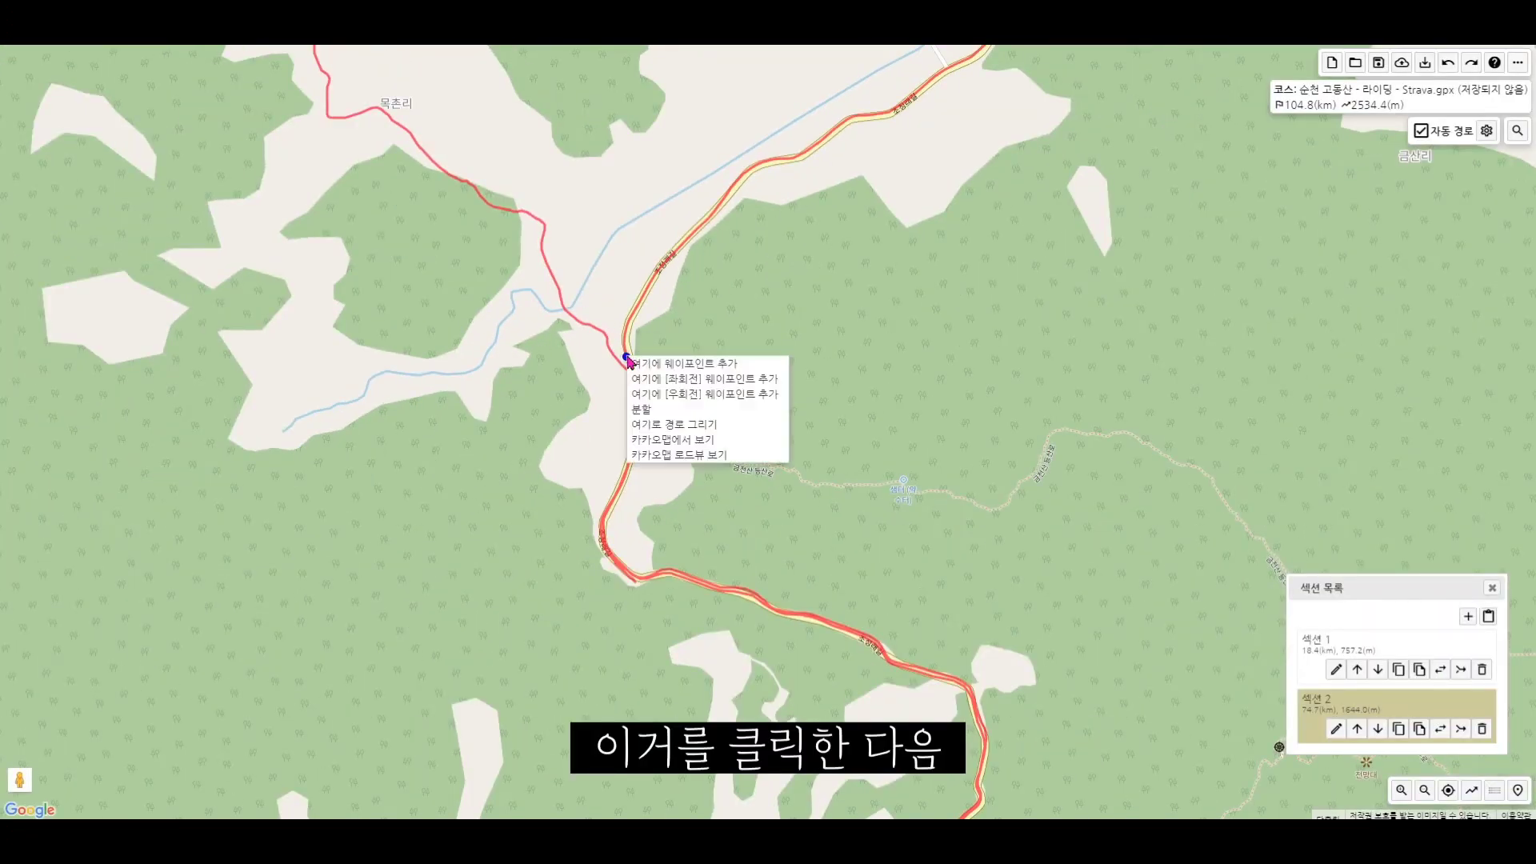
click(681, 411)
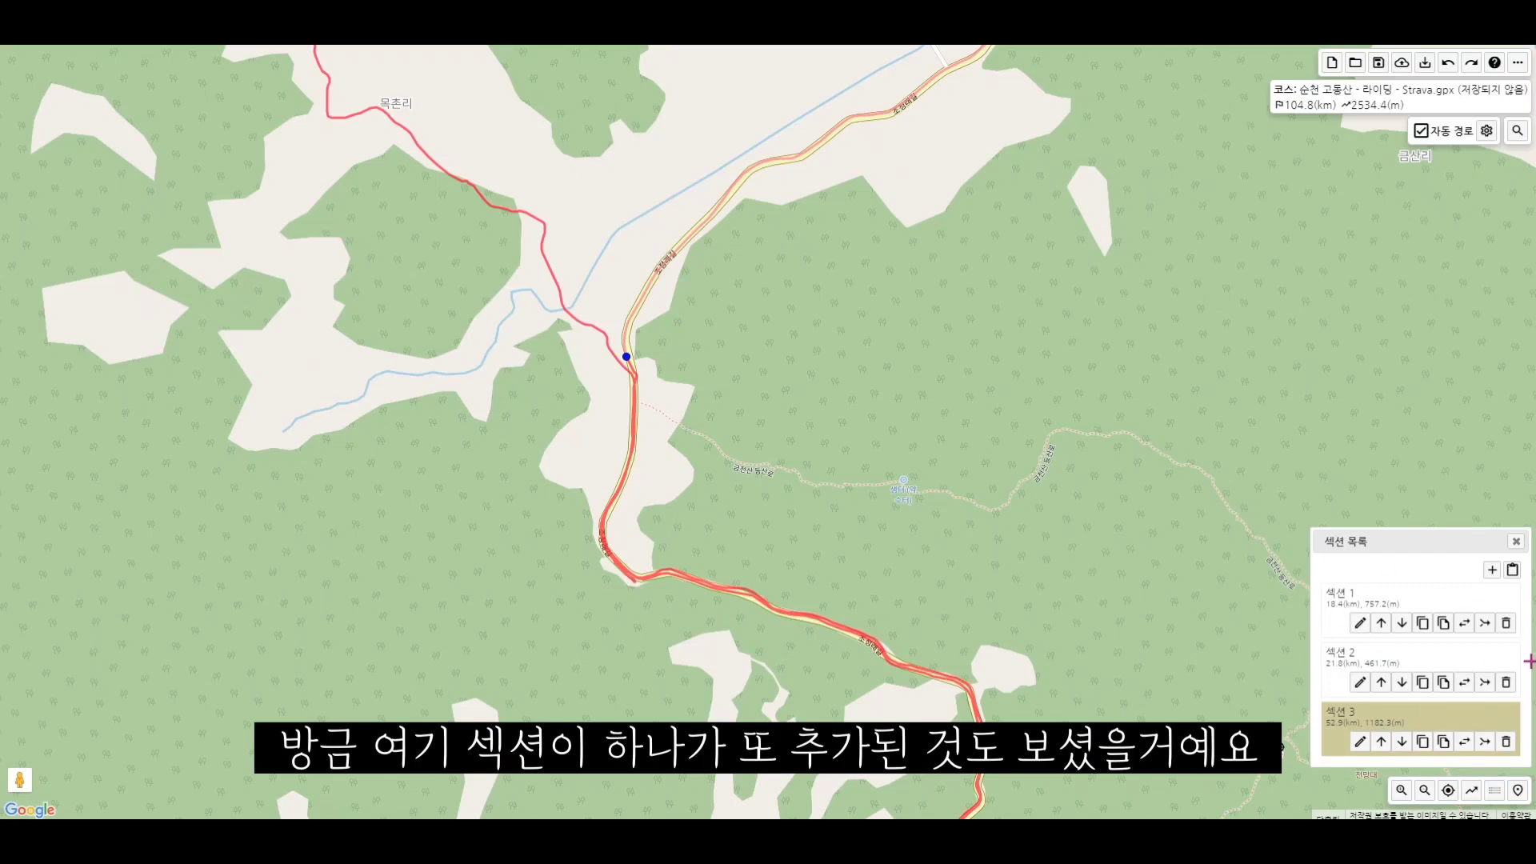
- Compare the extents of 섹션 2 and 섹션 3 on the map, following 섹션 3 from the split point towards 고동산 and 상사호
click(1367, 604)
click(1378, 654)
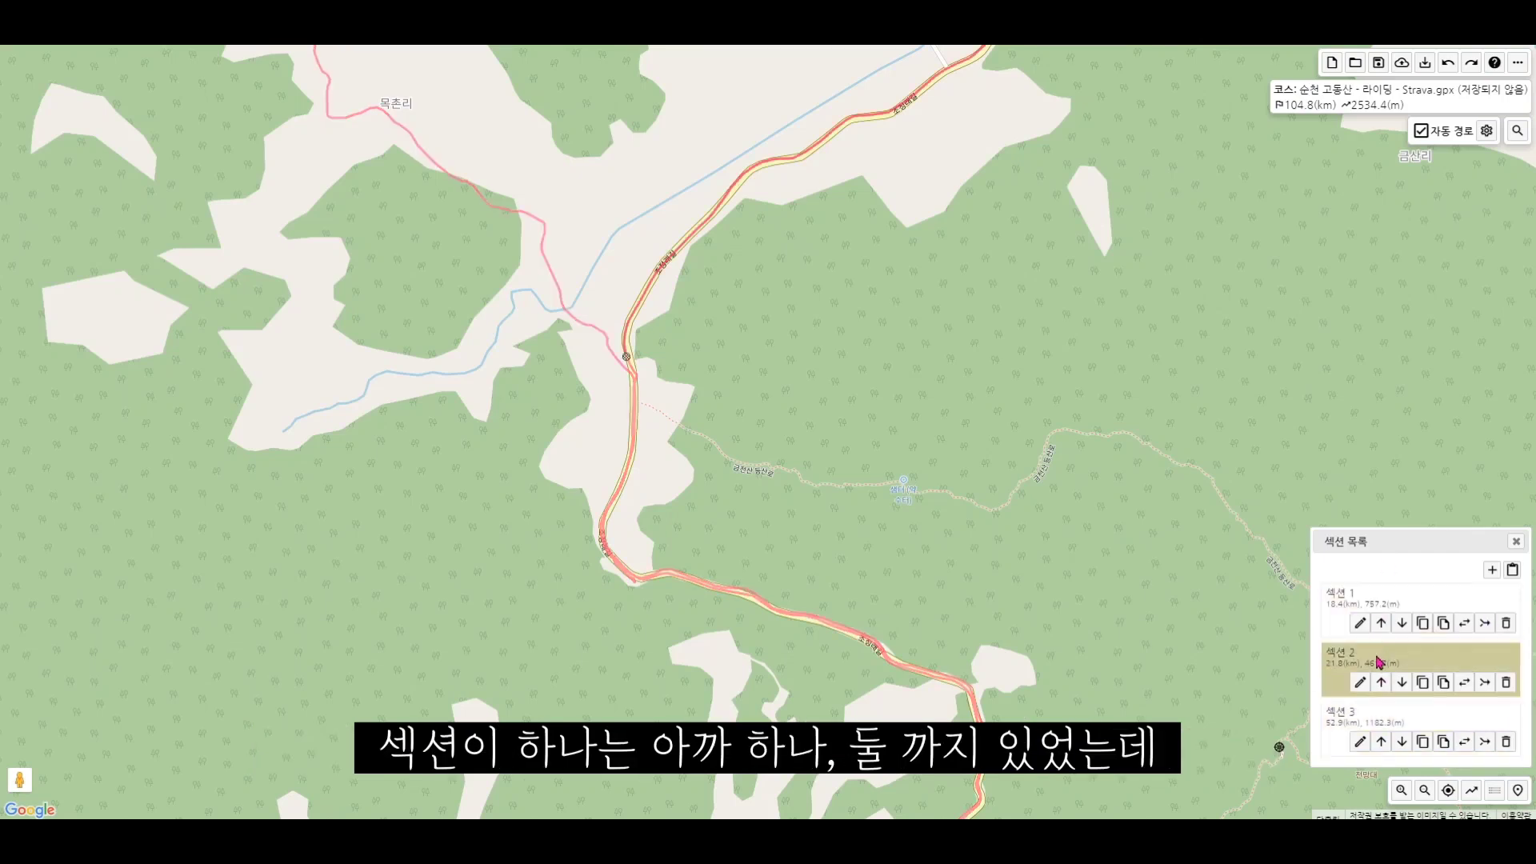
scroll(1137, 457, down, 2)
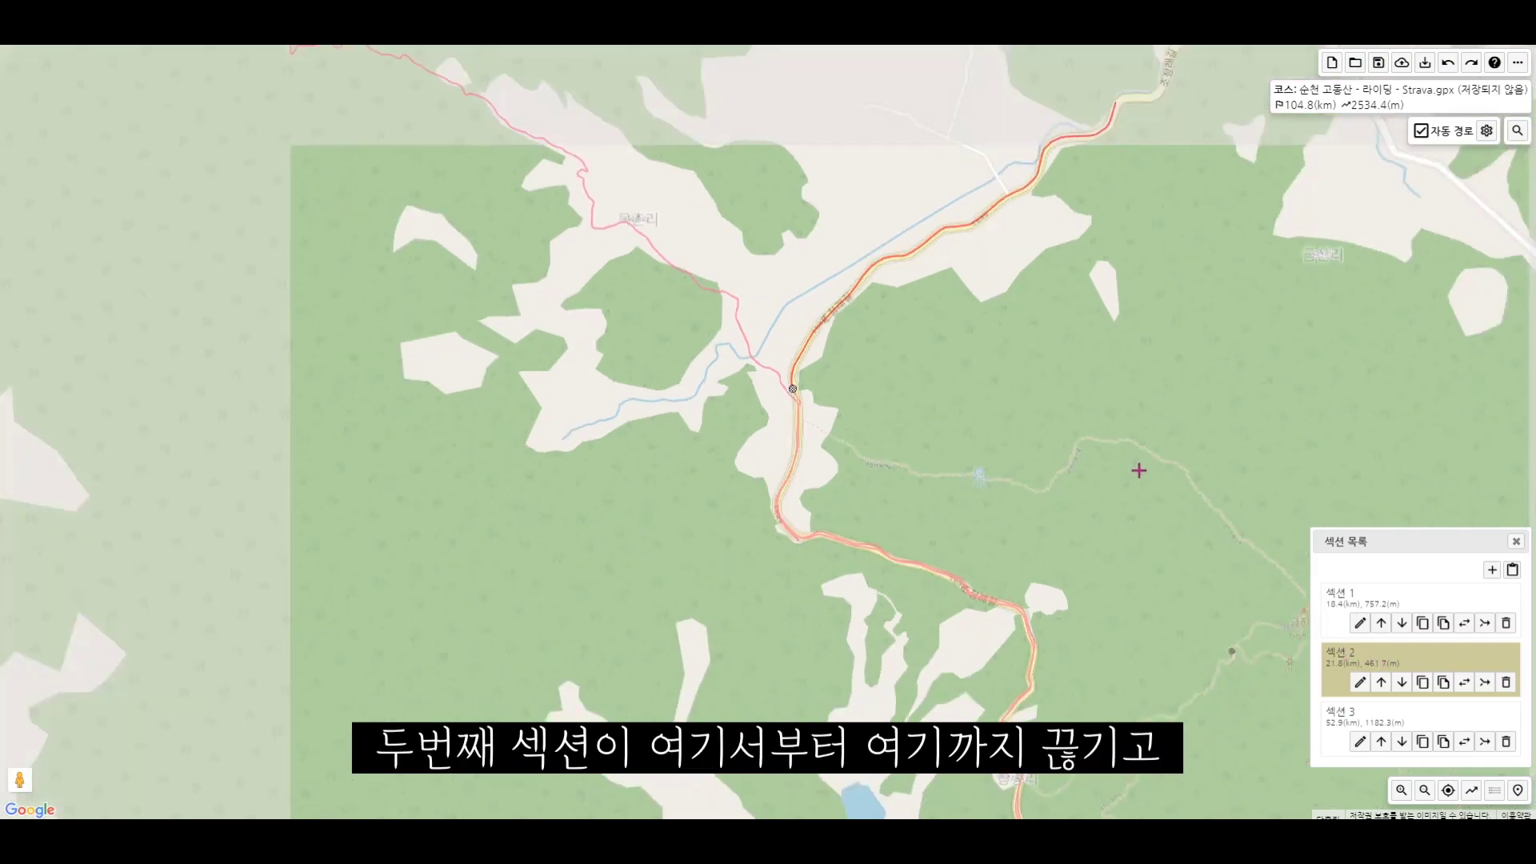
scroll(920, 504, down, 3)
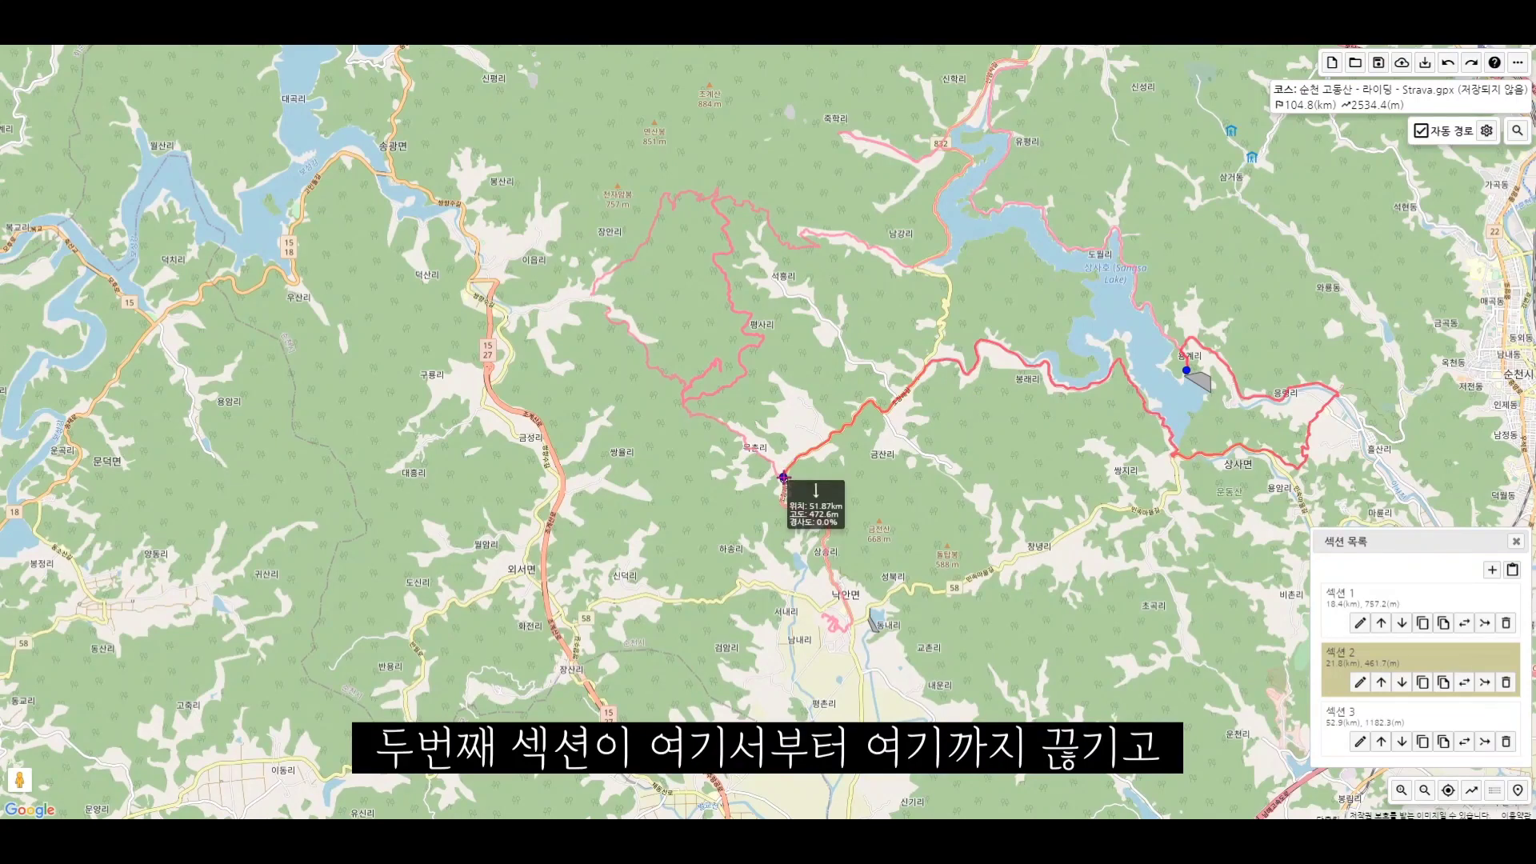
scroll(851, 557, up, 2)
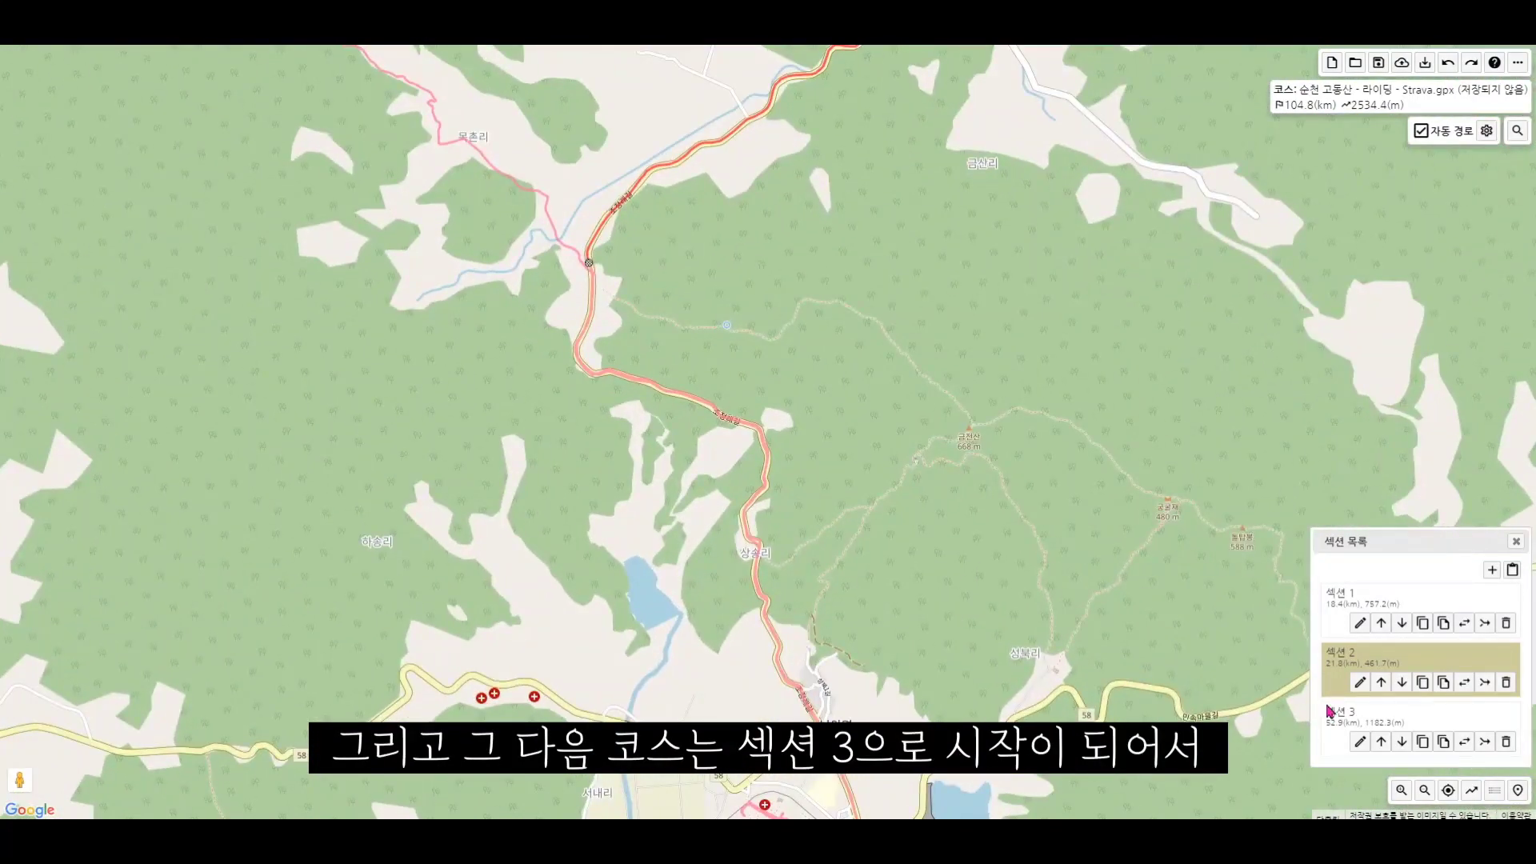
click(1344, 726)
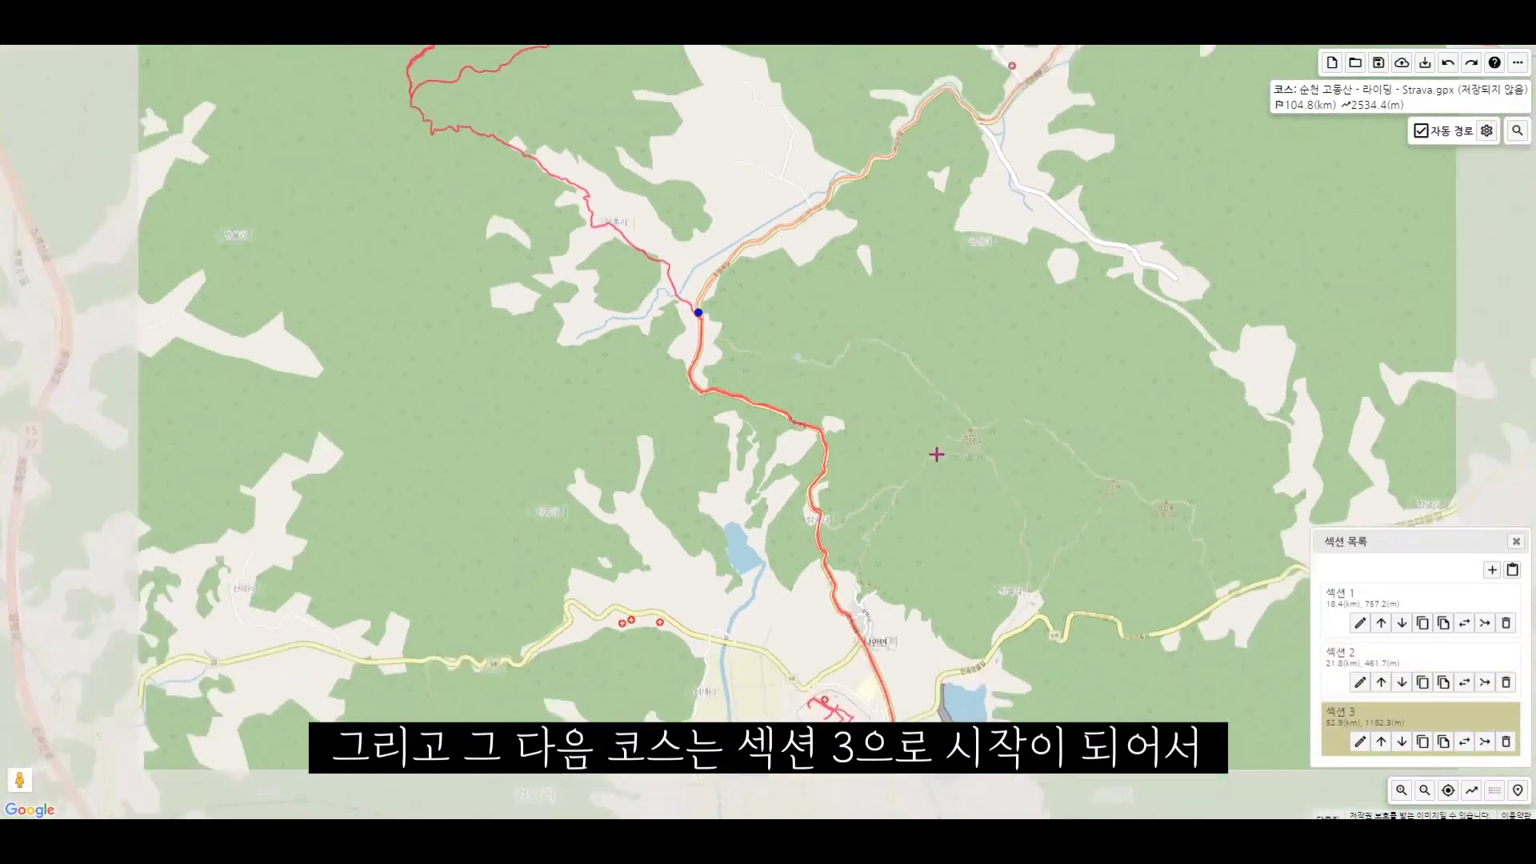
drag(792, 407, 752, 502)
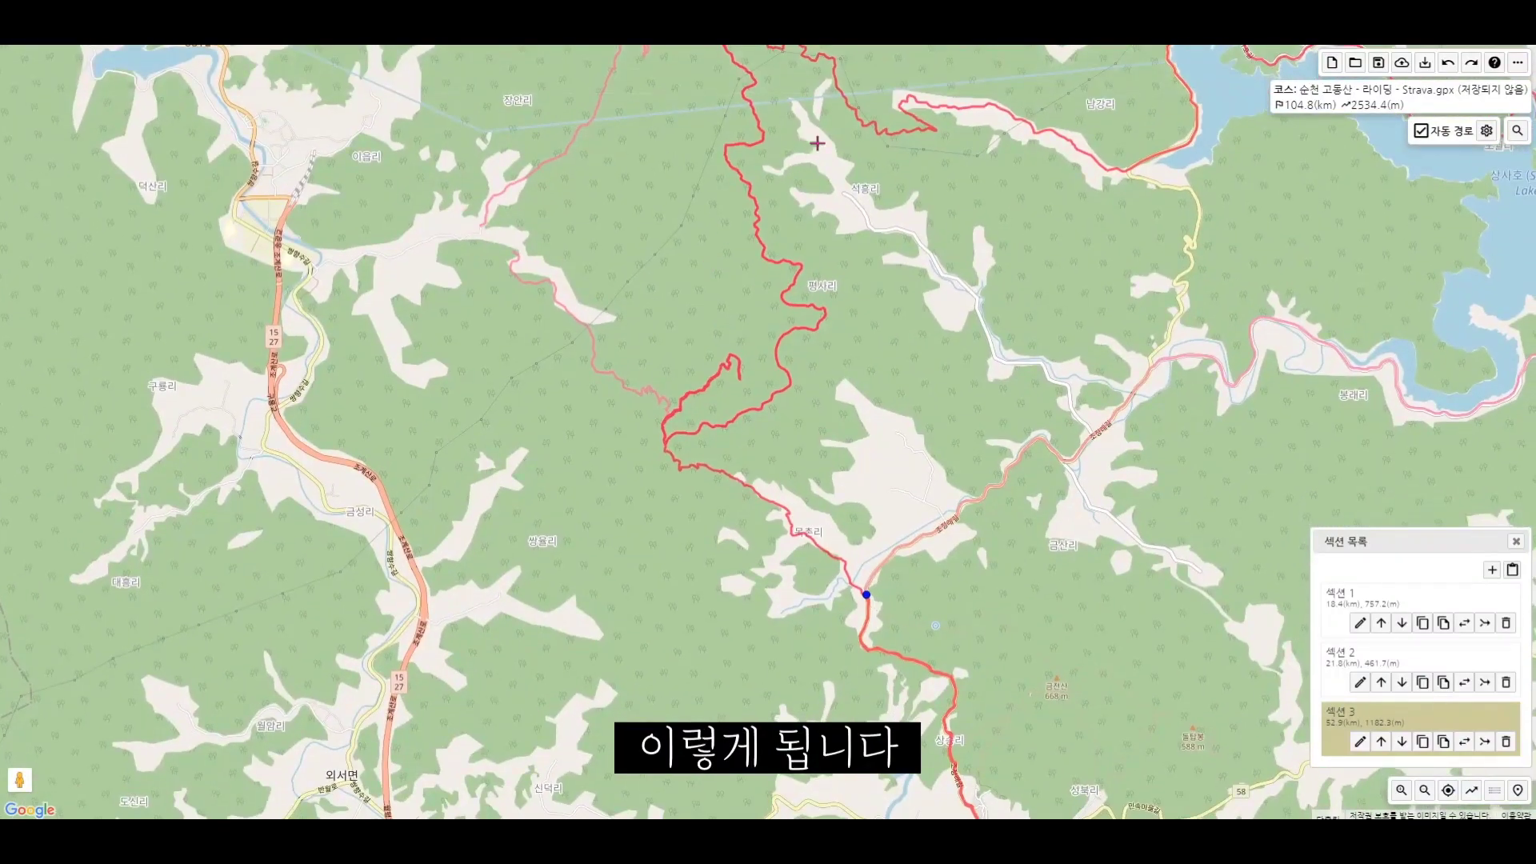
drag(816, 144, 598, 256)
drag(635, 574, 725, 292)
scroll(774, 372, down, 1)
drag(811, 262, 787, 340)
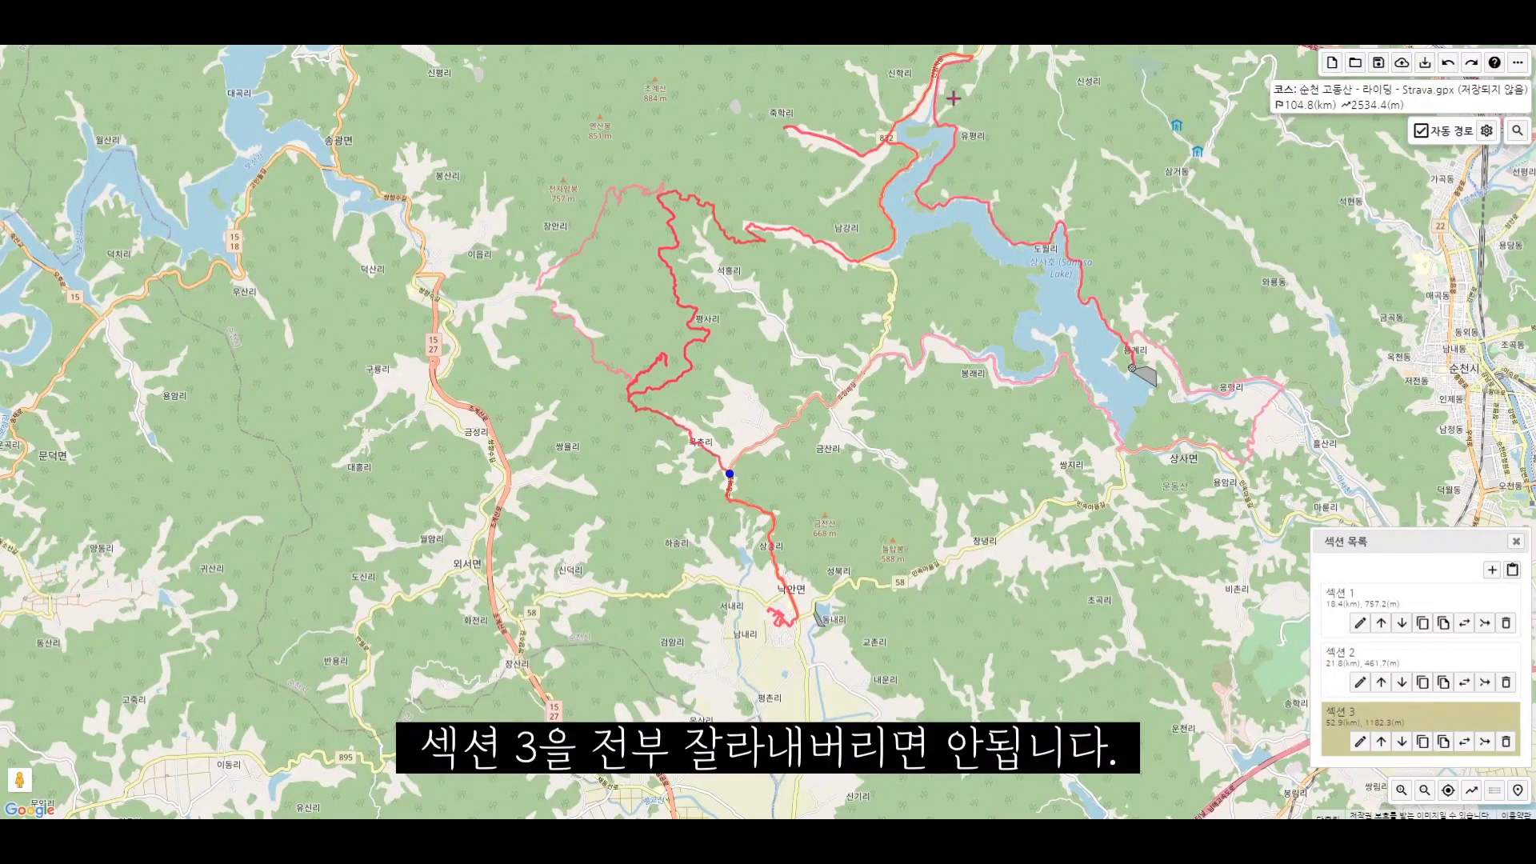
- Split 섹션 3 on the branch towards 목촌리, just past where the return from 낙안면 leaves the main road
scroll(740, 476, up, 3)
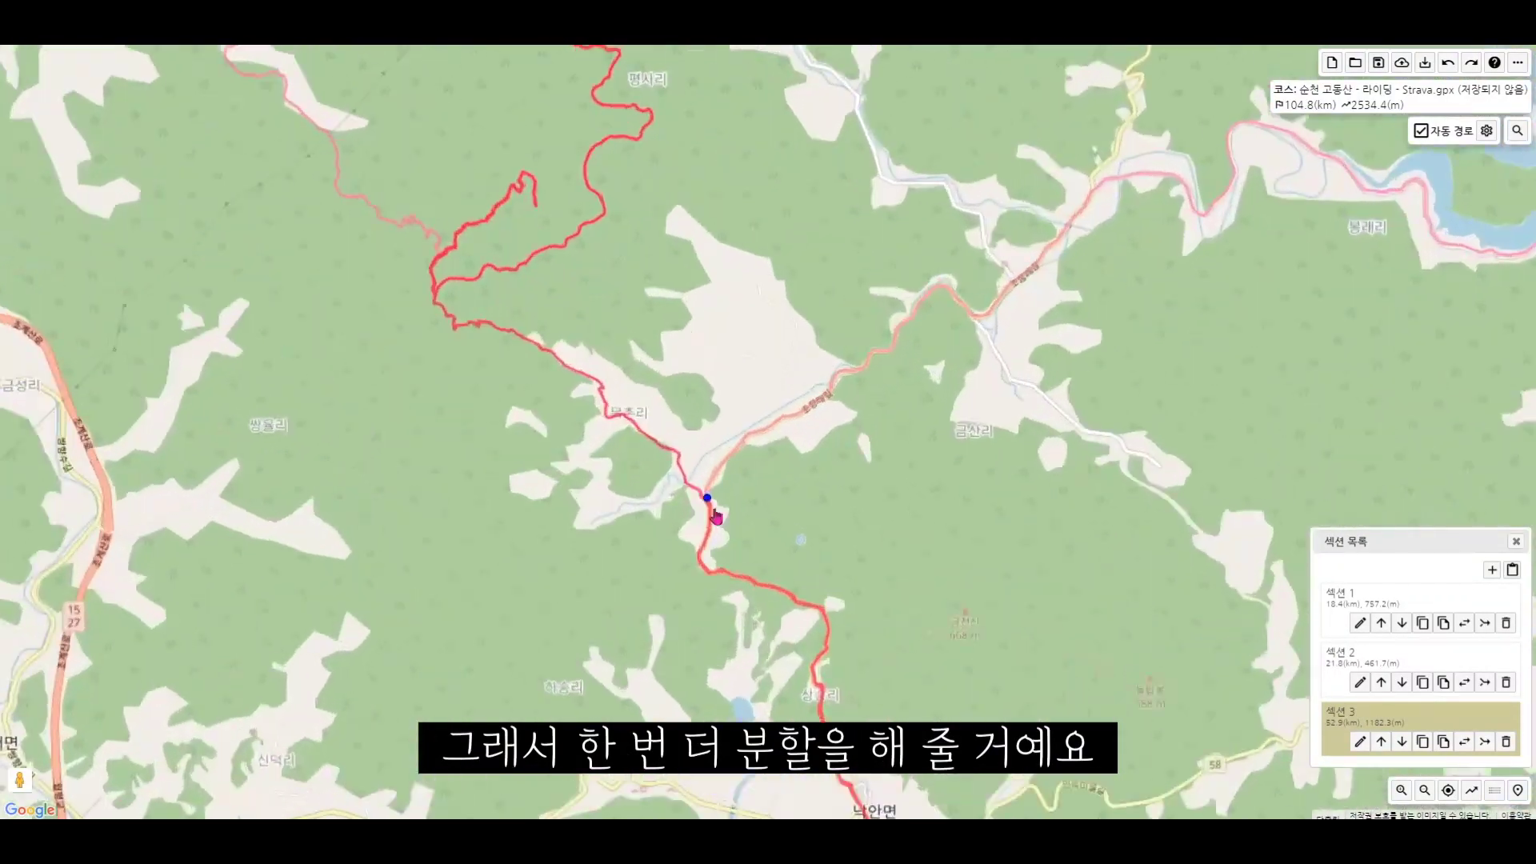
scroll(709, 529, up, 3)
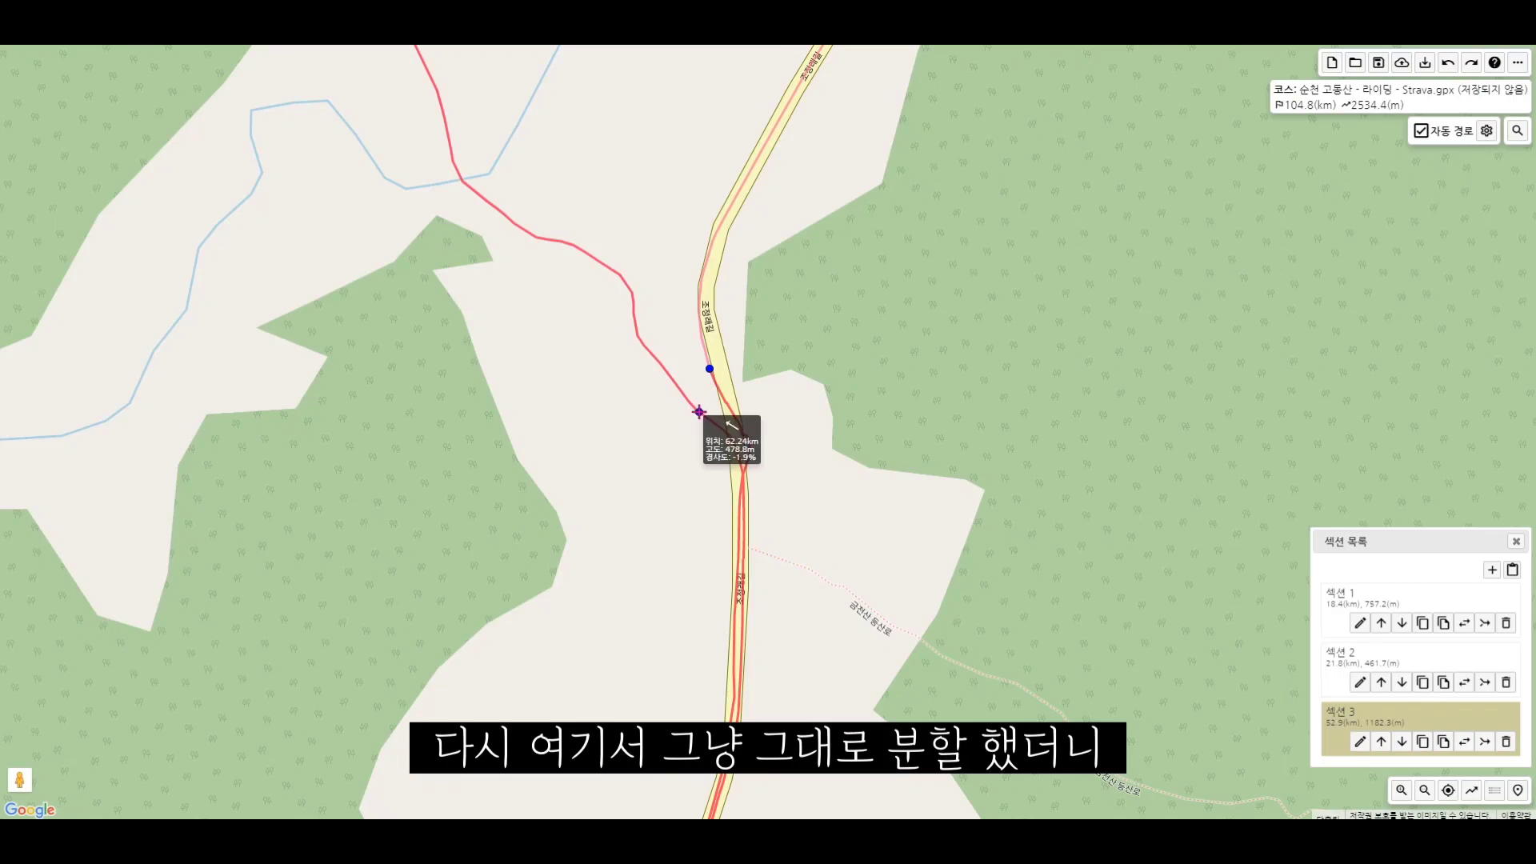
right_click(697, 411)
click(737, 465)
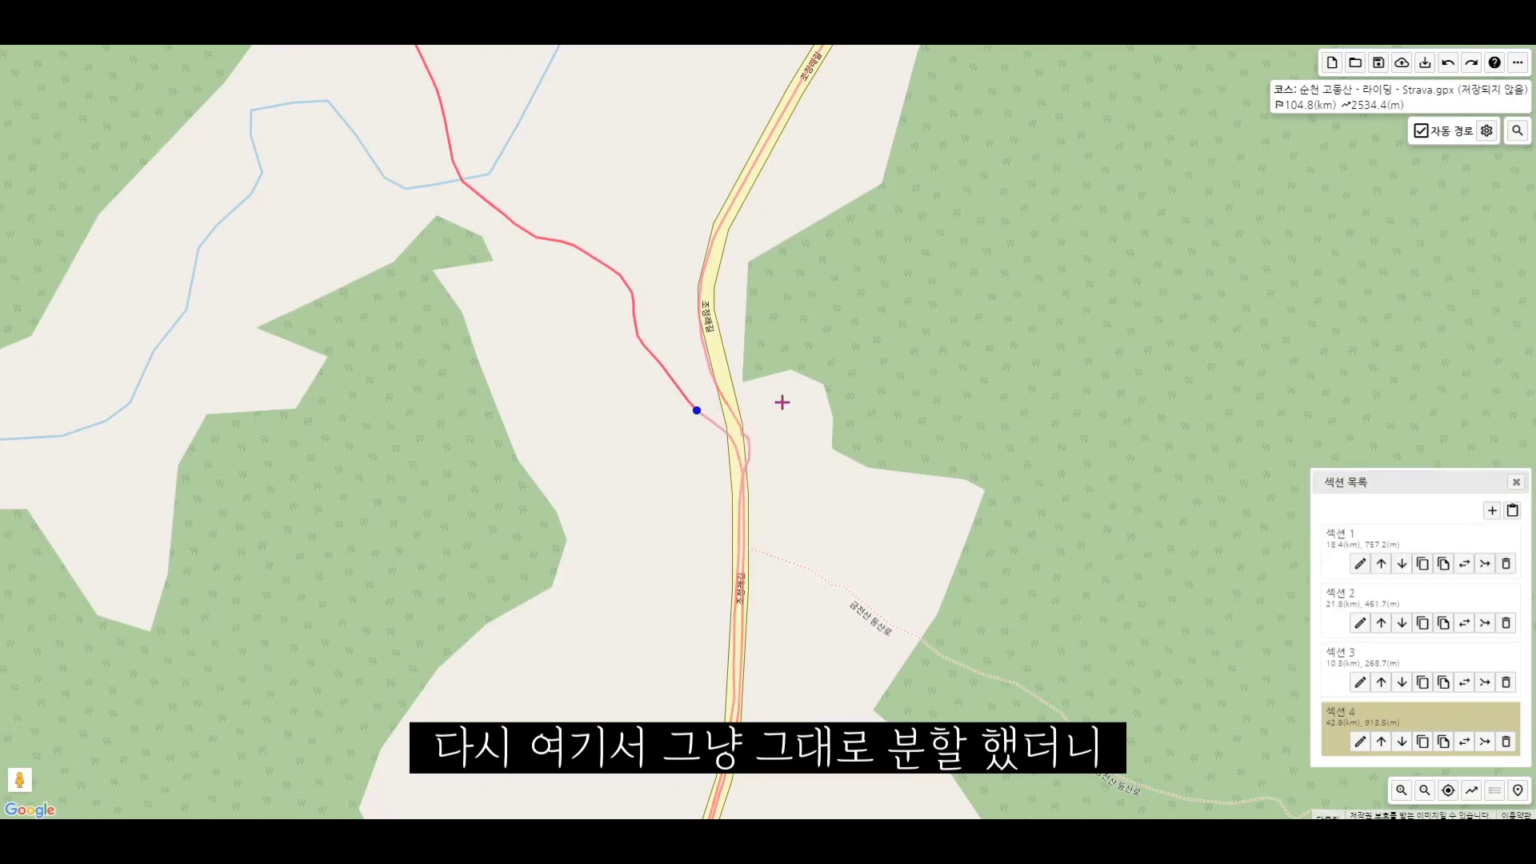
- Delete 섹션 3, the unneeded detour to 낙안면, from the section list
scroll(783, 403, down, 4)
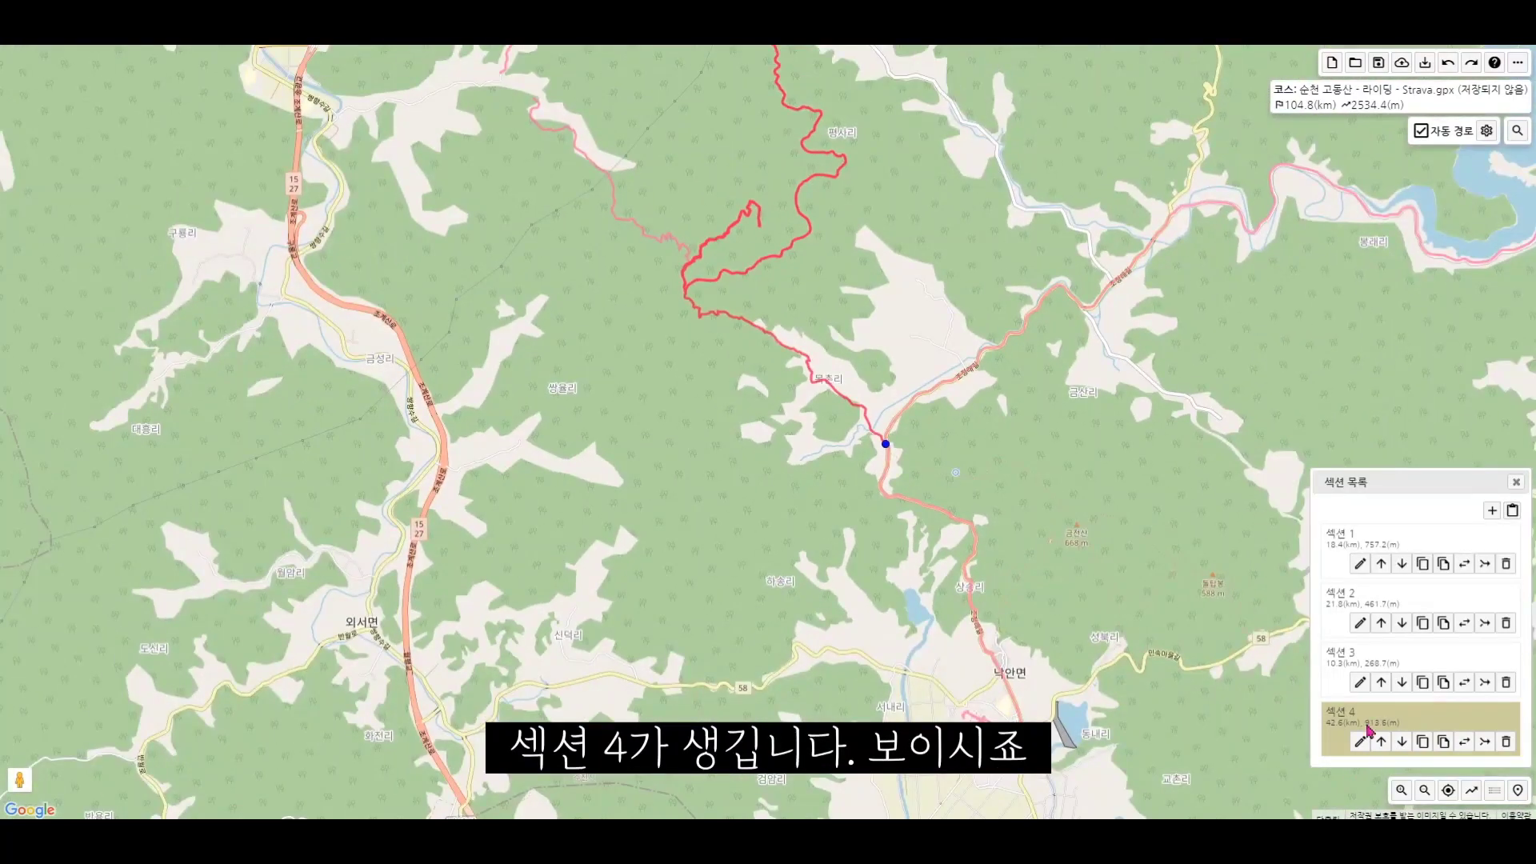
drag(1389, 482, 1030, 336)
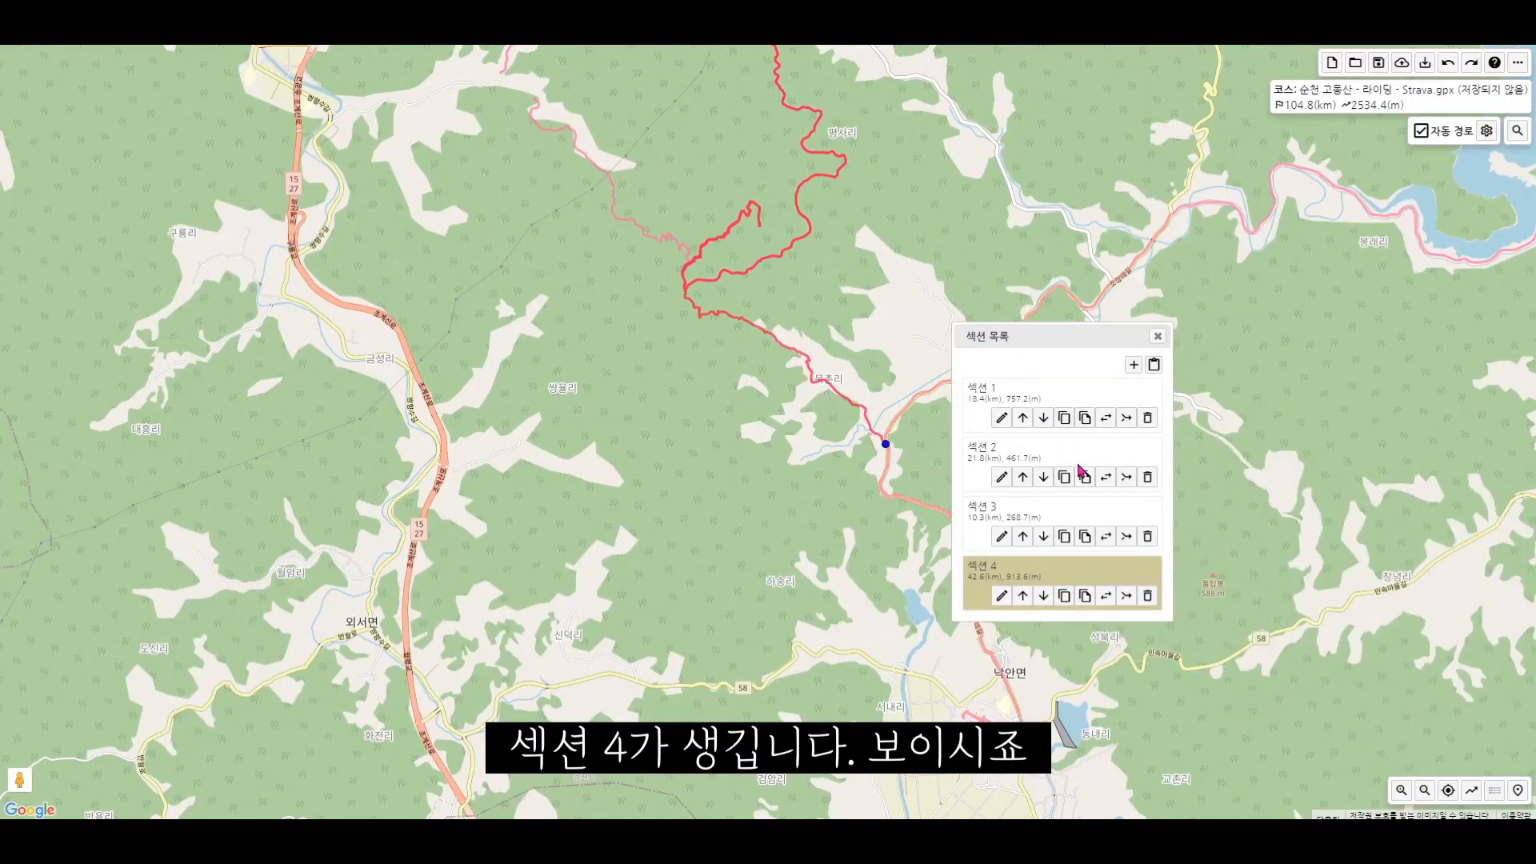
drag(896, 406, 699, 533)
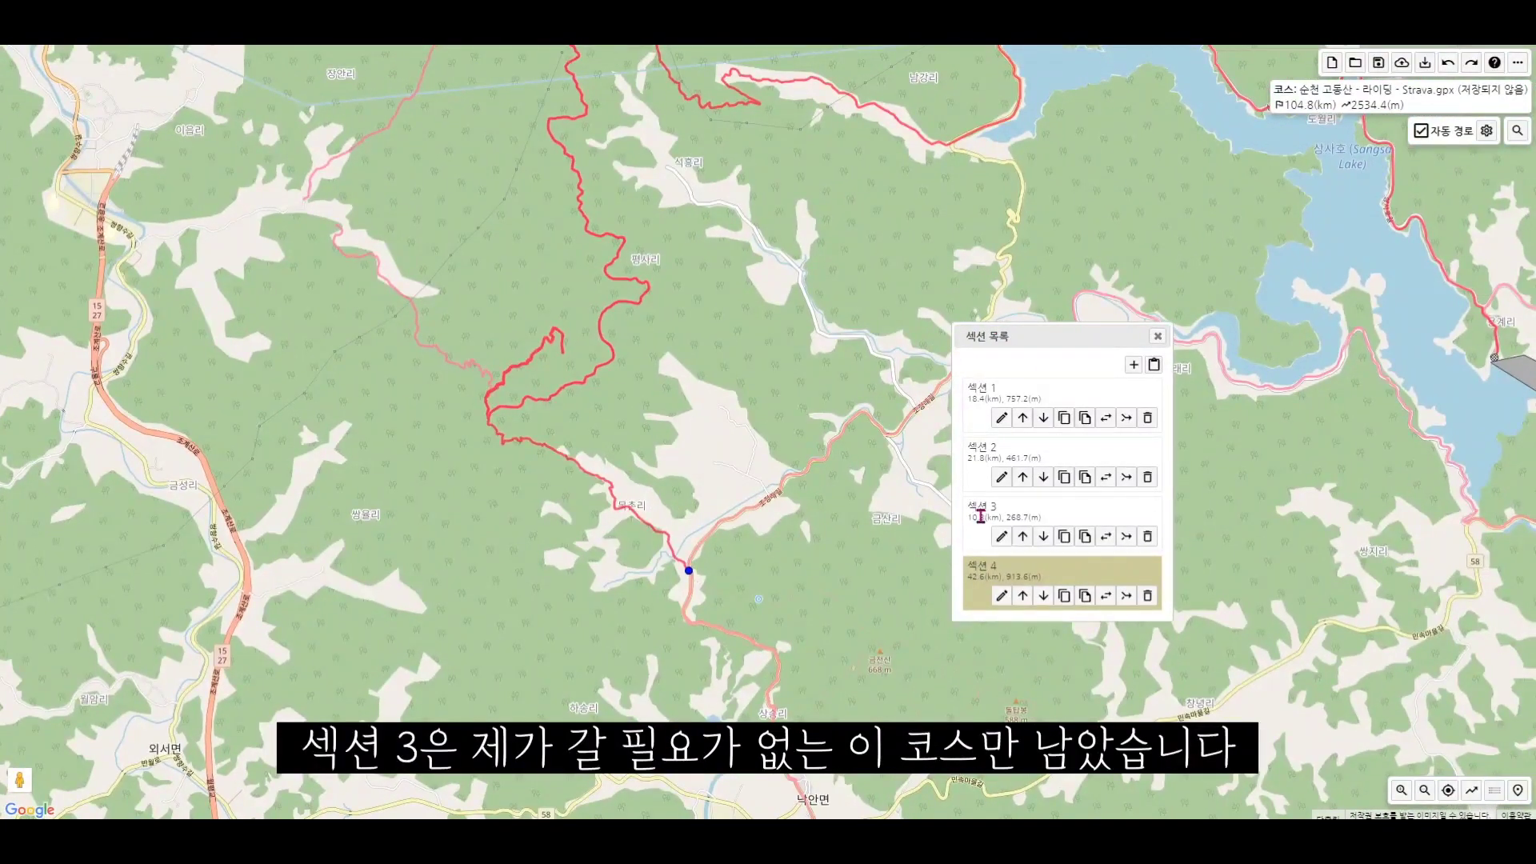
click(982, 516)
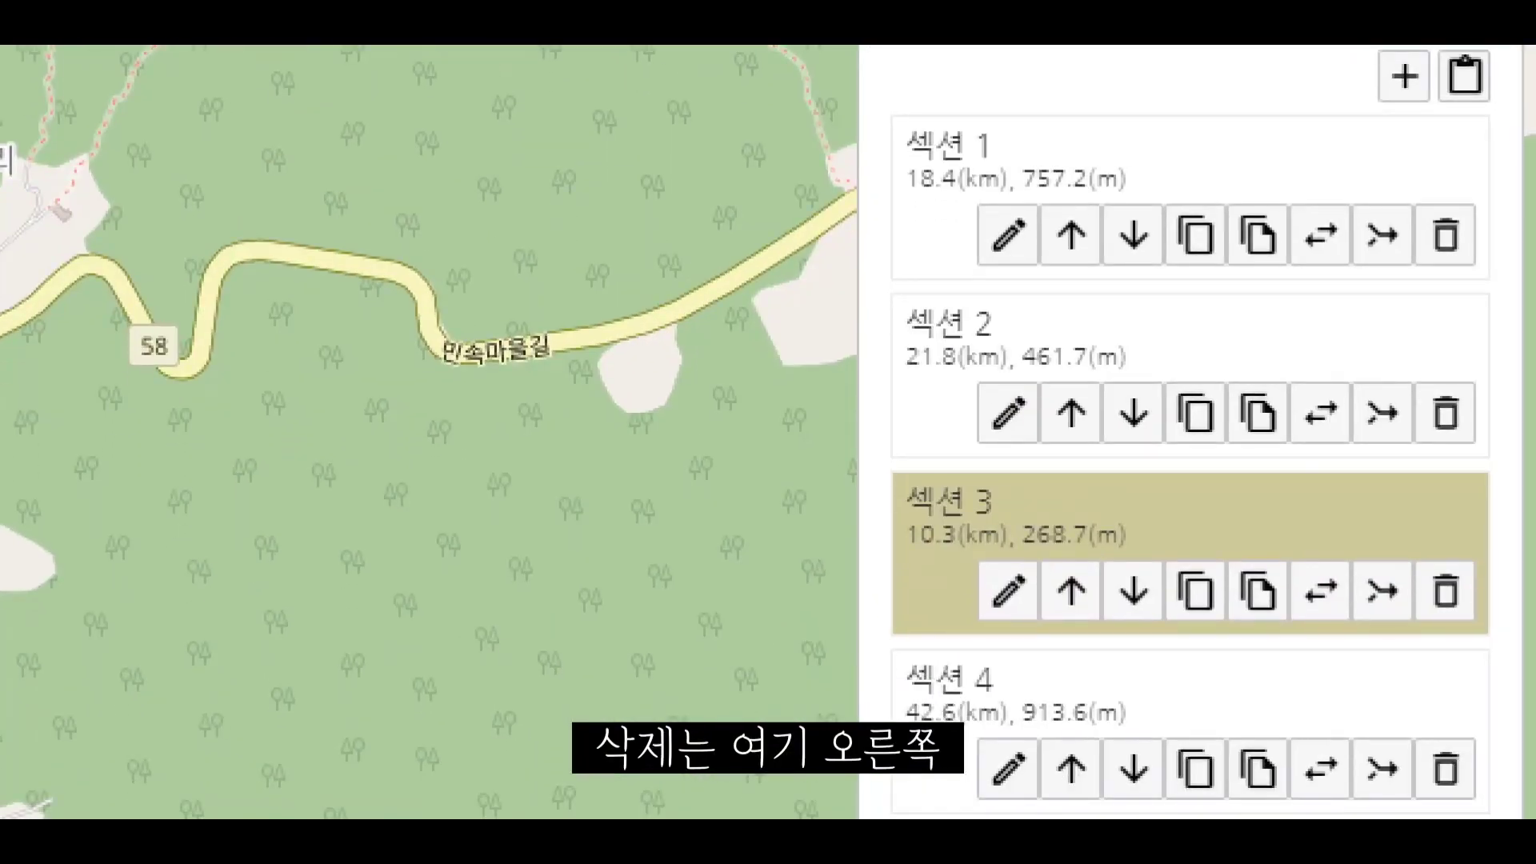
mouse_move(1480, 672)
mouse_down()
mouse_move(1406, 632)
mouse_move(1474, 552)
mouse_move(1512, 670)
mouse_move(1437, 679)
mouse_up()
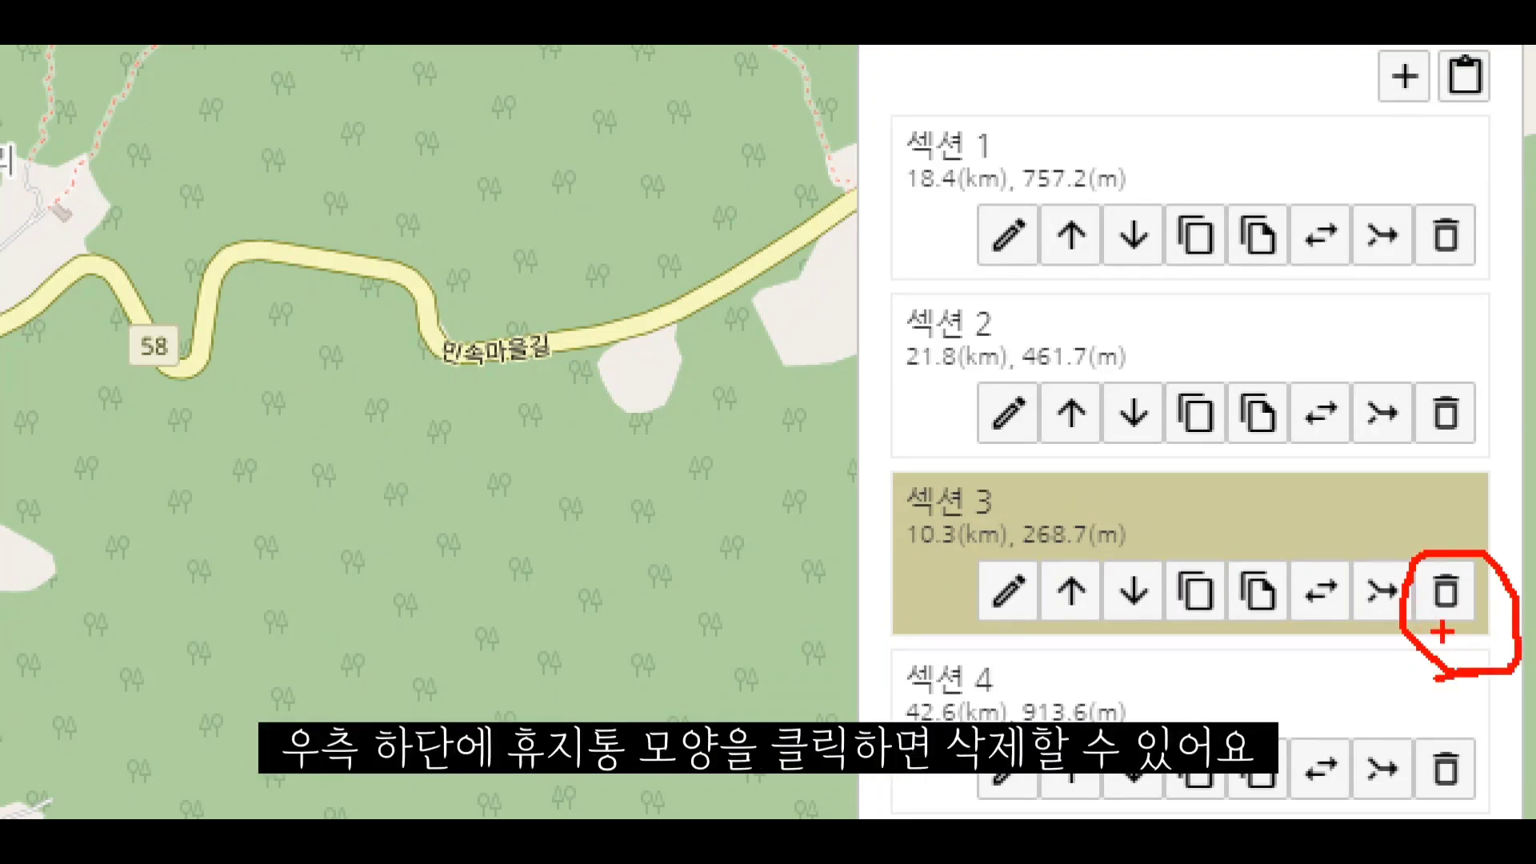
key(Escape)
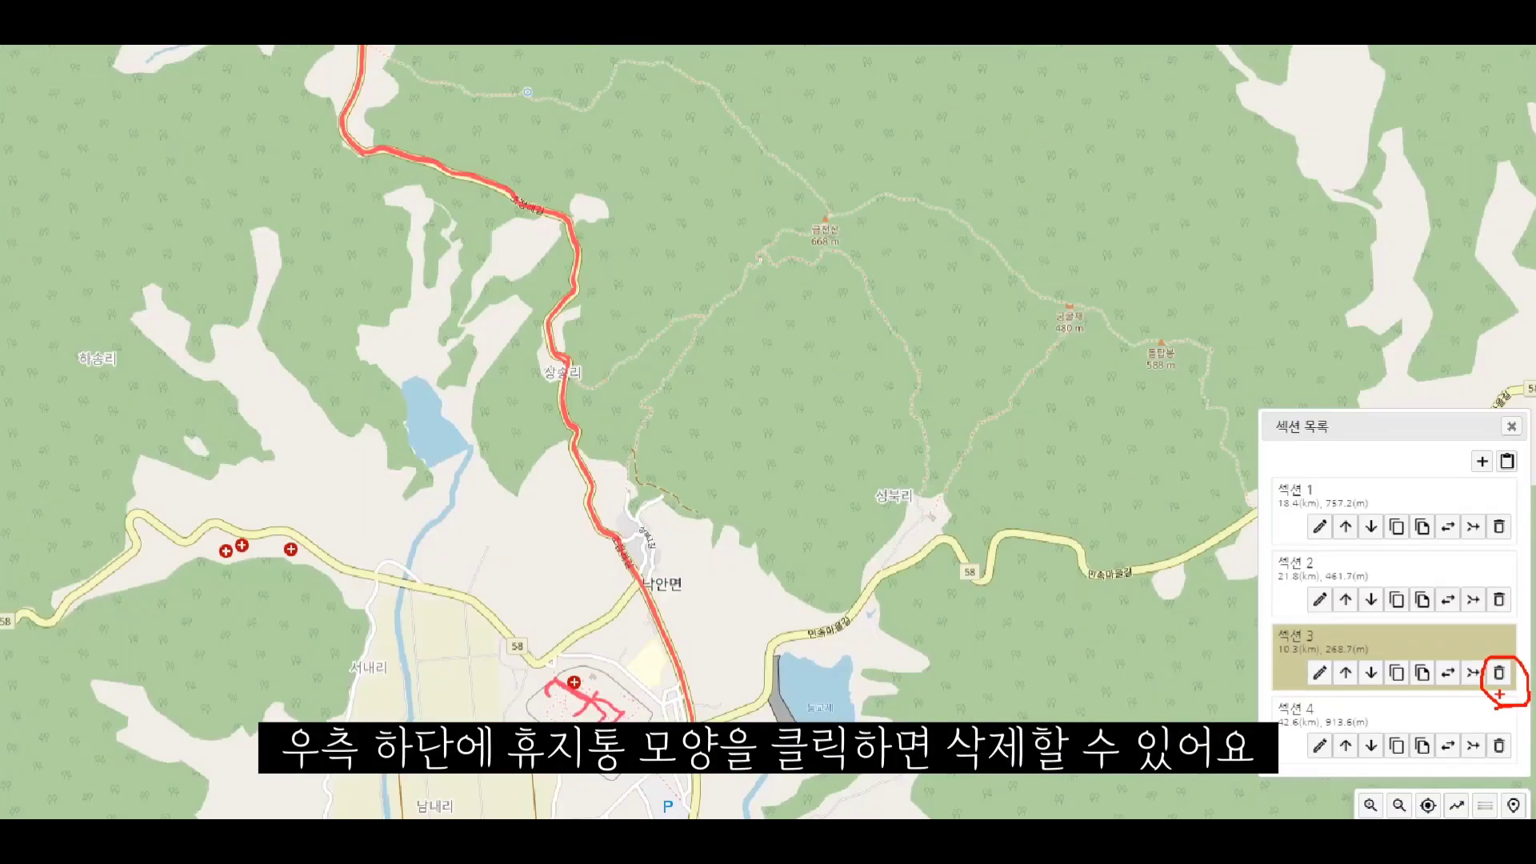
click(1507, 688)
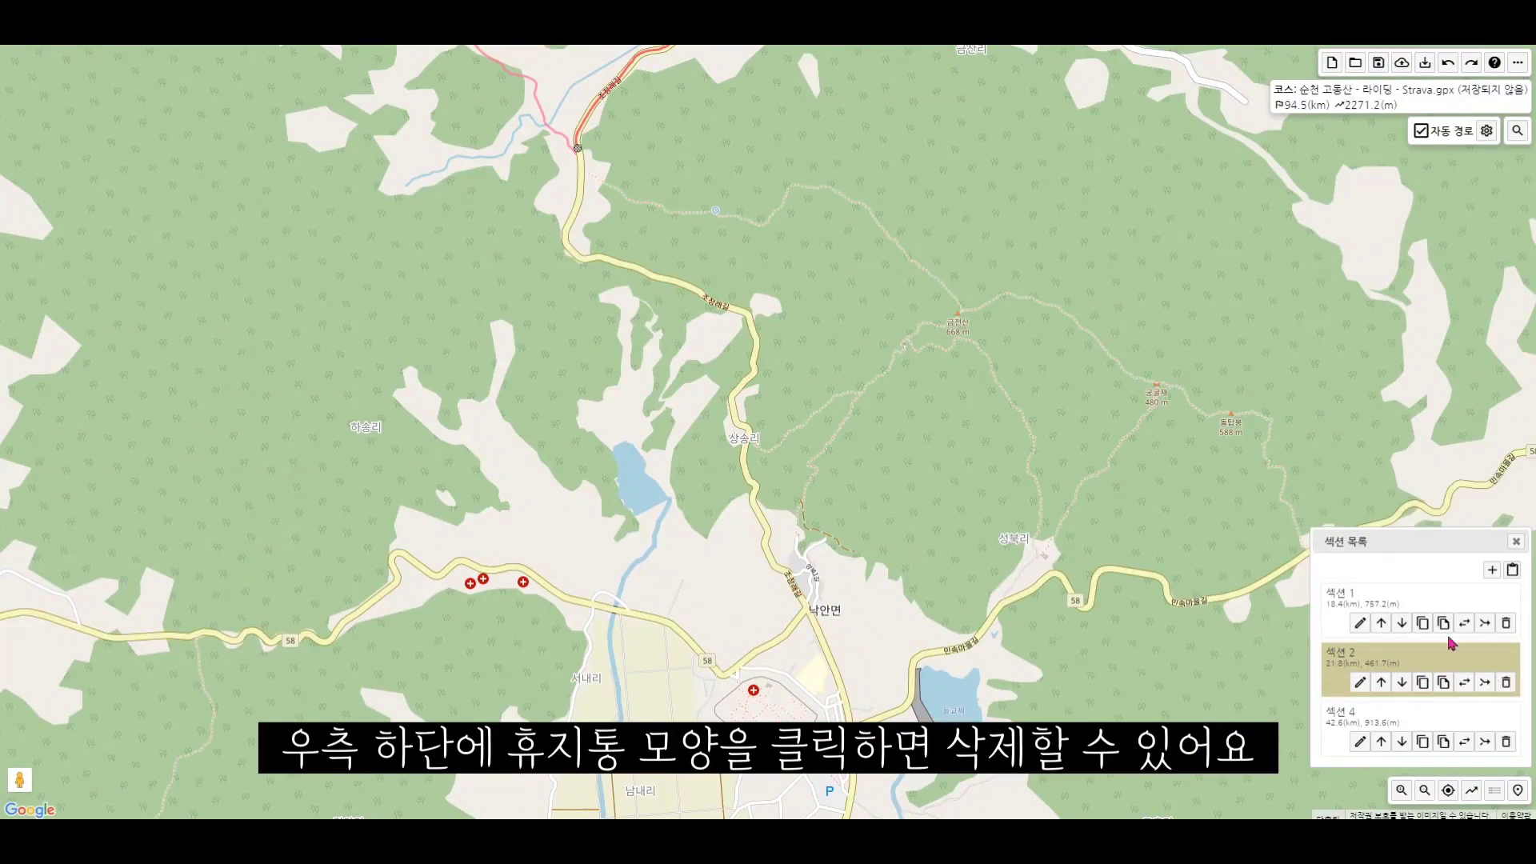
- Compare 섹션 2 and 섹션 4 on the map and merge 섹션 4 into 섹션 2
drag(865, 346, 851, 531)
scroll(850, 531, down, 1)
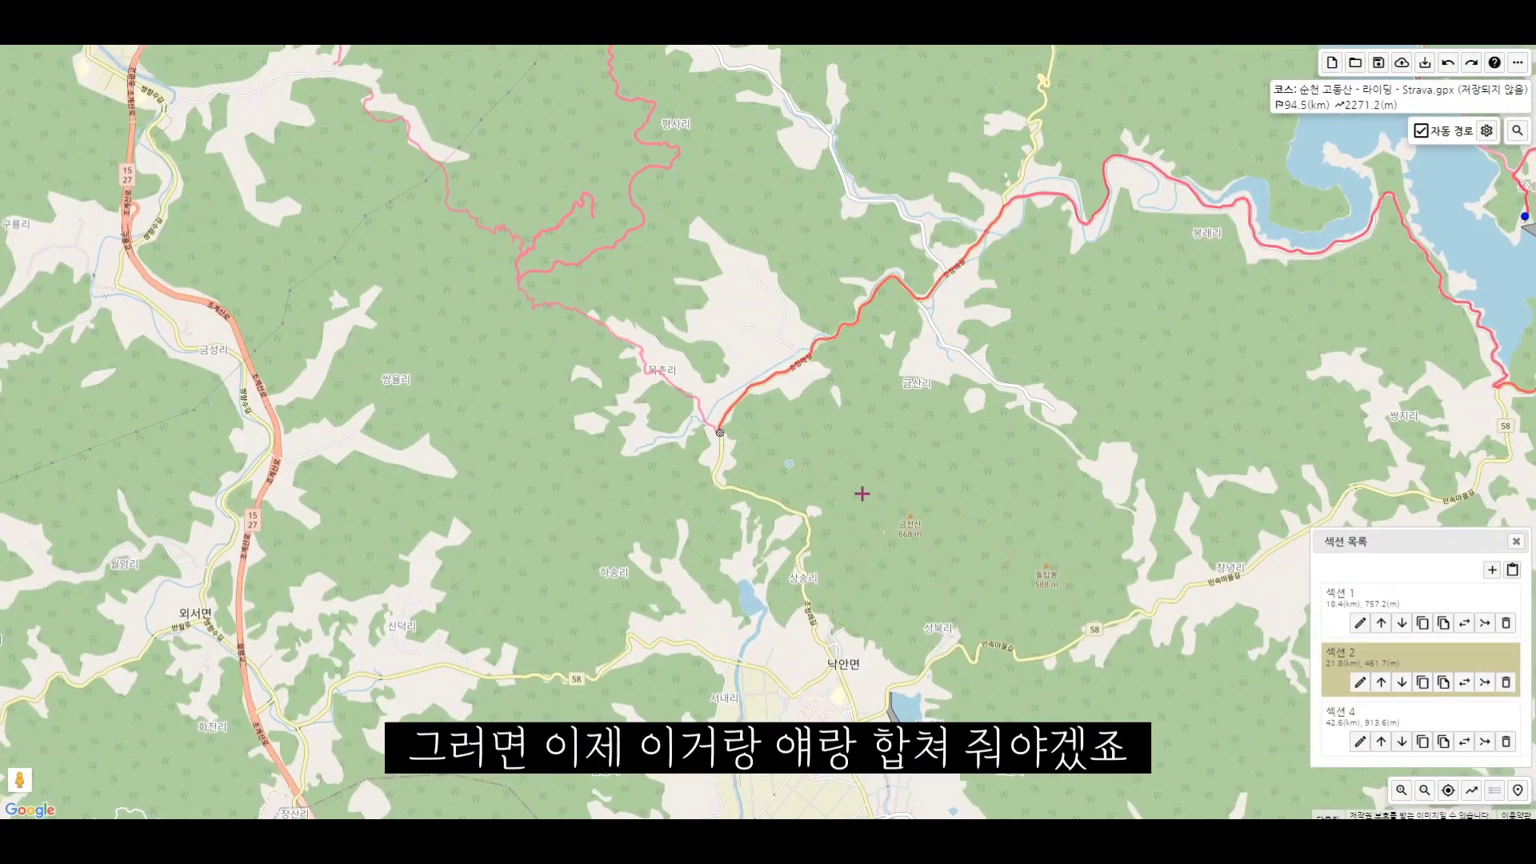
drag(864, 490, 912, 555)
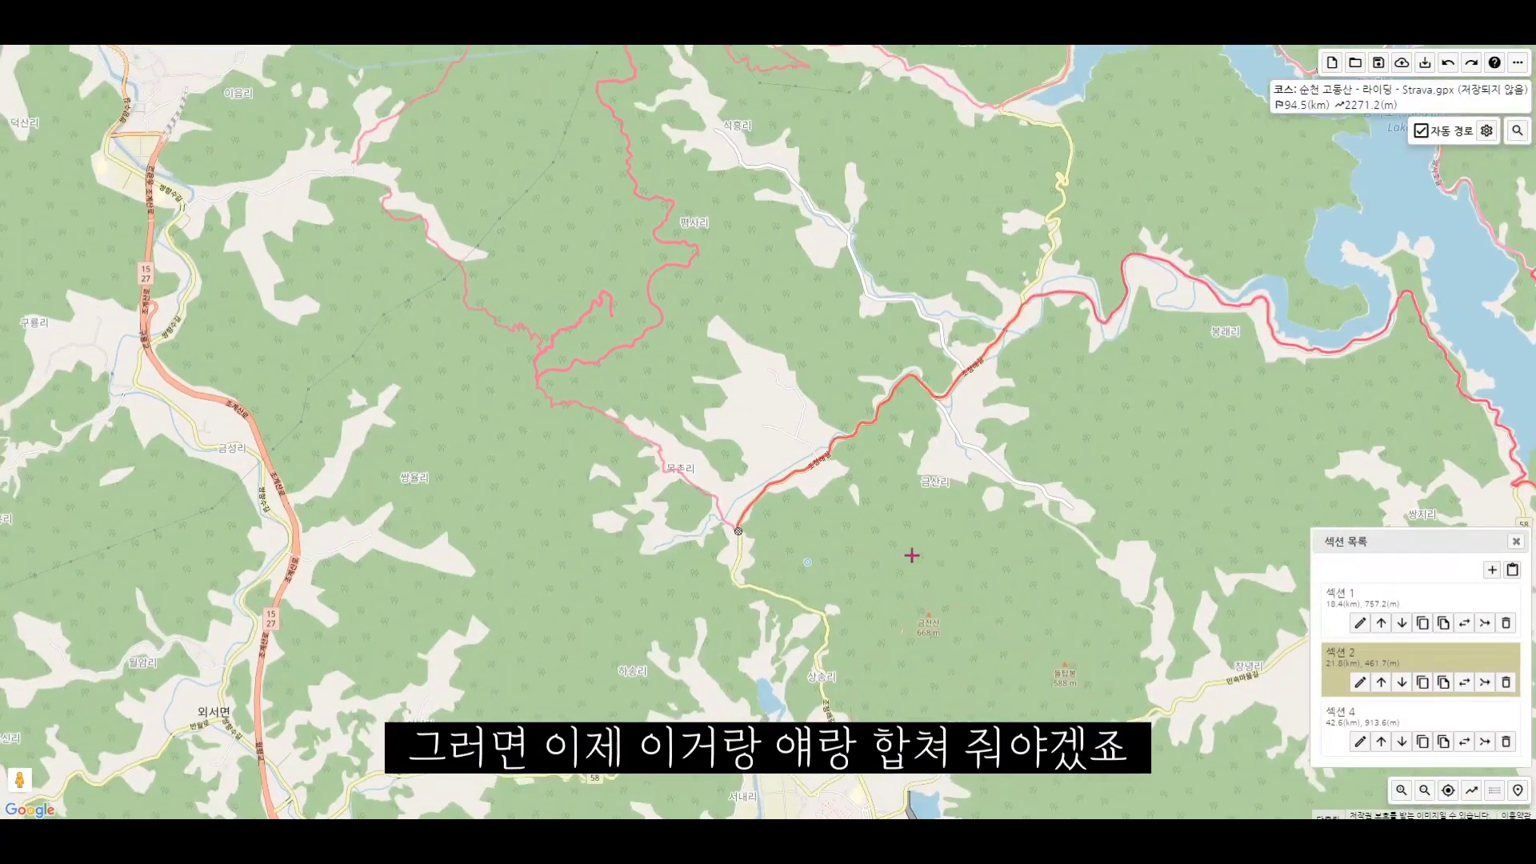
click(1344, 711)
click(1333, 679)
click(1332, 708)
click(1333, 674)
click(1341, 707)
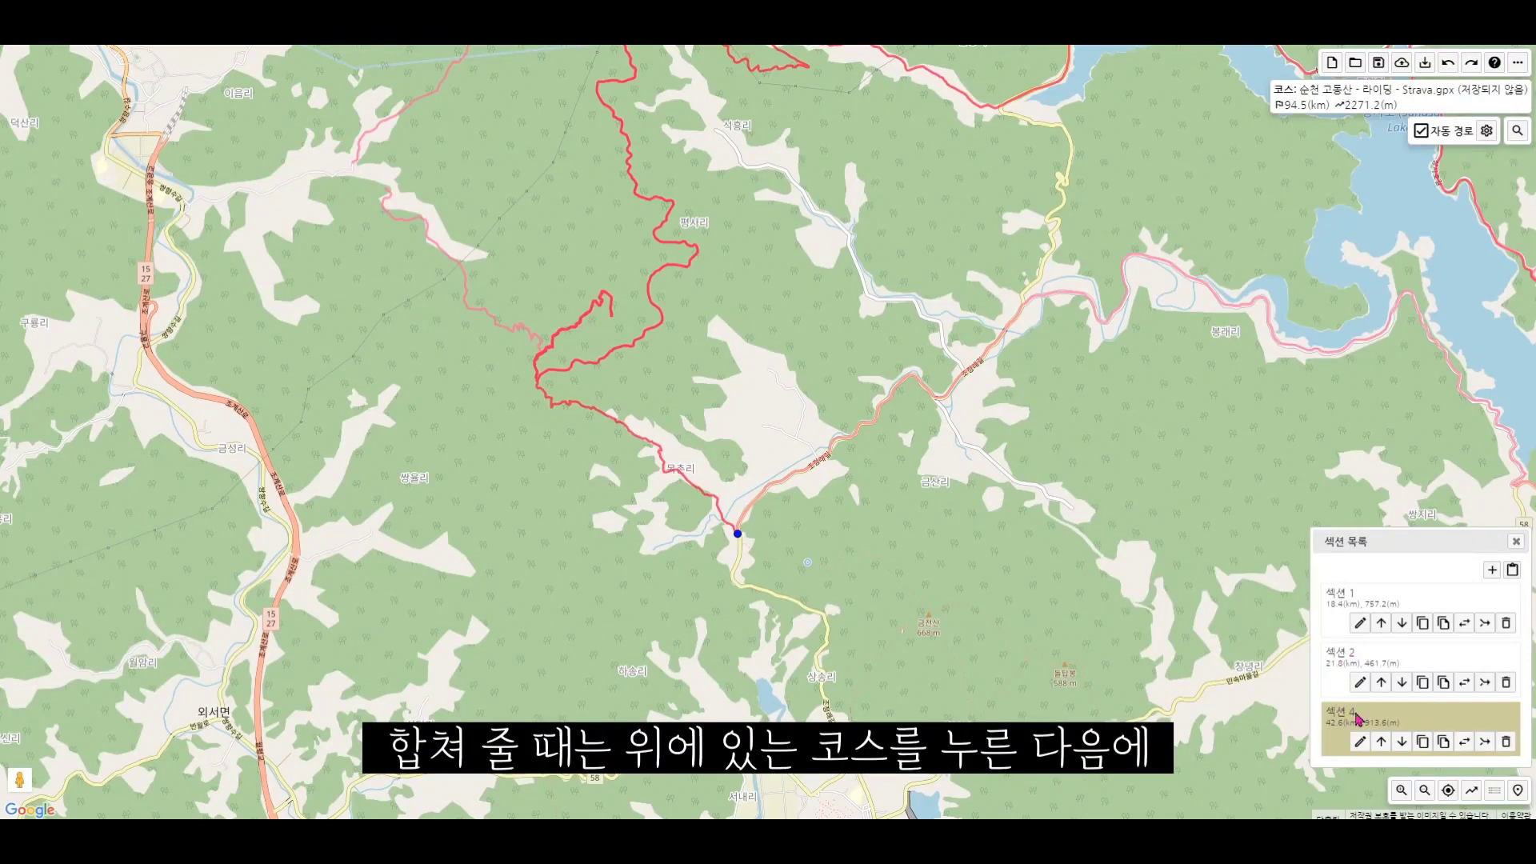
click(1455, 664)
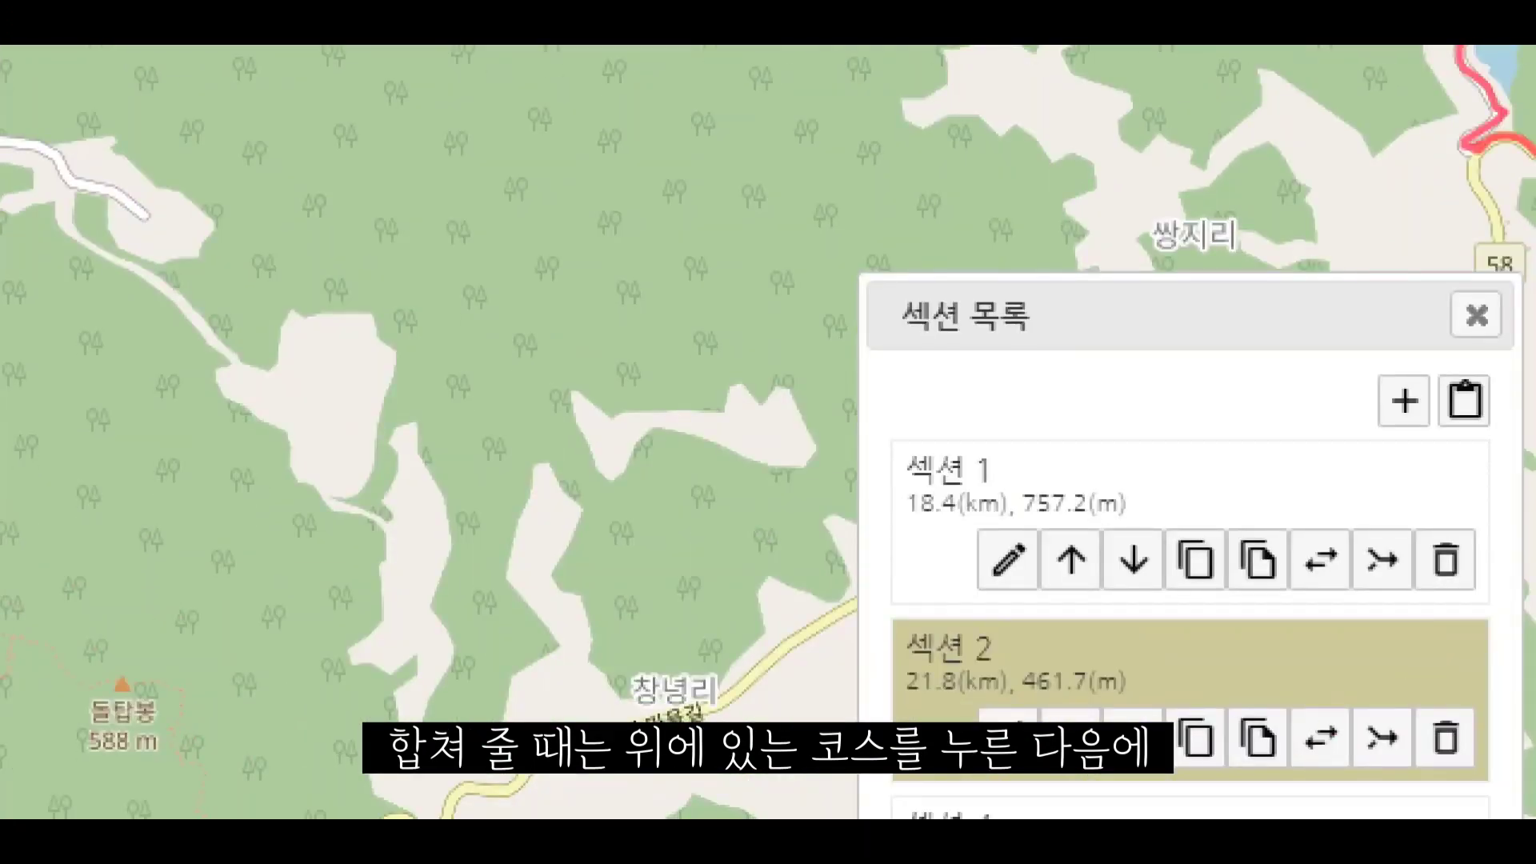
click(1439, 785)
mouse_move(1375, 753)
mouse_down()
mouse_move(1375, 699)
mouse_move(1420, 750)
mouse_move(1351, 705)
mouse_move(1434, 722)
mouse_move(1401, 774)
mouse_up()
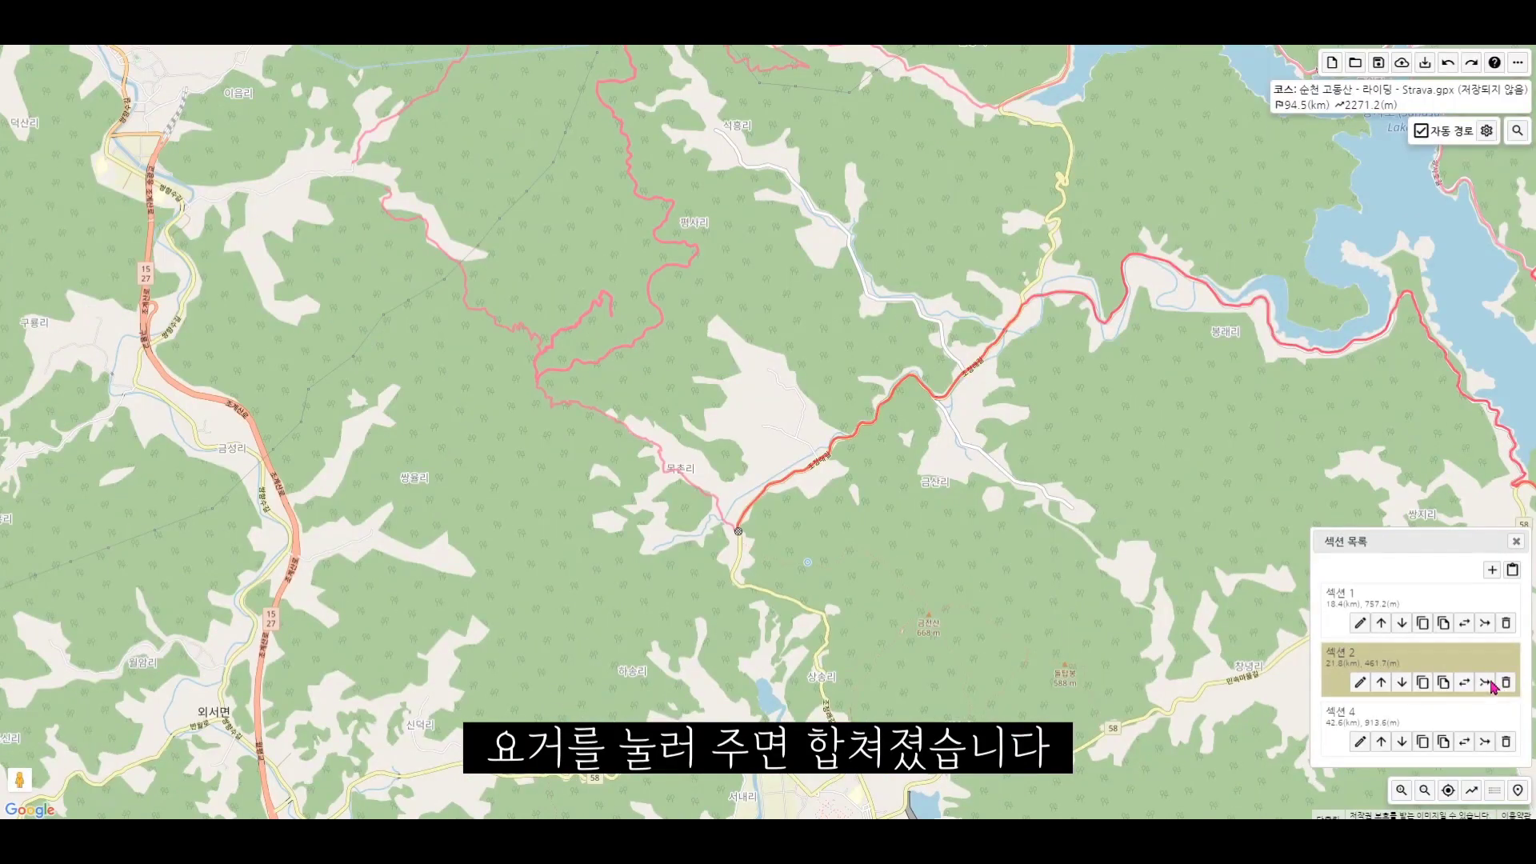
click(1487, 683)
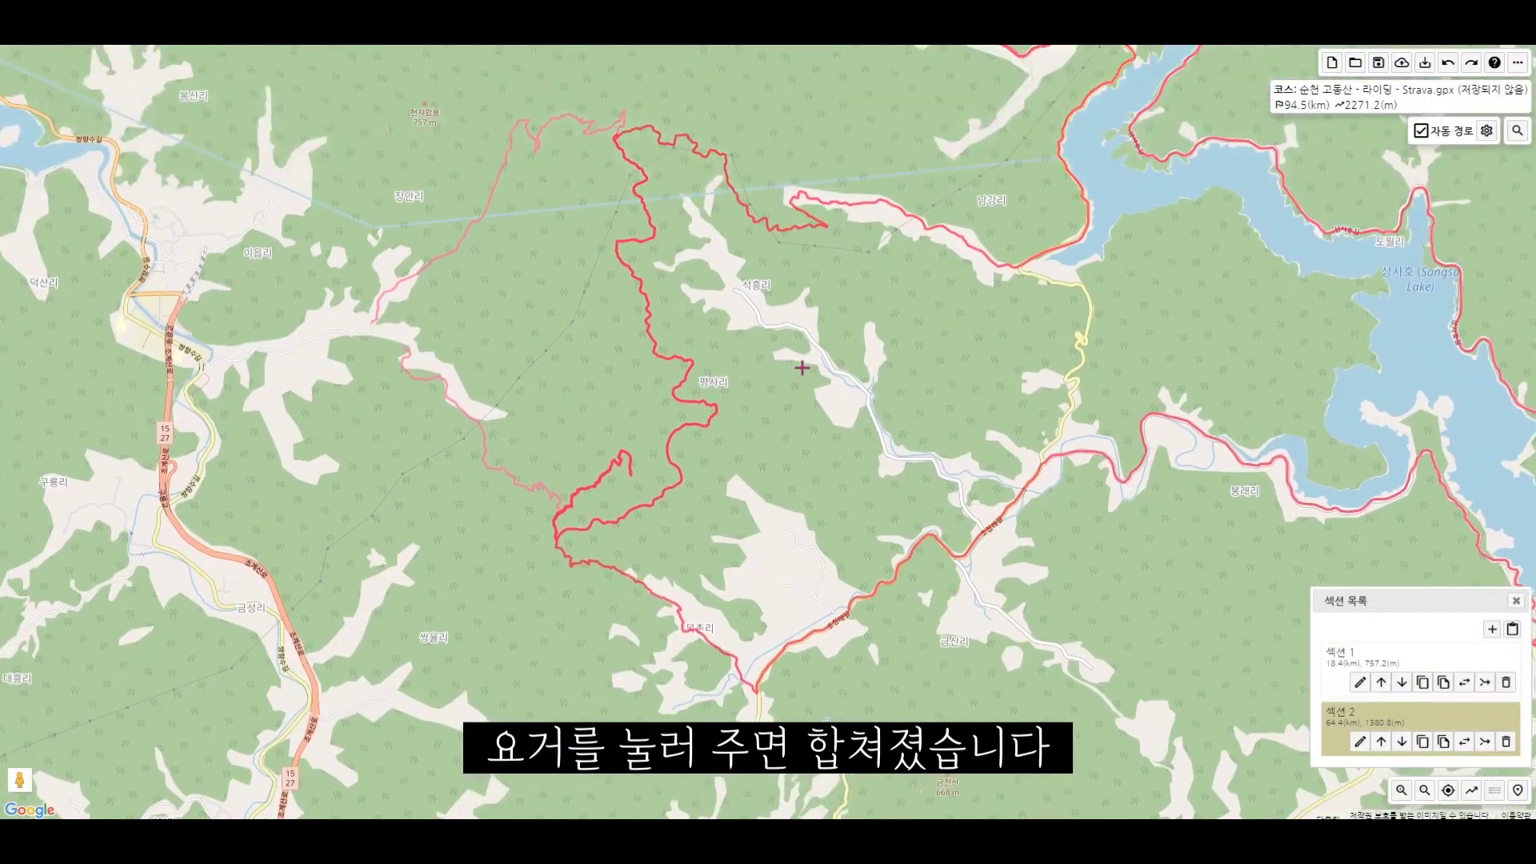
- Examine the merged route around 고동산 and compare 섹션 1 with 섹션 2 to decide which parts to combine
drag(803, 368, 806, 398)
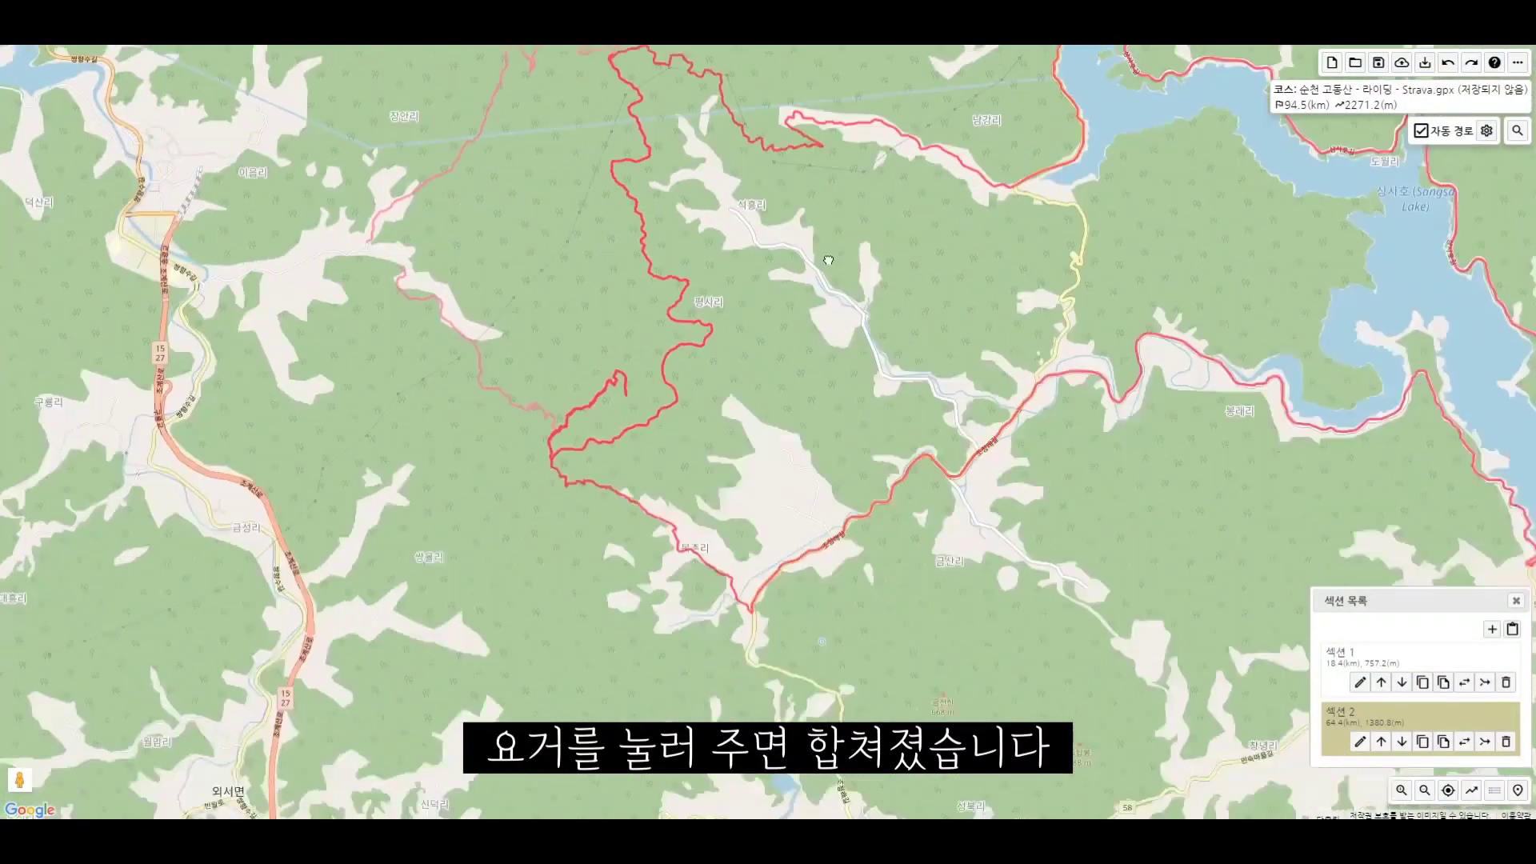
scroll(936, 427, down, 2)
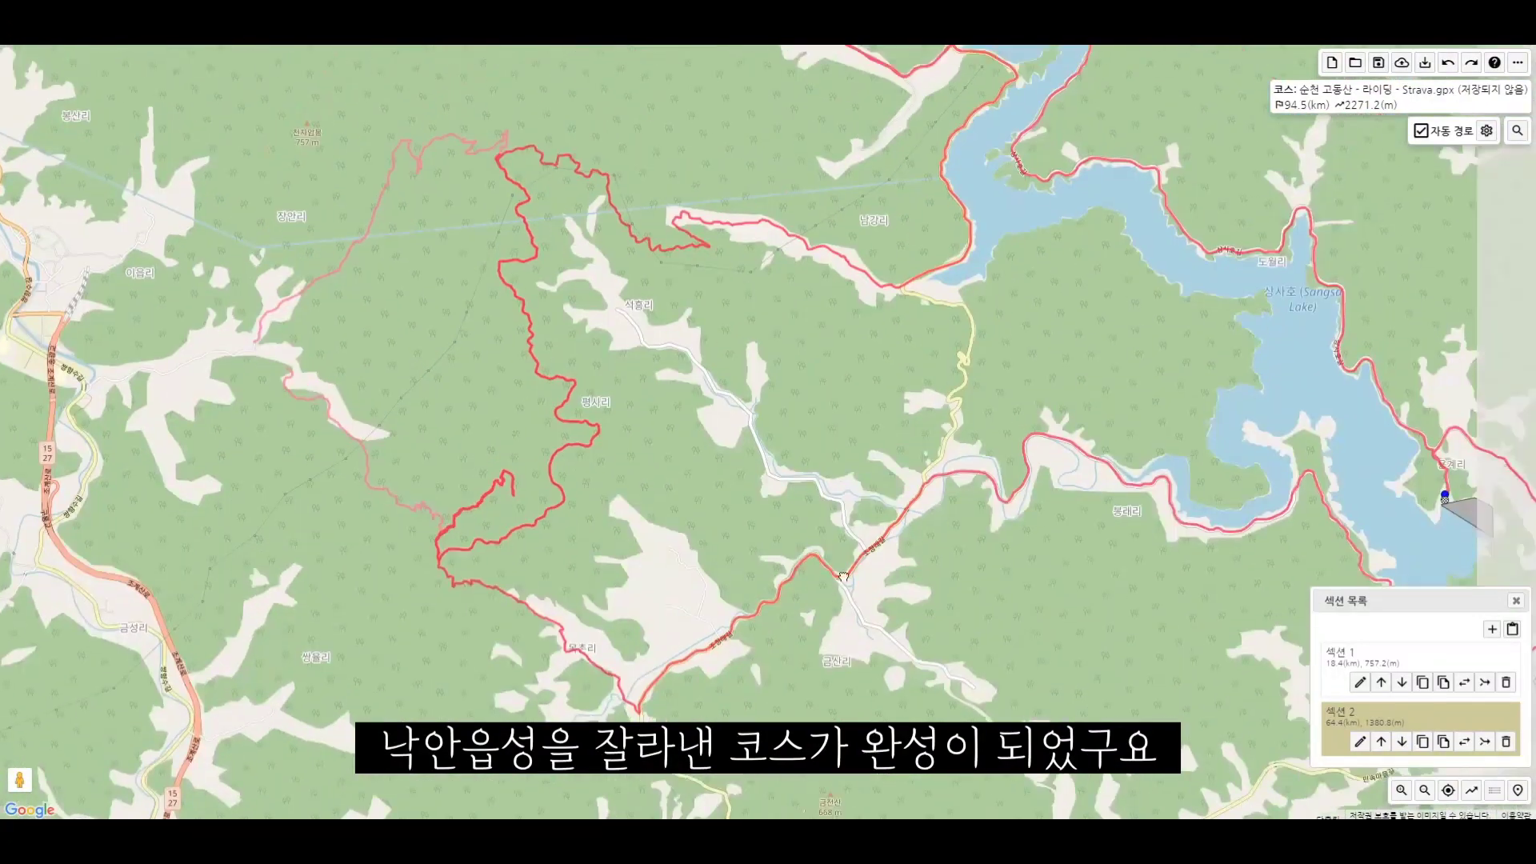
scroll(815, 448, up, 2)
scroll(910, 393, down, 1)
scroll(813, 367, up, 1)
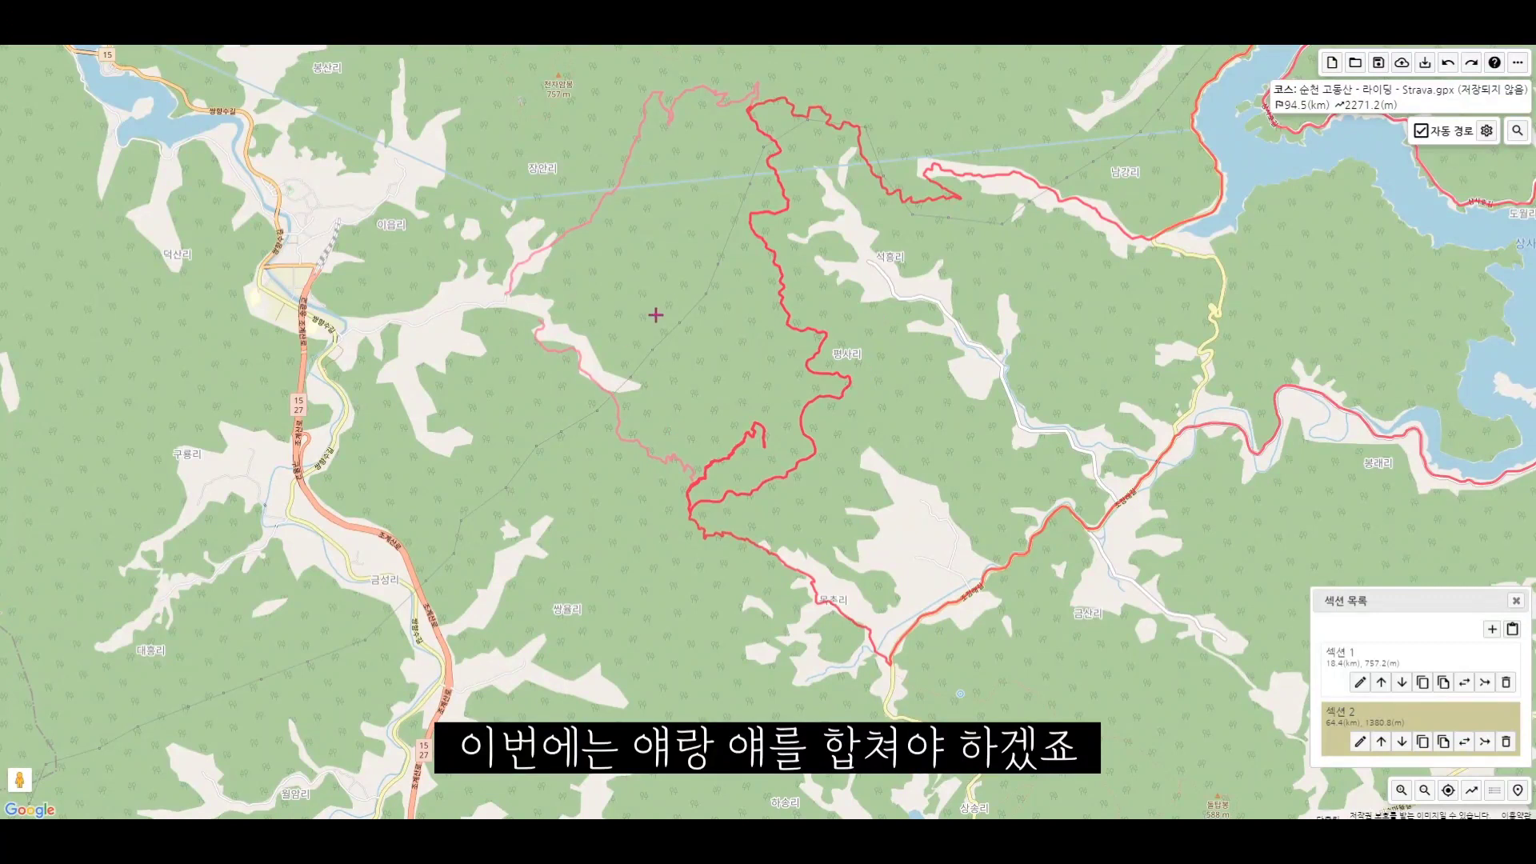
click(1371, 653)
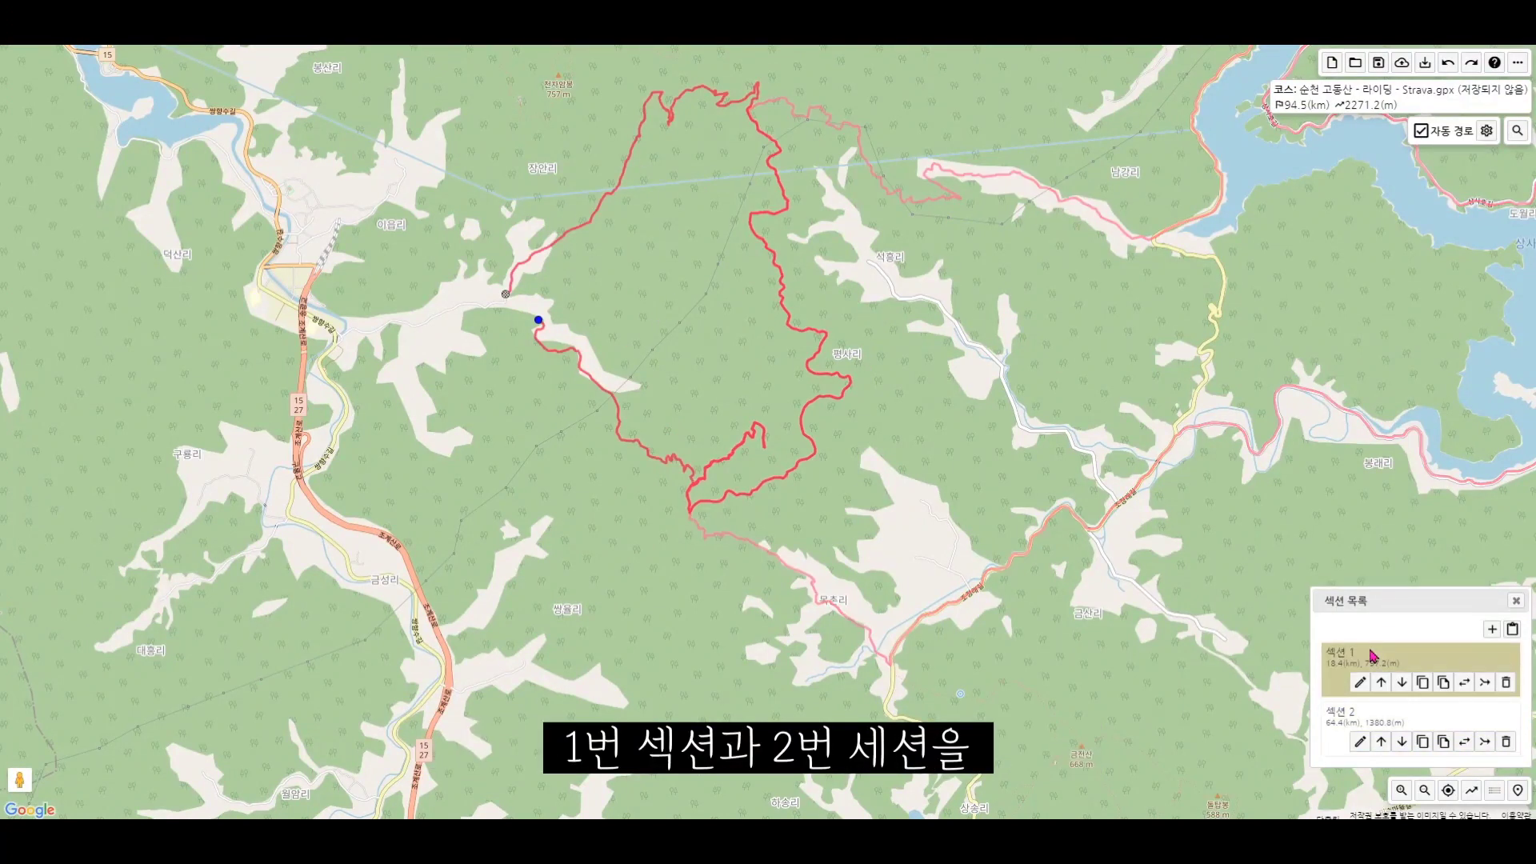
click(1381, 717)
click(1388, 661)
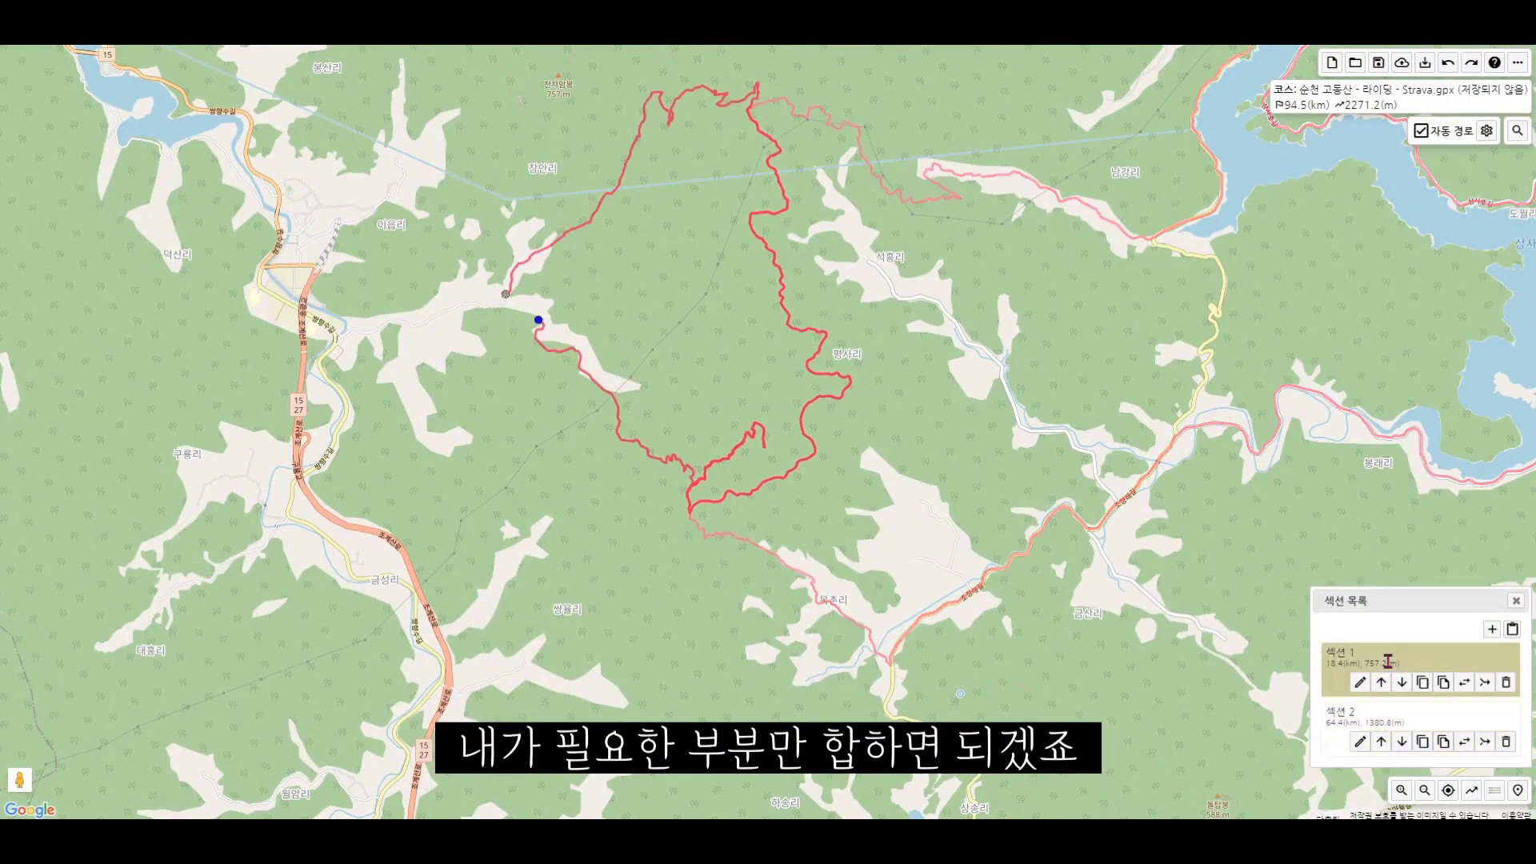
click(1386, 718)
click(1372, 661)
- Split 섹션 2 at the 고동산 summit, at the tip of the short spur on the map
scroll(809, 531, up, 1)
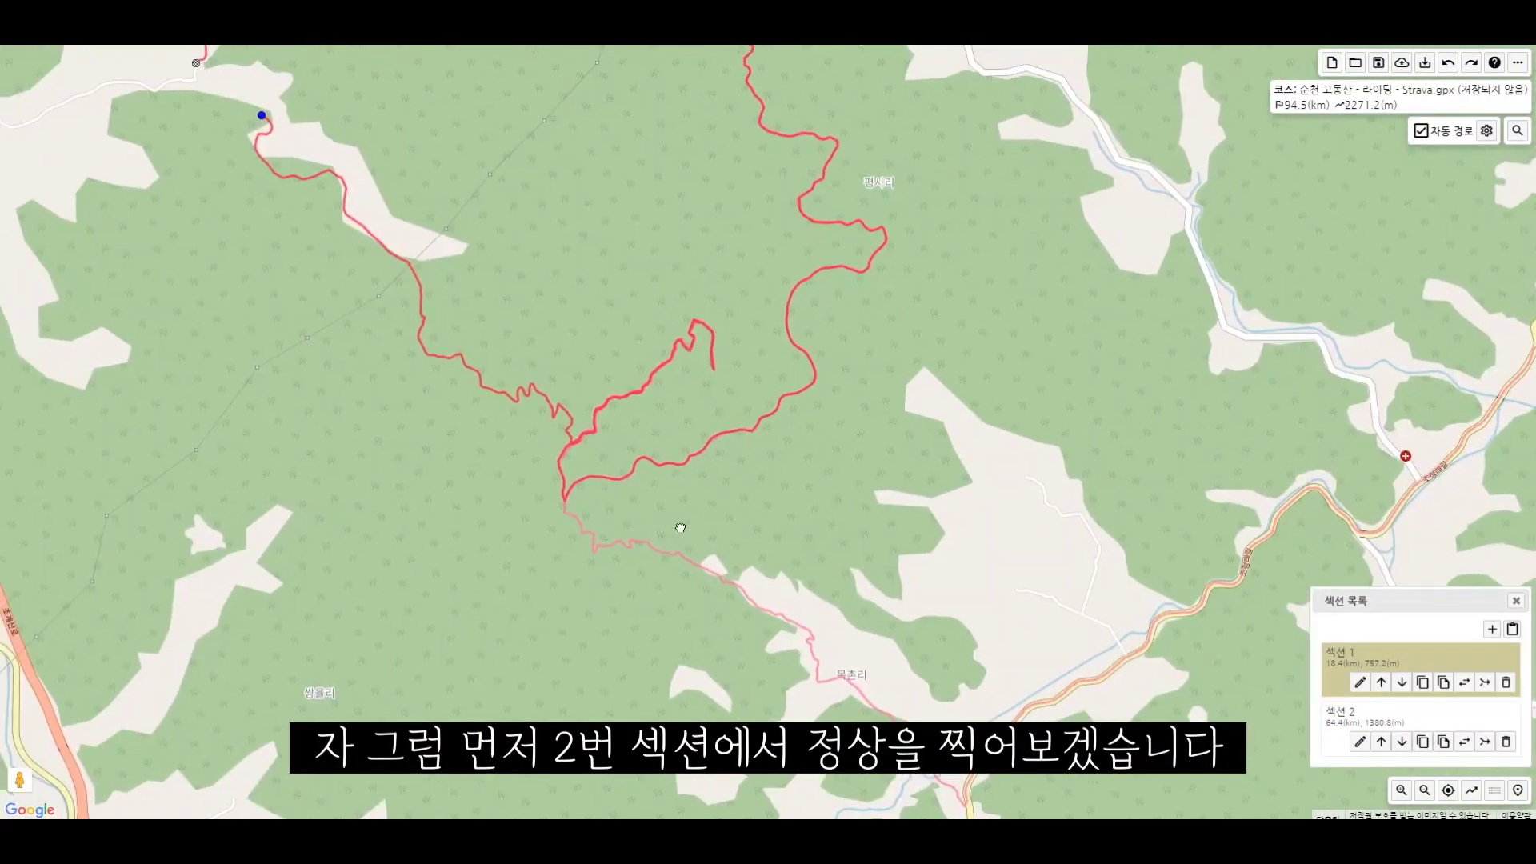
drag(680, 528, 754, 544)
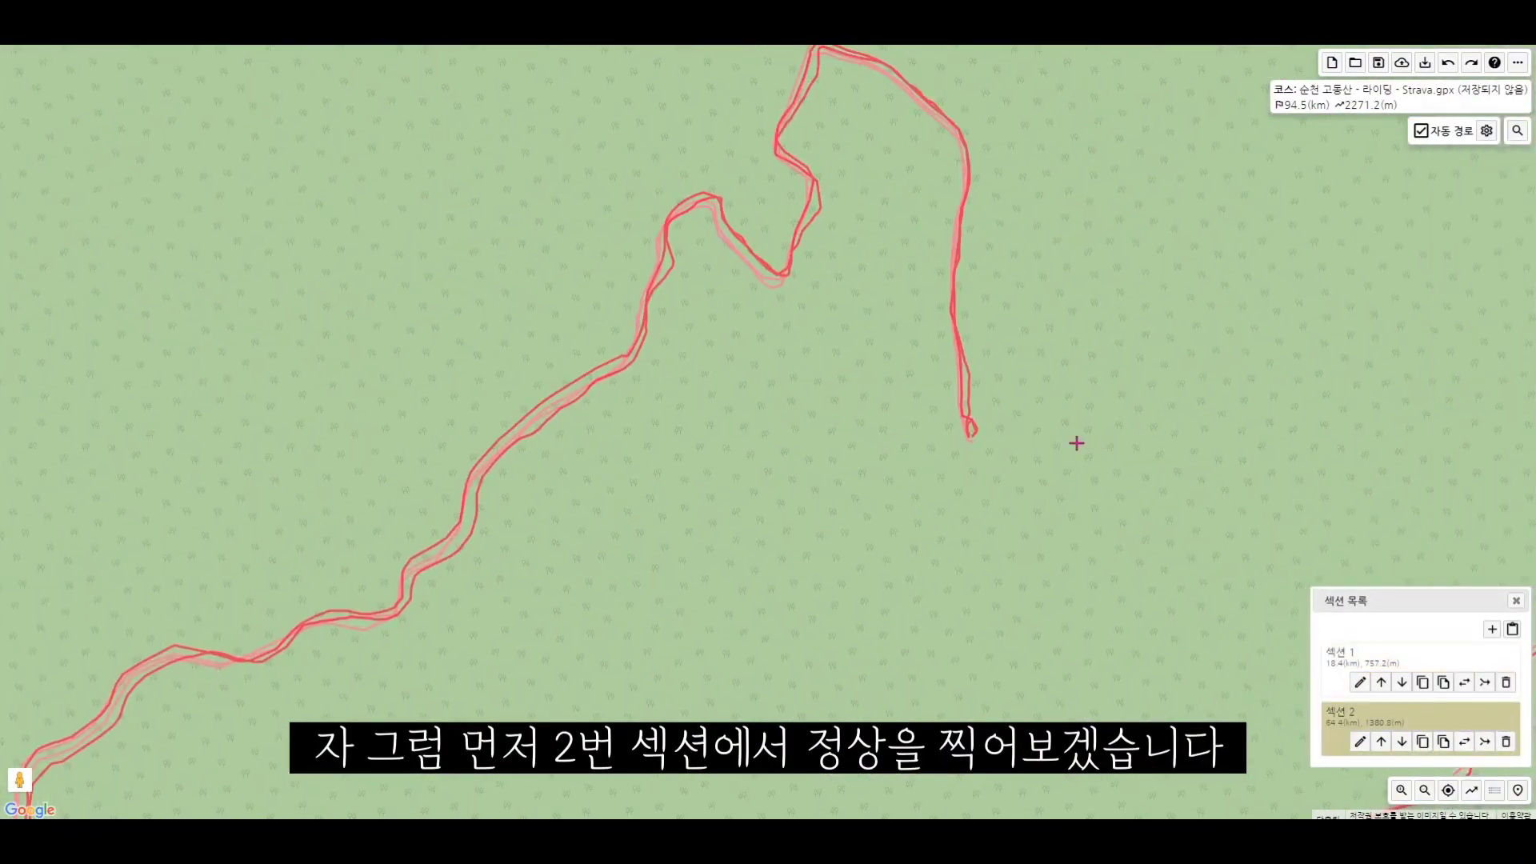
right_click(969, 410)
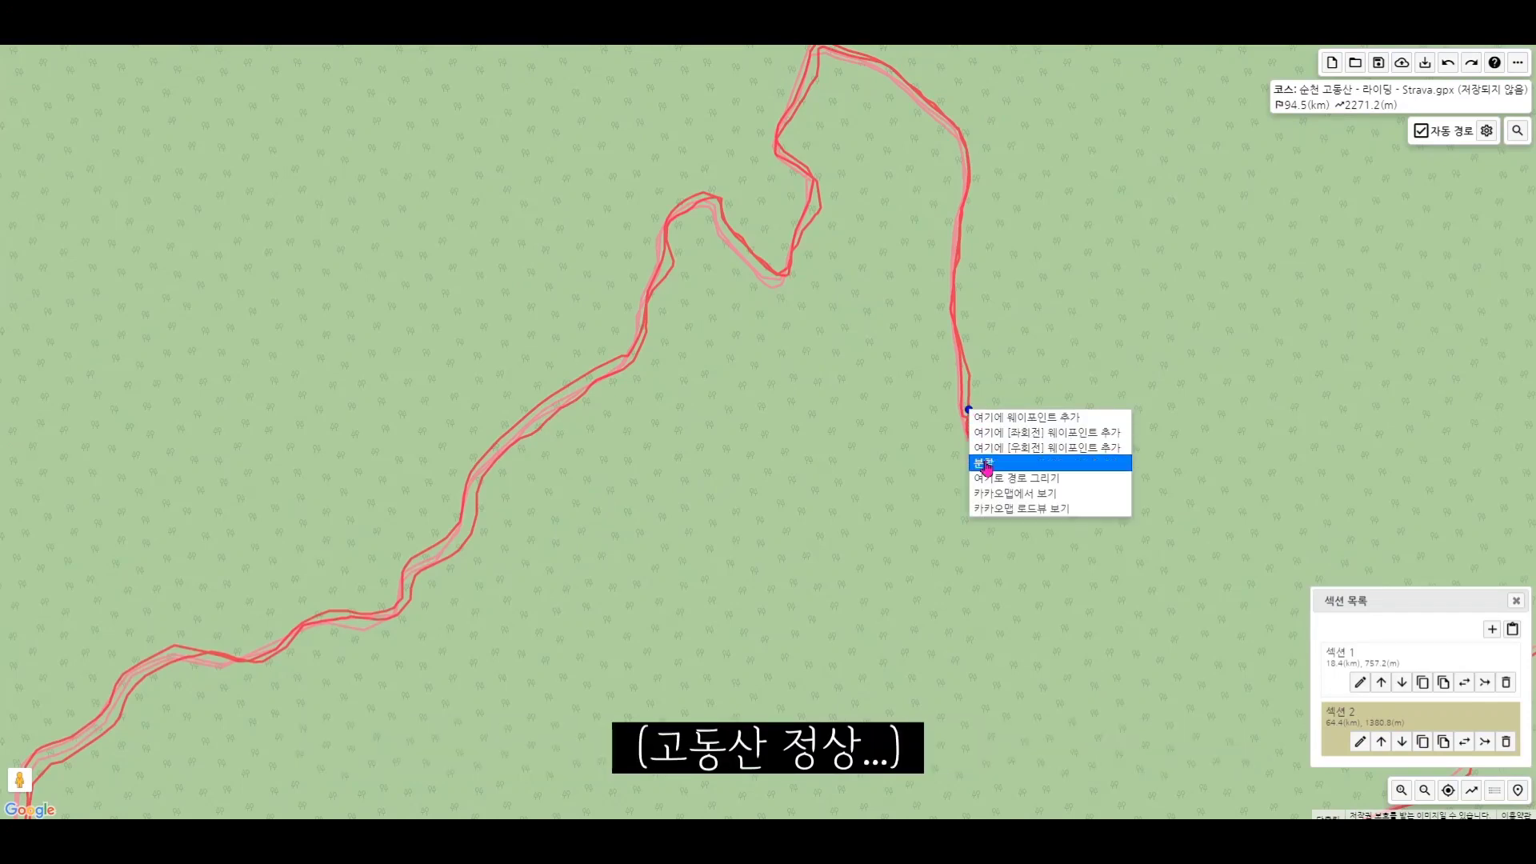
click(989, 461)
scroll(989, 461, down, 3)
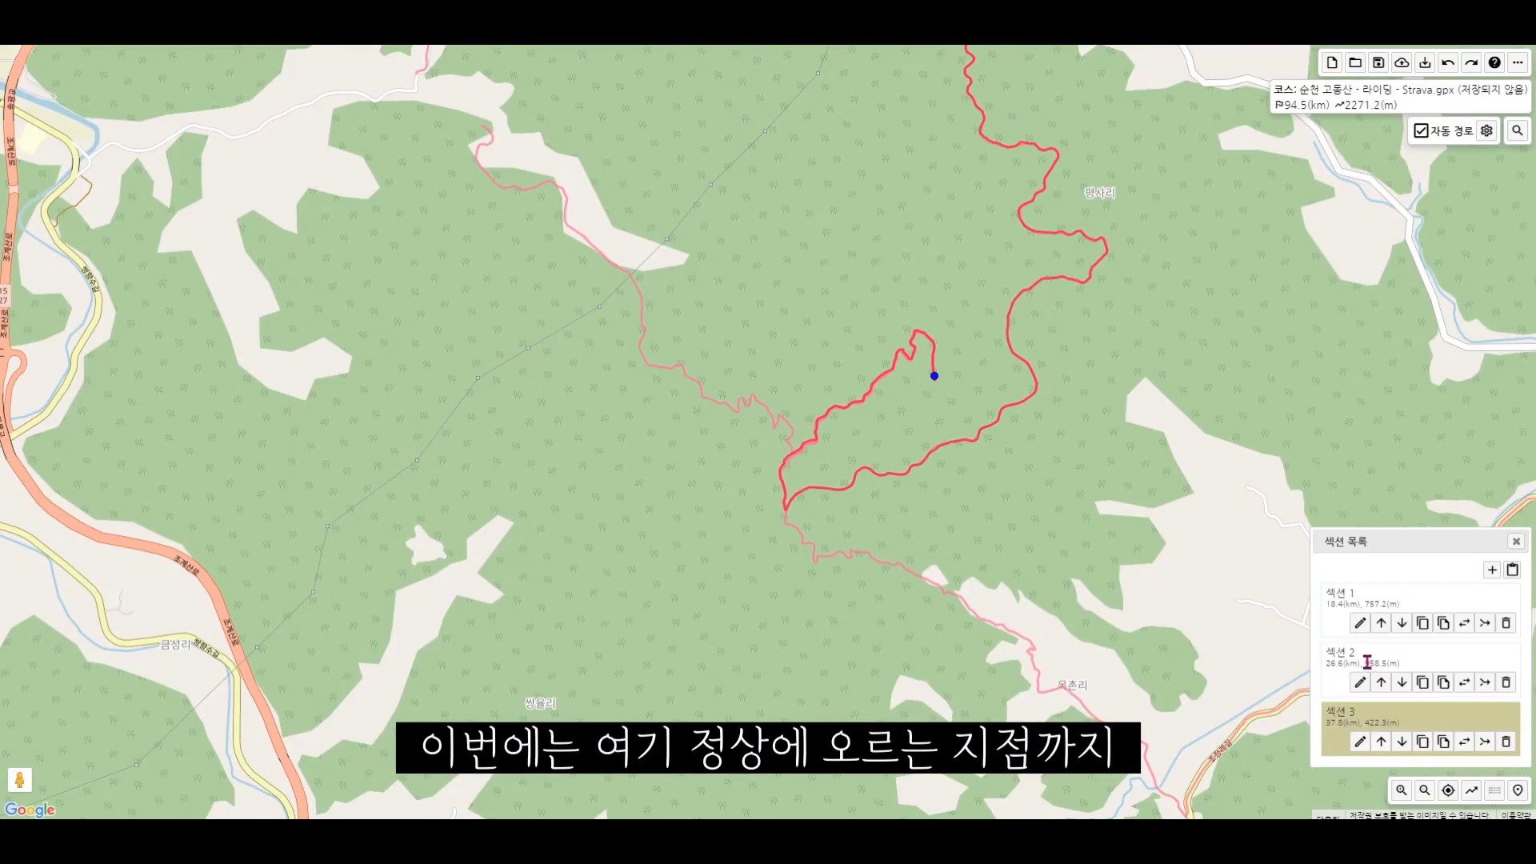
- Compare 섹션 2 with 섹션 3 and follow 섹션 3 from the summit to find the inner return road that is not needed
click(1368, 662)
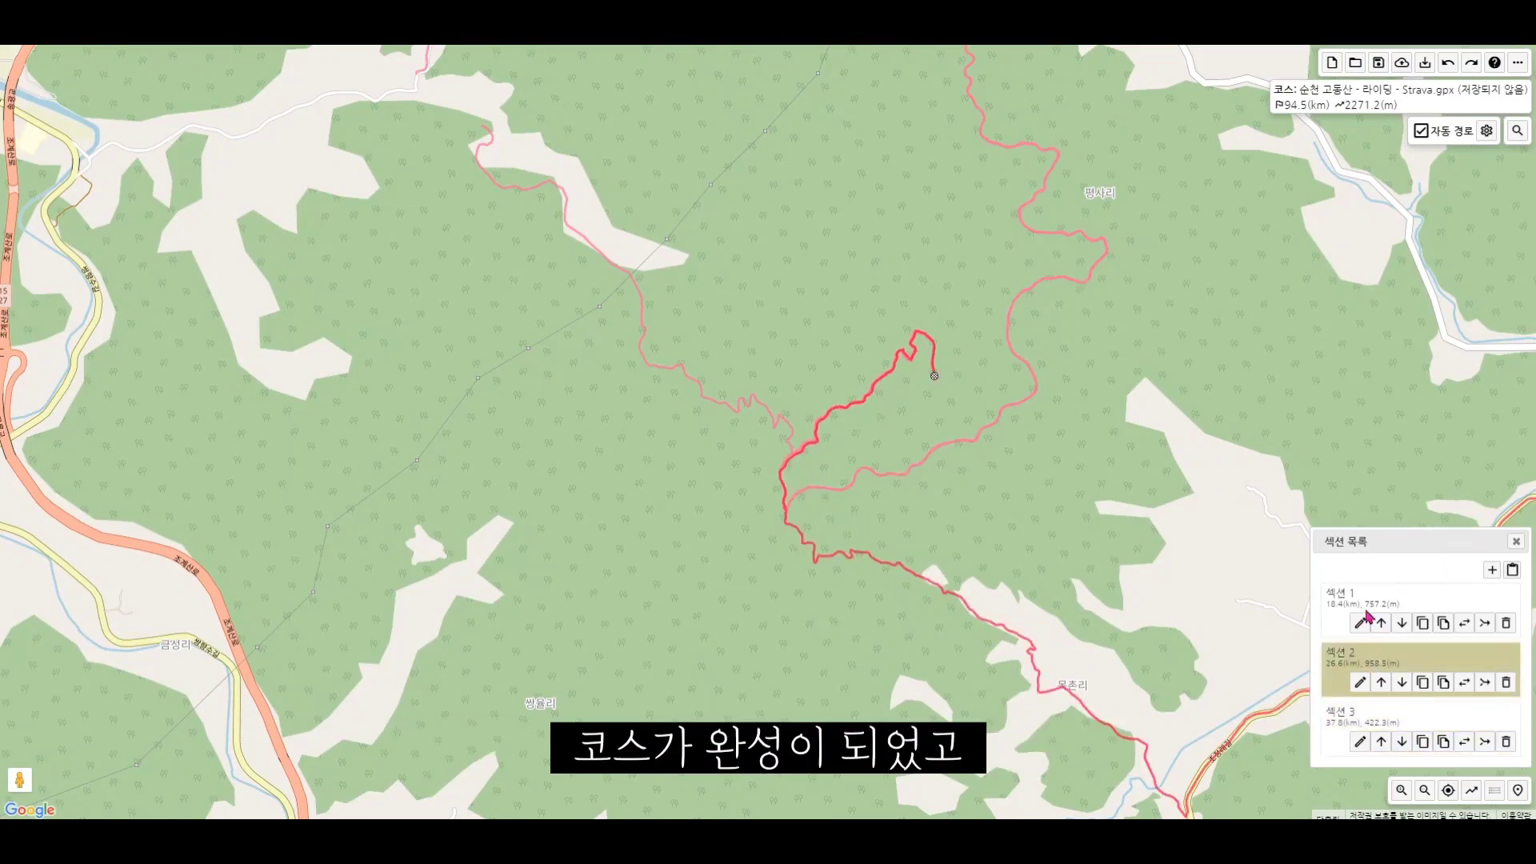
click(1374, 719)
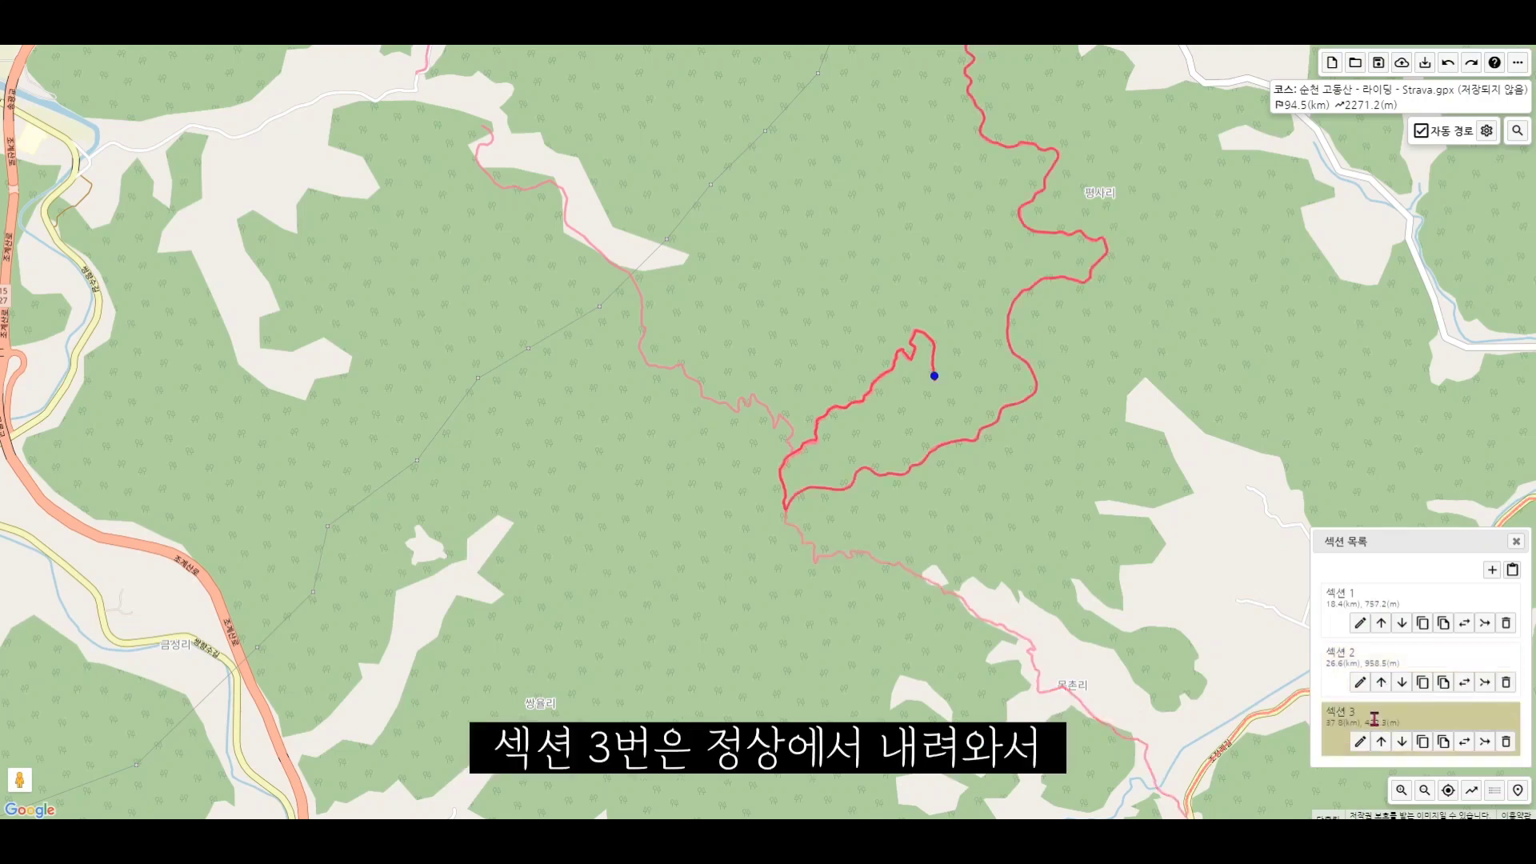
drag(1066, 415, 819, 643)
drag(1025, 184, 761, 377)
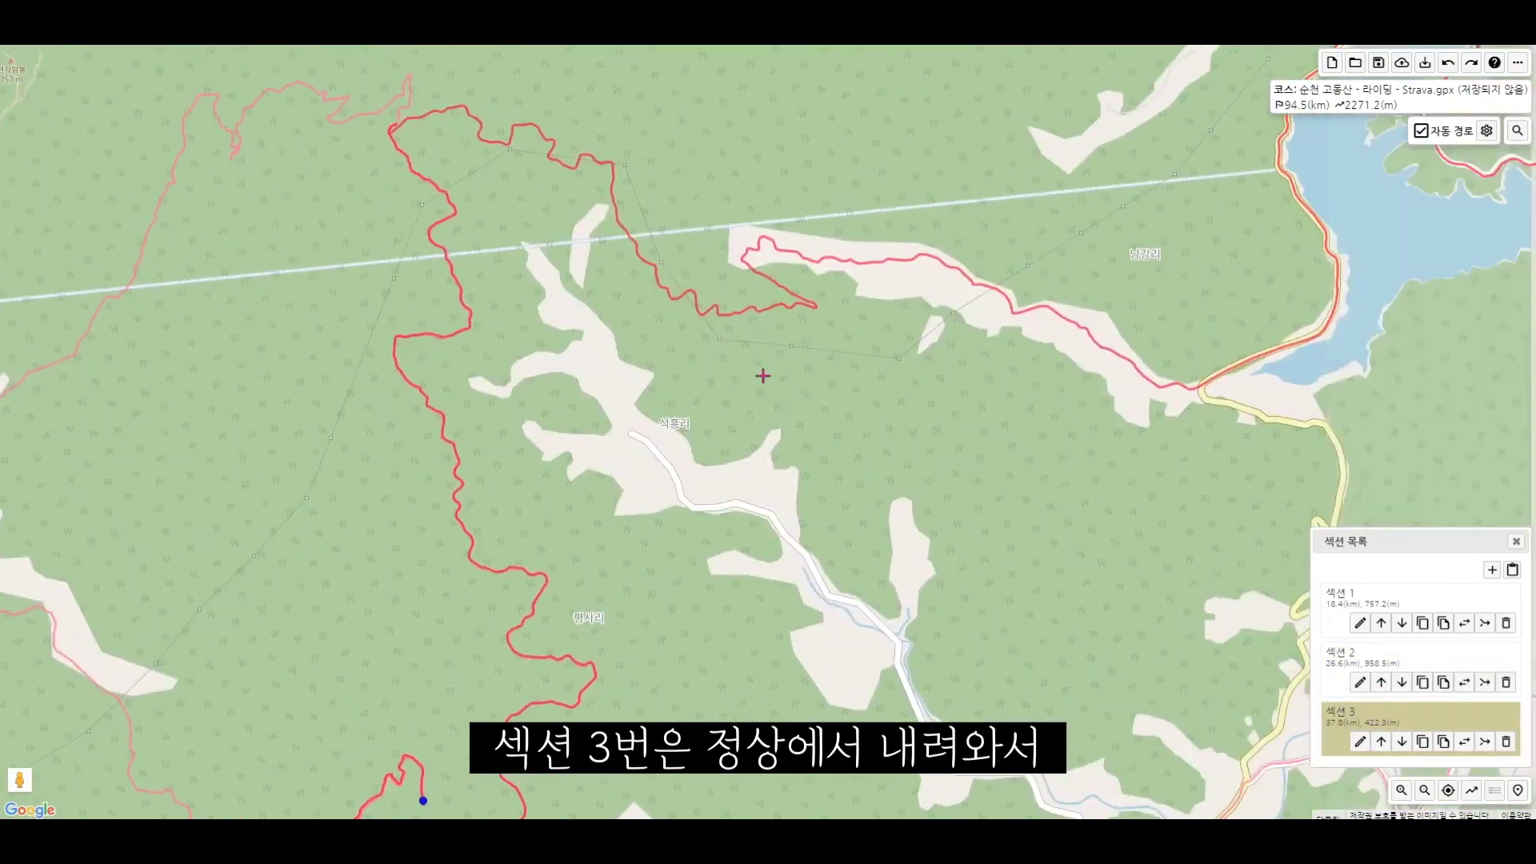
drag(346, 754, 762, 531)
drag(783, 238, 615, 540)
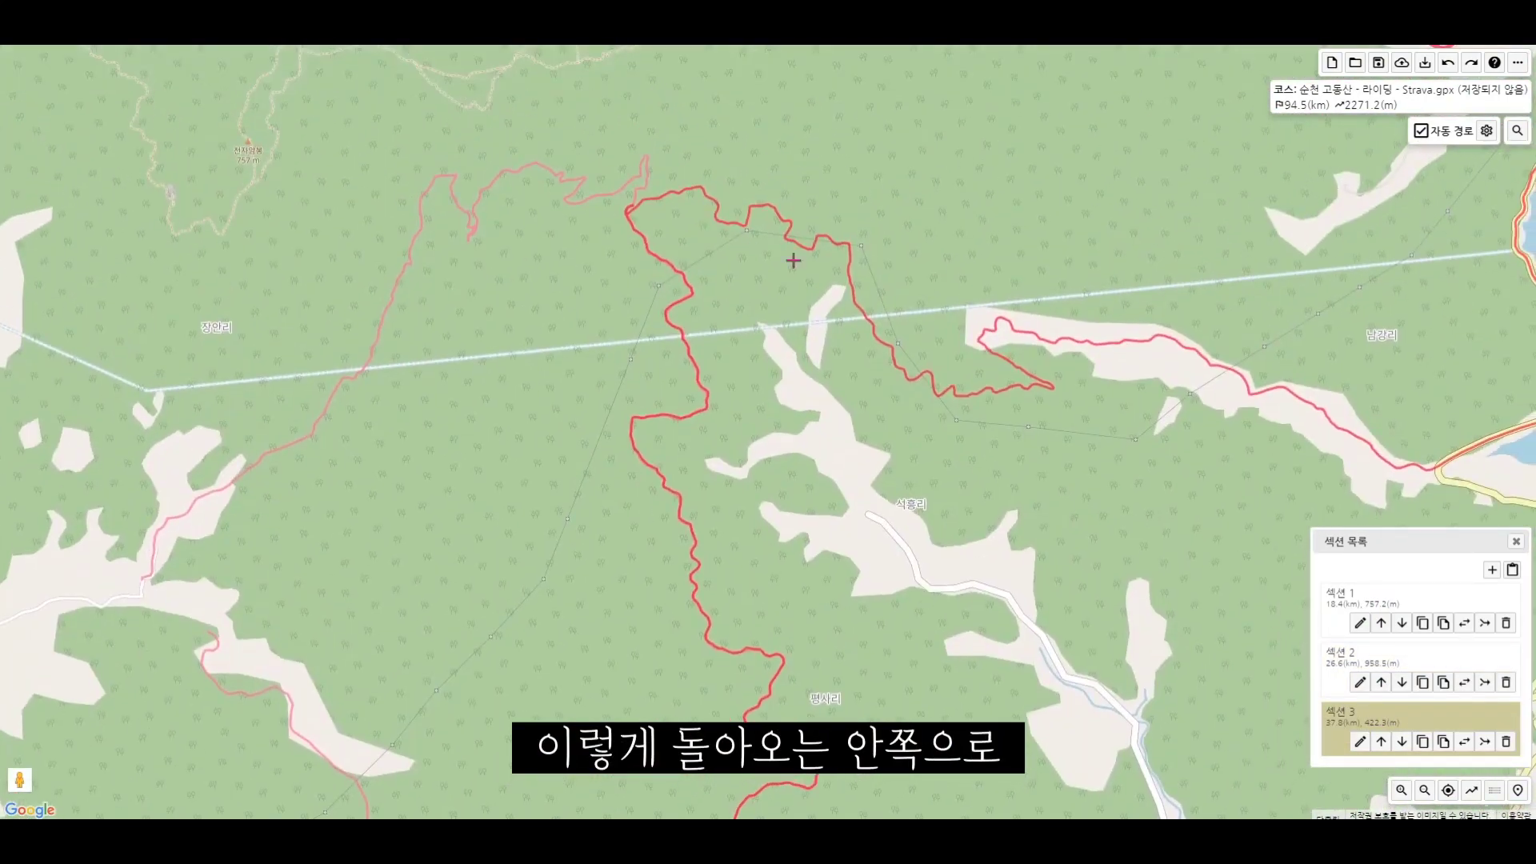
drag(888, 703, 840, 466)
scroll(1064, 532, down, 1)
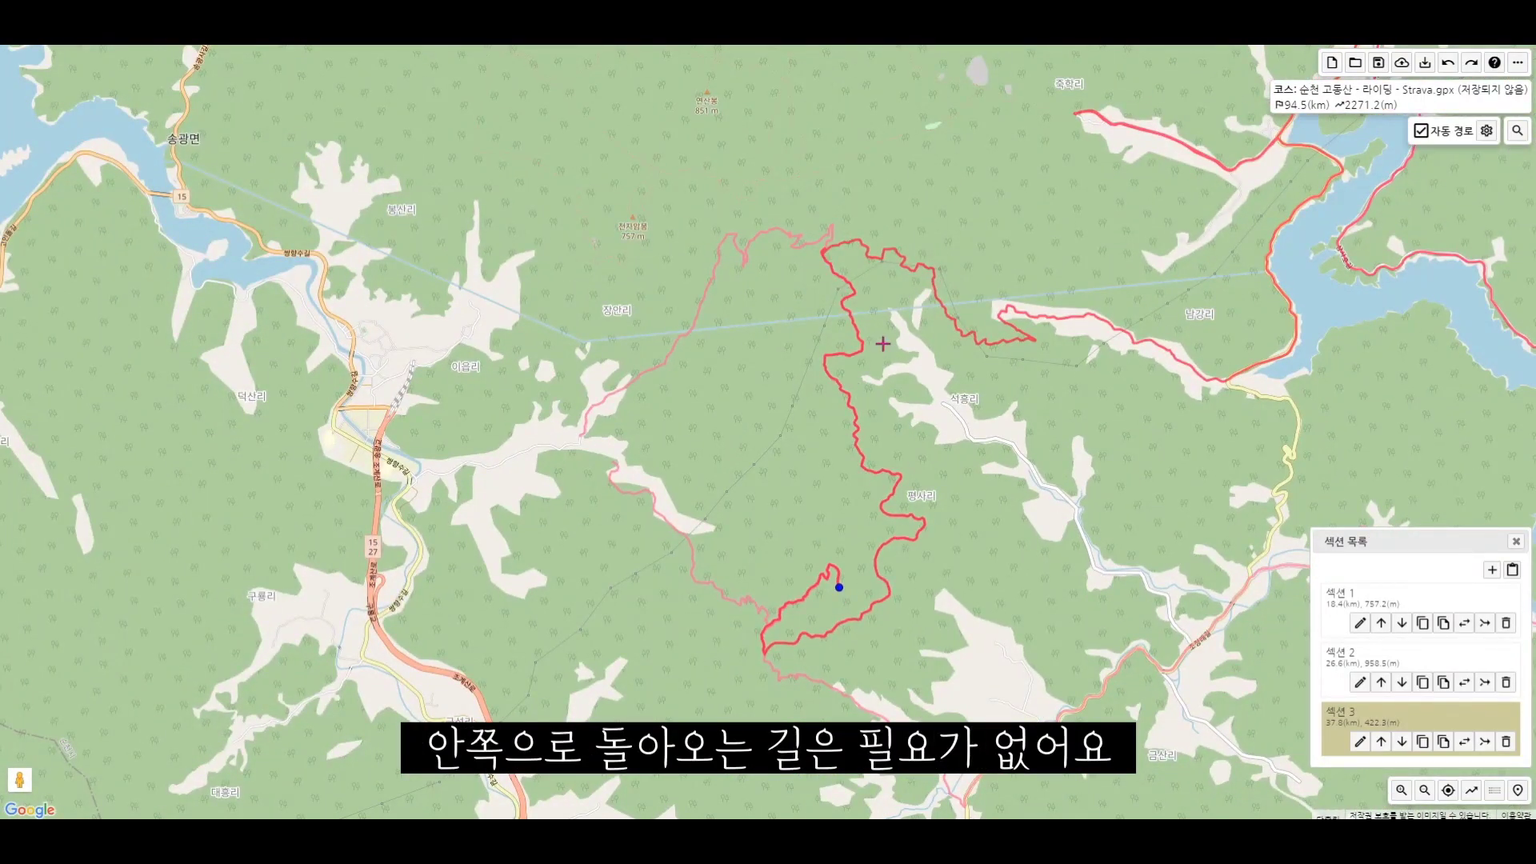
- Split 섹션 3 at the northern junction, just past where it leaves the 섹션 1 track towards the east
drag(882, 335, 919, 536)
scroll(918, 537, up, 4)
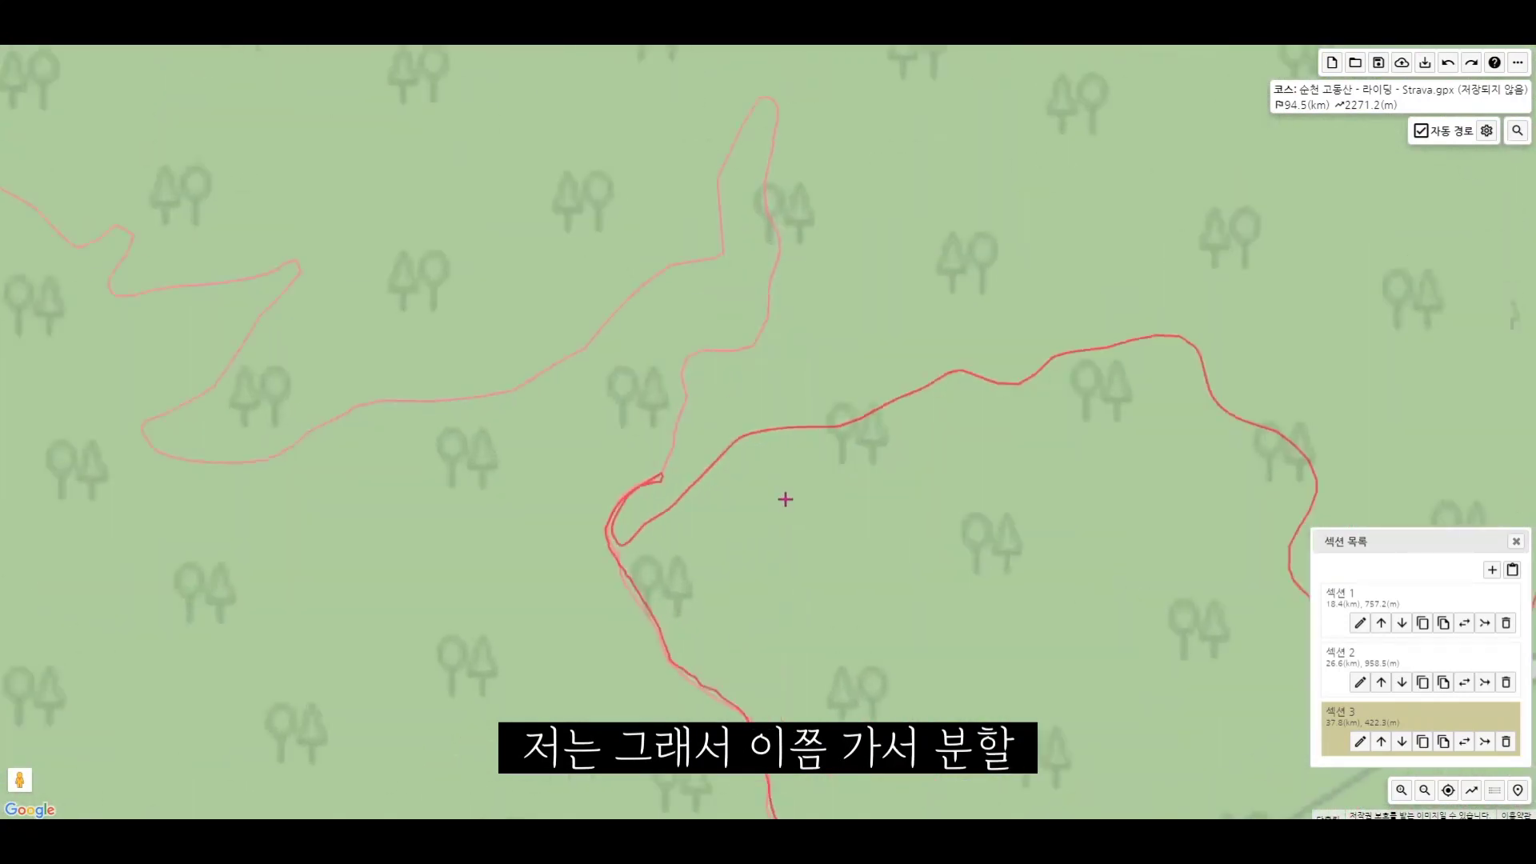
right_click(694, 478)
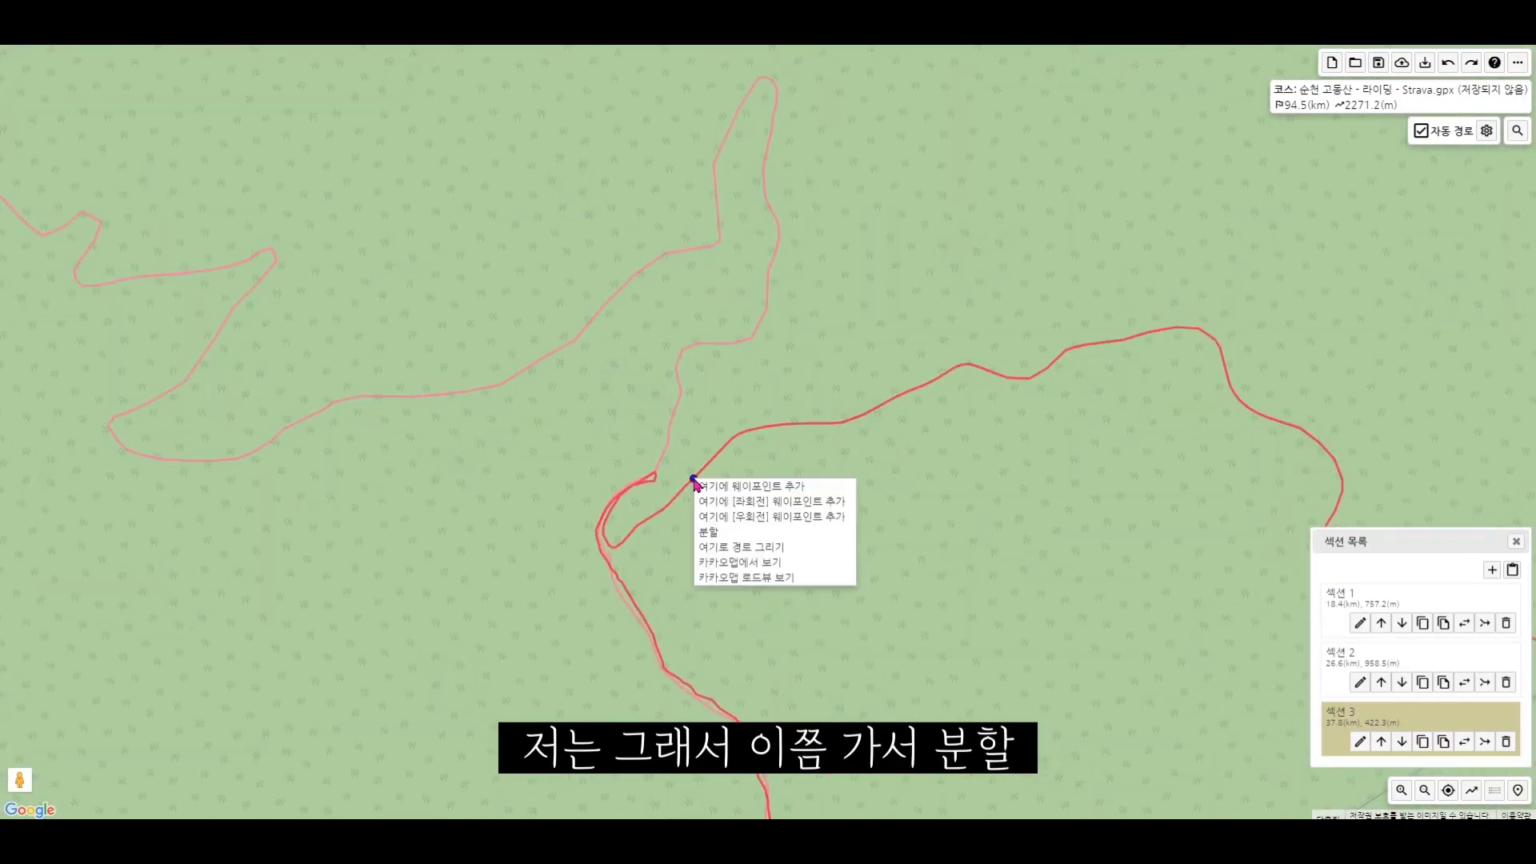
click(732, 532)
scroll(736, 553, up, 3)
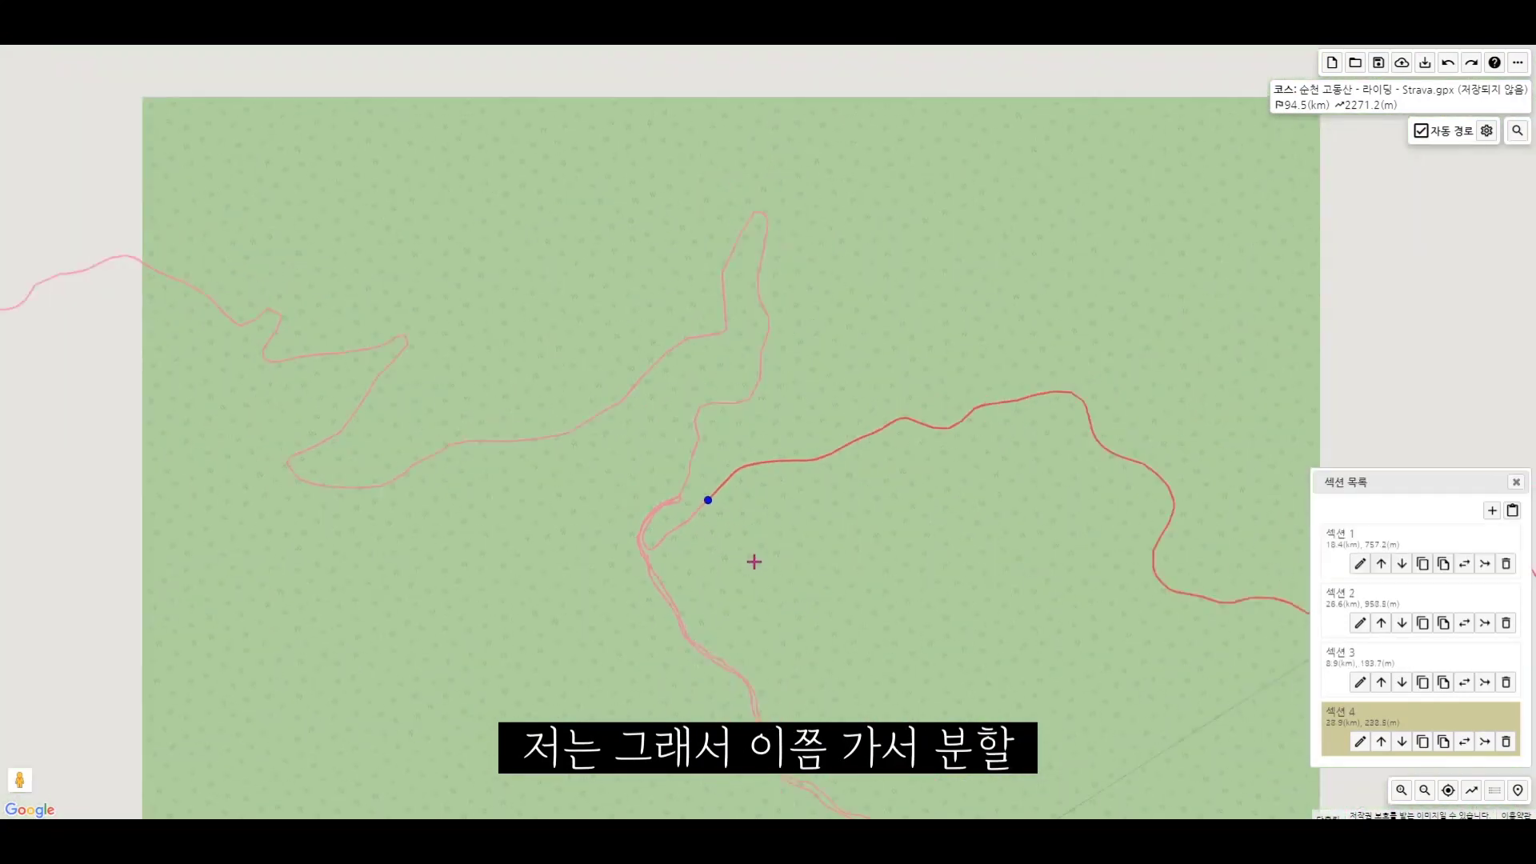
- Delete 섹션 3, the inner road between the summit and the northern junction, from the section list
drag(960, 662, 937, 288)
scroll(938, 288, down, 3)
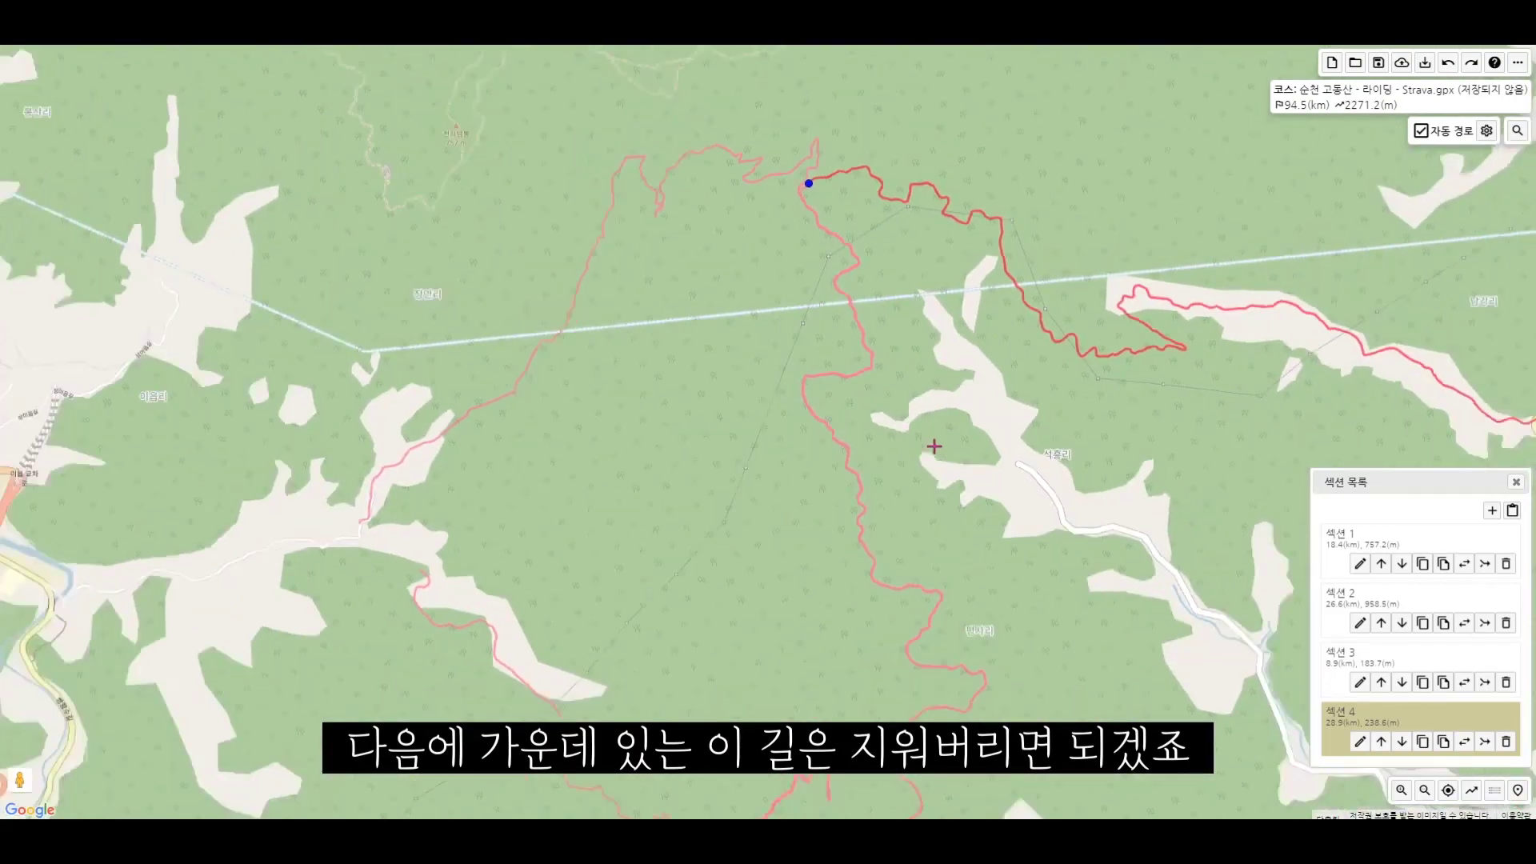
click(1353, 650)
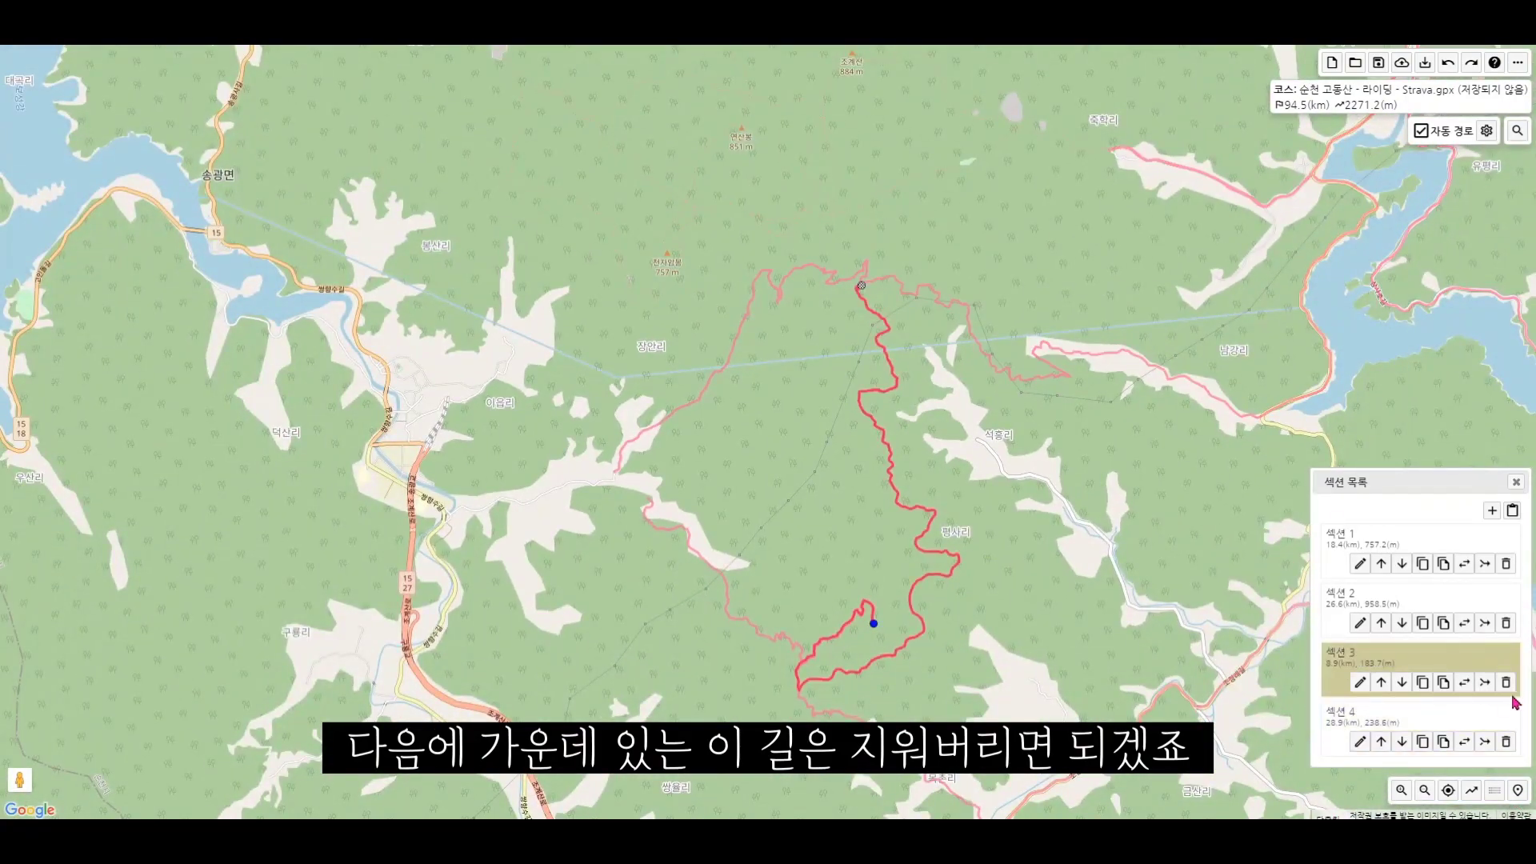
click(1506, 684)
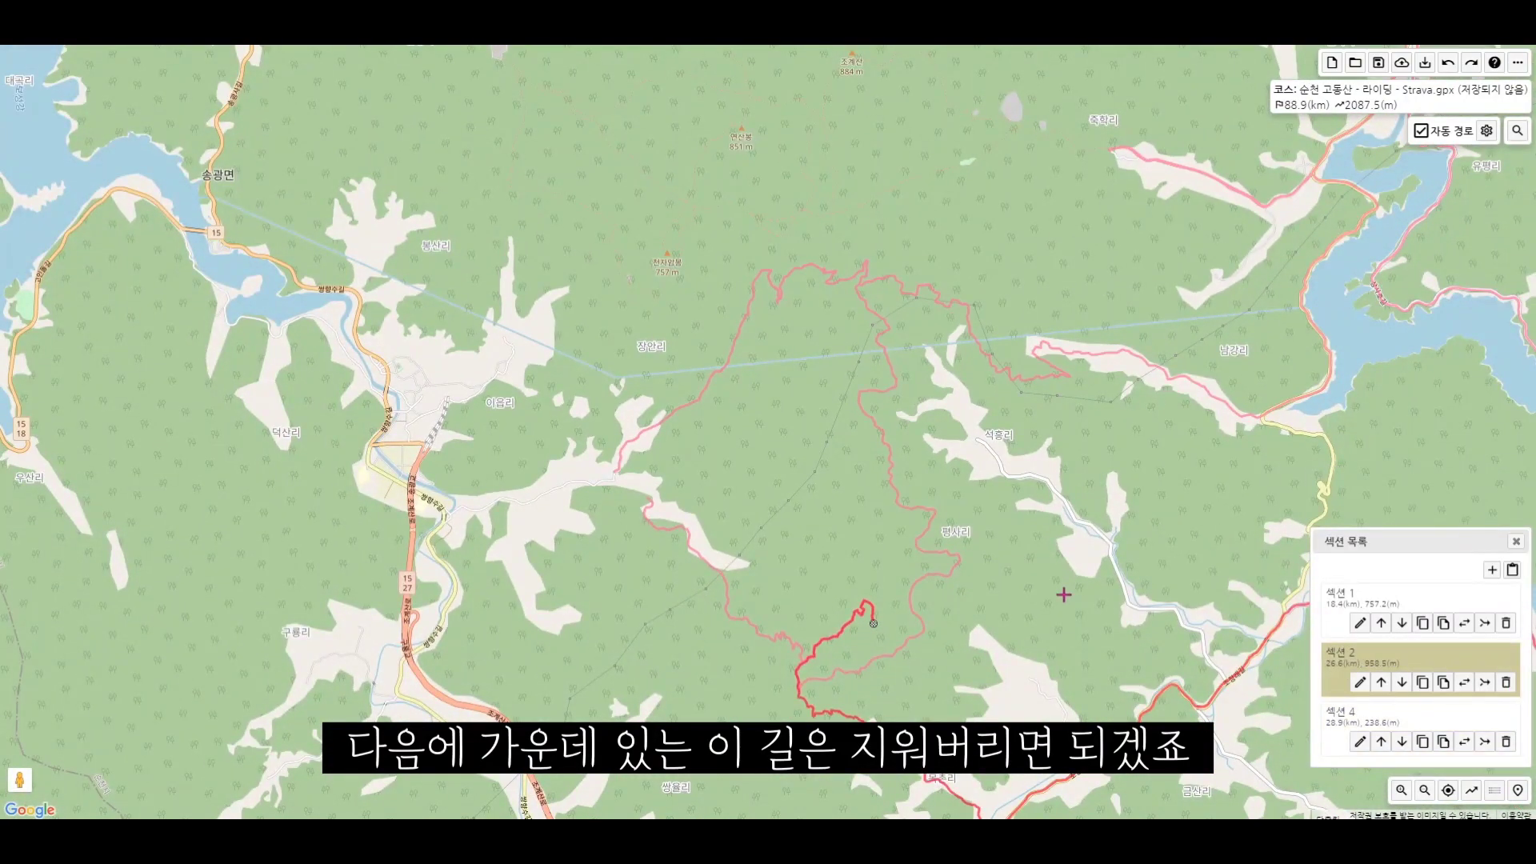
- Compare 섹션 2, 섹션 4 and 섹션 1 on the map to decide how to connect the summit with the northern junction
scroll(1064, 595, down, 1)
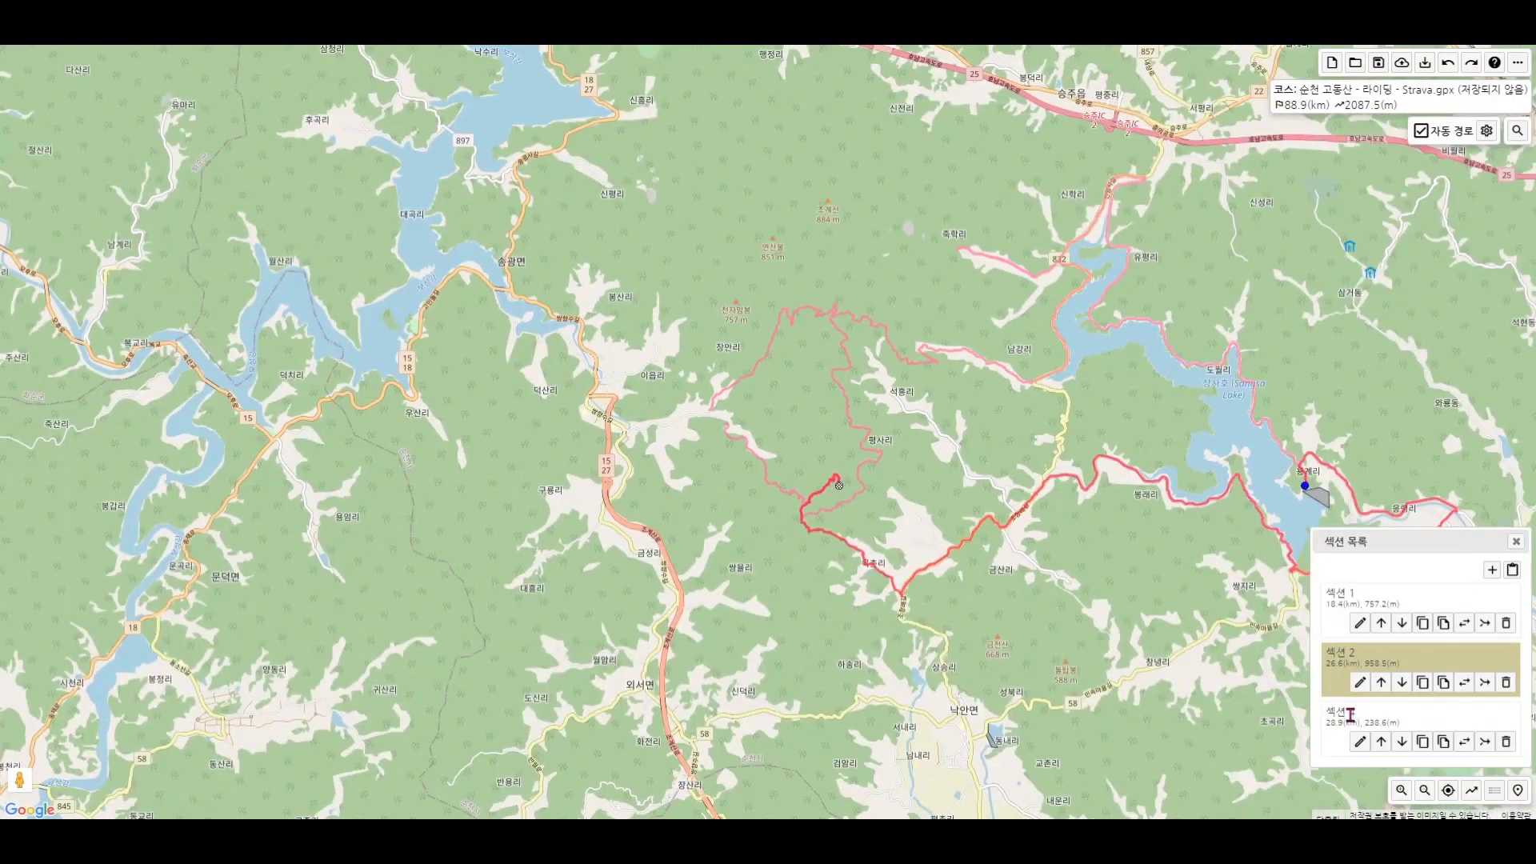
click(1364, 723)
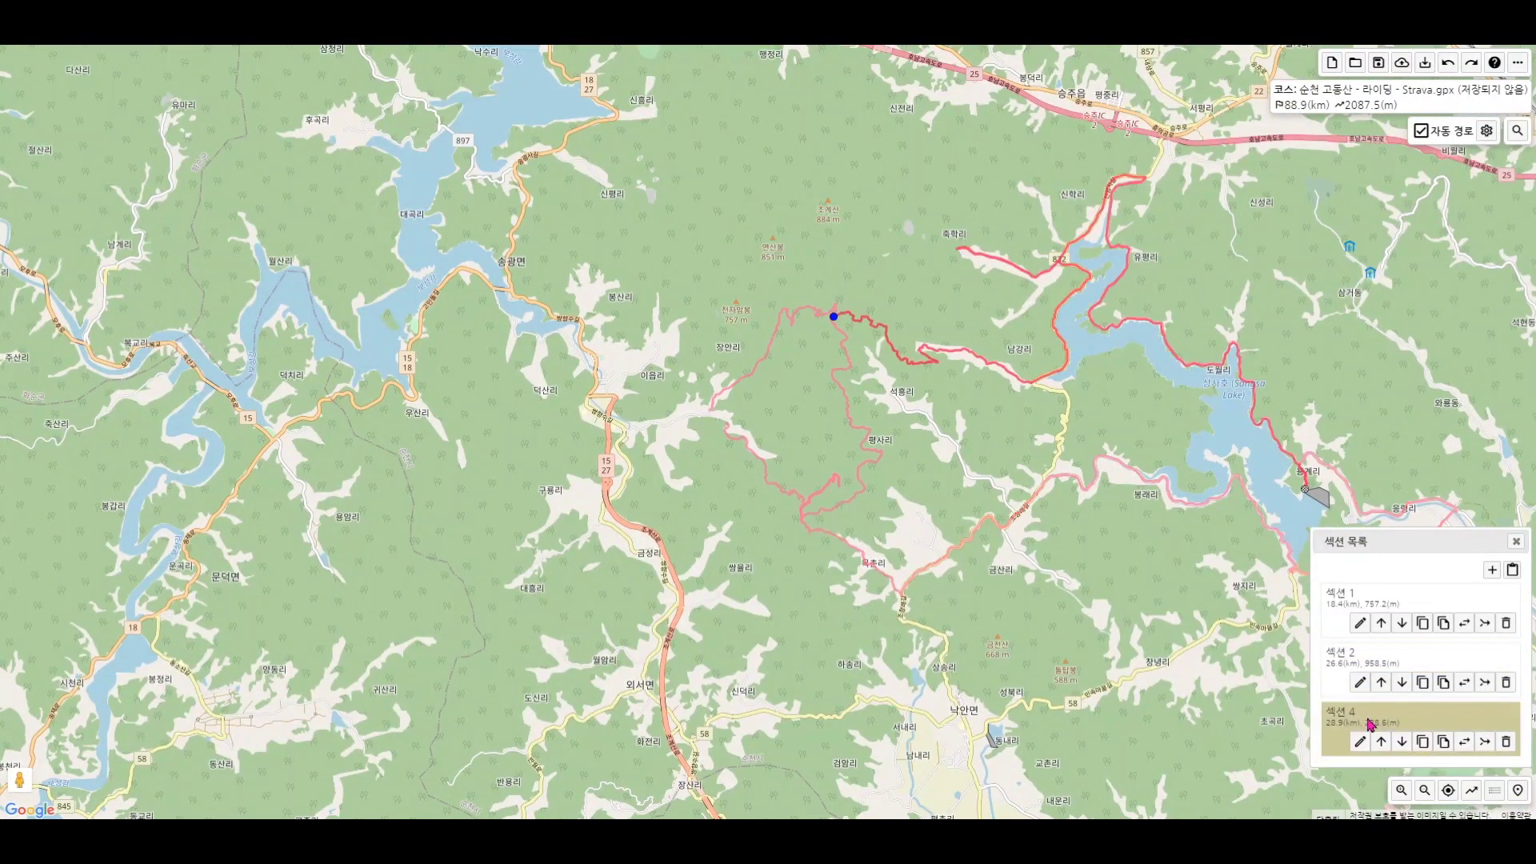
scroll(1188, 591, up, 1)
drag(1087, 579, 1005, 590)
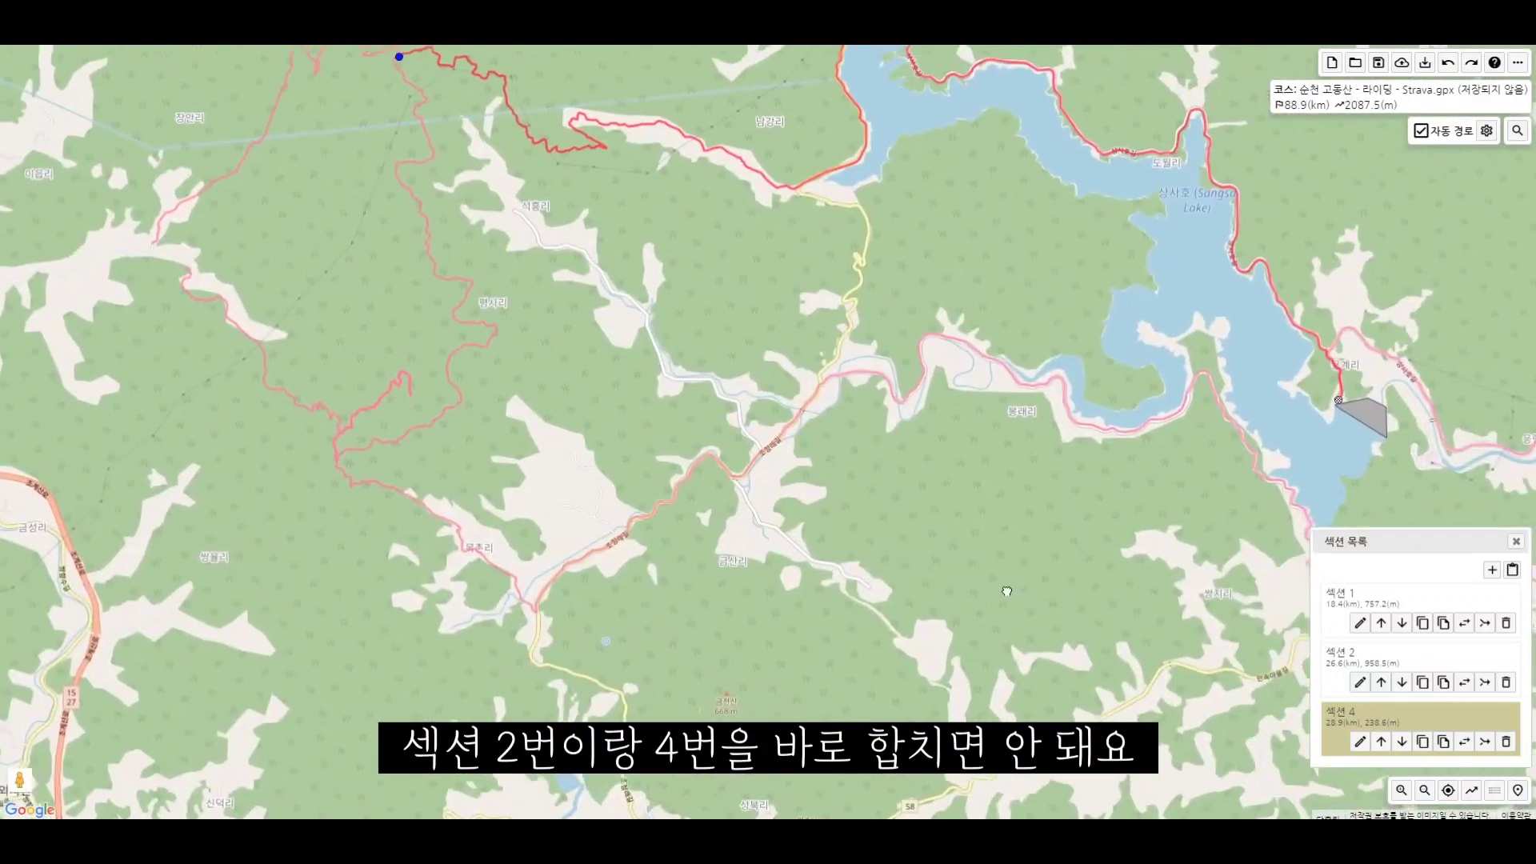
scroll(1002, 596, down, 1)
click(1341, 660)
click(1351, 716)
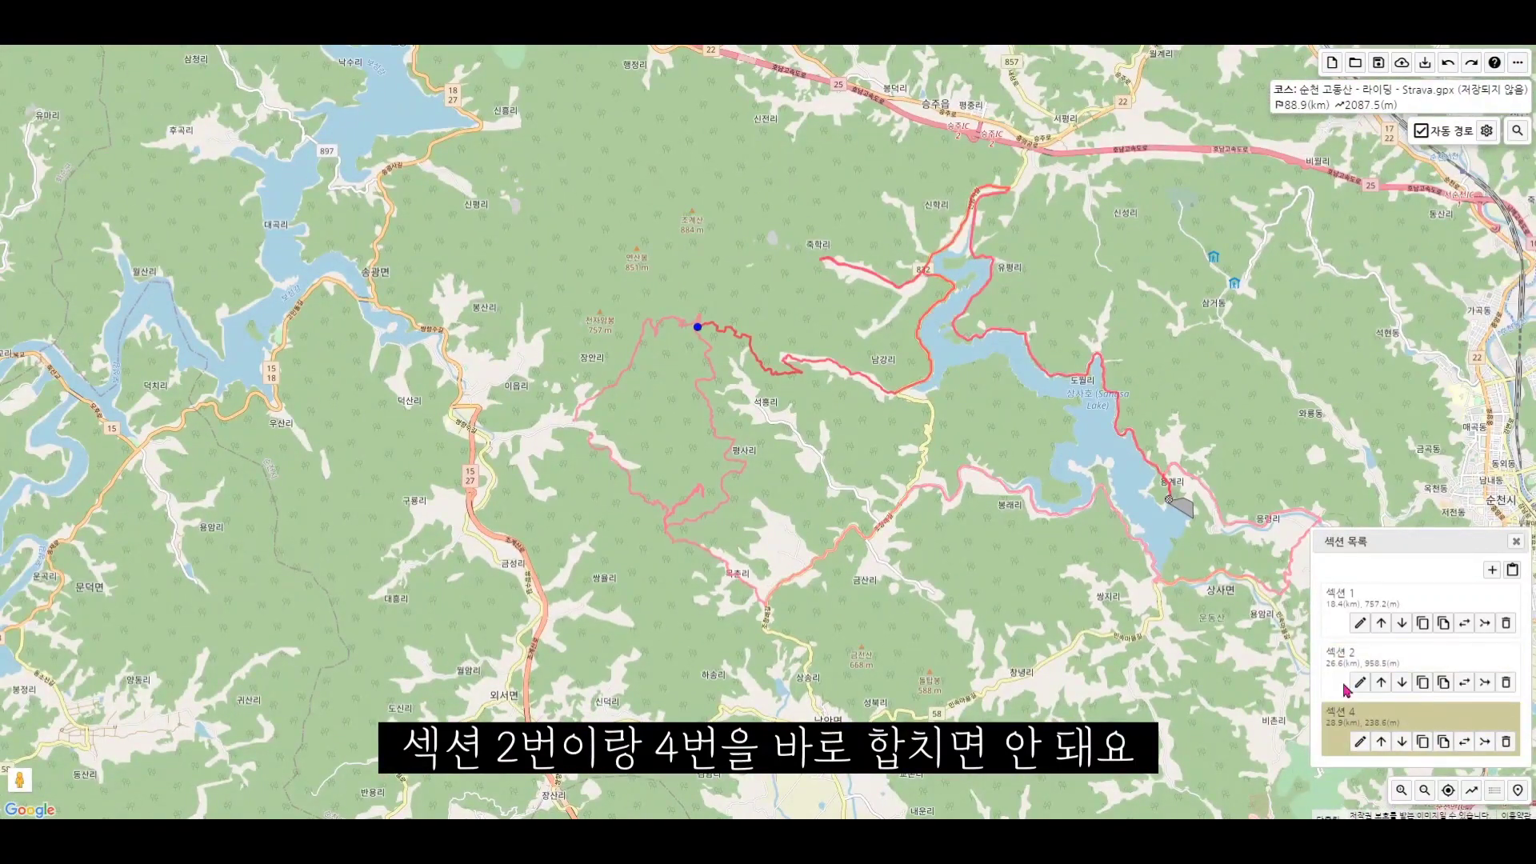
click(1344, 686)
click(1344, 717)
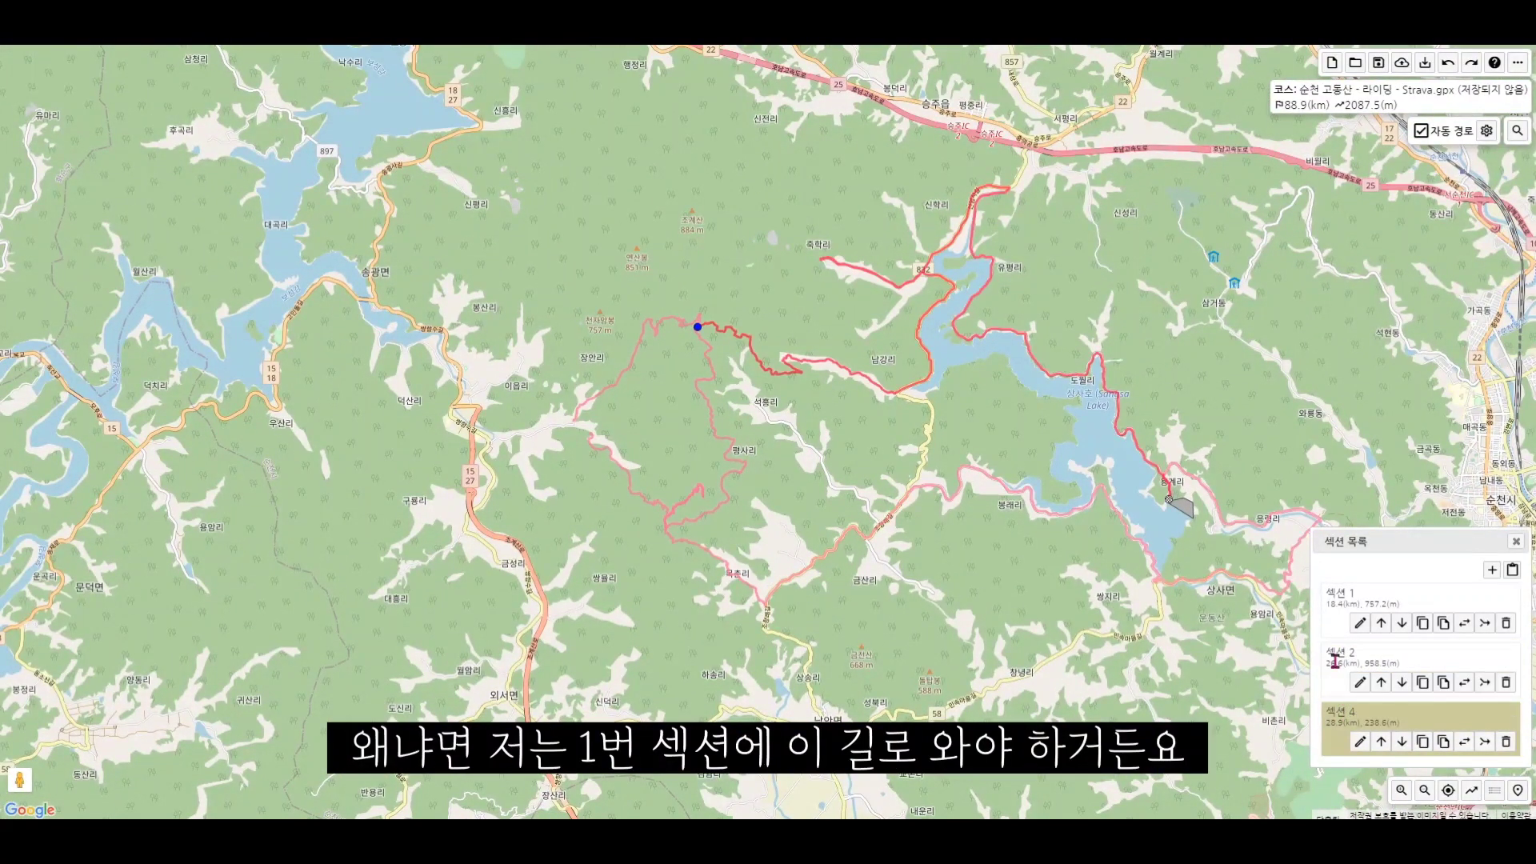
click(1336, 662)
click(1336, 596)
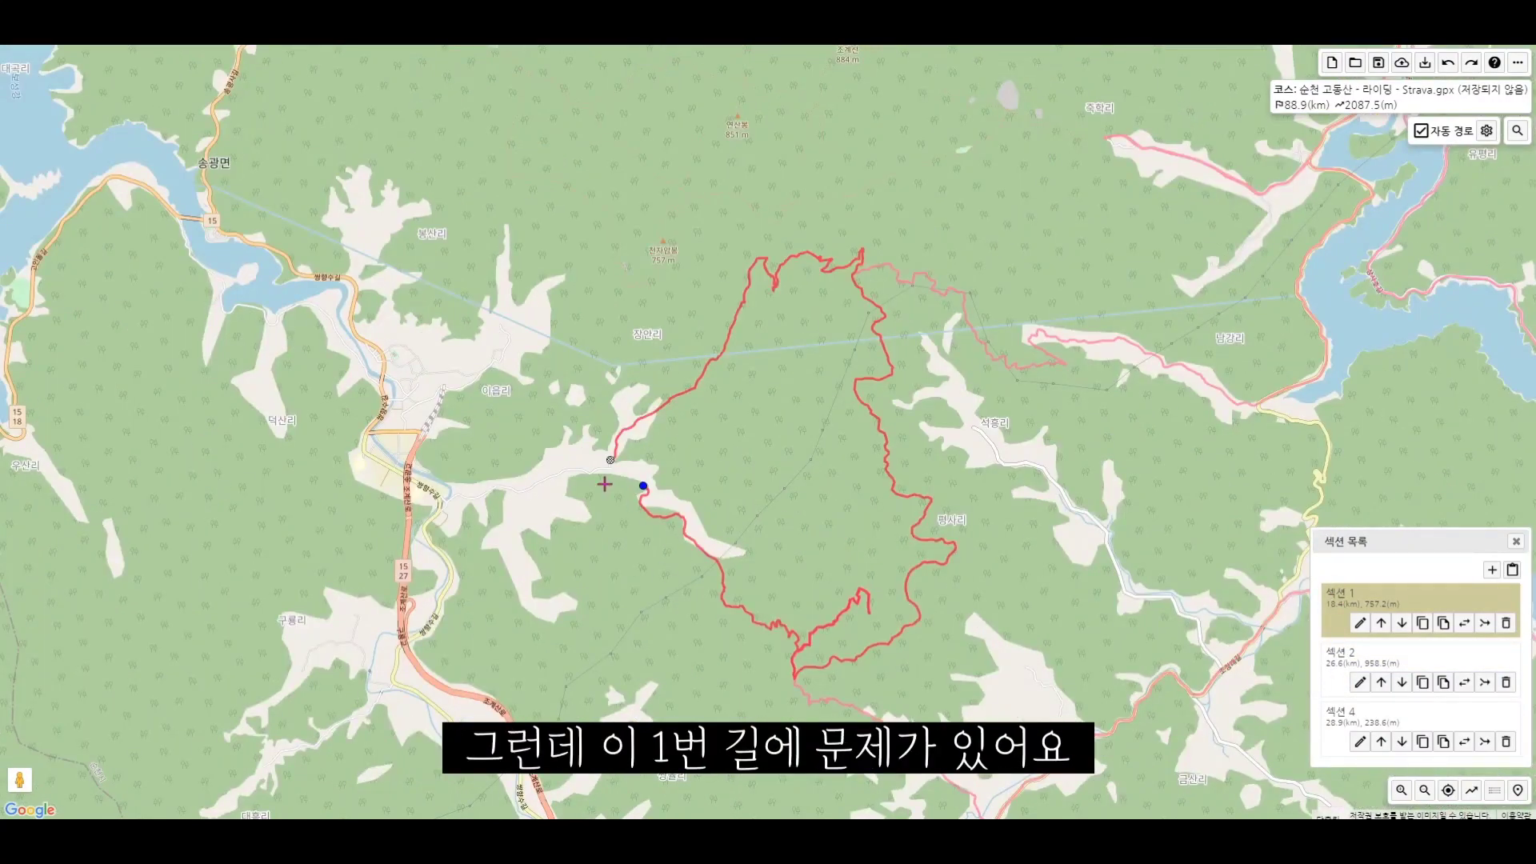
- Reverse the direction of 섹션 1, swapping its start and destination near 장안리
scroll(647, 496, up, 2)
scroll(642, 505, up, 1)
scroll(559, 337, down, 1)
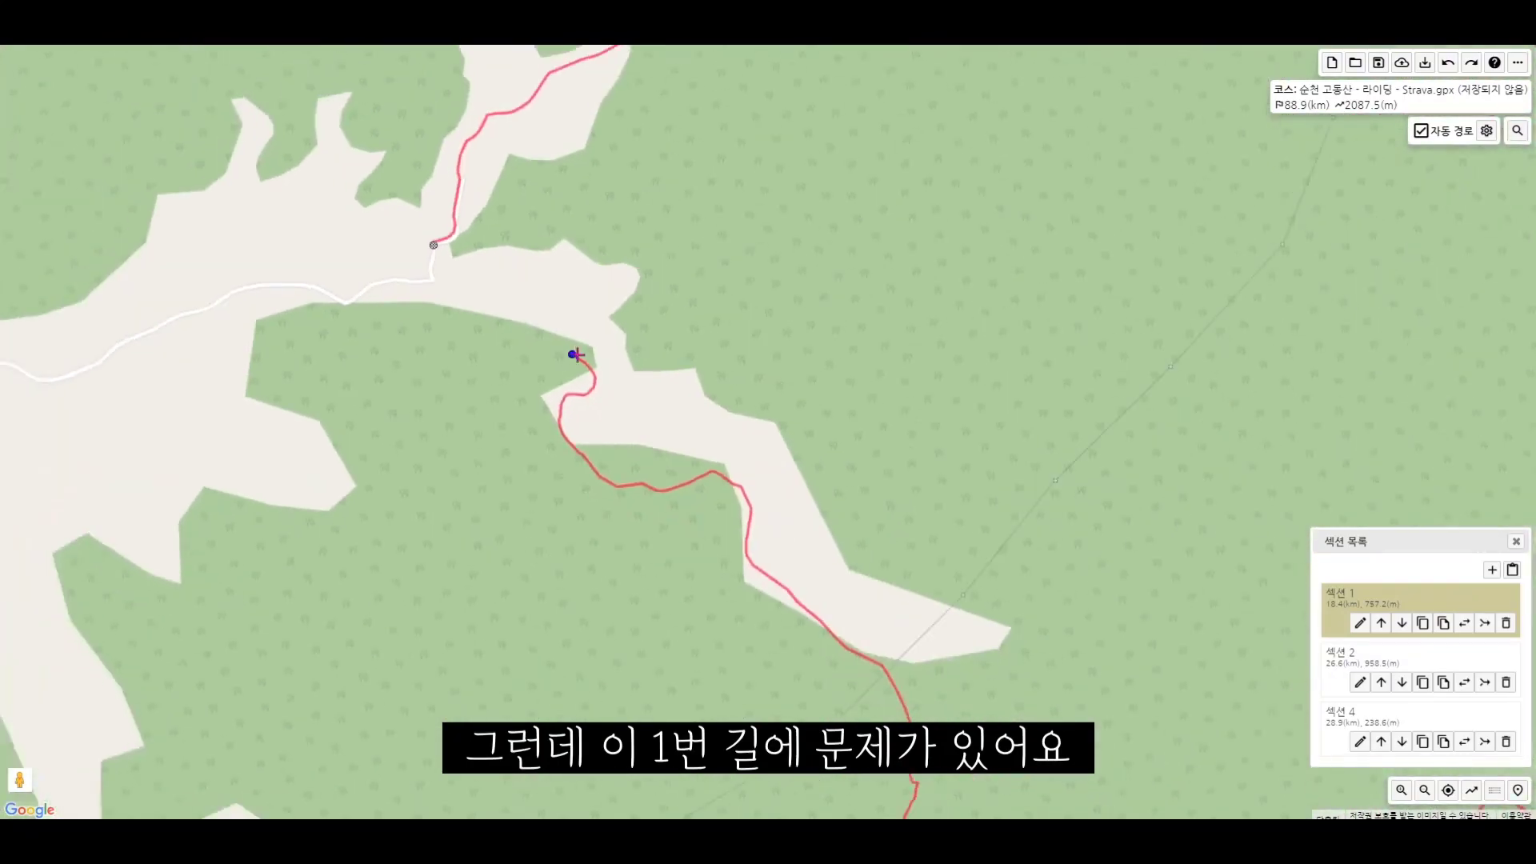
scroll(611, 373, down, 1)
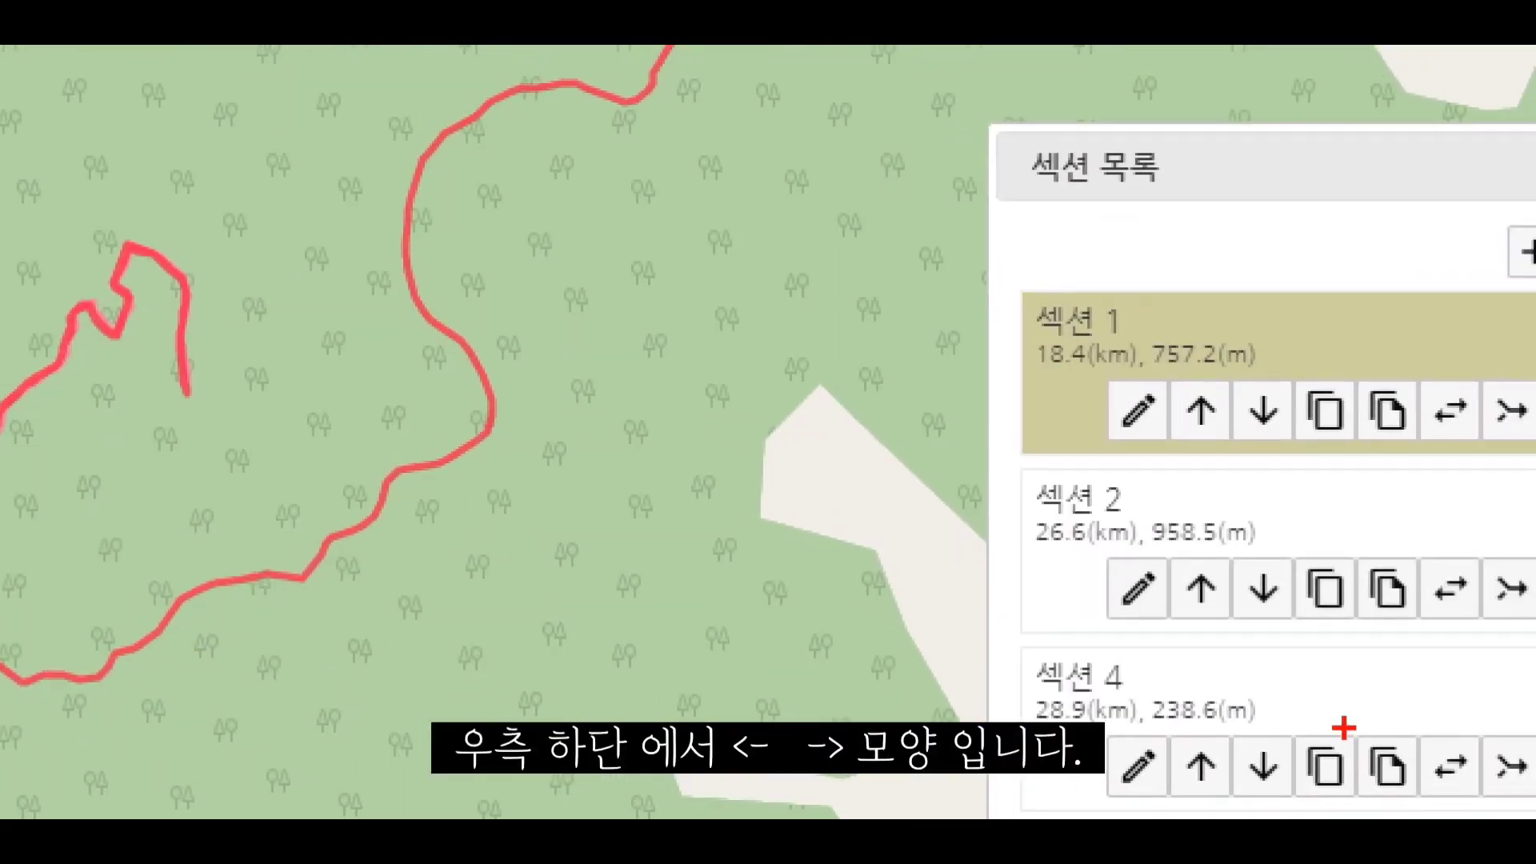
mouse_move(1445, 440)
mouse_down()
mouse_move(1410, 383)
mouse_move(1495, 374)
mouse_move(1468, 450)
mouse_up()
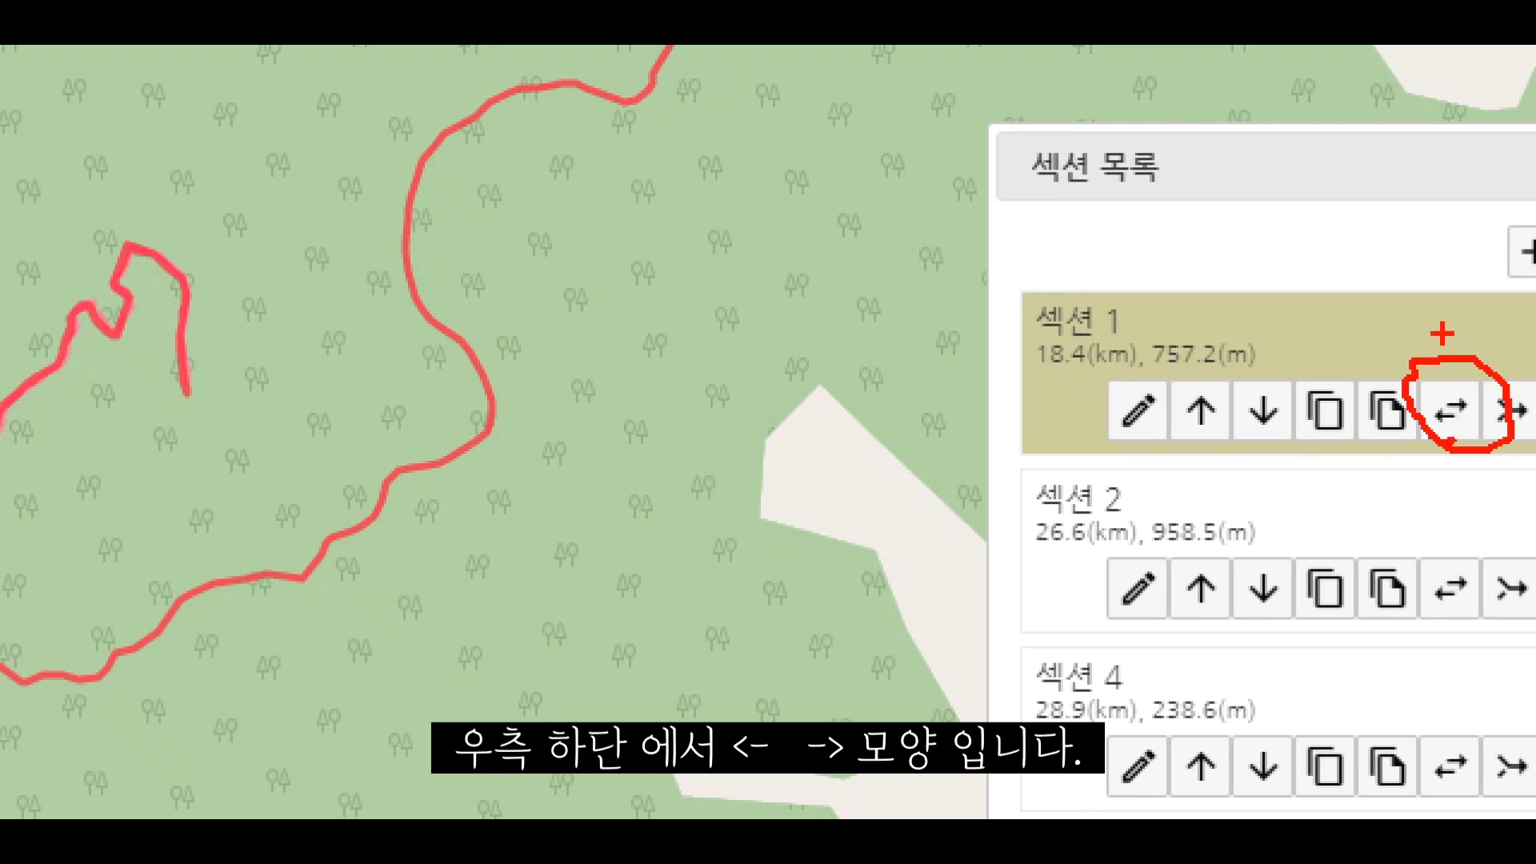
mouse_move(1419, 301)
mouse_down()
mouse_move(1445, 382)
mouse_move(1454, 339)
mouse_up()
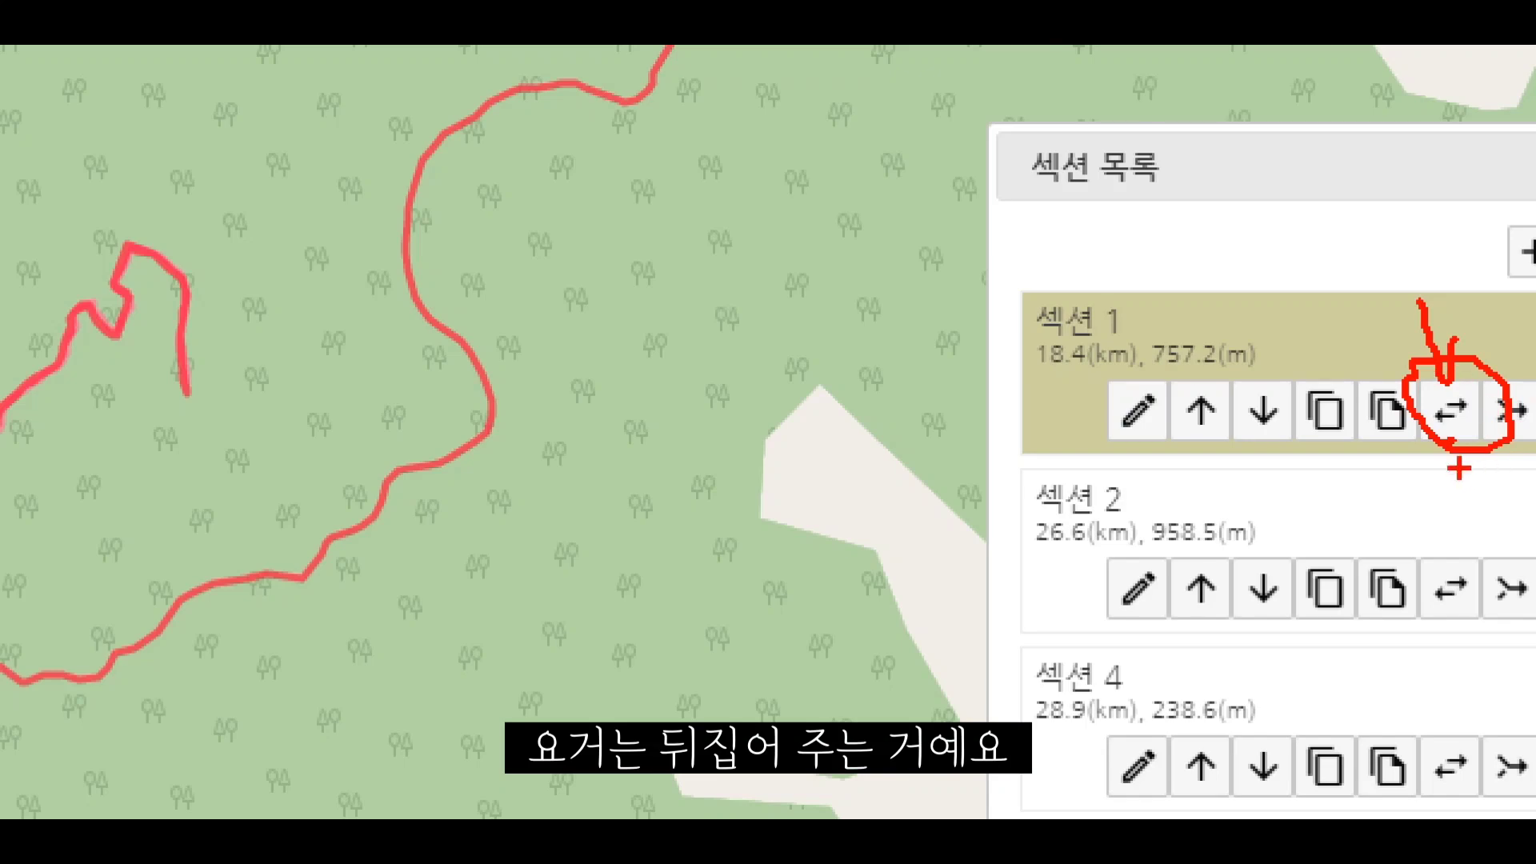
key(Escape)
drag(626, 443, 682, 489)
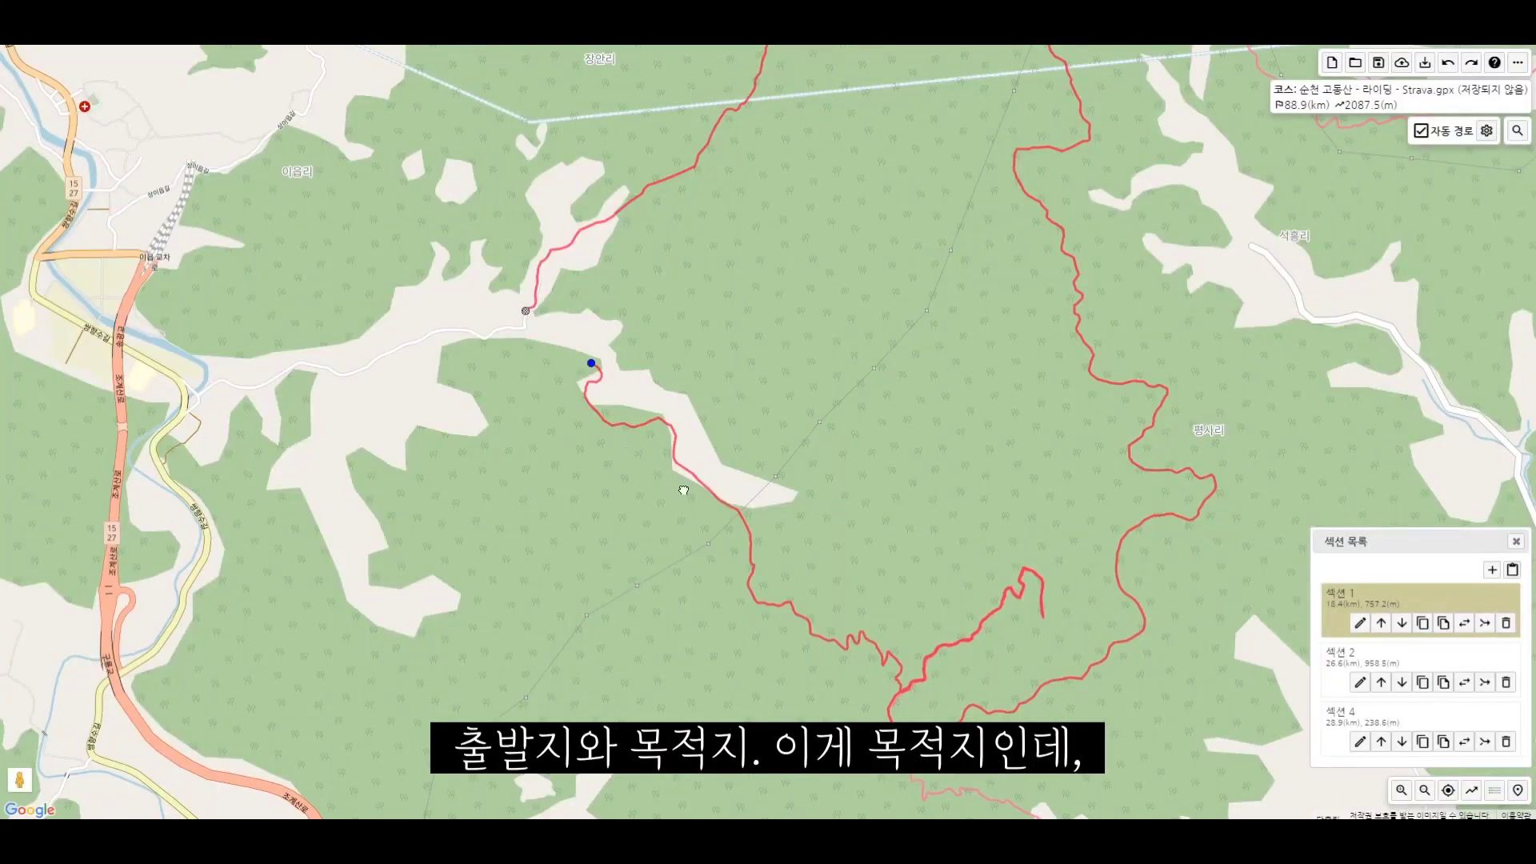
scroll(686, 470, up, 1)
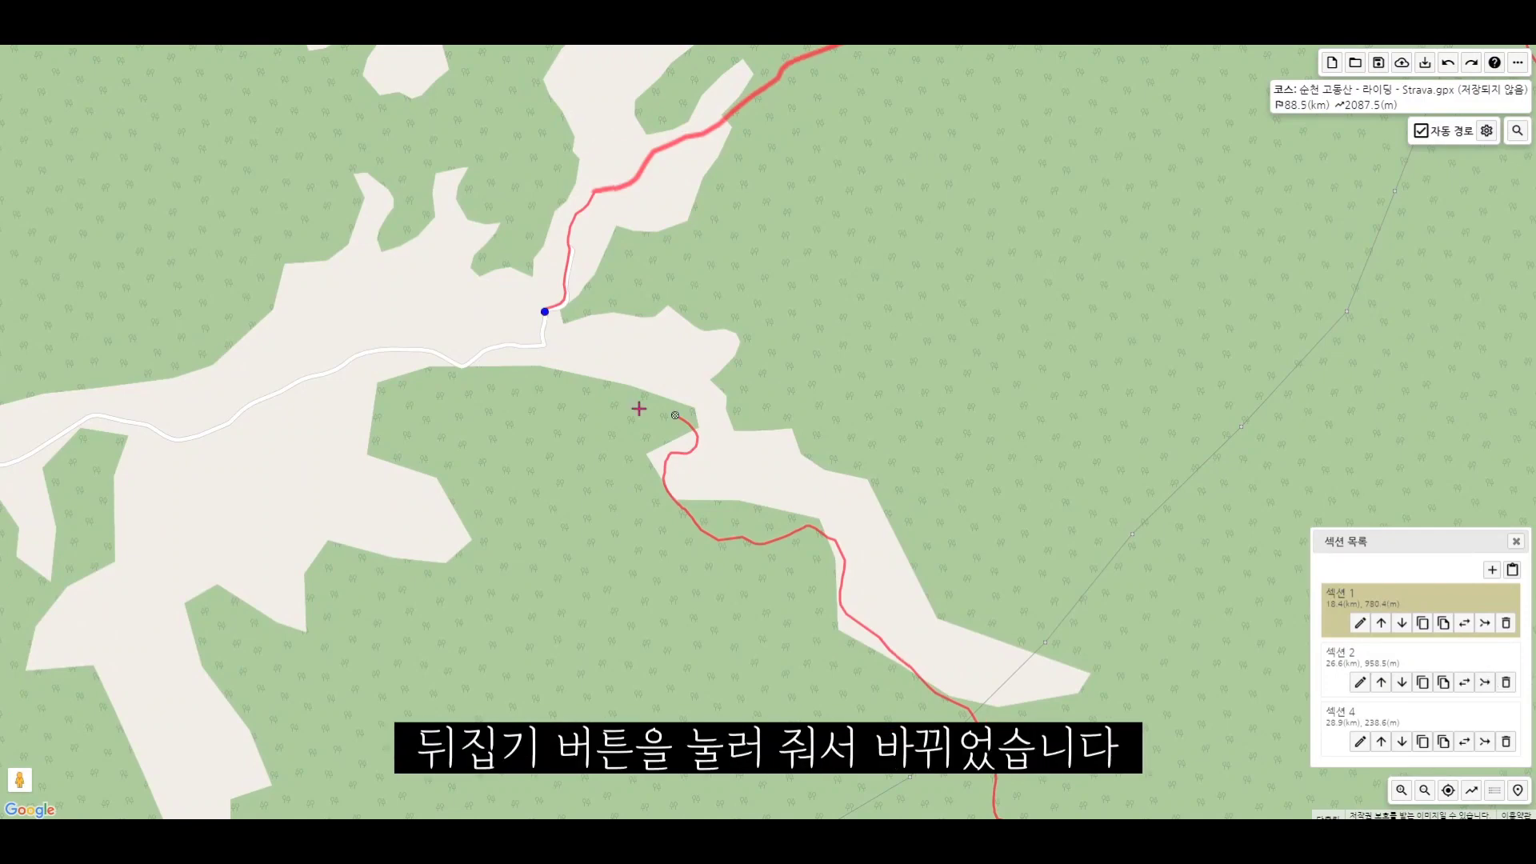
- Split the reversed 섹션 1 at the 고동산 summit, at the tip of the short spur
scroll(804, 401, down, 3)
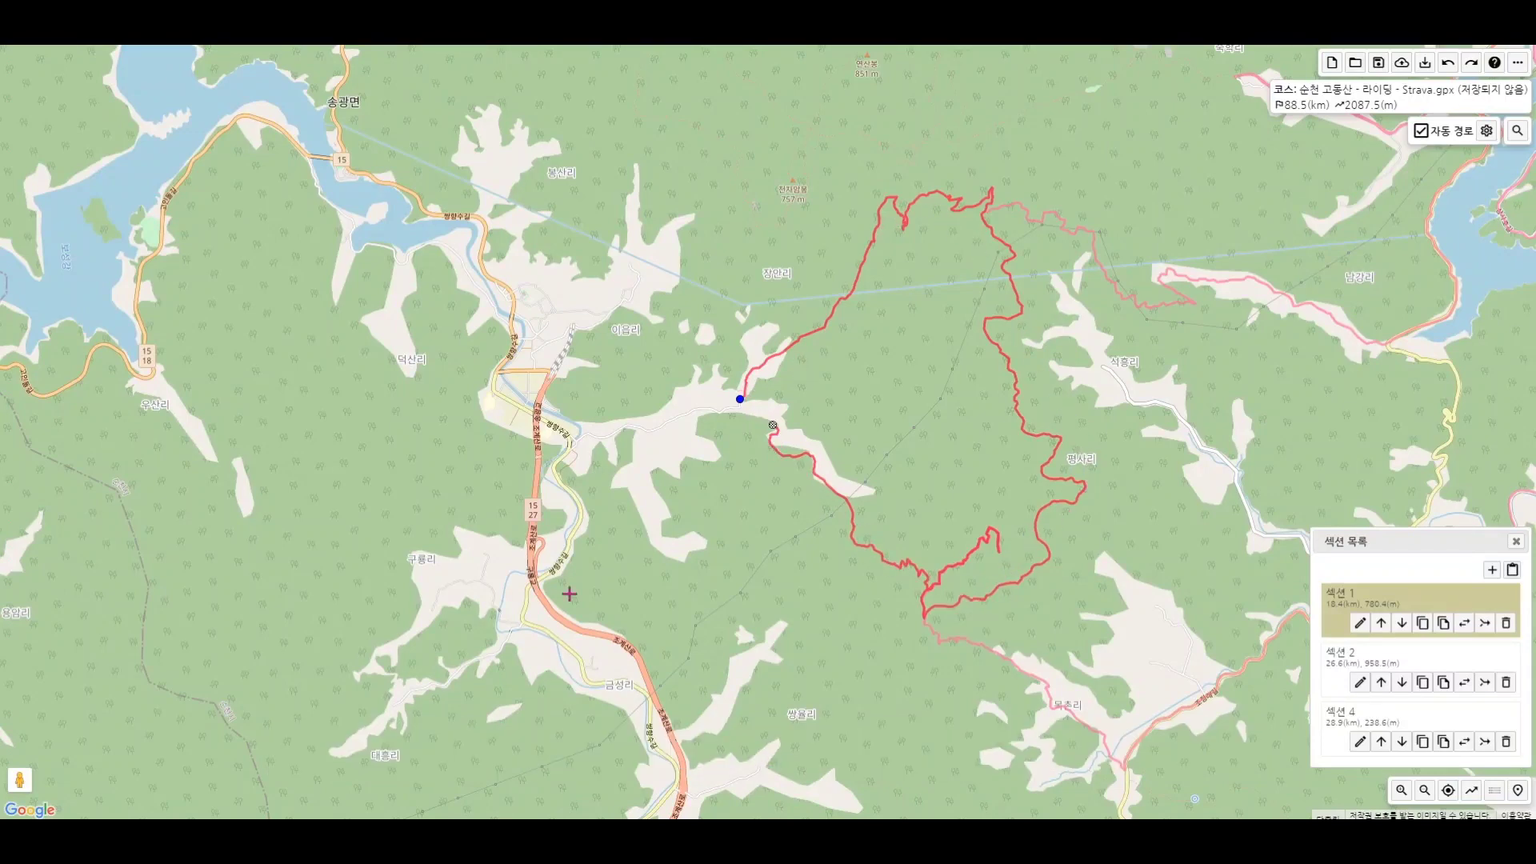
scroll(971, 576, up, 3)
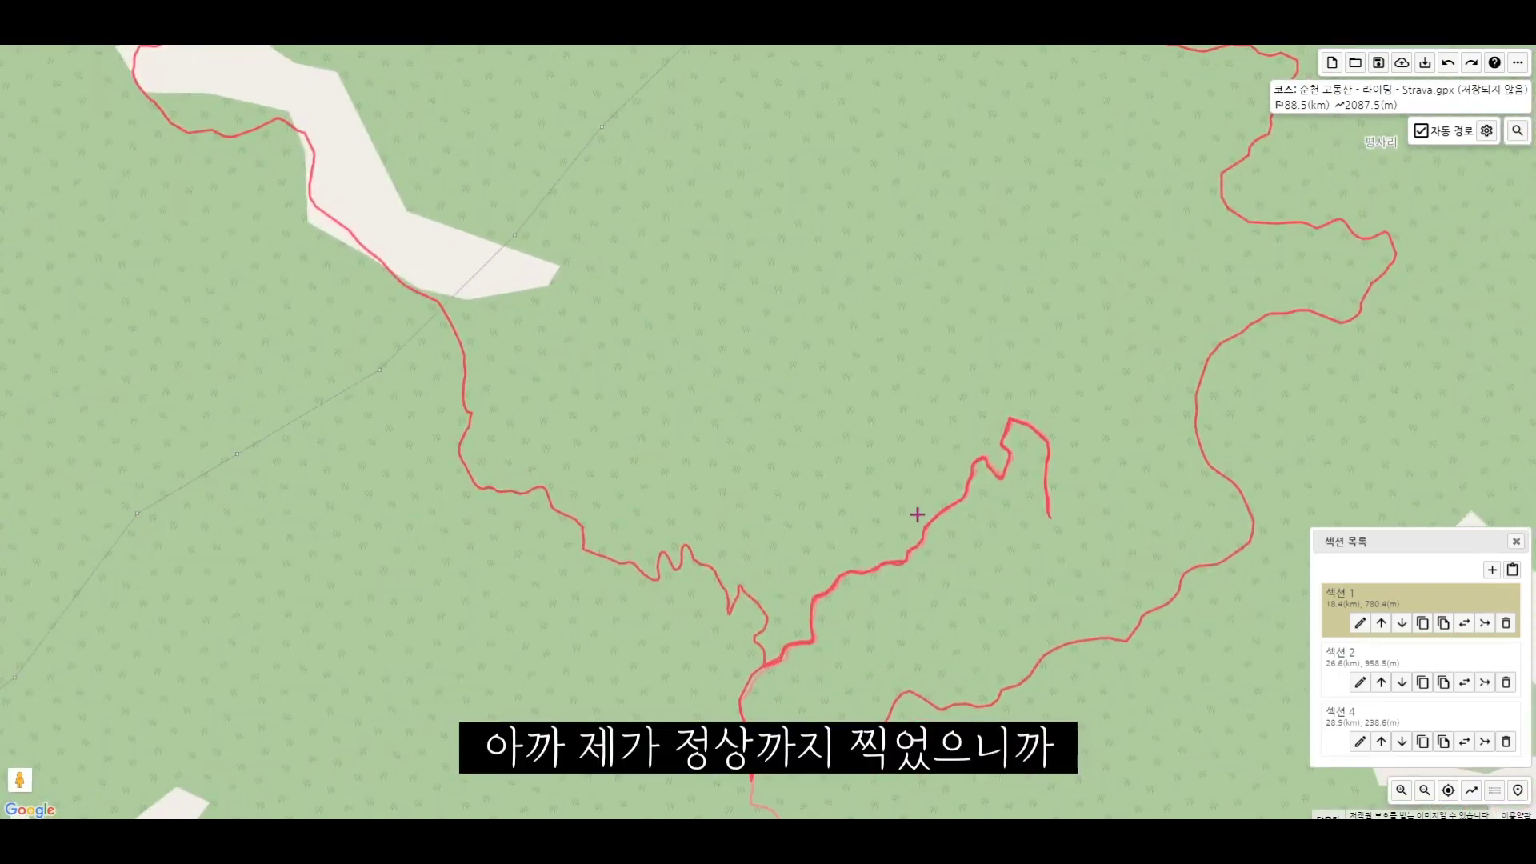
scroll(1123, 561, up, 2)
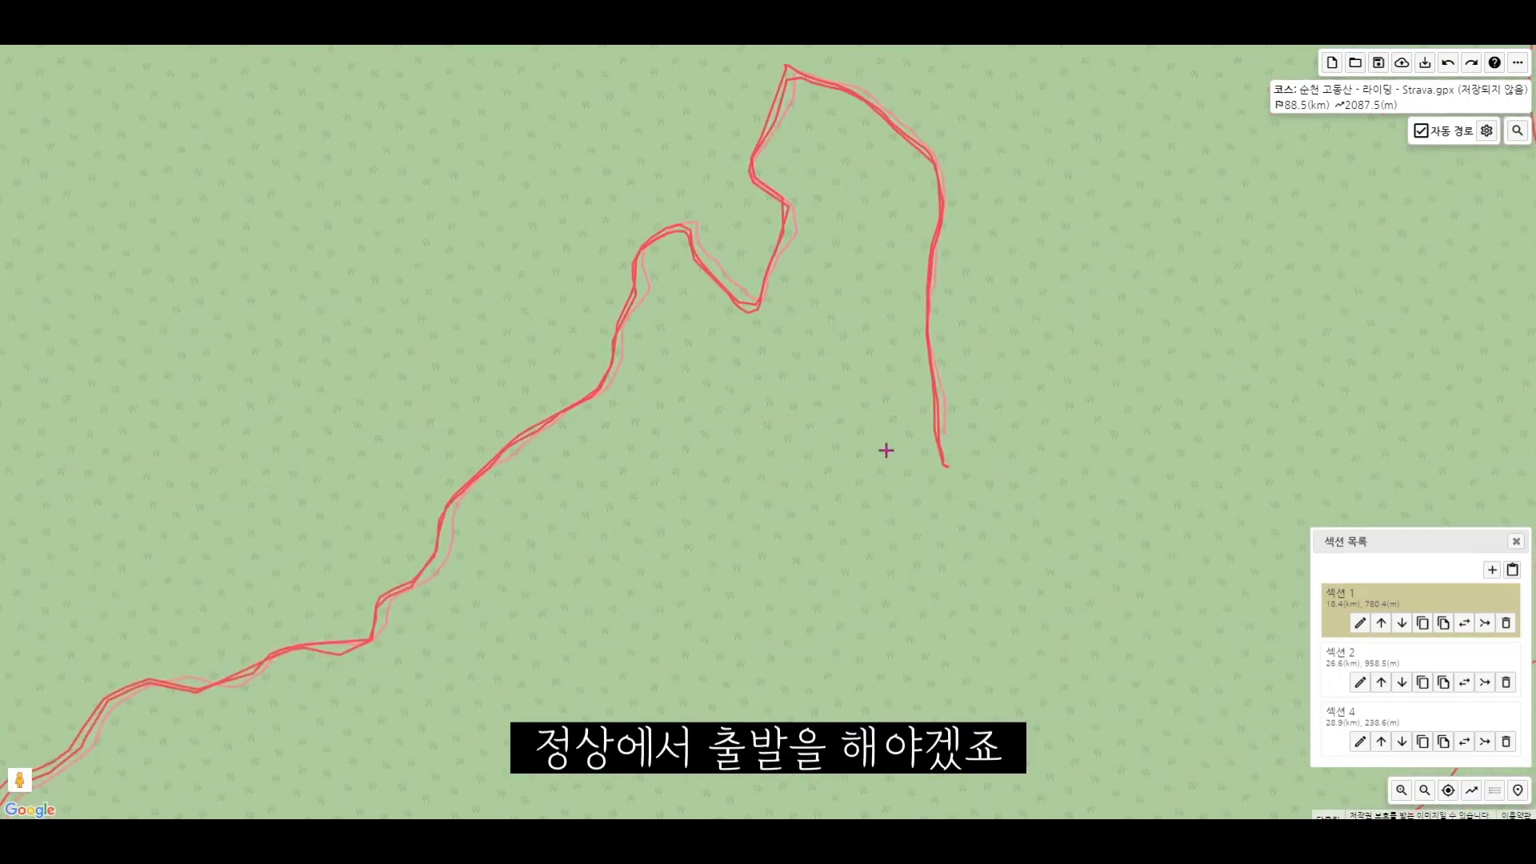
right_click(936, 438)
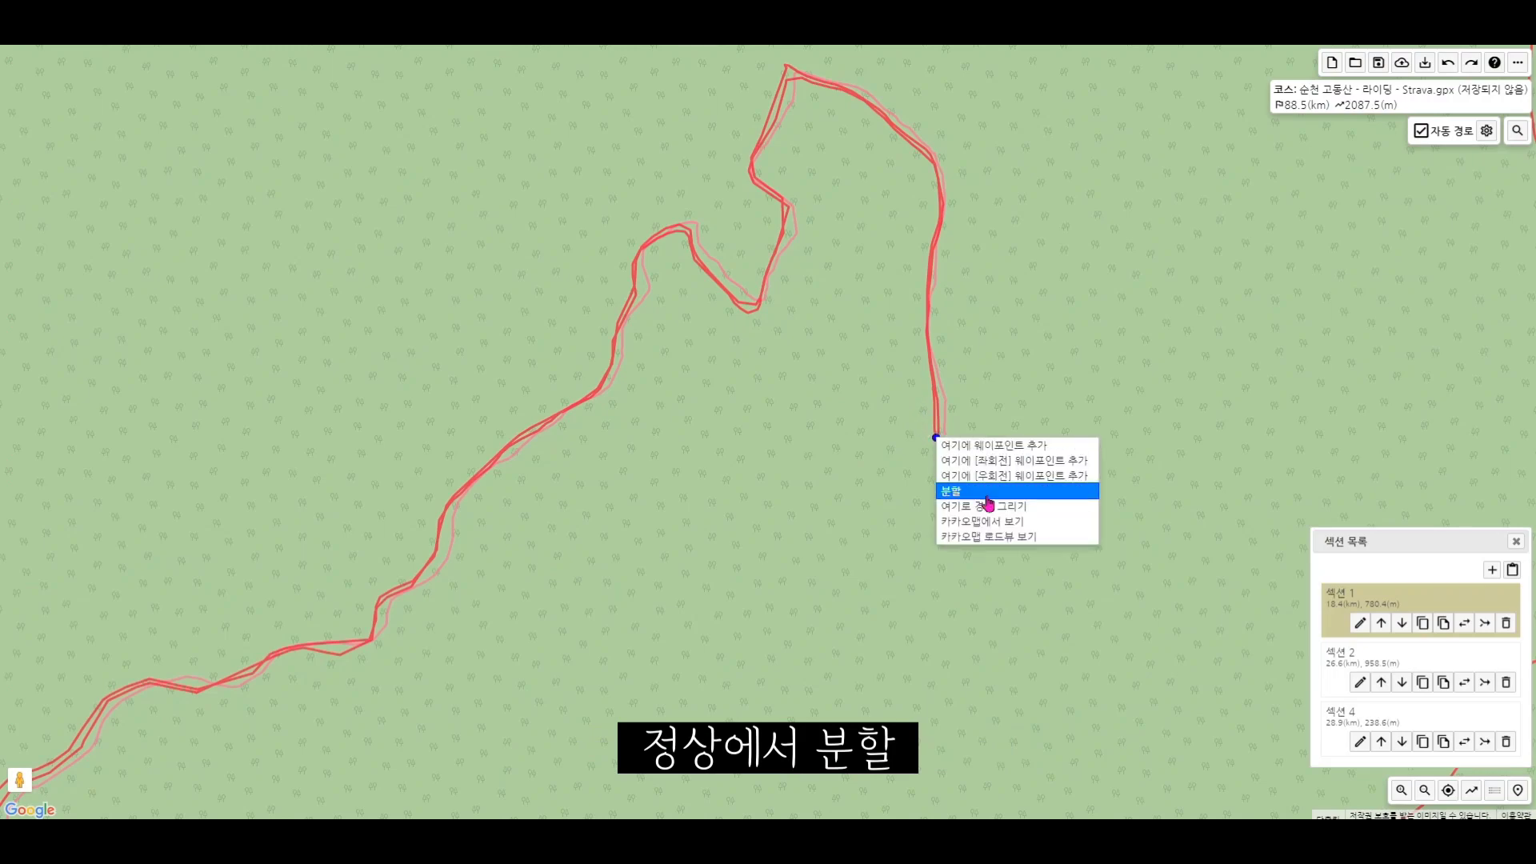
click(988, 493)
scroll(984, 480, down, 2)
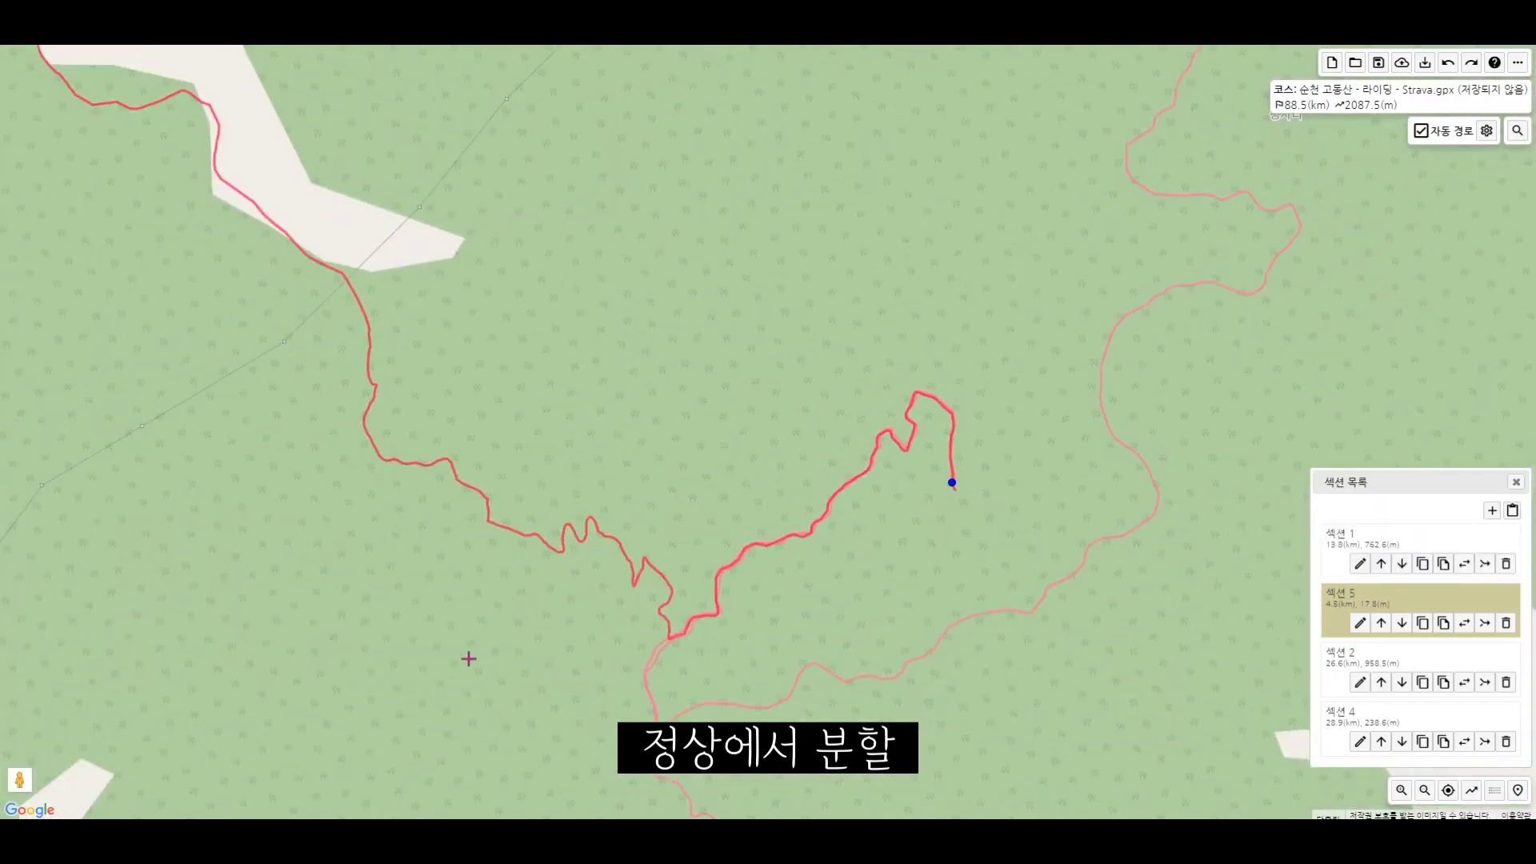
- Examine 섹션 5 from the summit to its end and 섹션 1 around its northern bend
drag(559, 427, 762, 591)
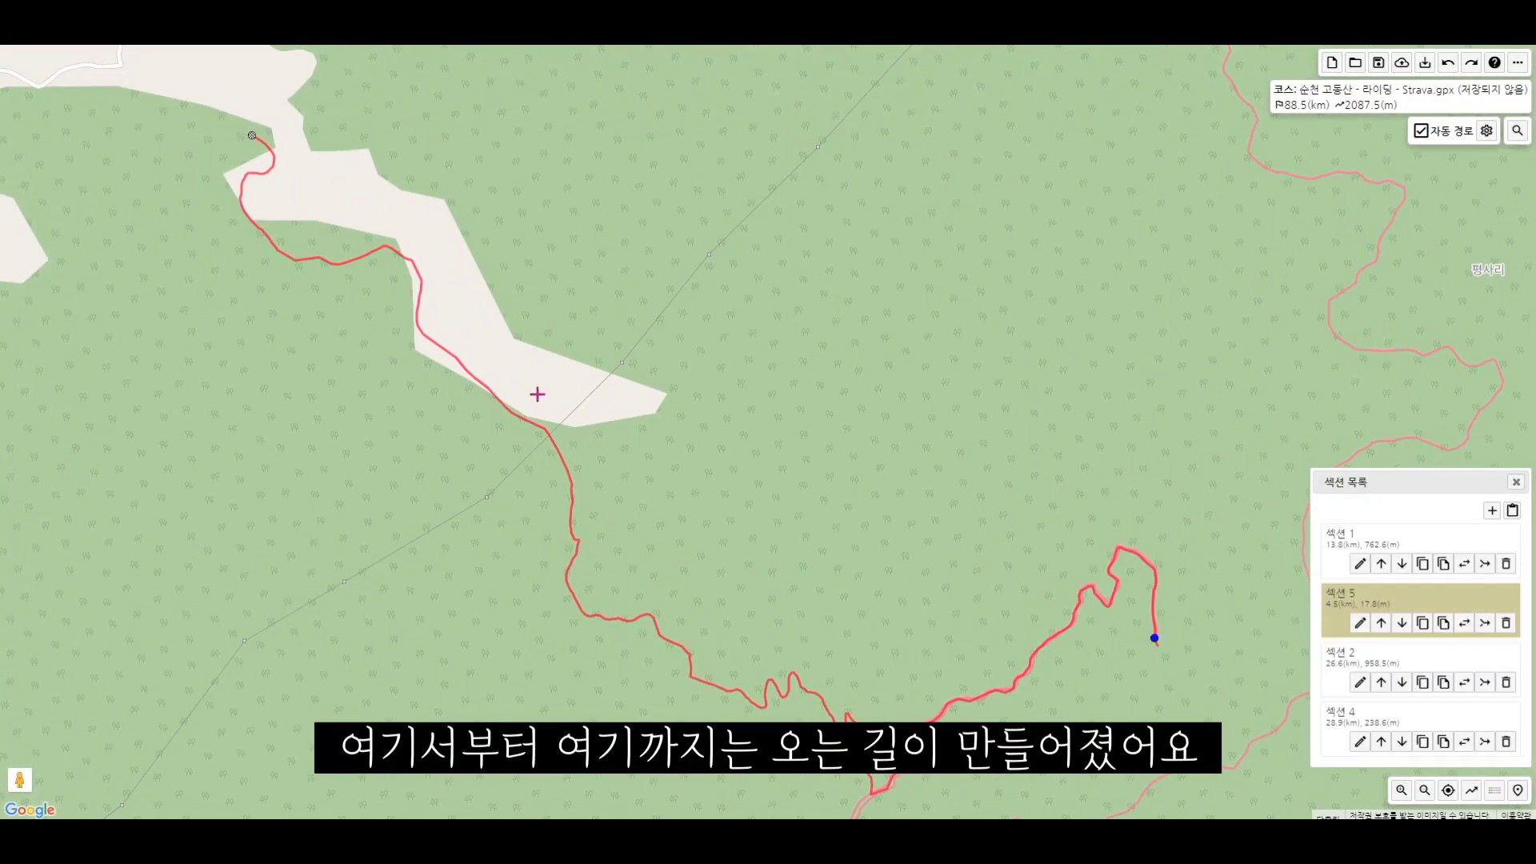
drag(538, 394, 601, 264)
scroll(834, 398, down, 1)
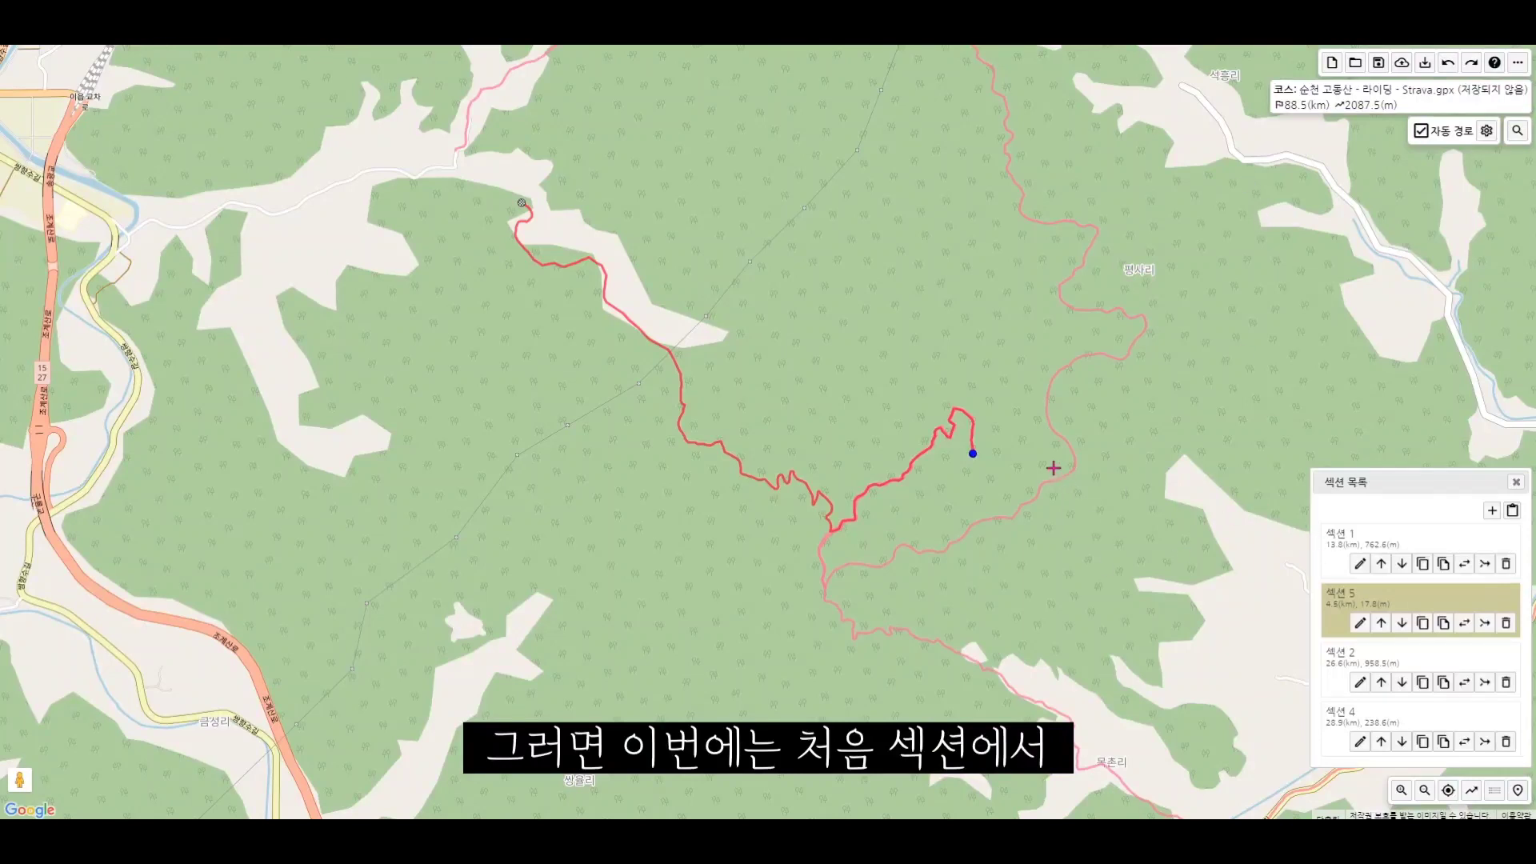
click(1372, 542)
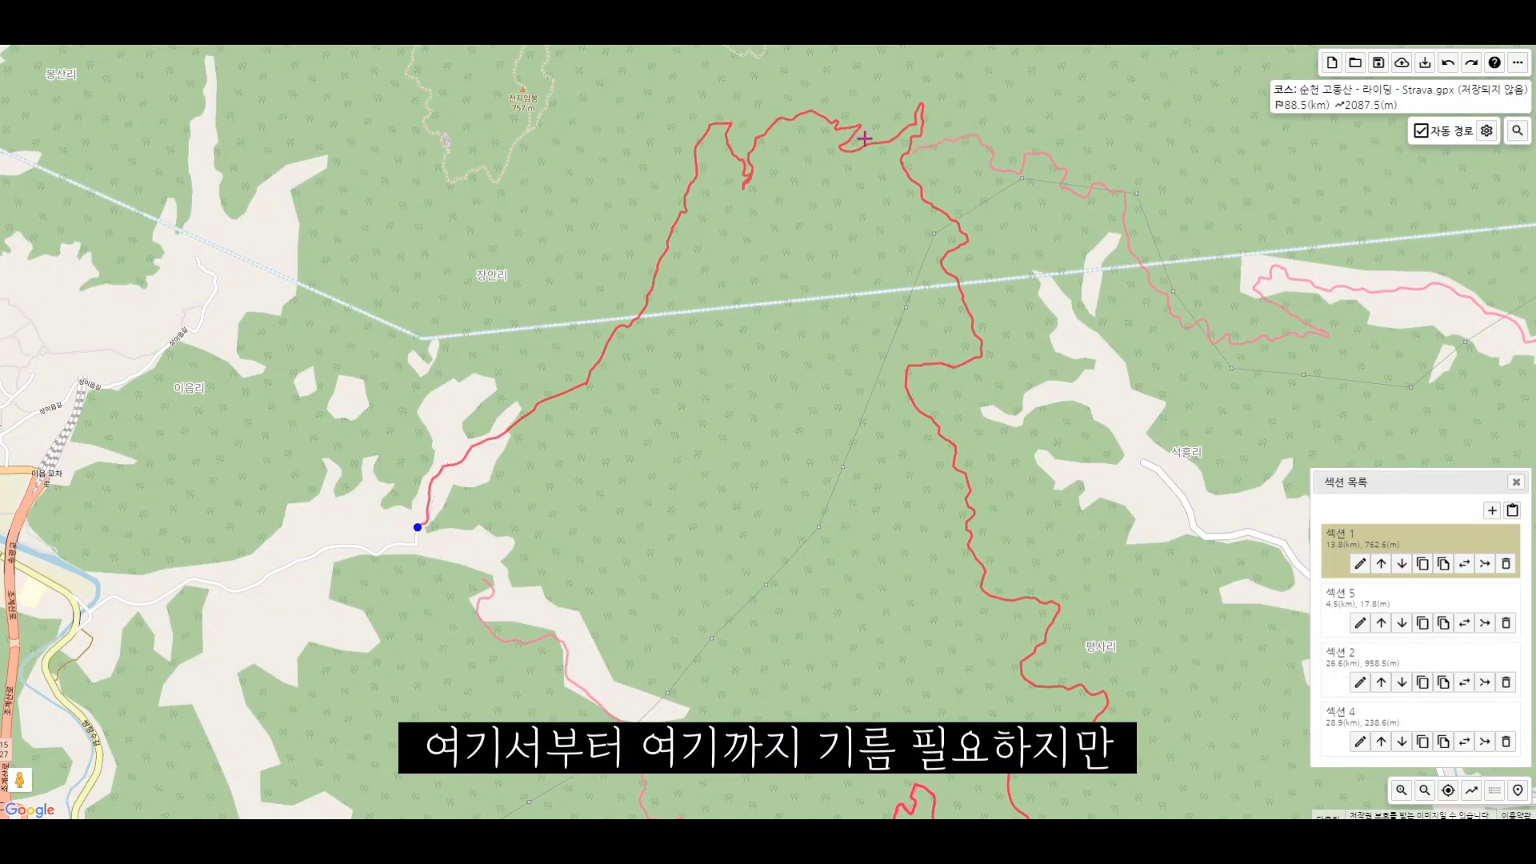
- Split 섹션 1 just south of its northern bend, at the junction where it meets 섹션 4
scroll(953, 312, up, 3)
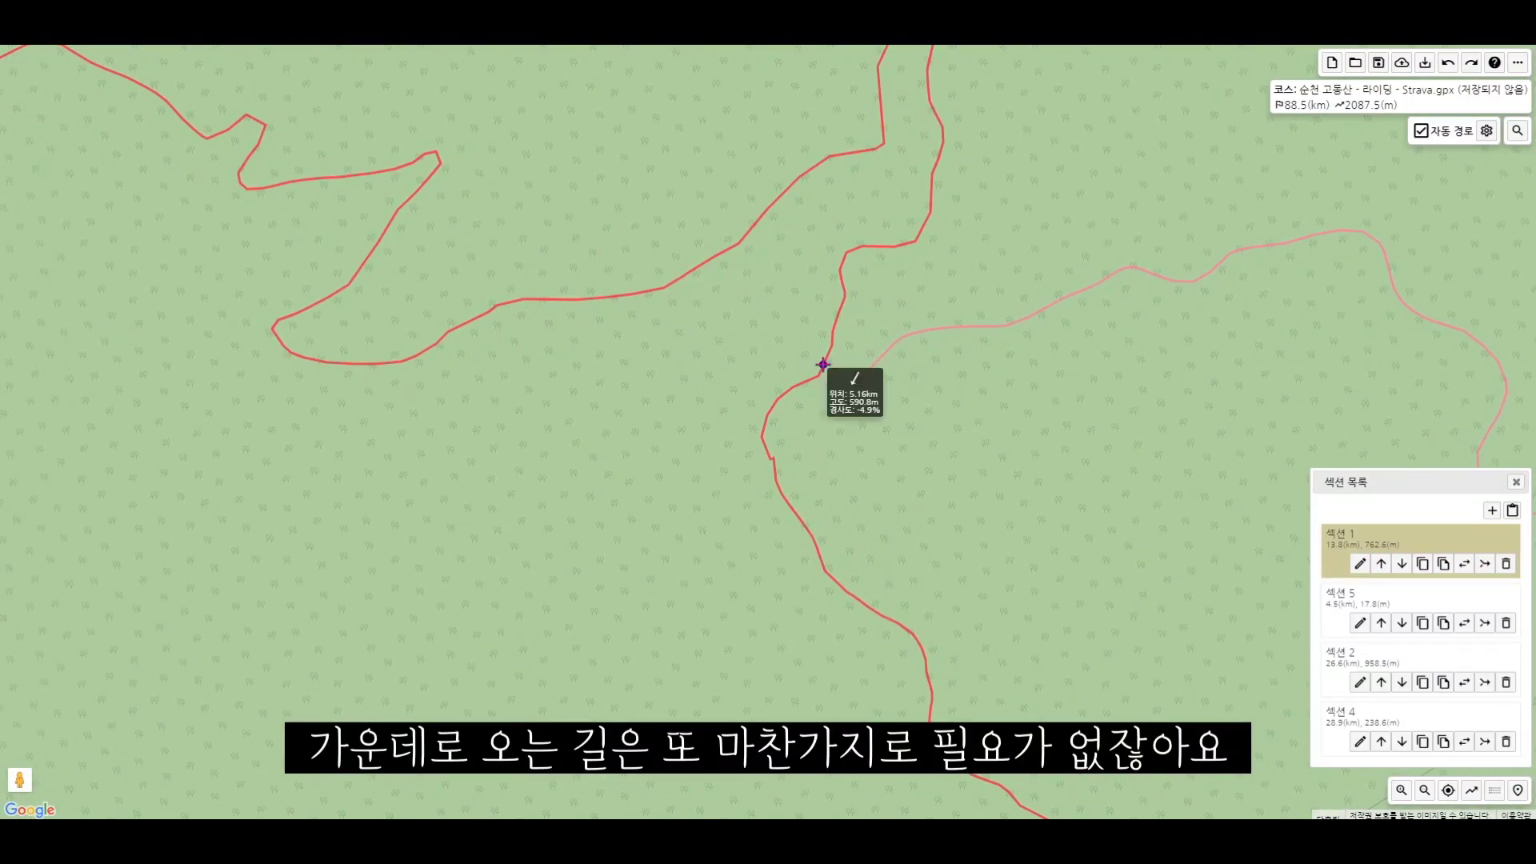
right_click(822, 364)
click(851, 415)
- Delete the split-off 섹션 6 that runs through the middle from the northern junction to the summit
scroll(917, 616, down, 2)
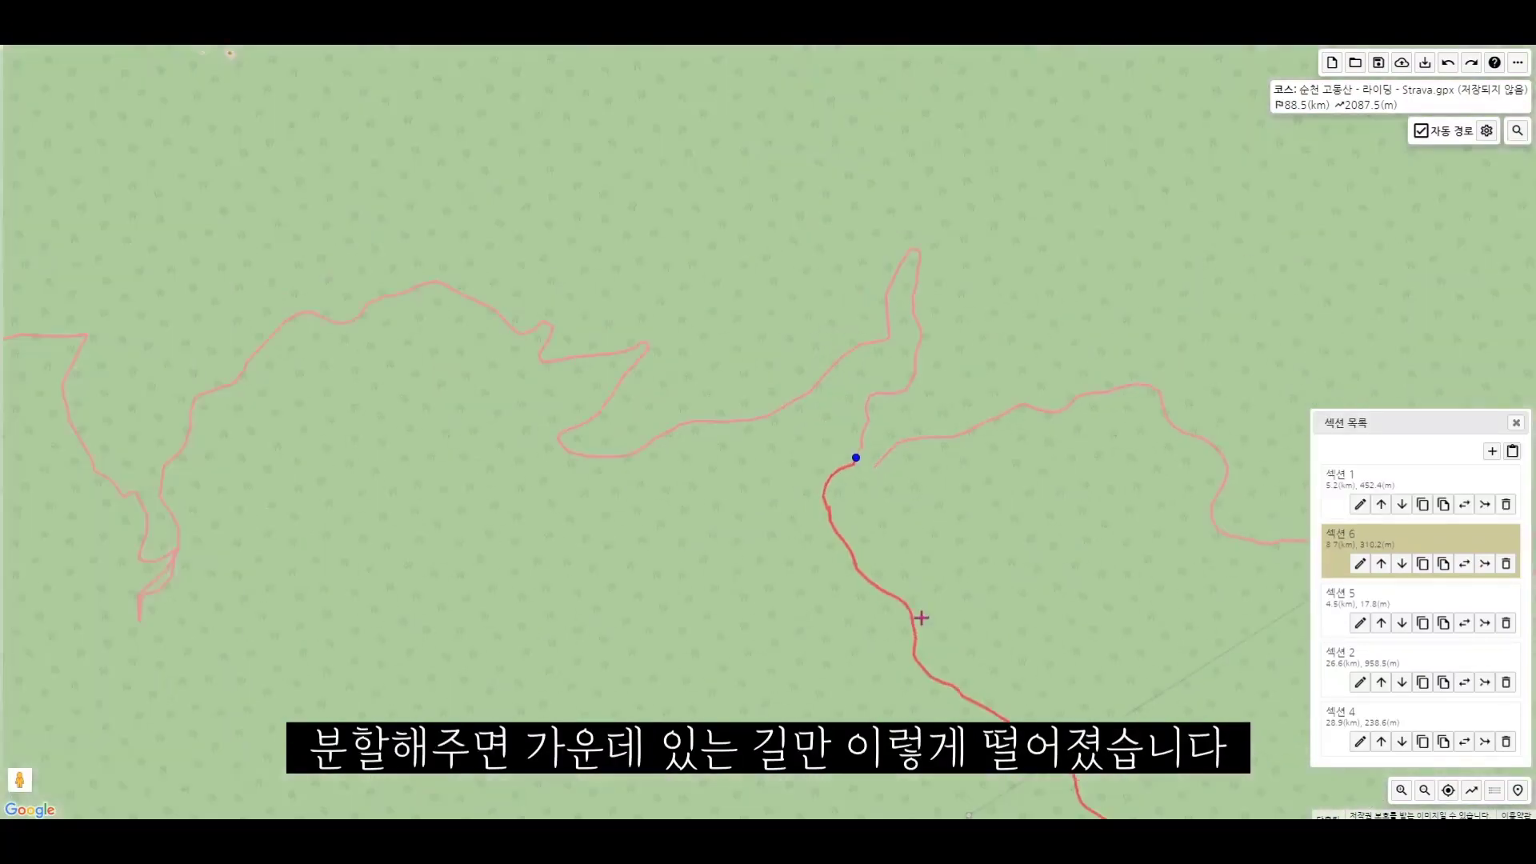
drag(823, 710, 818, 341)
drag(814, 573, 865, 208)
scroll(1042, 501, down, 1)
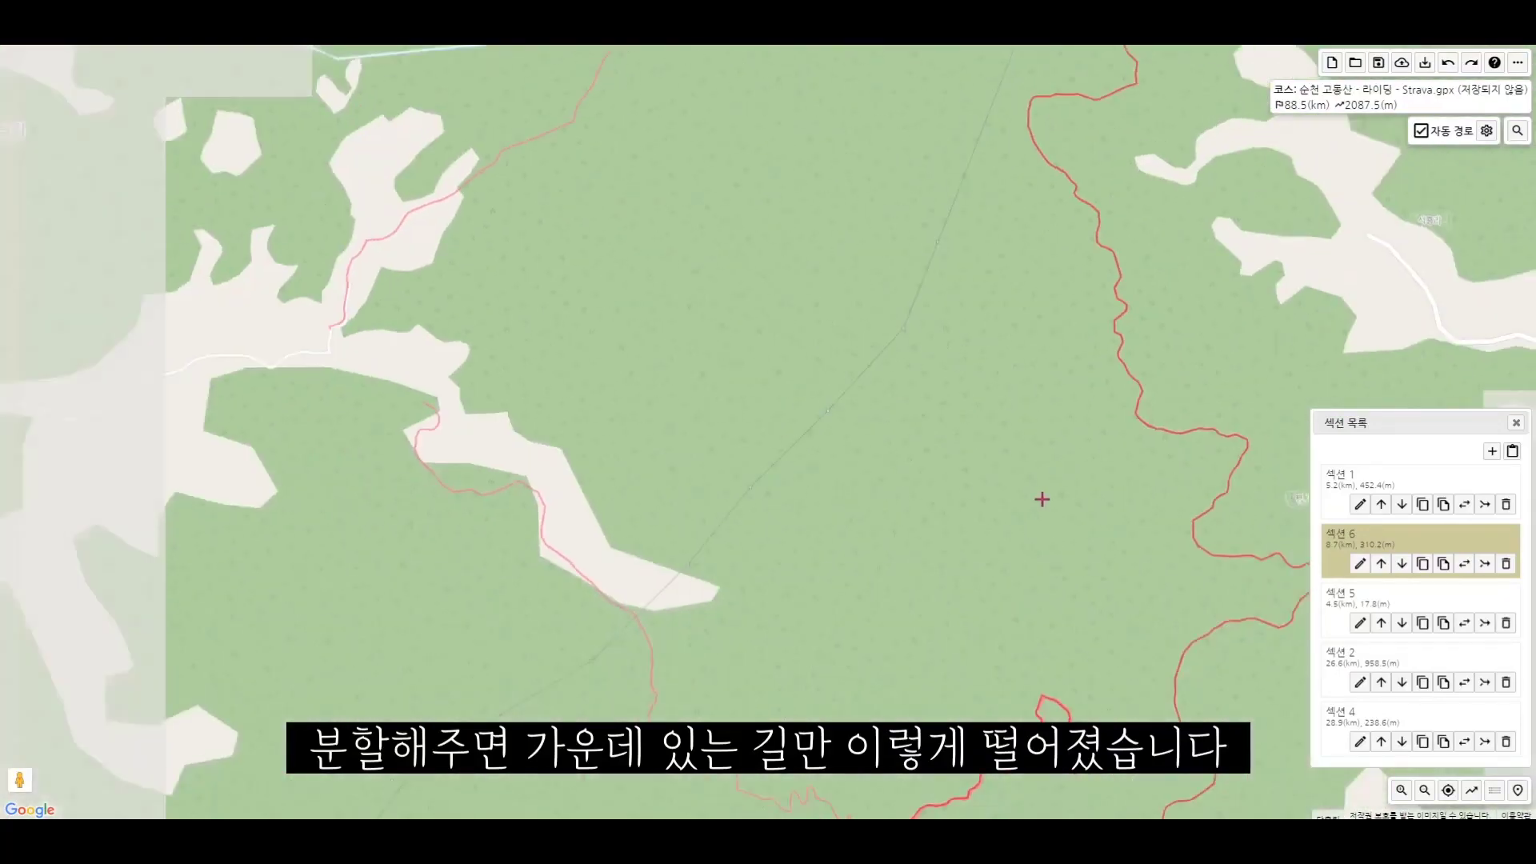
drag(1010, 565, 981, 507)
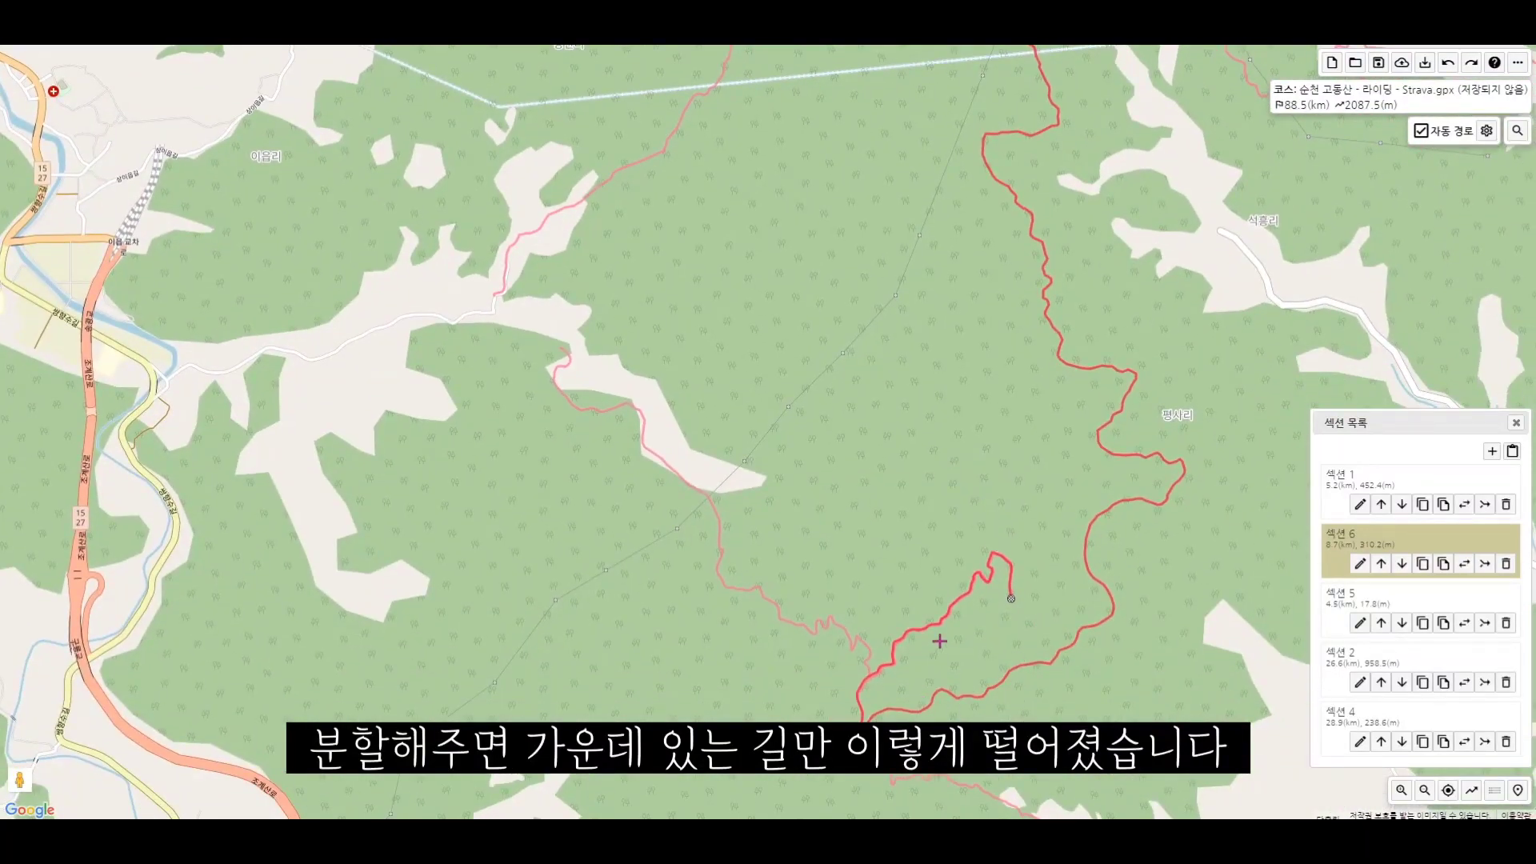
click(1505, 564)
scroll(1049, 432, down, 2)
drag(1049, 418, 953, 377)
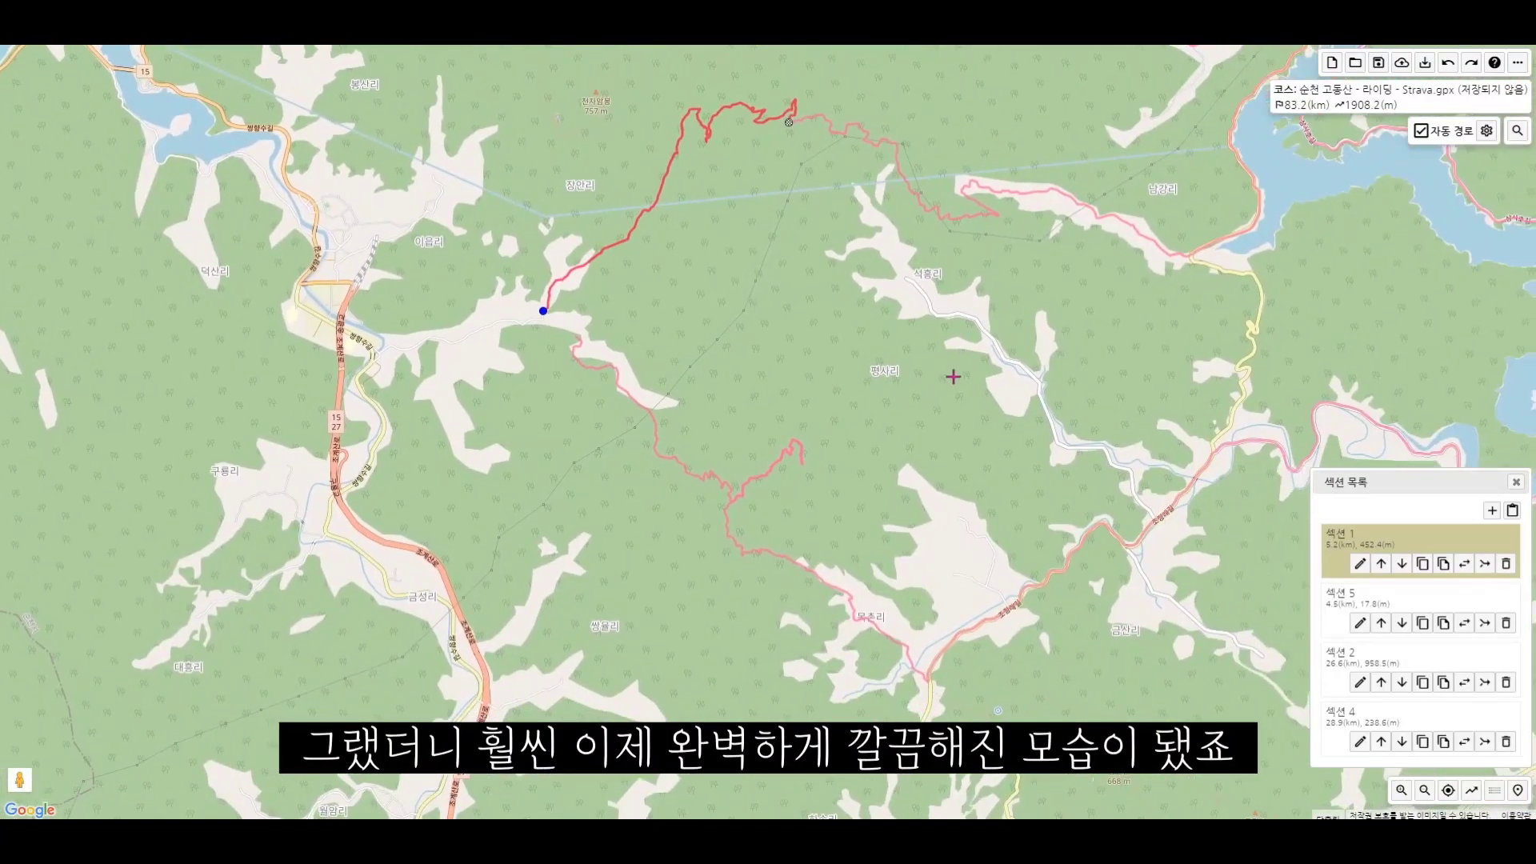
- Extend the end of 섹션 5 to the nearby end of 섹션 1 on the village road south of 장안리
drag(1053, 236, 953, 260)
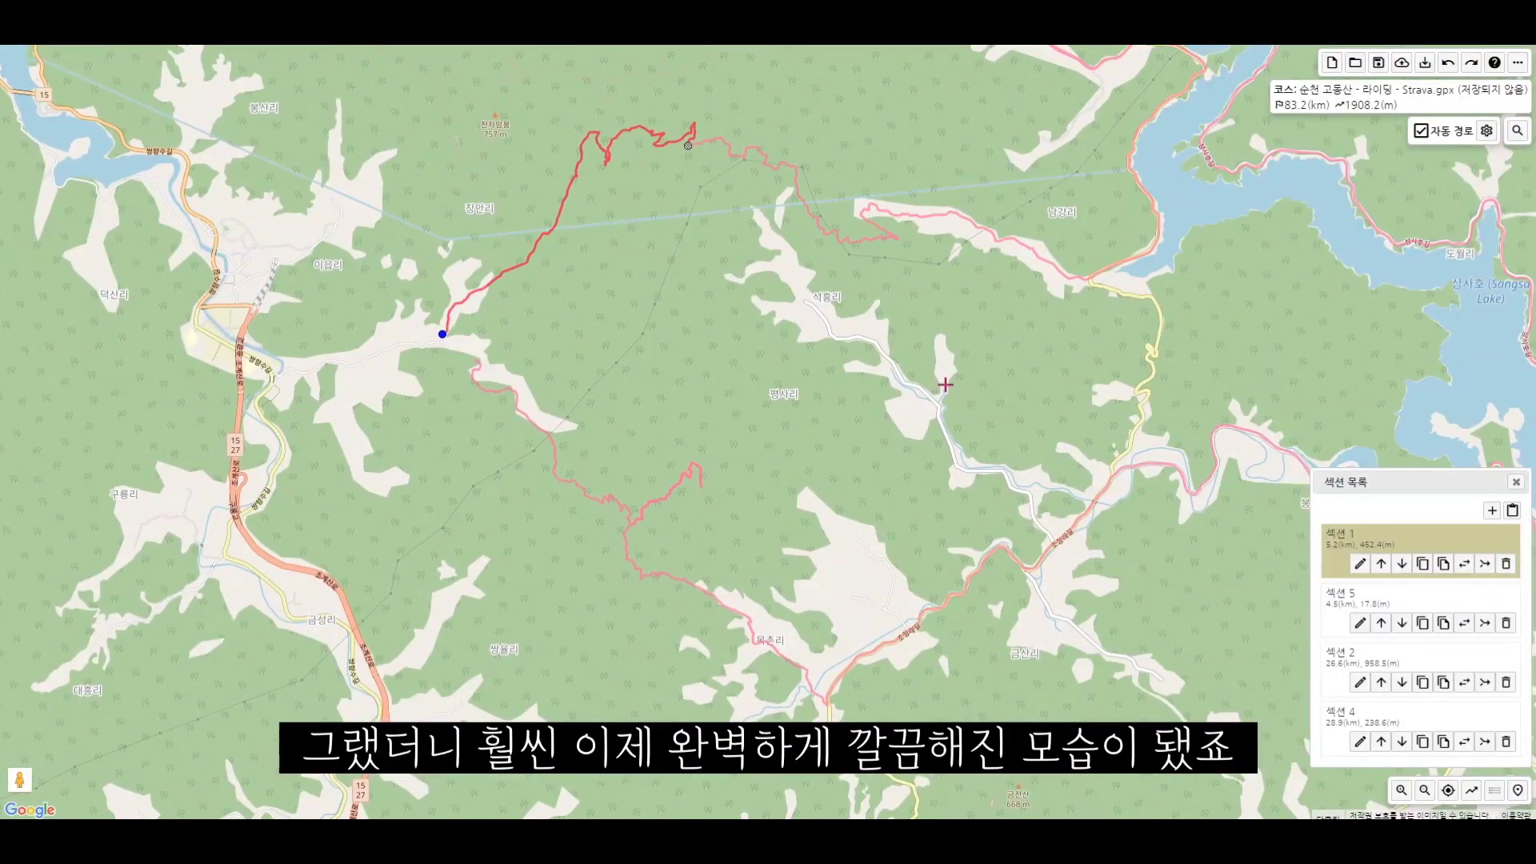
scroll(648, 421, up, 1)
drag(516, 329, 675, 523)
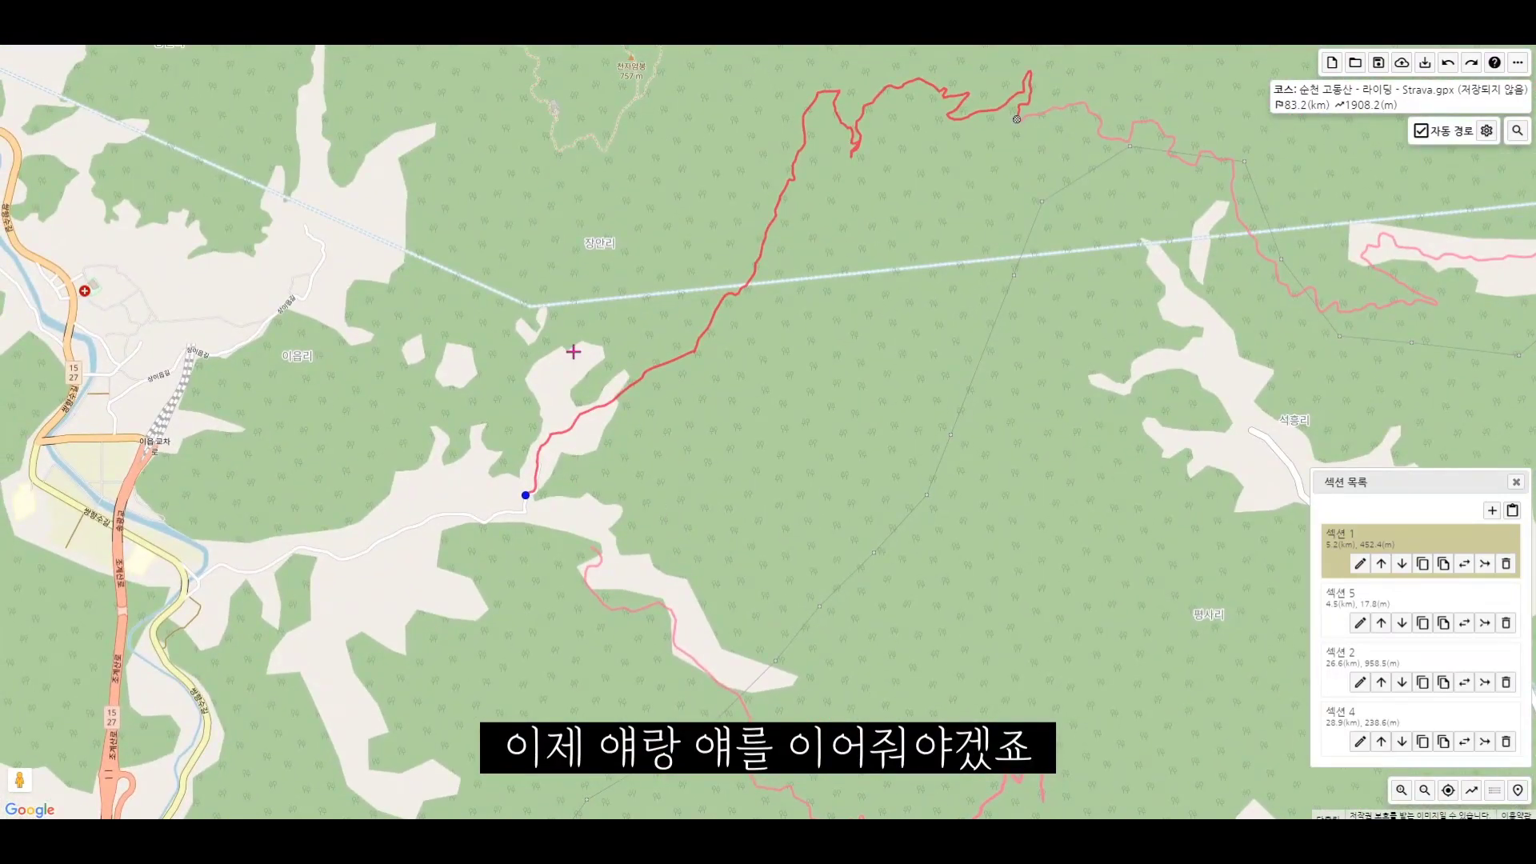
scroll(712, 535, down, 2)
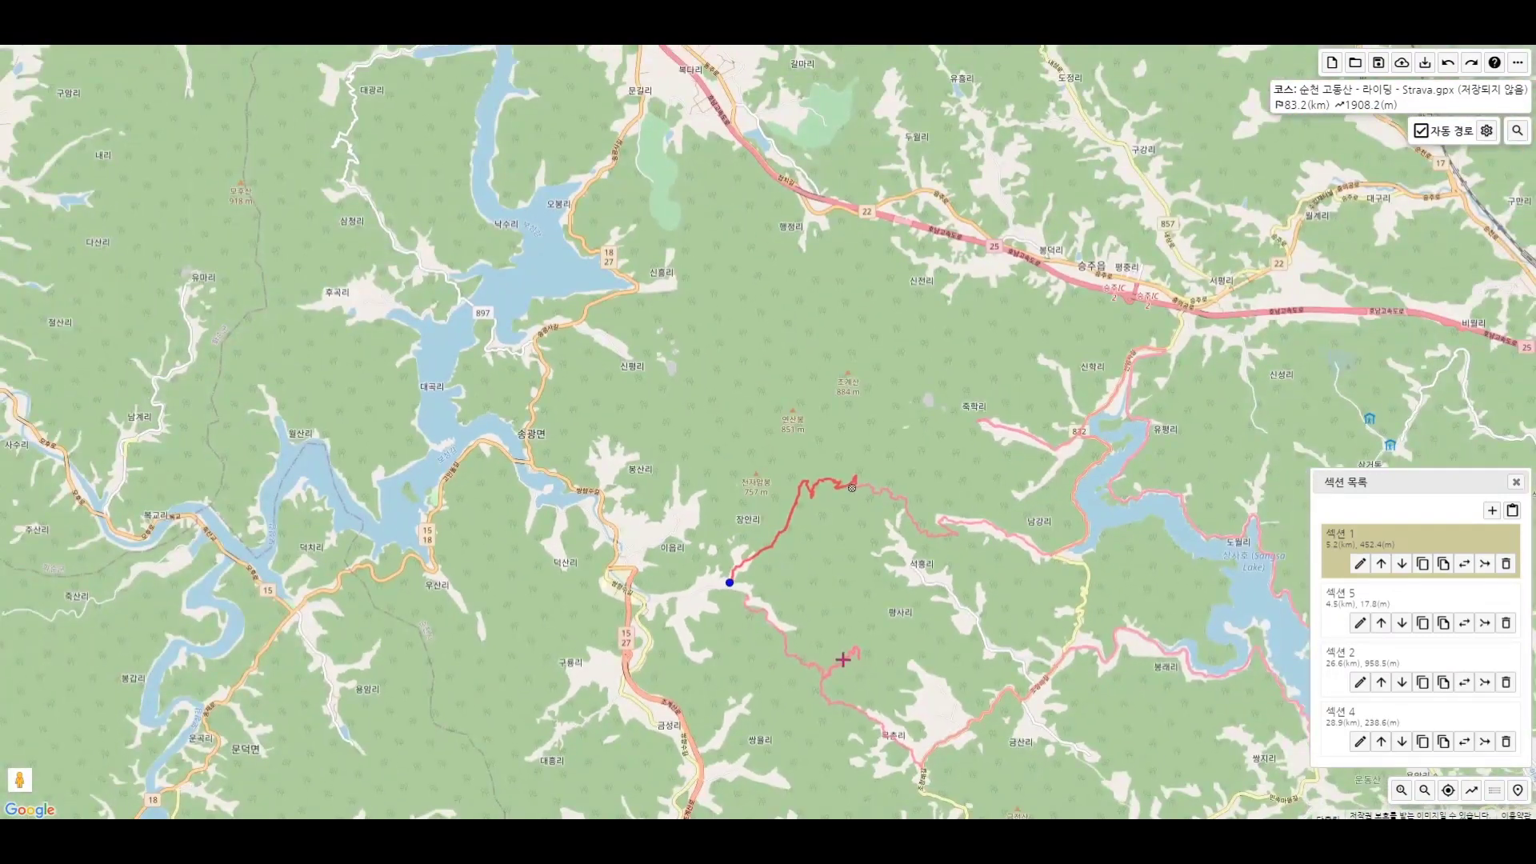
scroll(800, 651, up, 1)
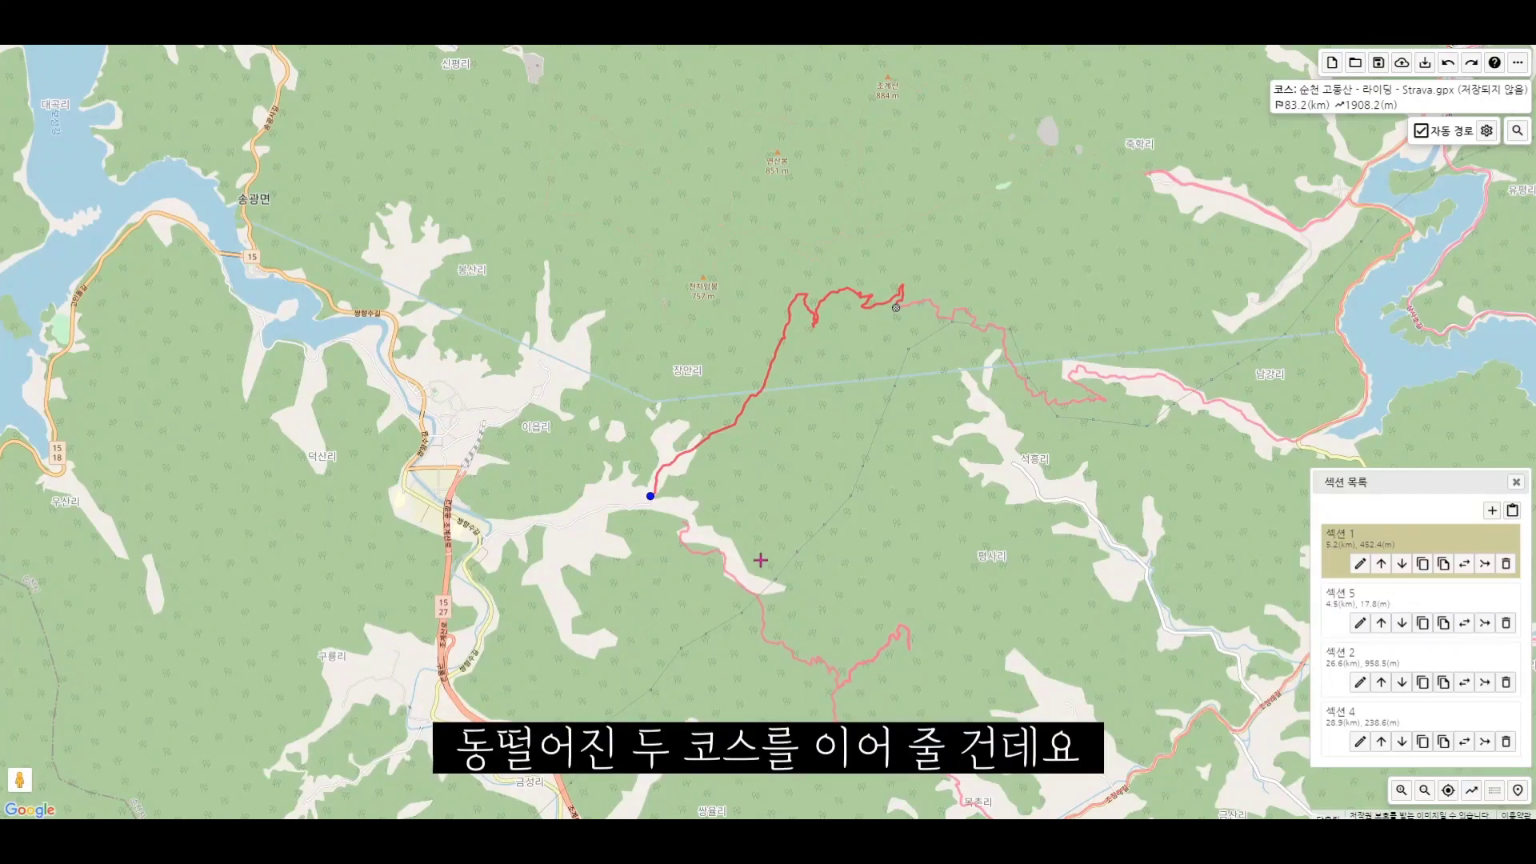
scroll(766, 547, up, 1)
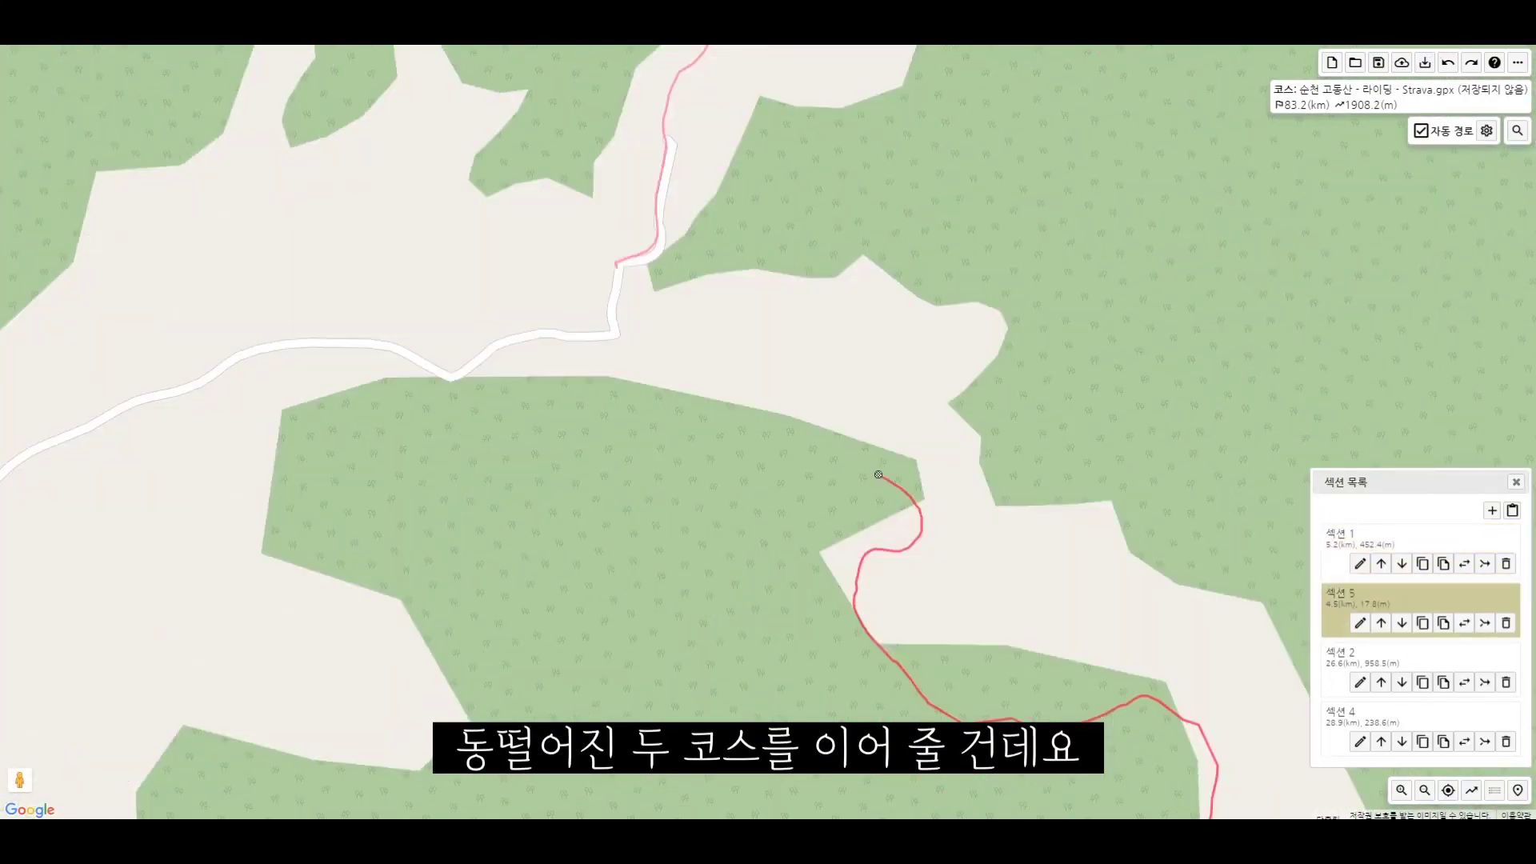
scroll(890, 478, down, 1)
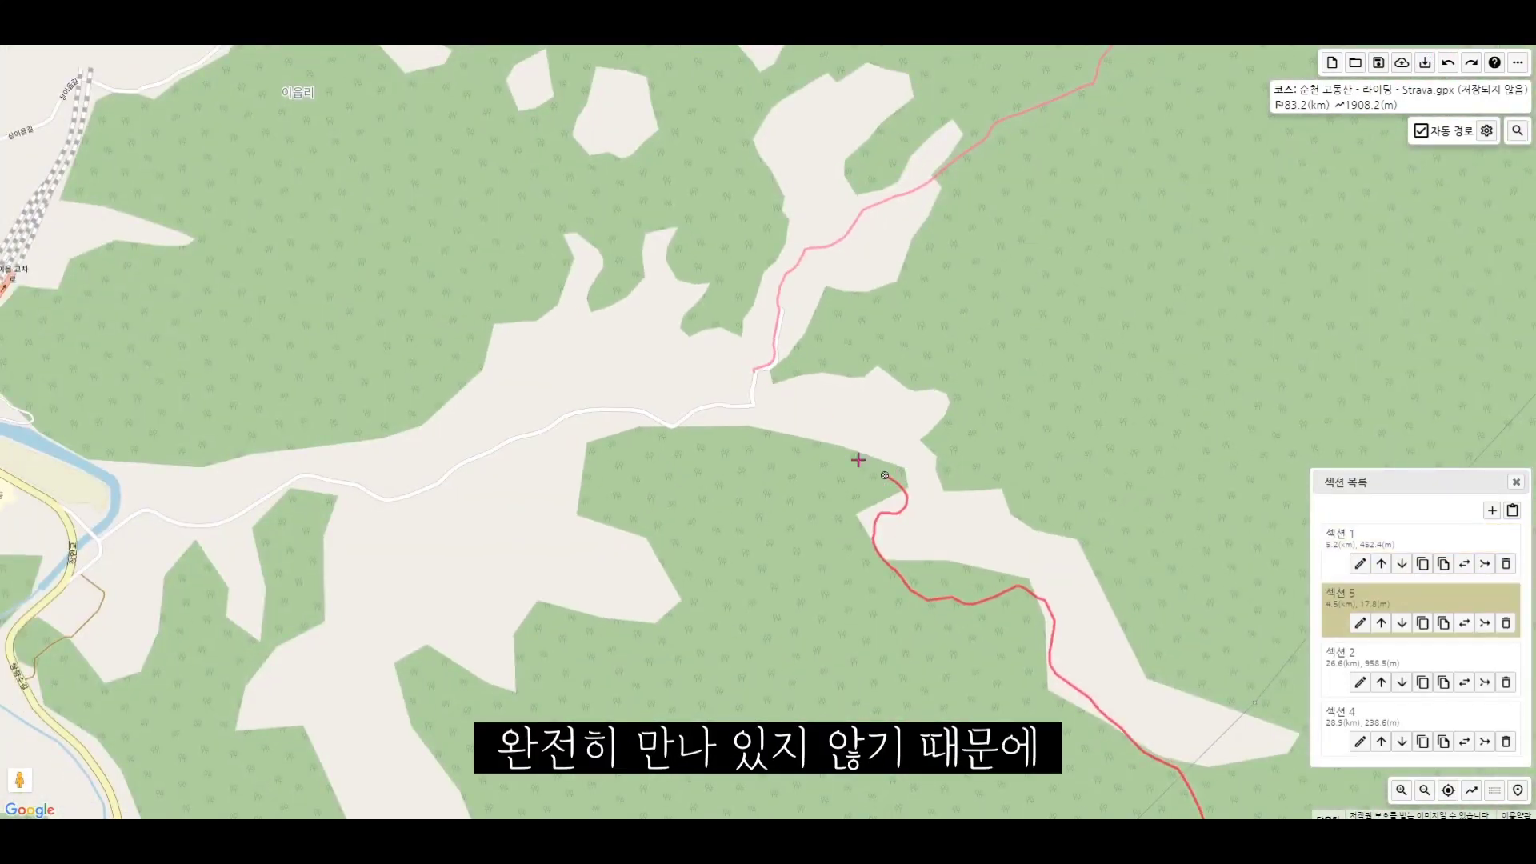
scroll(896, 476, up, 1)
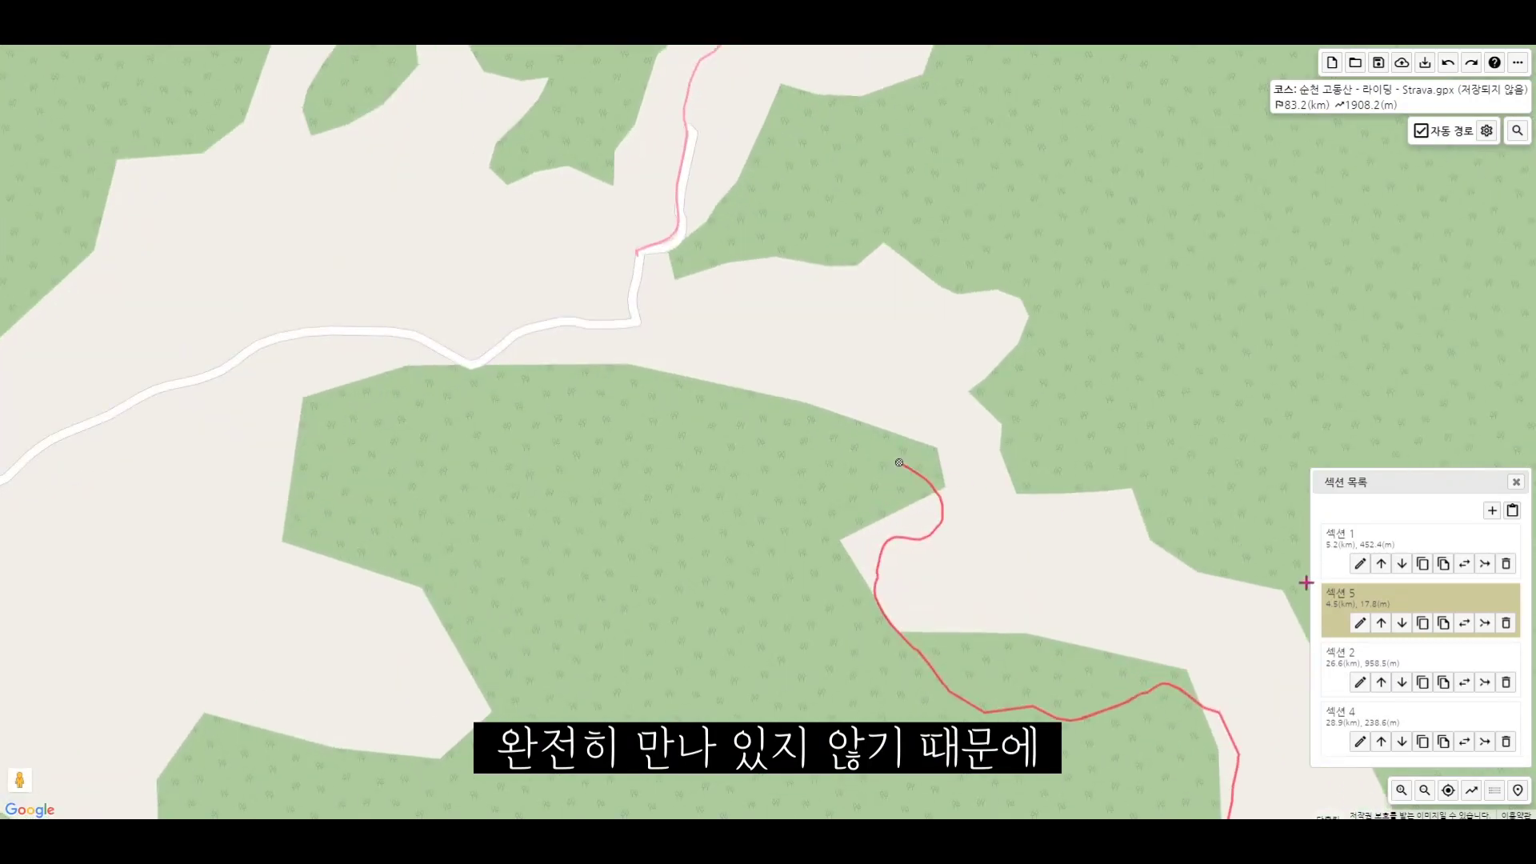
click(640, 259)
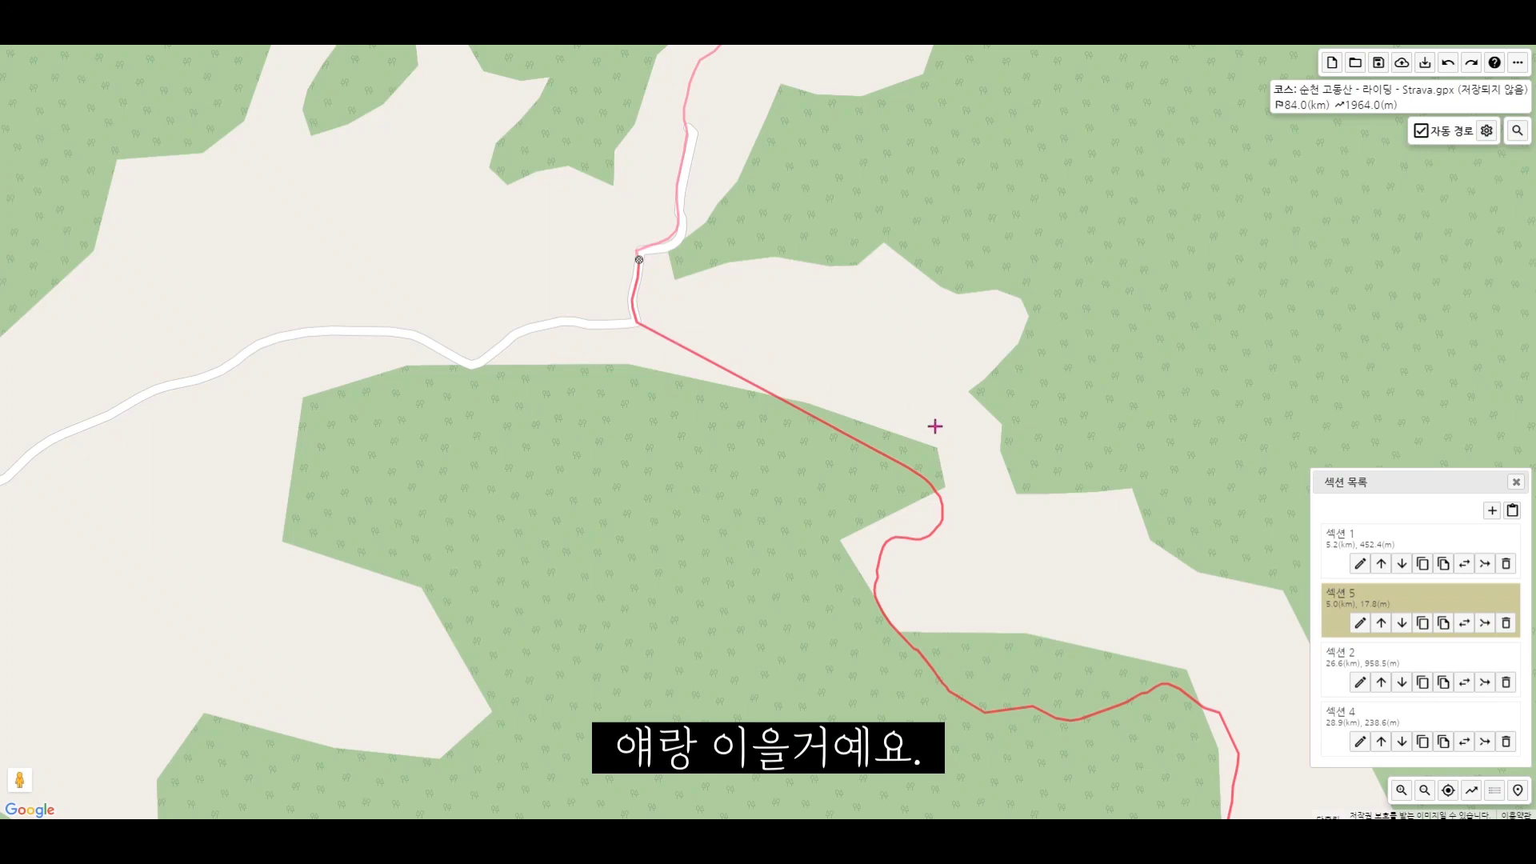
- Examine the new connection and the routes of 섹션 1, 섹션 5, 섹션 2 and 섹션 4 on the map
scroll(943, 450, down, 2)
scroll(1013, 419, down, 1)
drag(1118, 436, 912, 441)
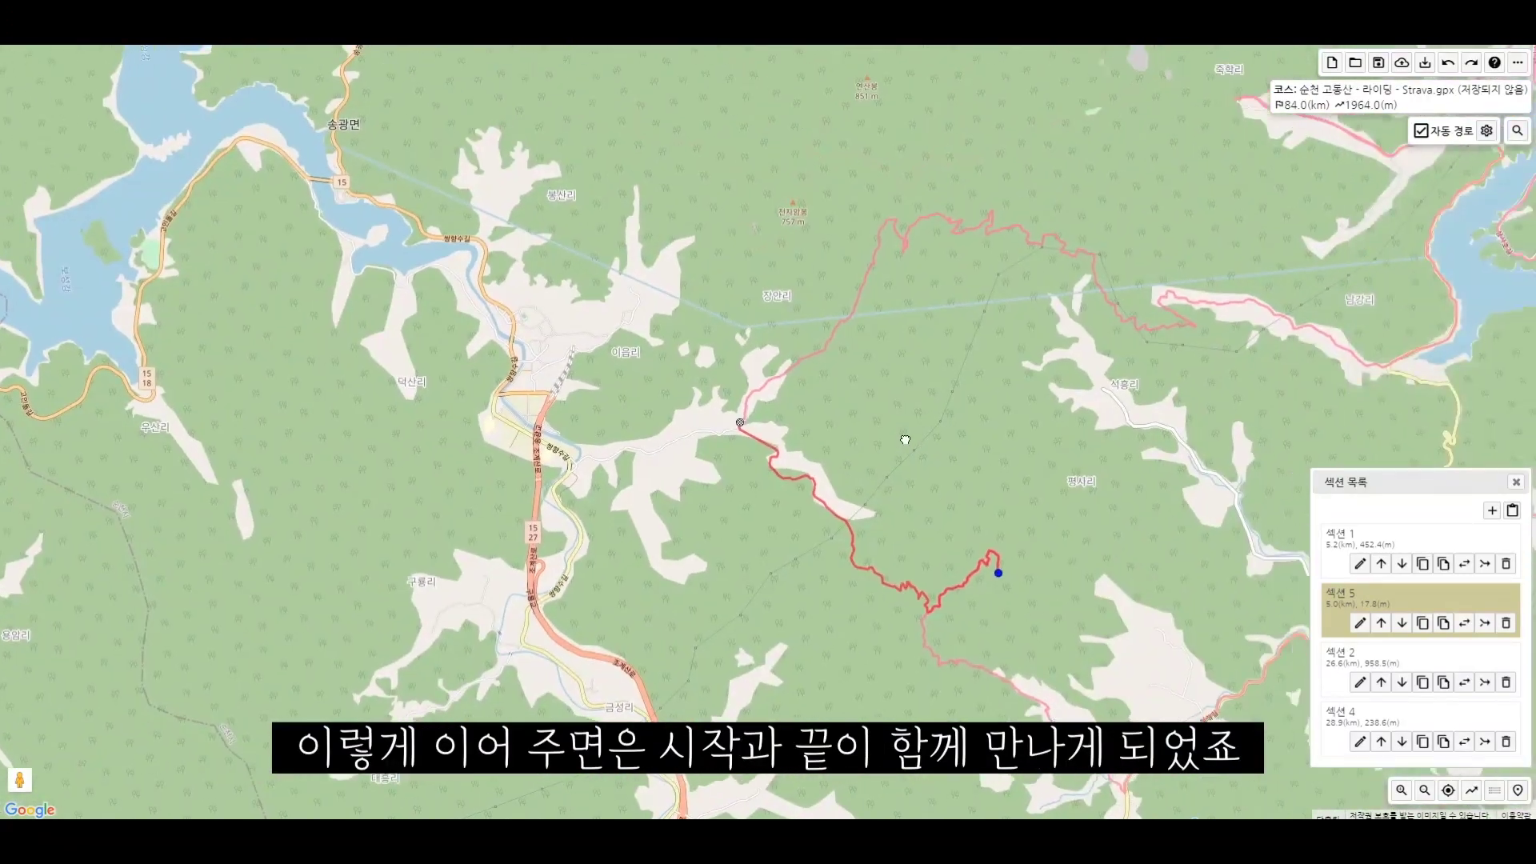
scroll(912, 441, up, 1)
scroll(782, 448, up, 1)
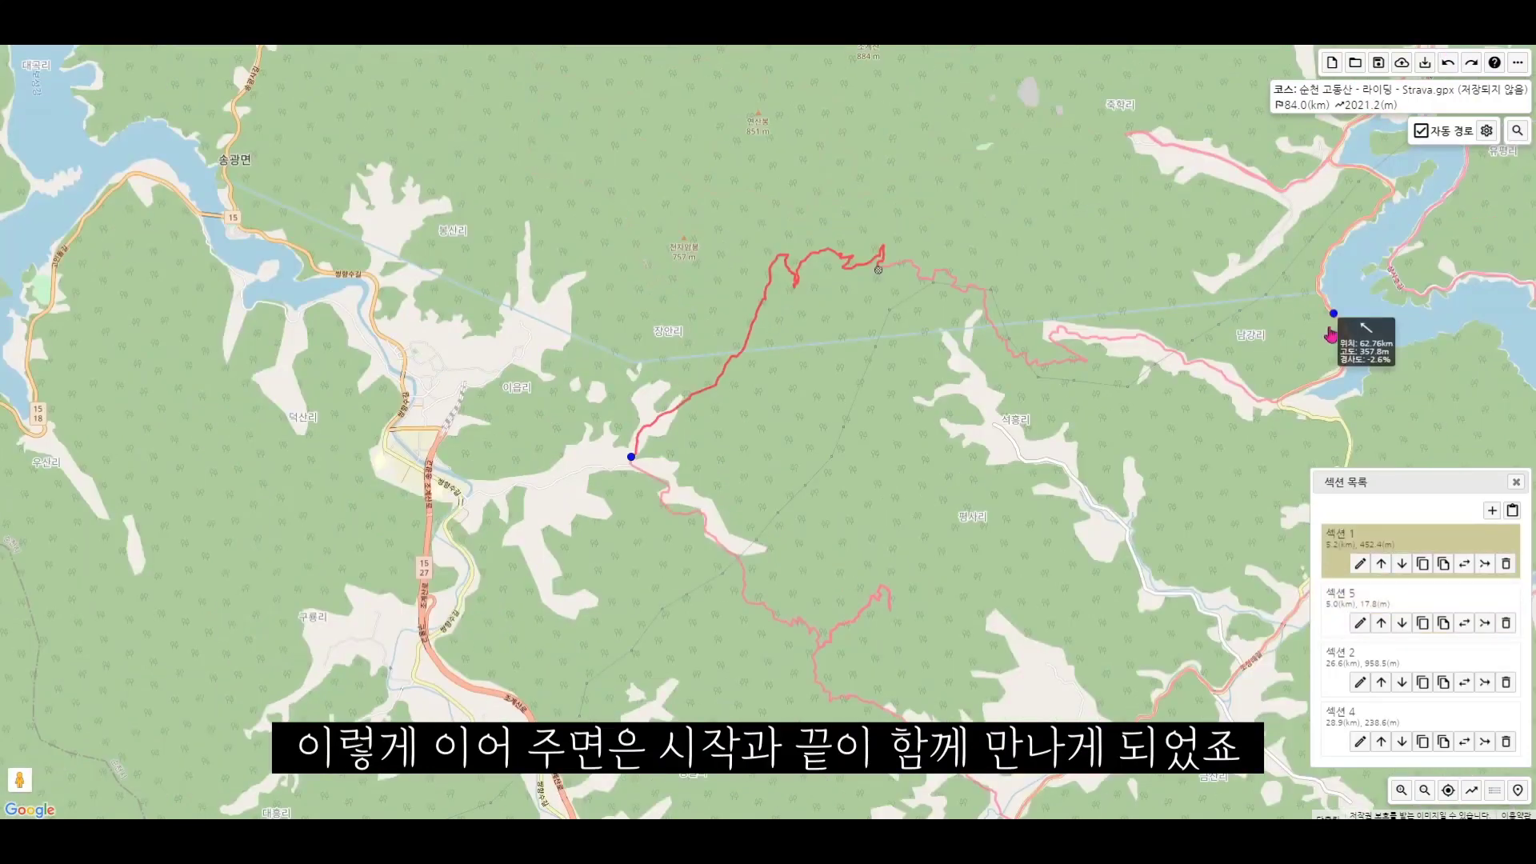
scroll(968, 493, down, 1)
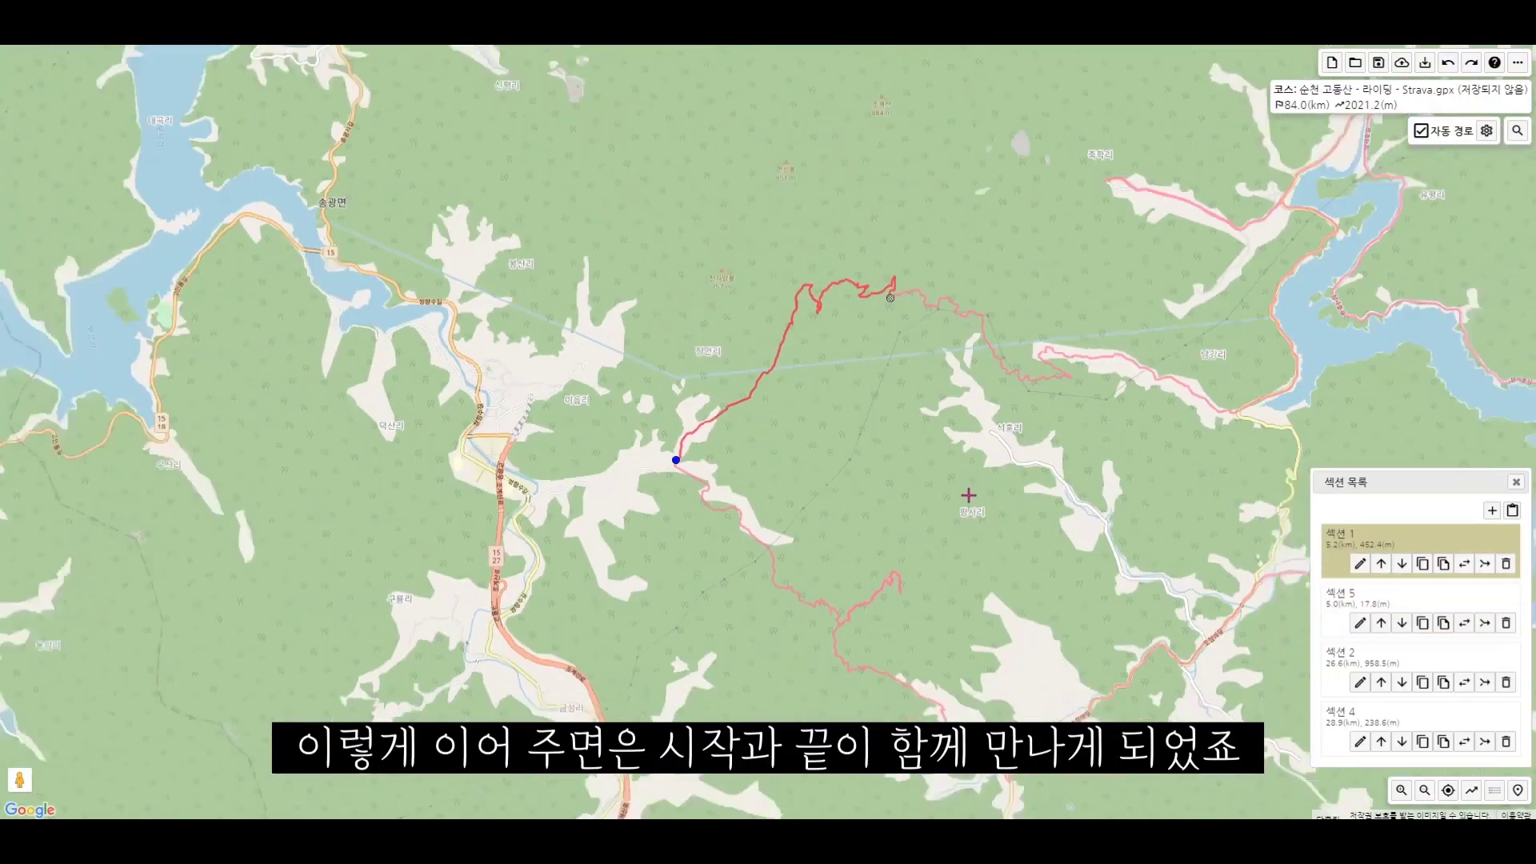
drag(1069, 476, 967, 470)
drag(1193, 471, 1062, 446)
click(1325, 606)
click(1345, 650)
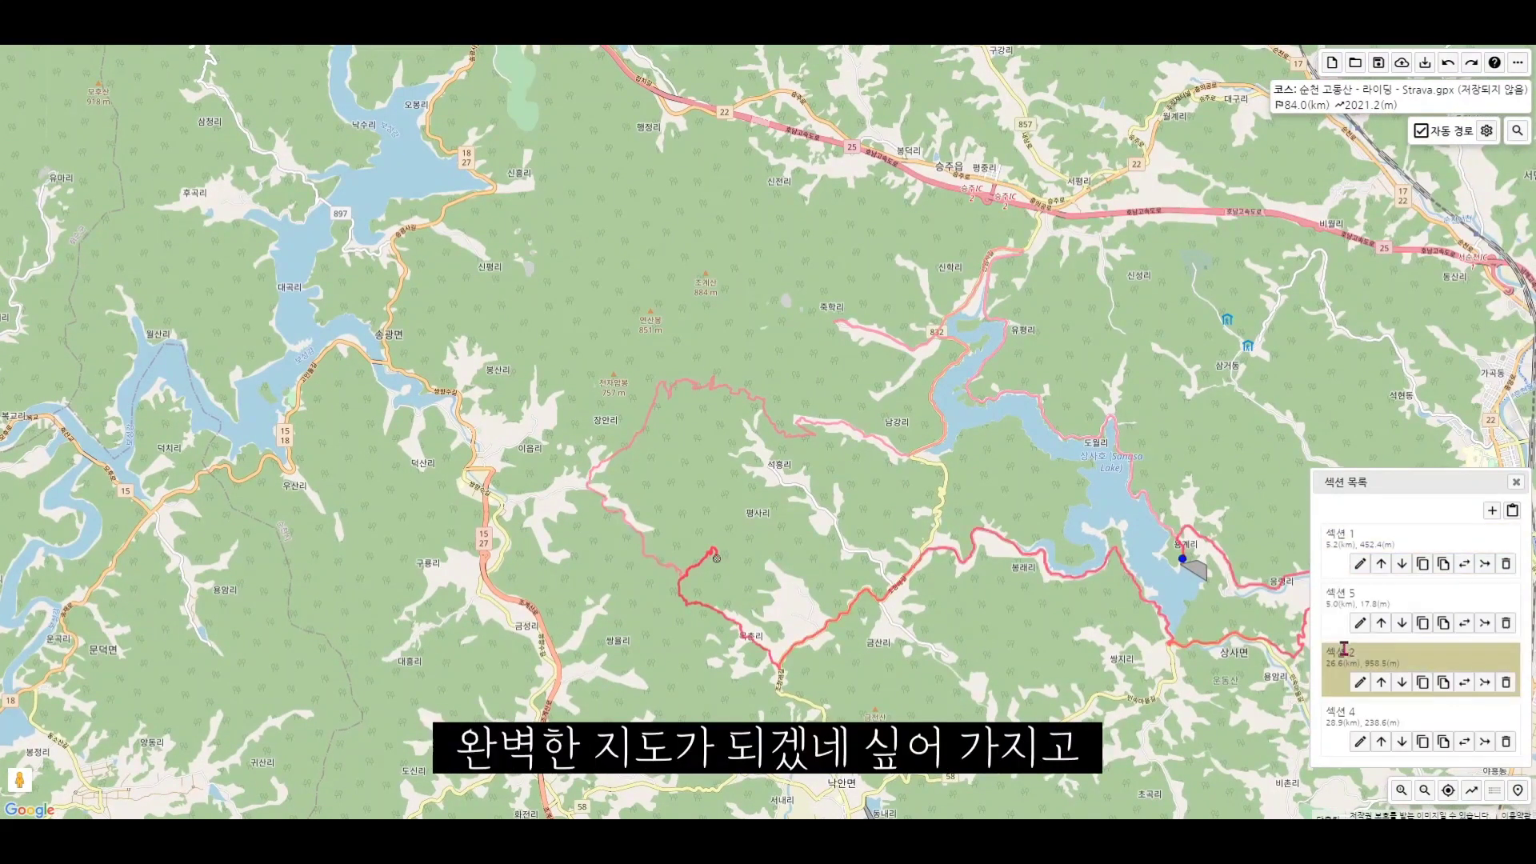
click(1358, 707)
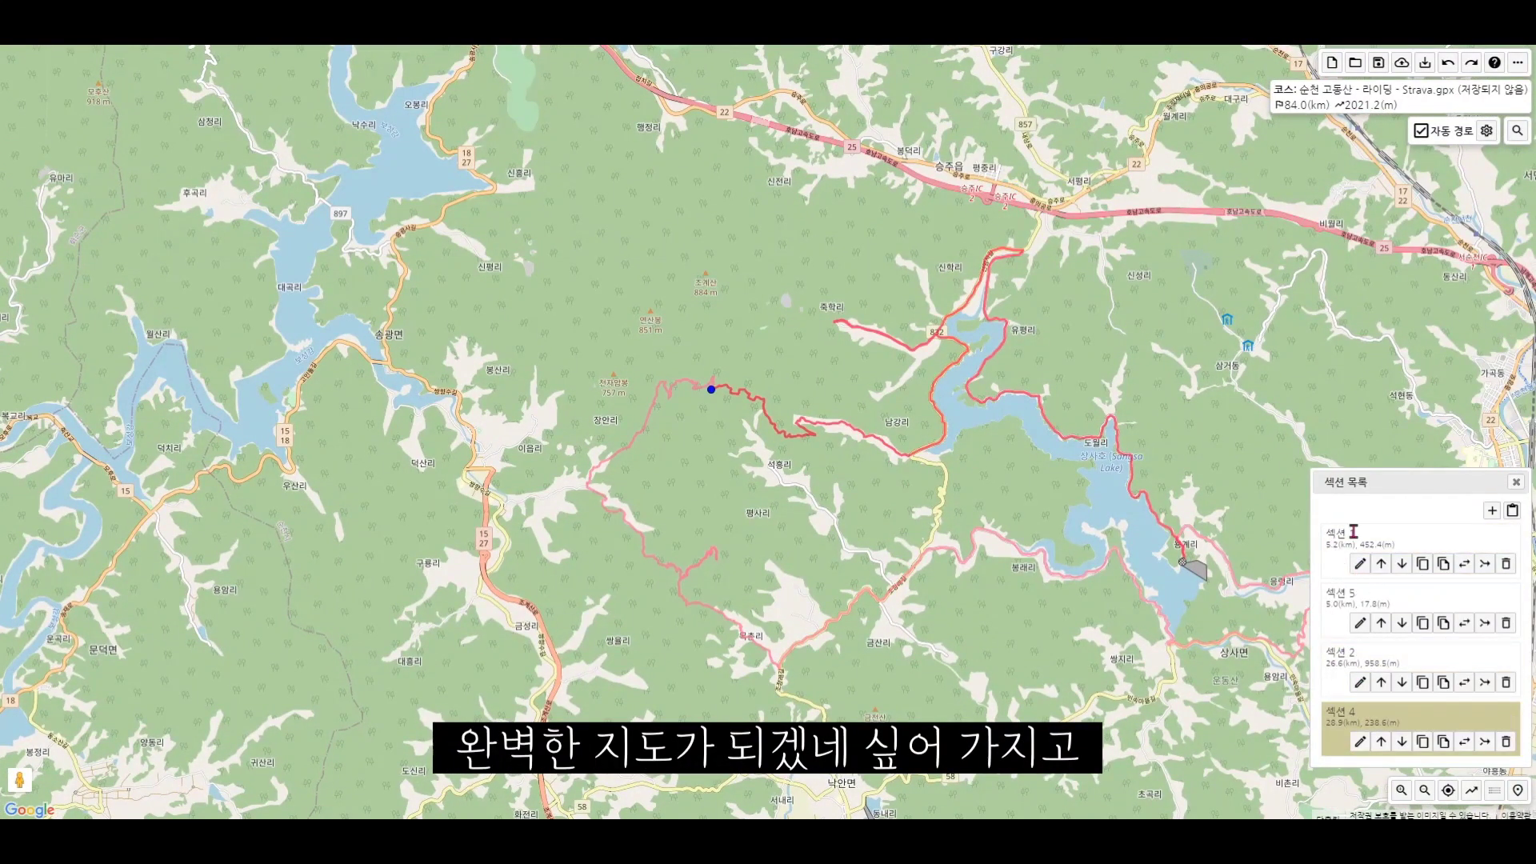
- Try to merge 섹션 1 with 섹션 5, 섹션 2 and 섹션 4 in their current list order
click(1352, 533)
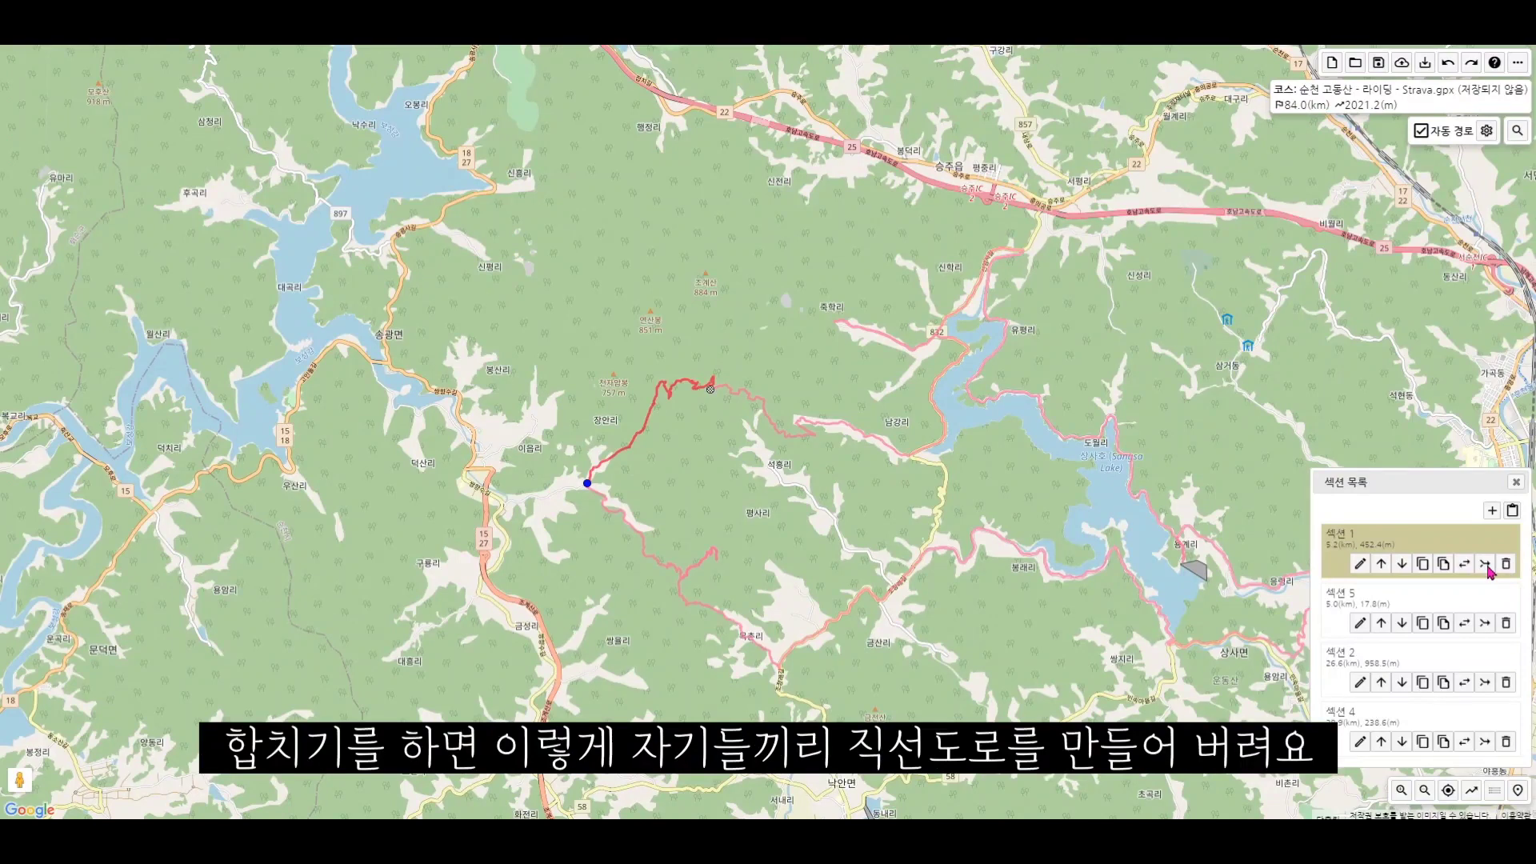
click(1487, 565)
click(1486, 624)
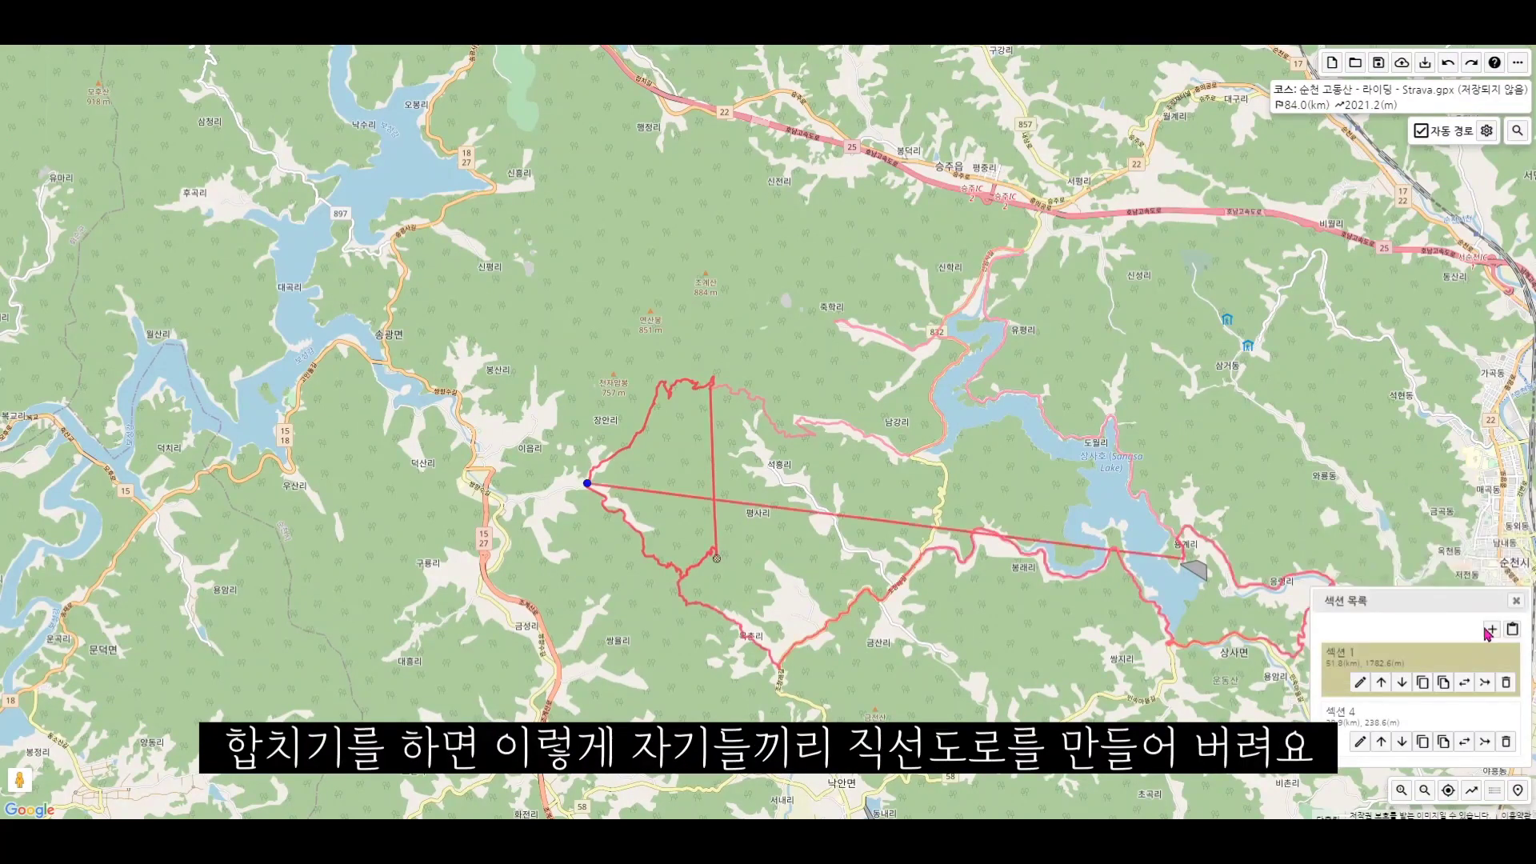
click(1485, 683)
scroll(810, 567, up, 1)
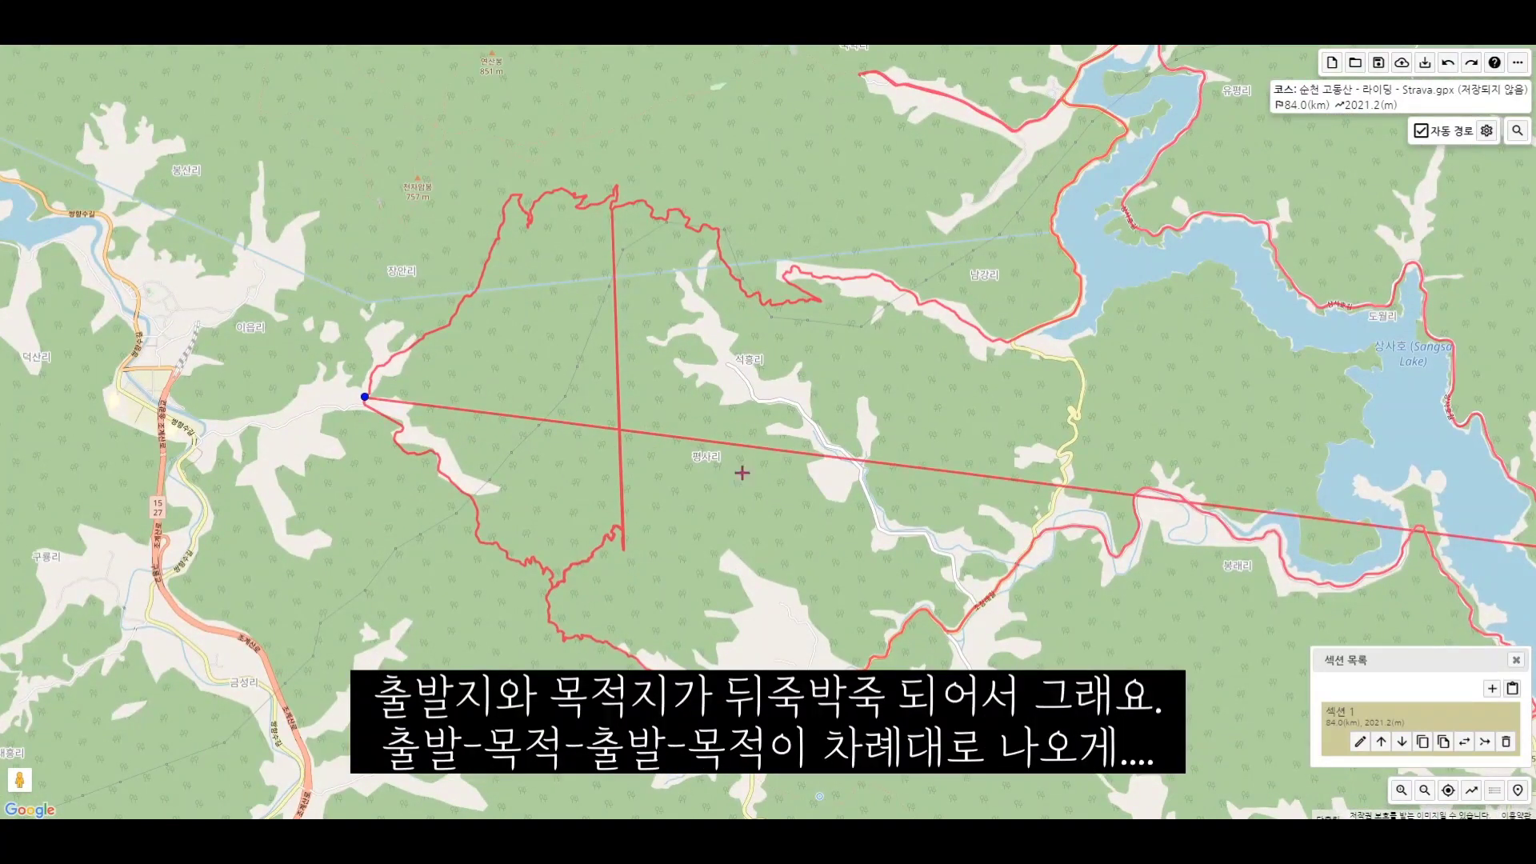
- Undo the three section merges to get the four separate sections back
key(ctrl+z)
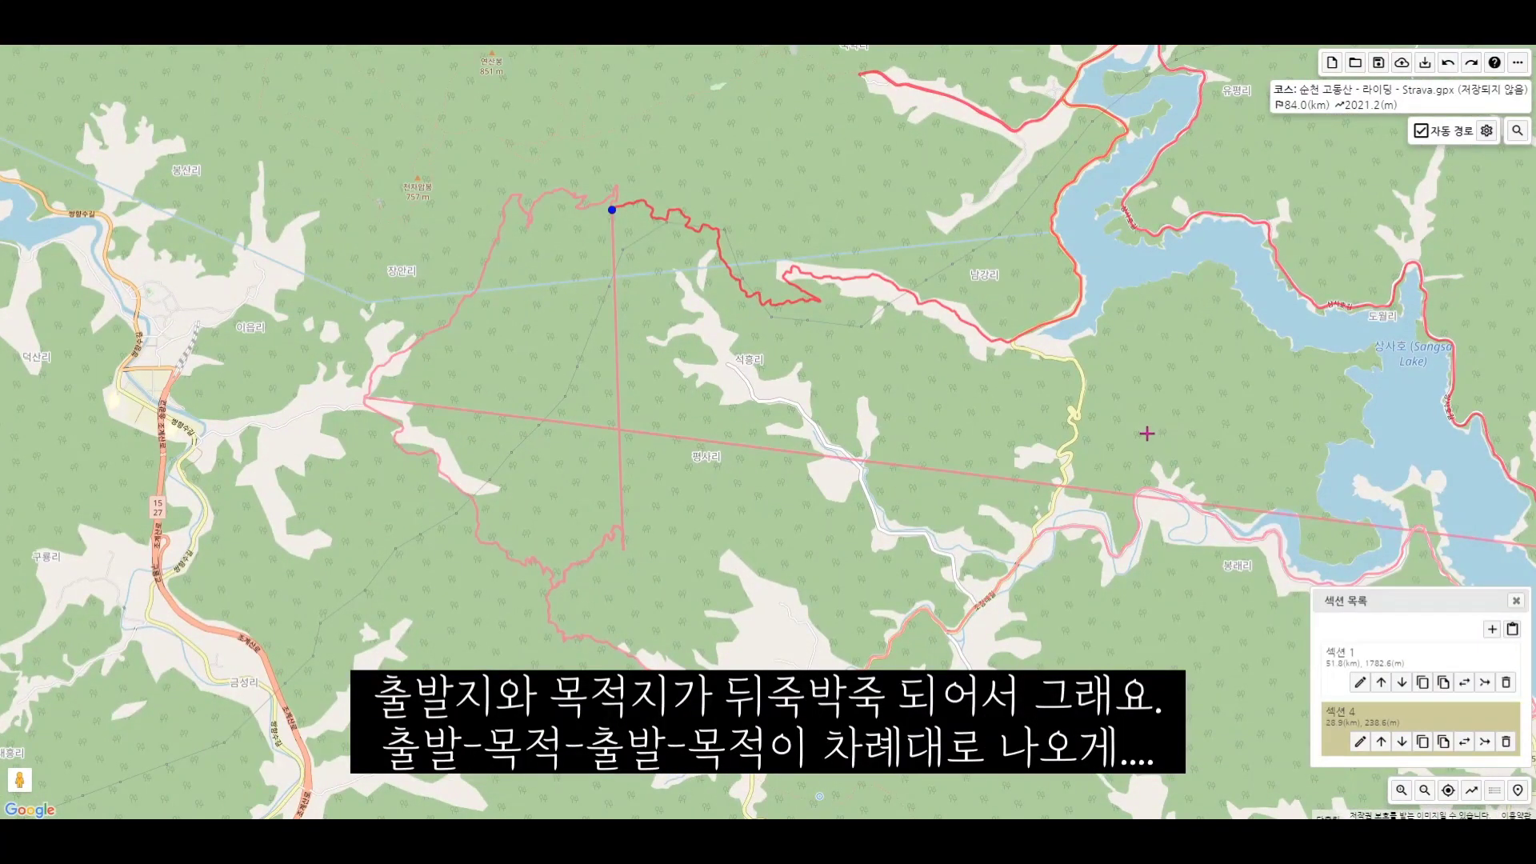
key(ctrl+z)
key(ctrl+z)
scroll(1088, 638, down, 1)
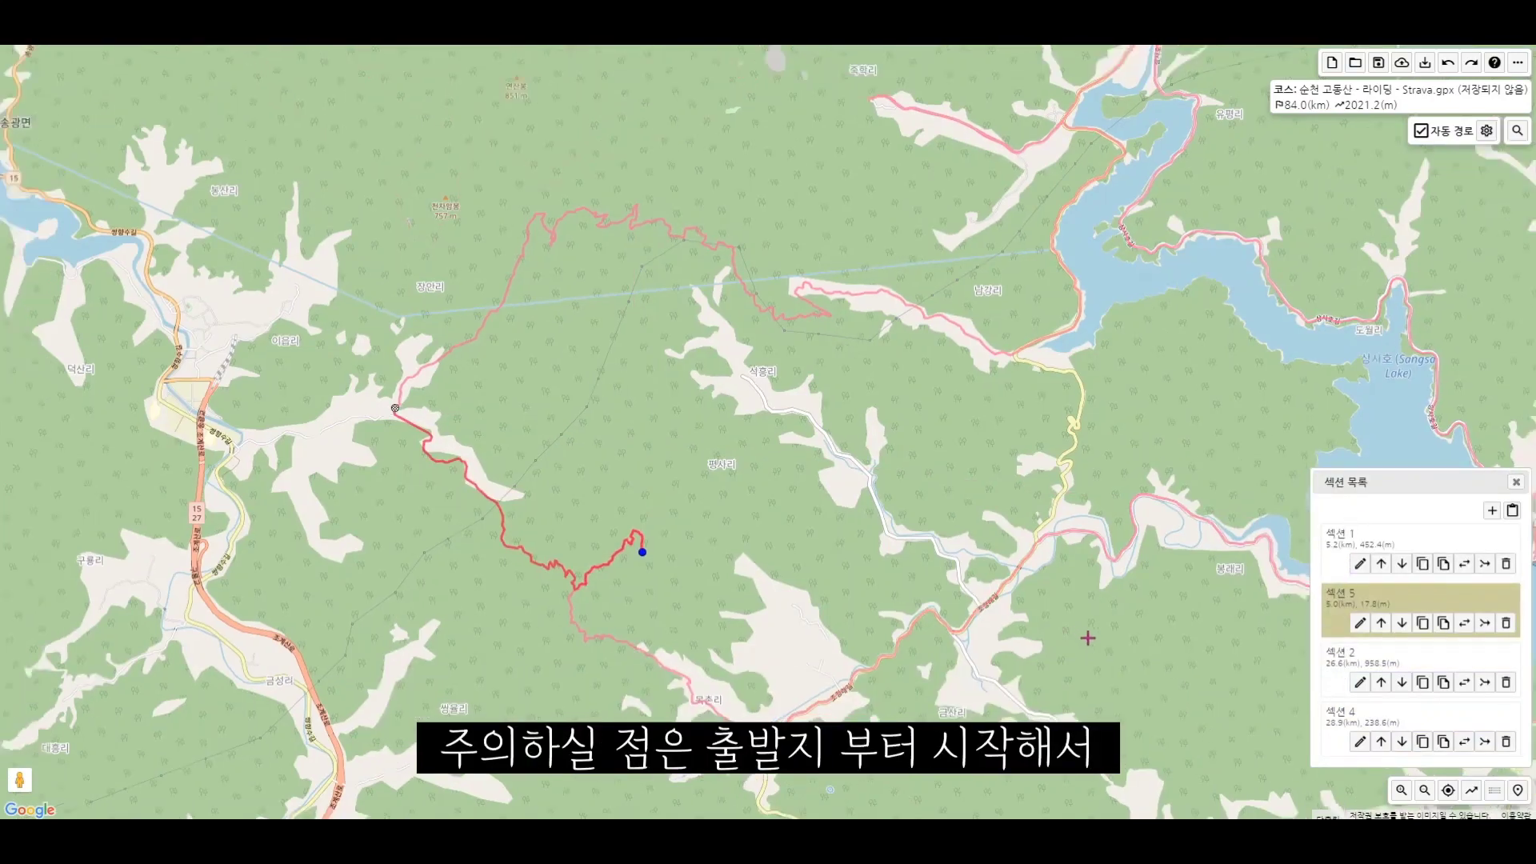
- Try to merge 섹션 5 with 섹션 2 directly below it in the list, and undo that merge
scroll(1088, 638, down, 1)
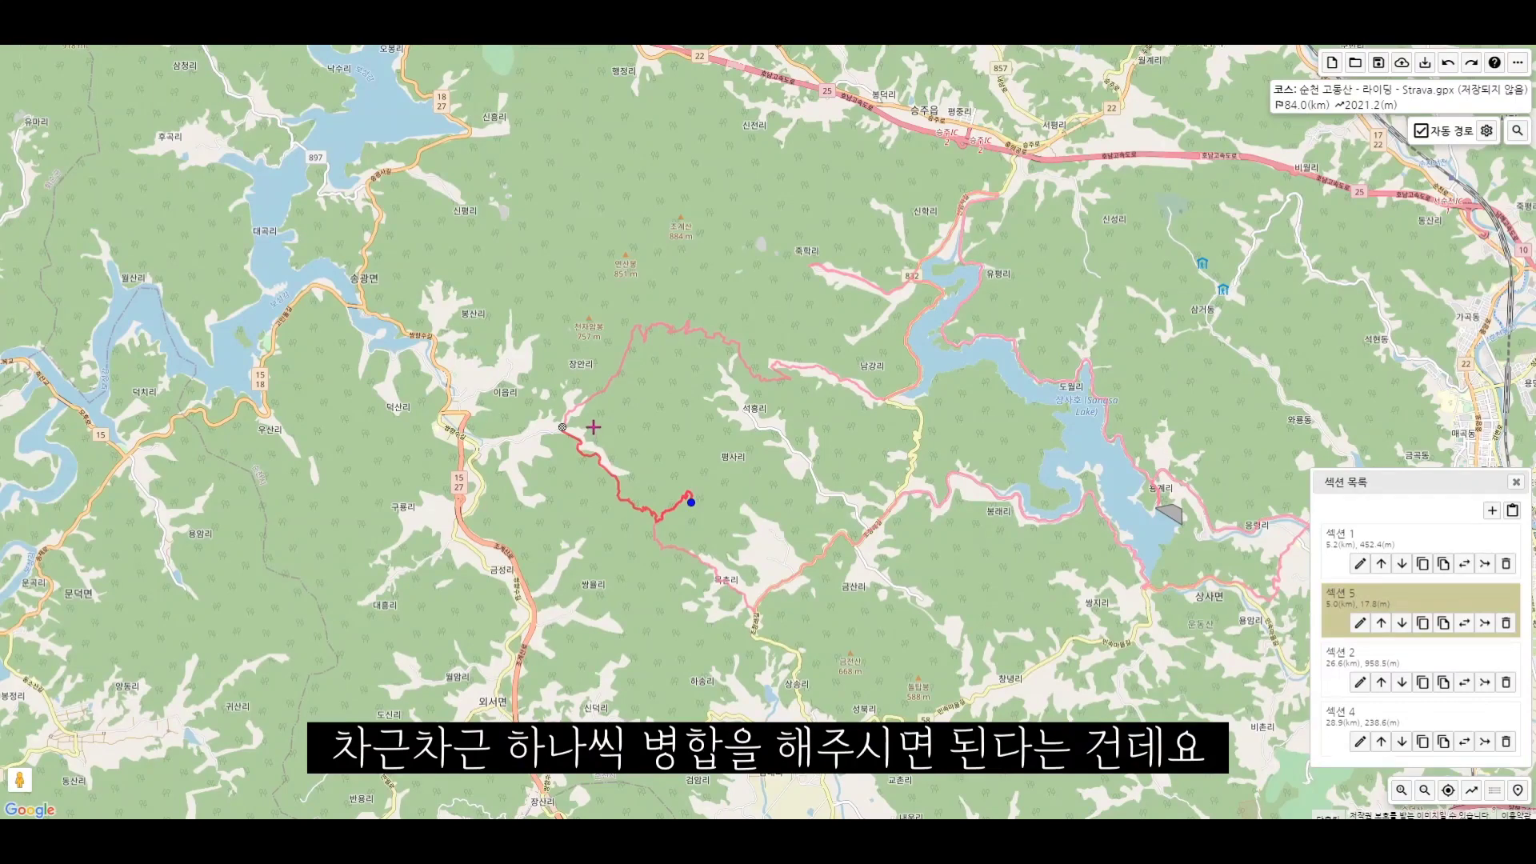
click(1373, 658)
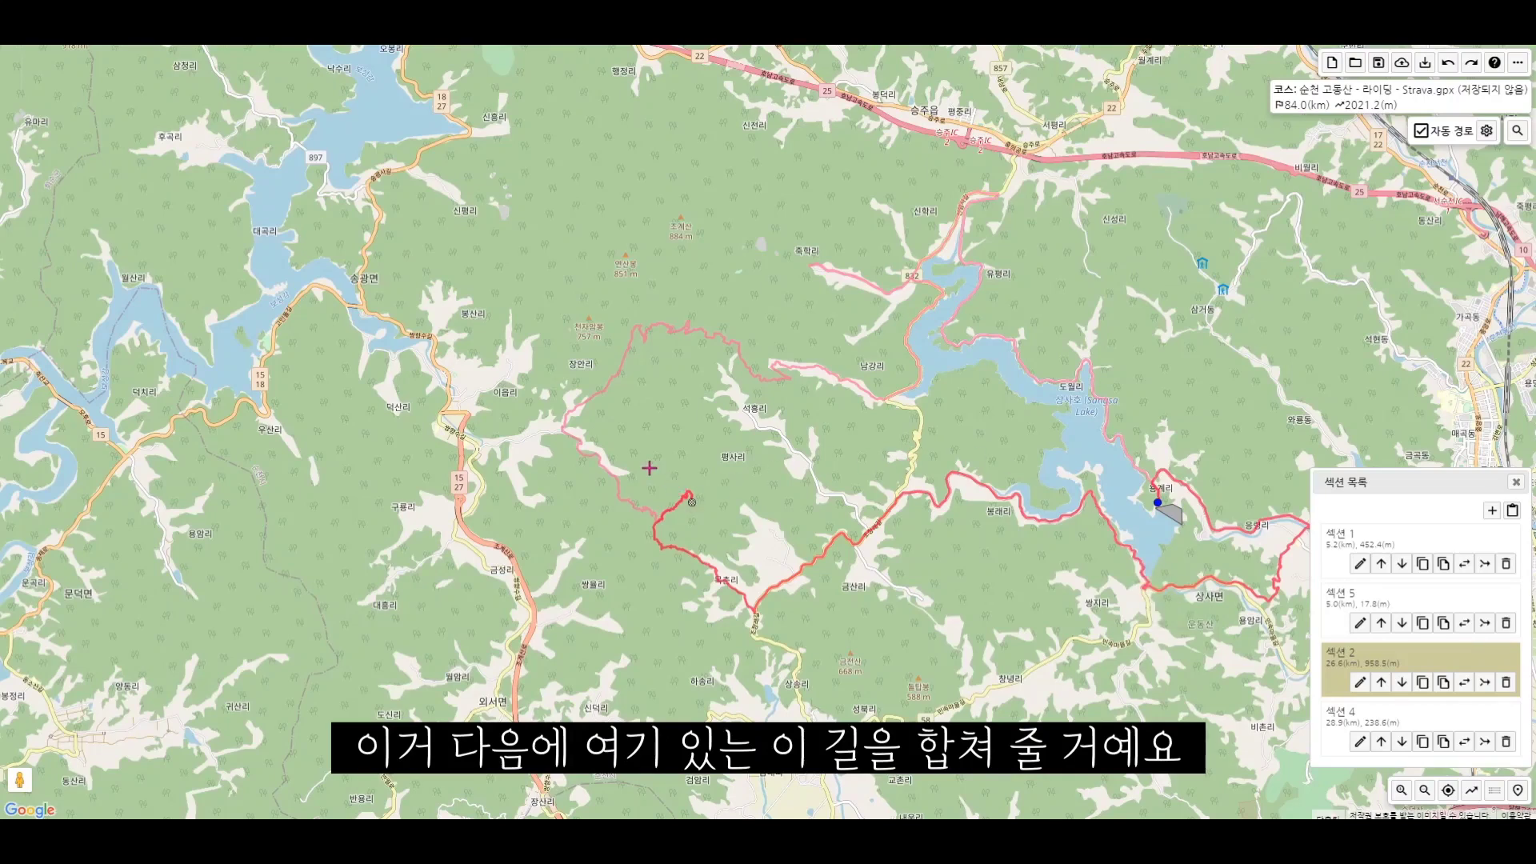
scroll(704, 539, up, 1)
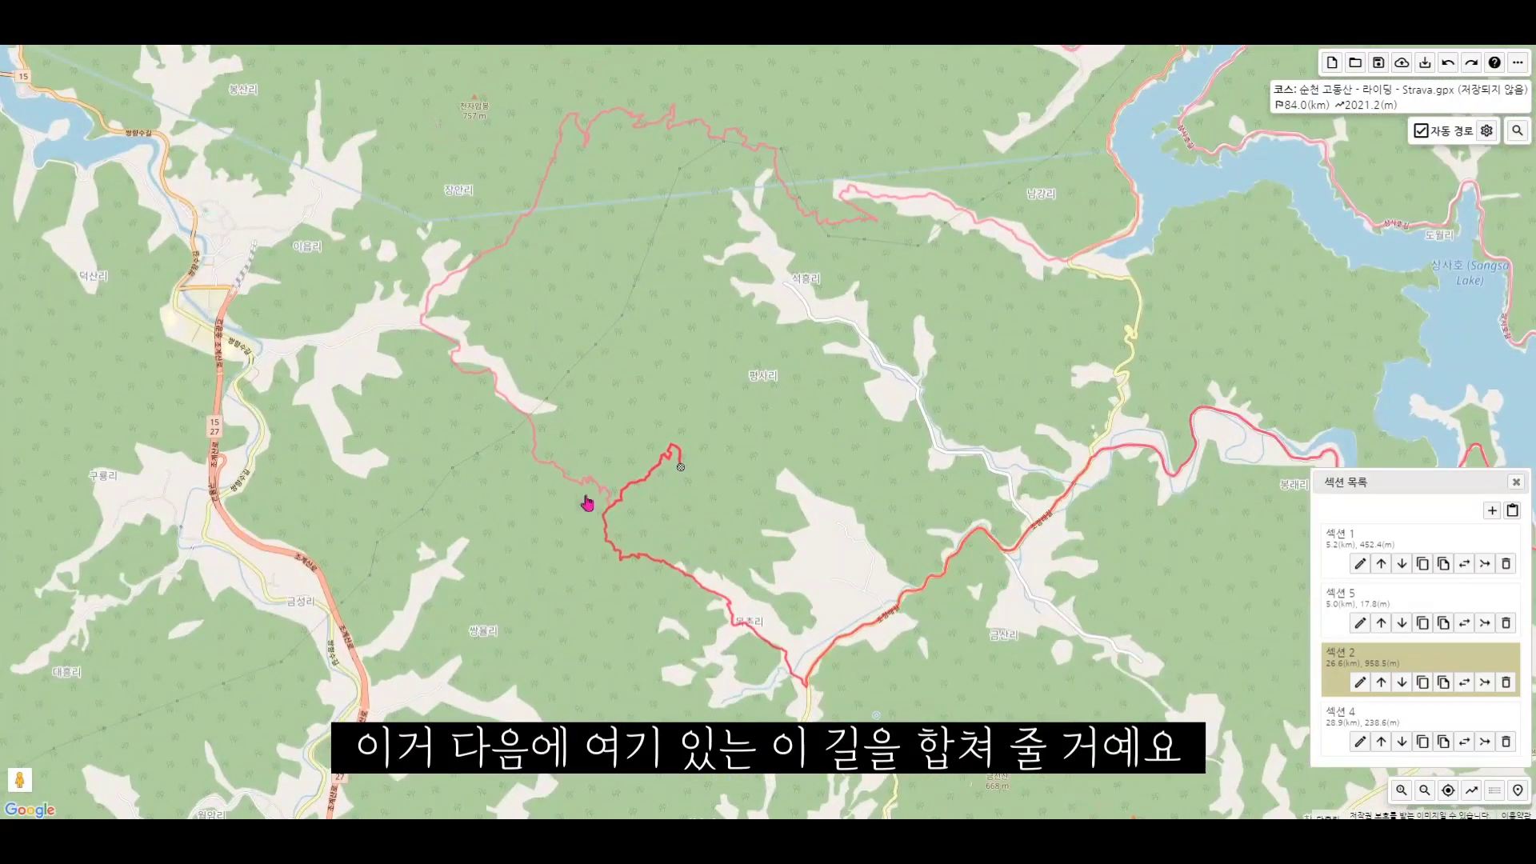
click(1451, 720)
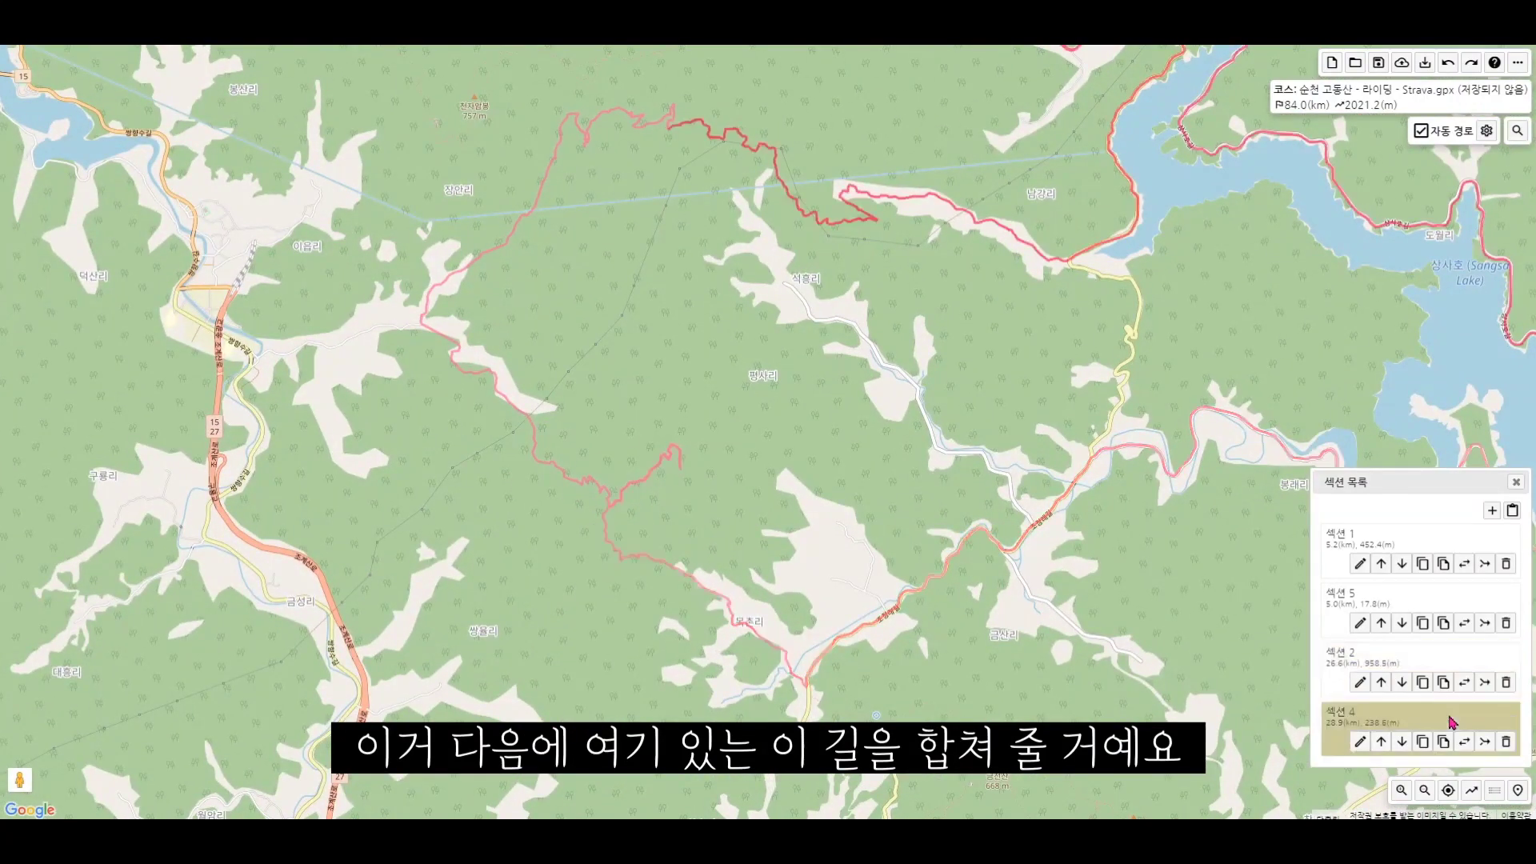
click(1414, 662)
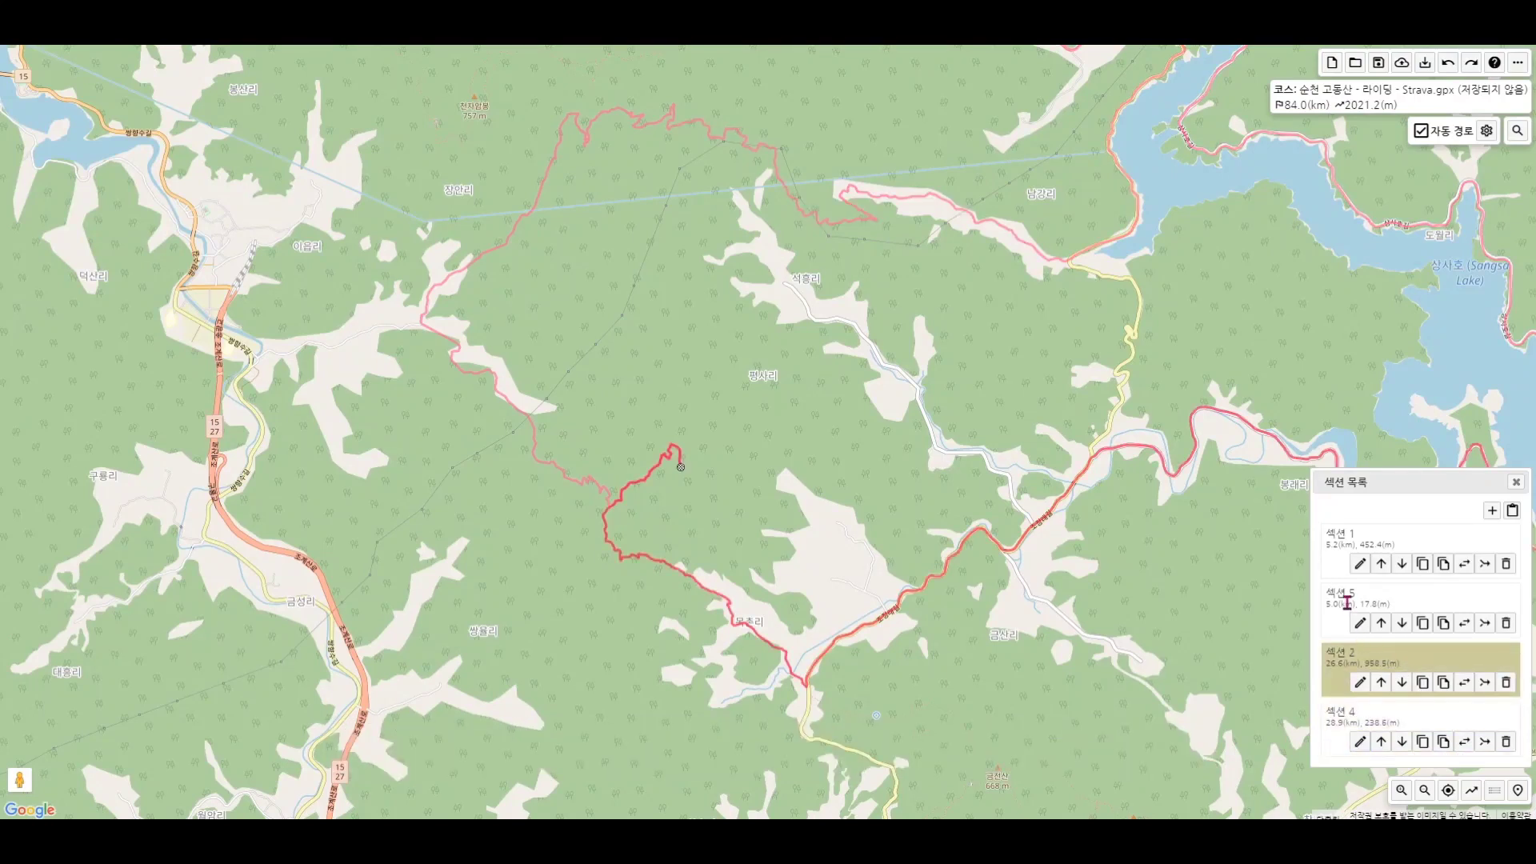
click(1347, 602)
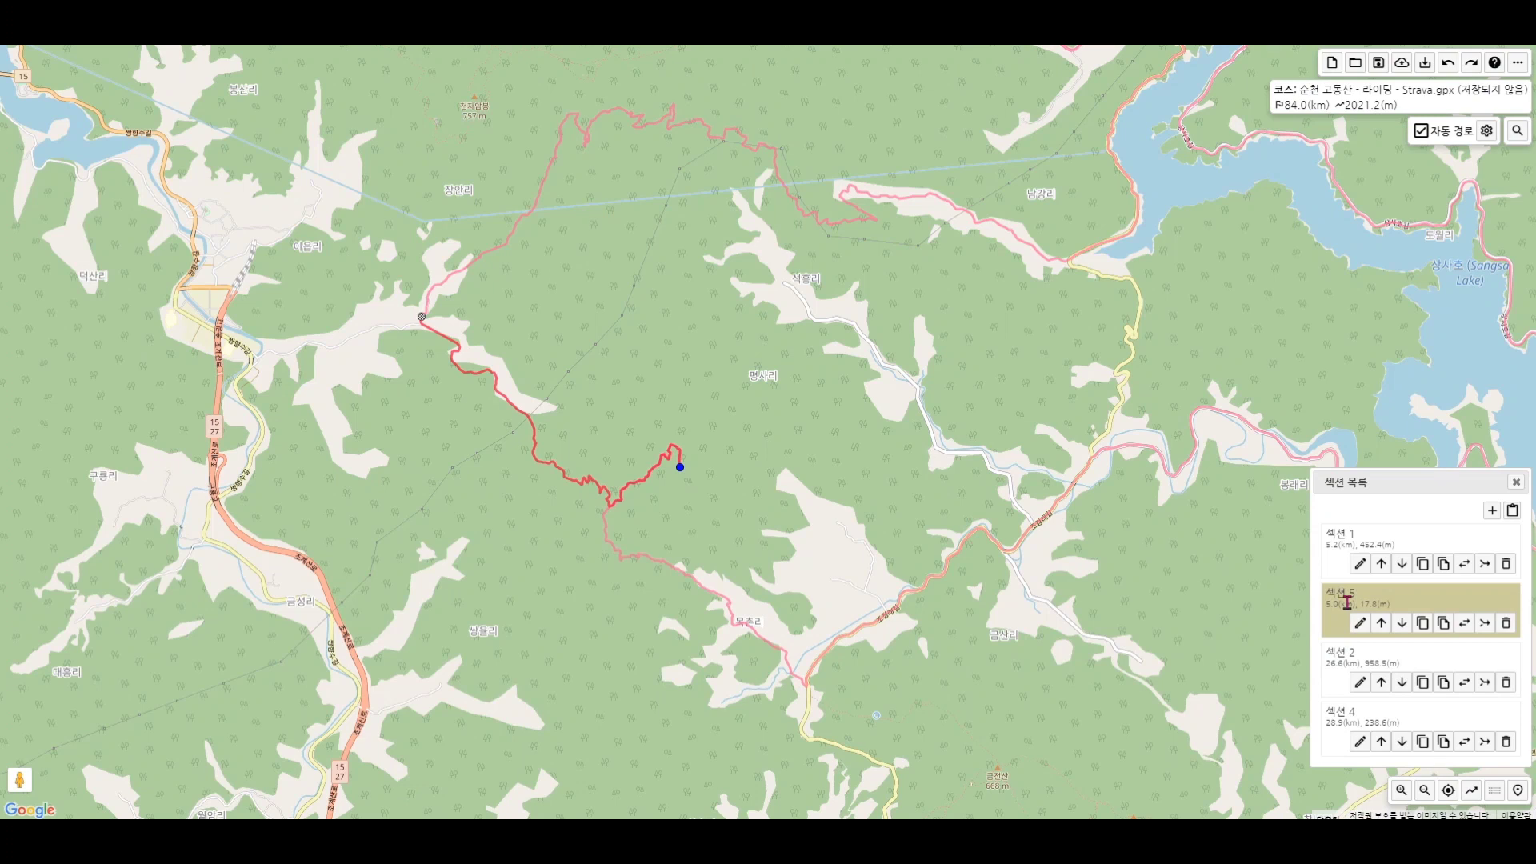
click(1485, 626)
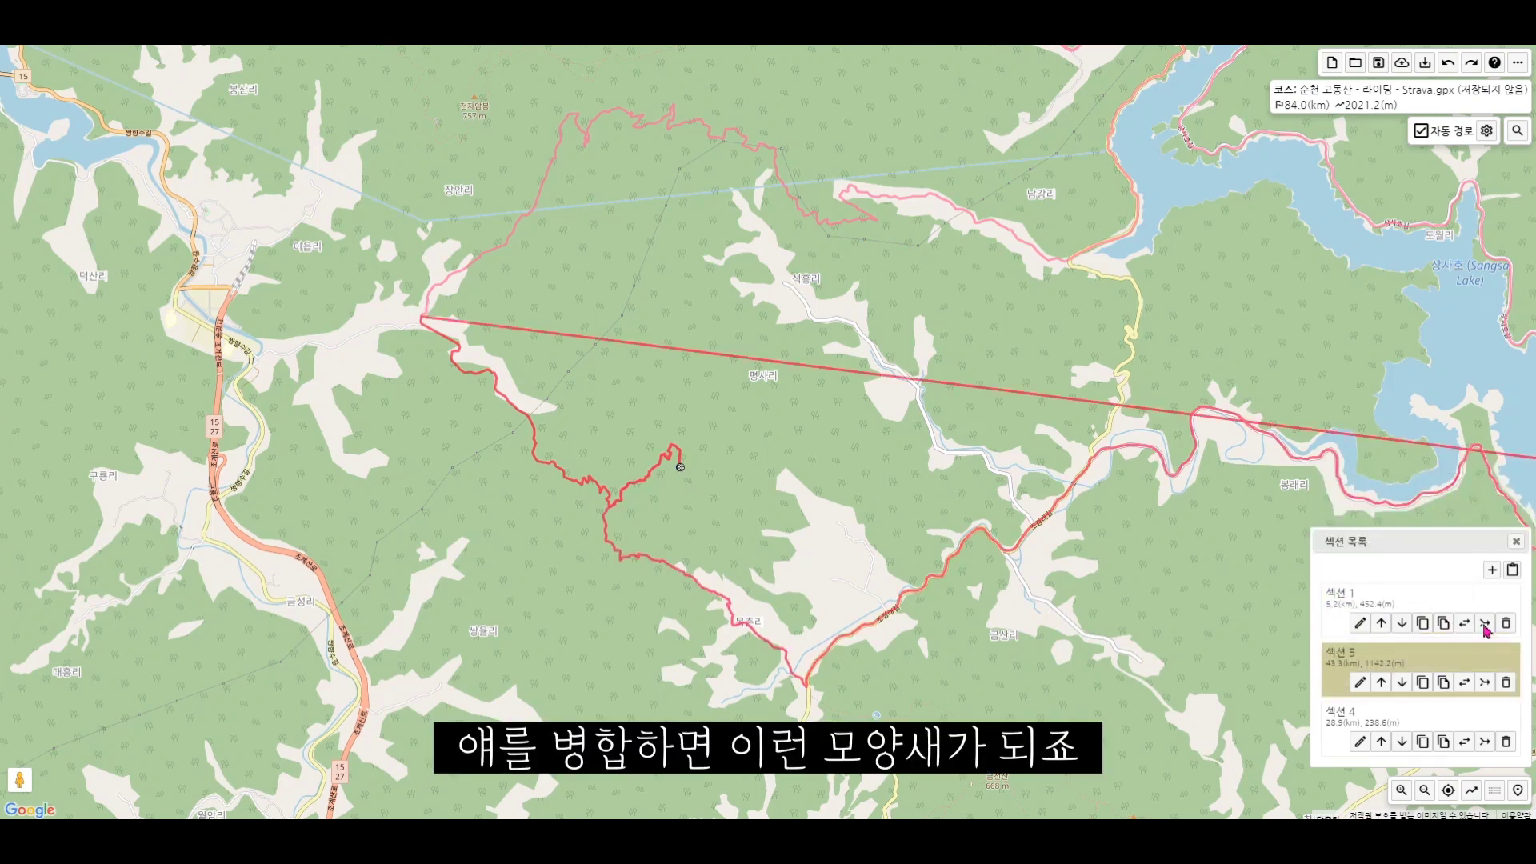
key(ctrl+z)
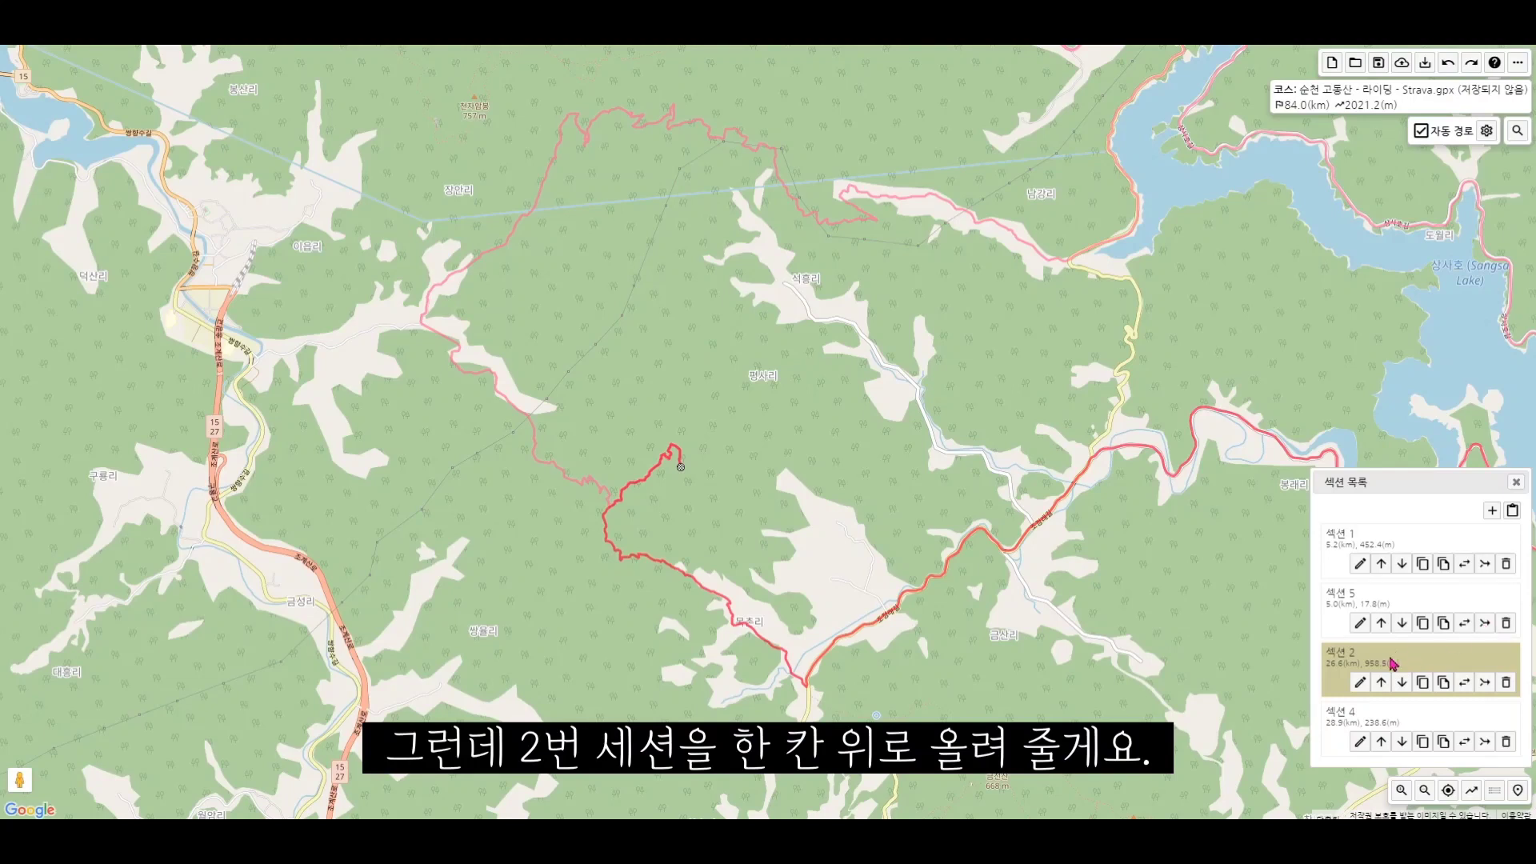
- Move 섹션 2 one place up, ahead of 섹션 5, and merge the two into one section
click(1382, 684)
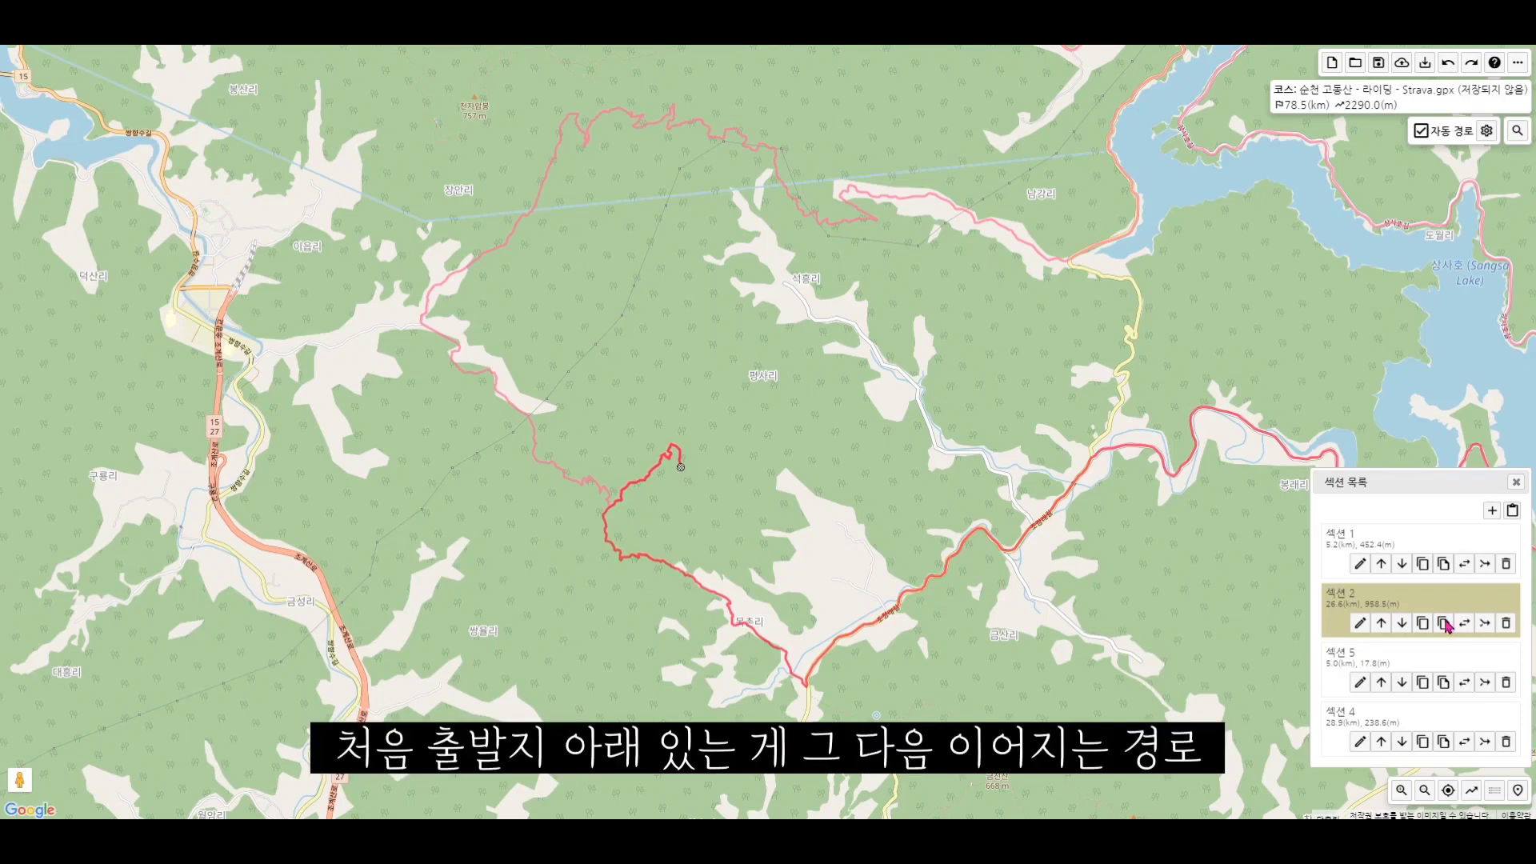
click(1422, 667)
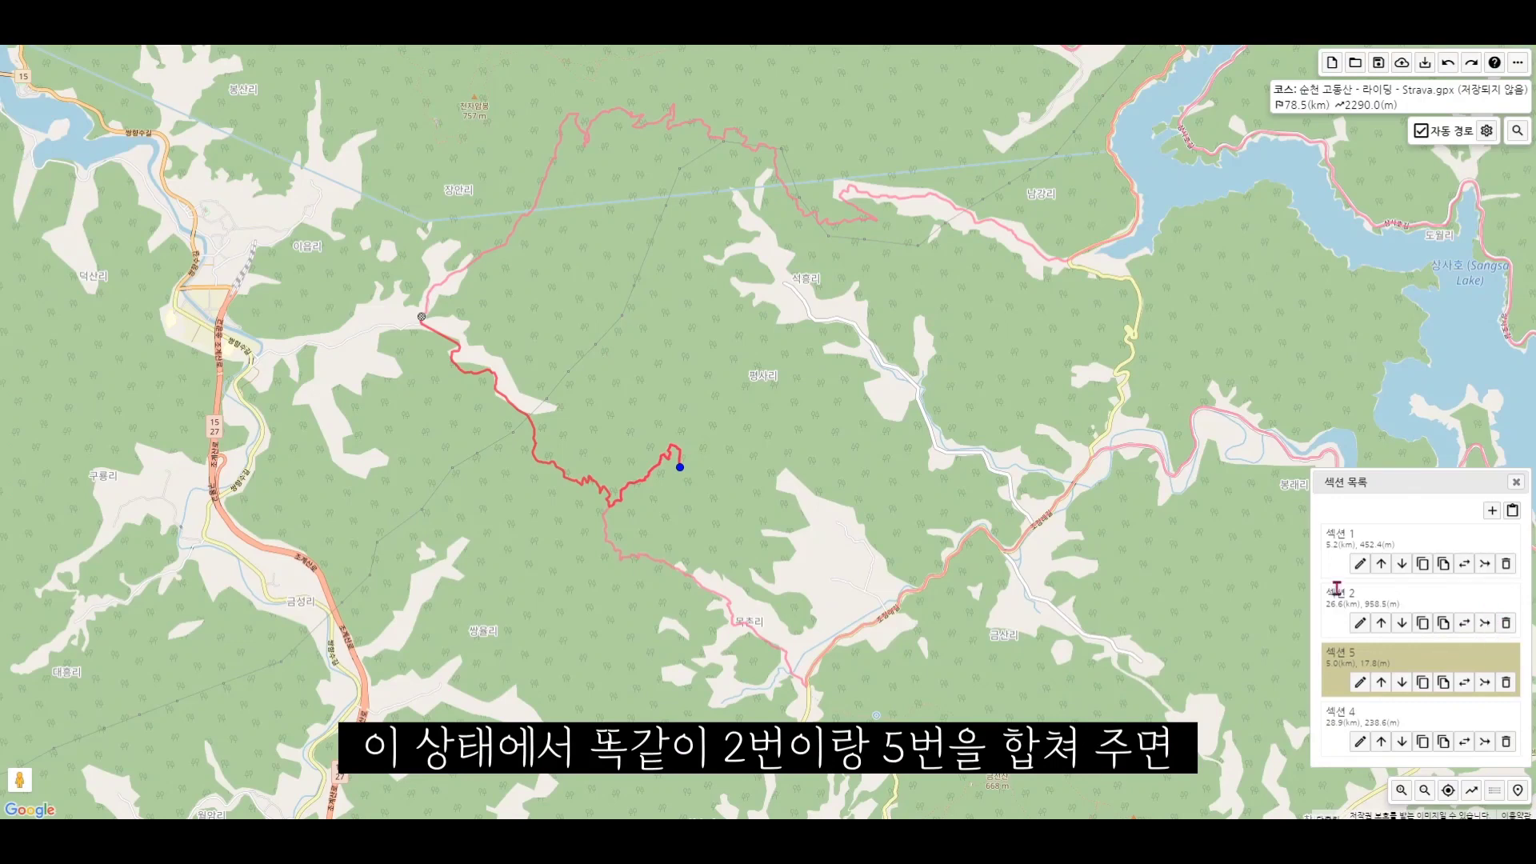
click(1338, 592)
click(1485, 627)
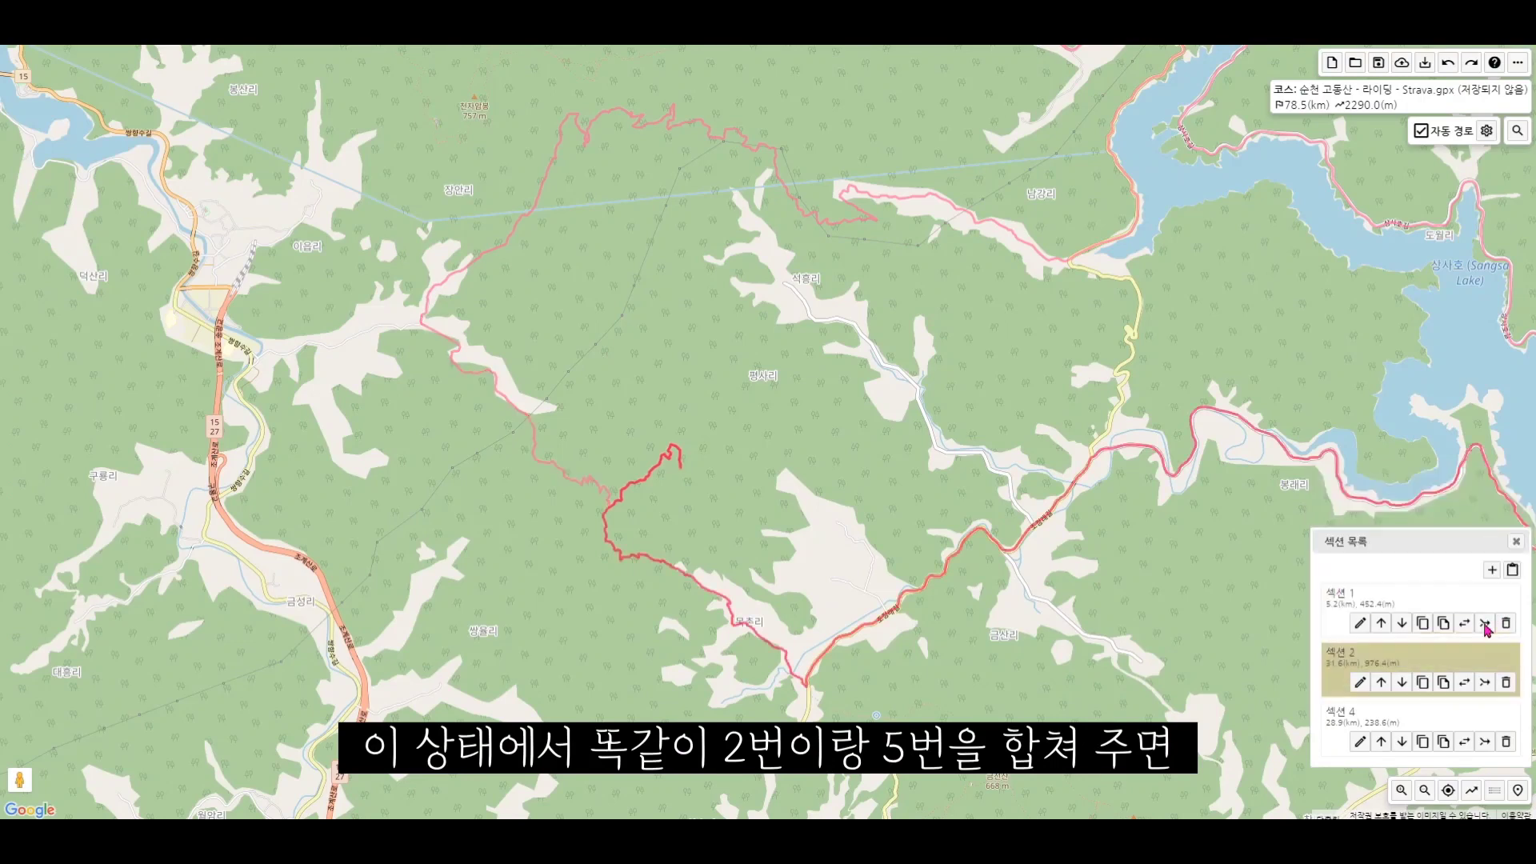
scroll(1117, 577, down, 1)
drag(1207, 526, 1056, 530)
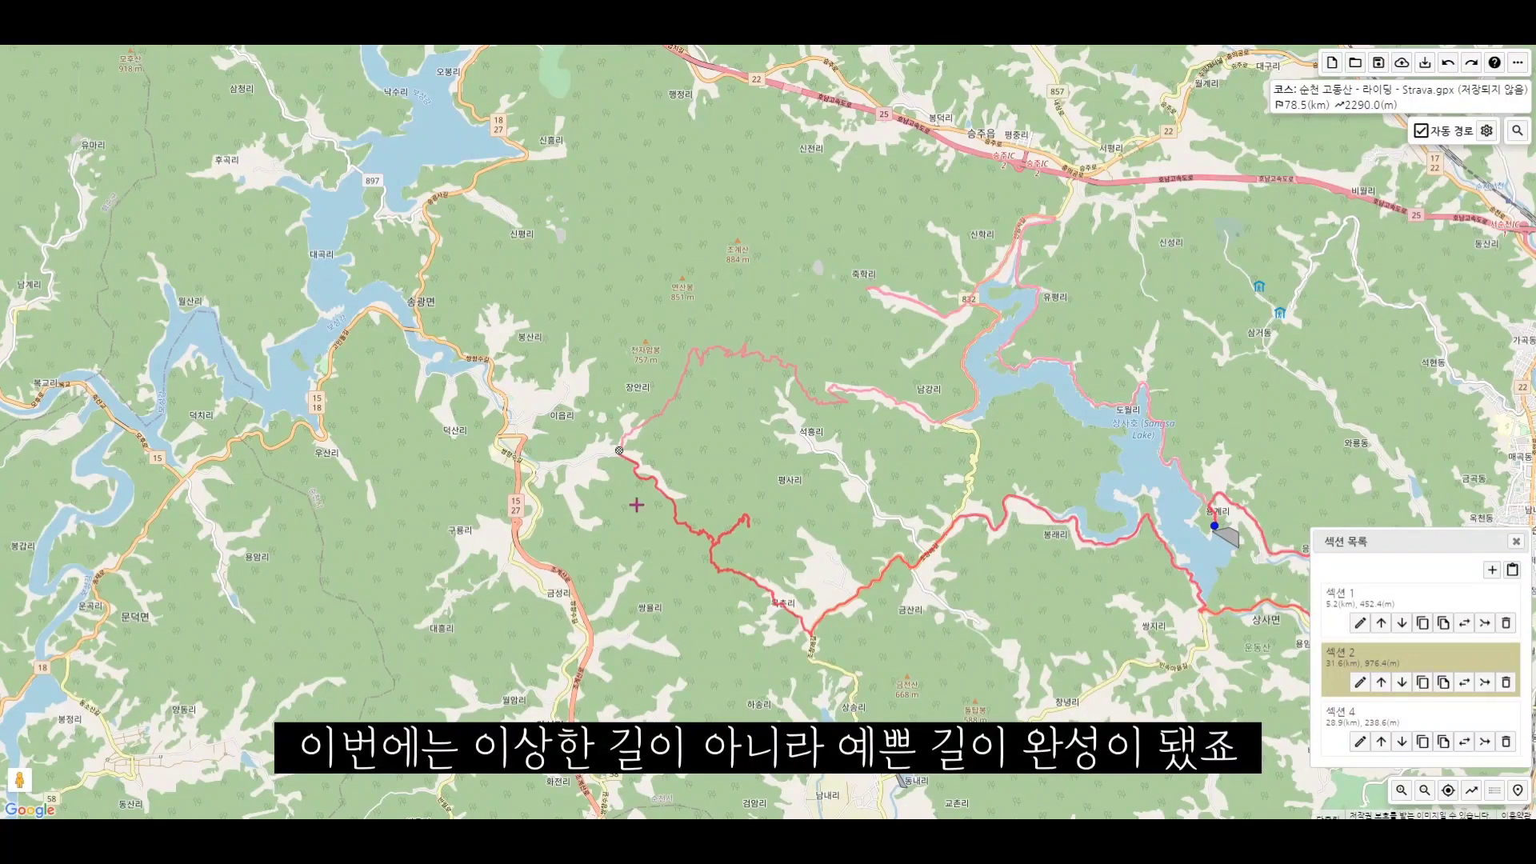
- Move 섹션 2 one place up in the section list, ahead of 섹션 1
drag(635, 518, 696, 610)
scroll(713, 602, up, 1)
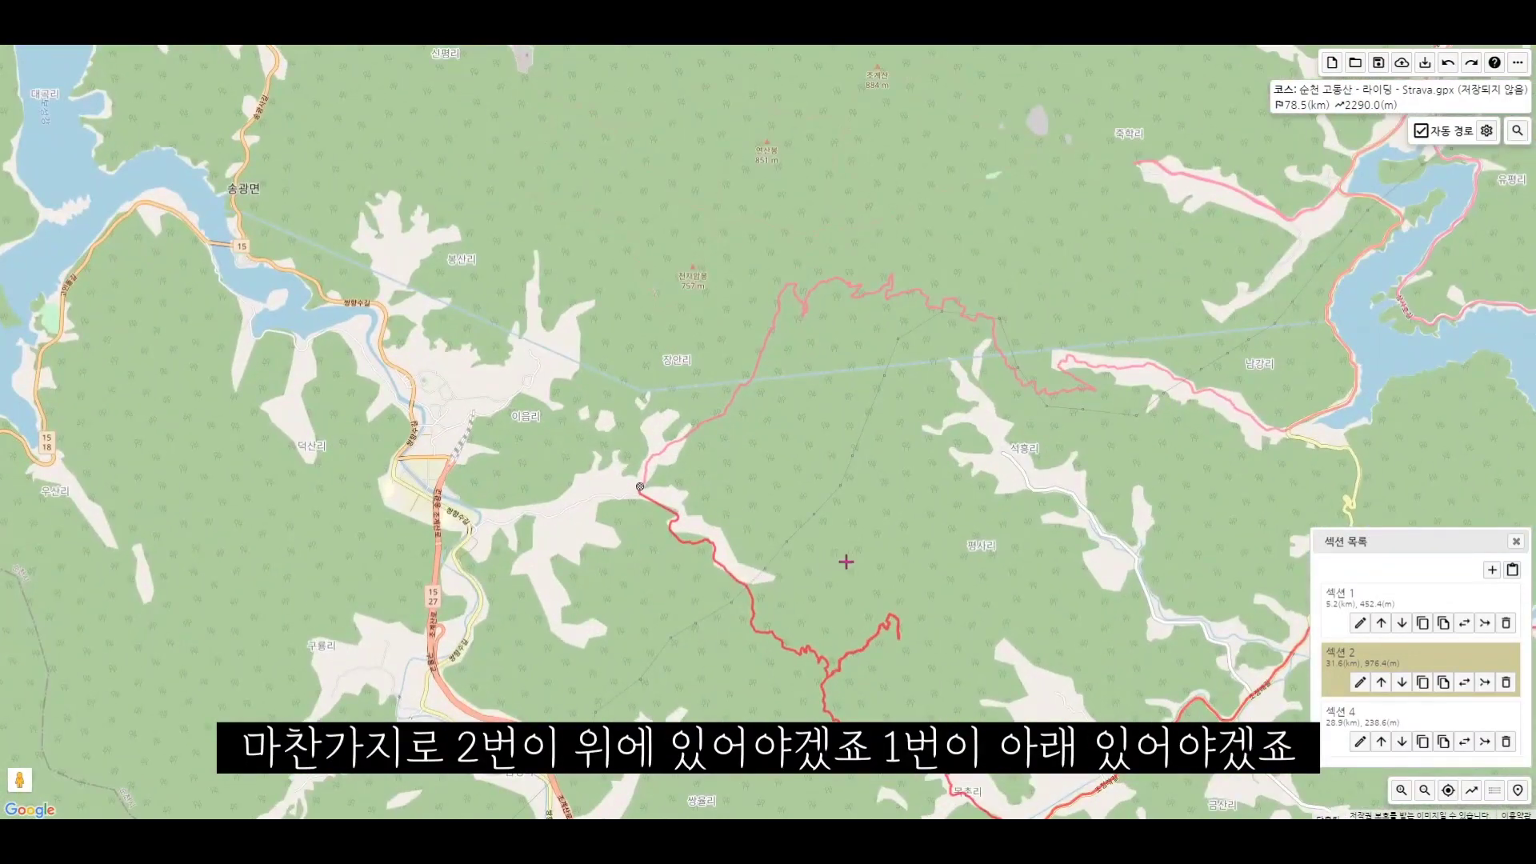
click(1382, 682)
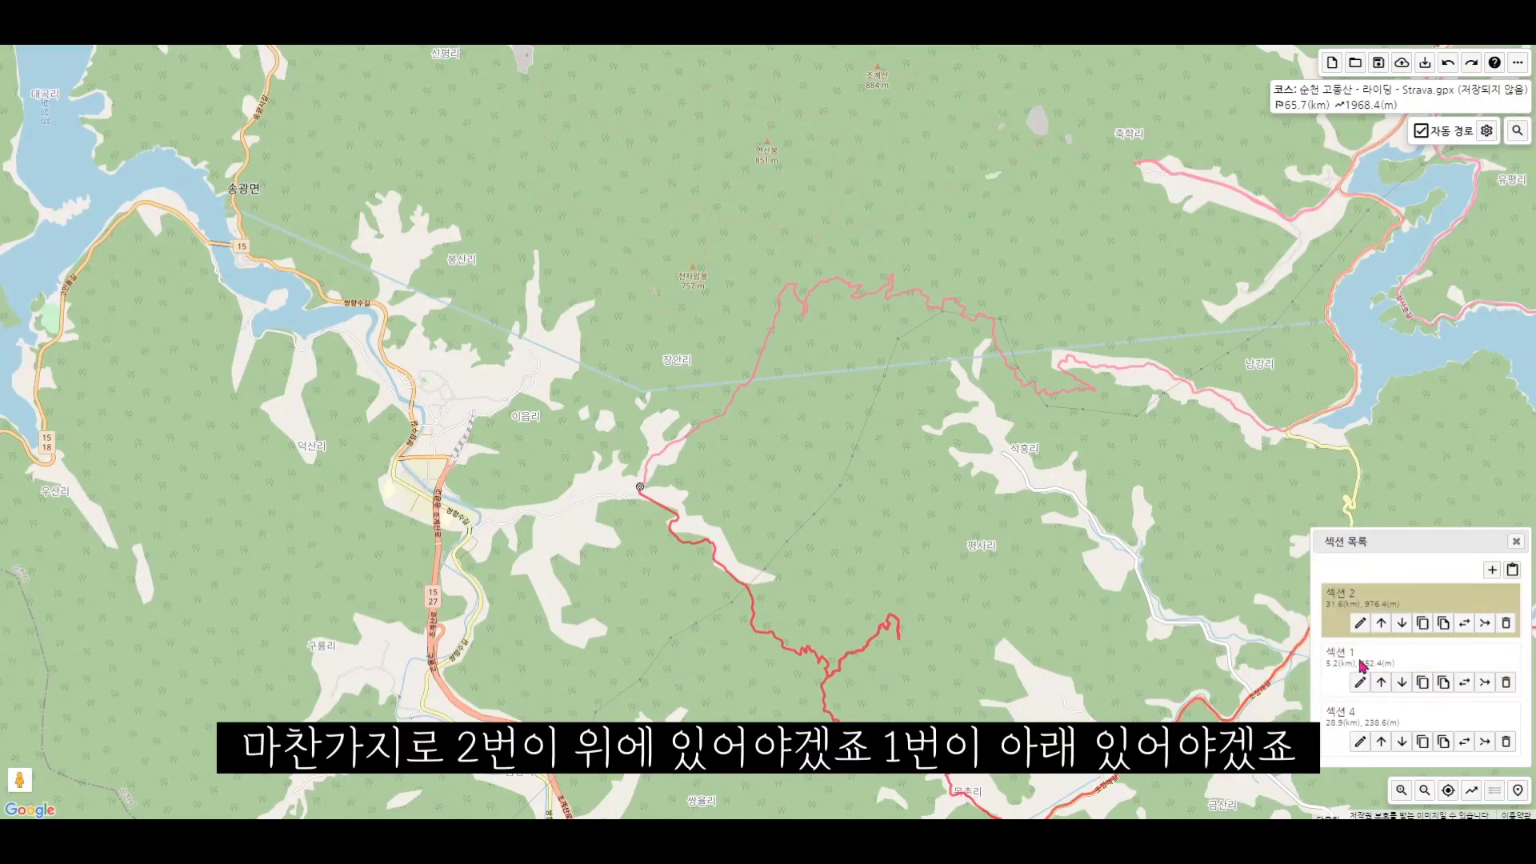
- Try to merge the sections with 섹션 1 placed ahead of 섹션 2, inspect the route on the map, and undo that merge
click(1375, 678)
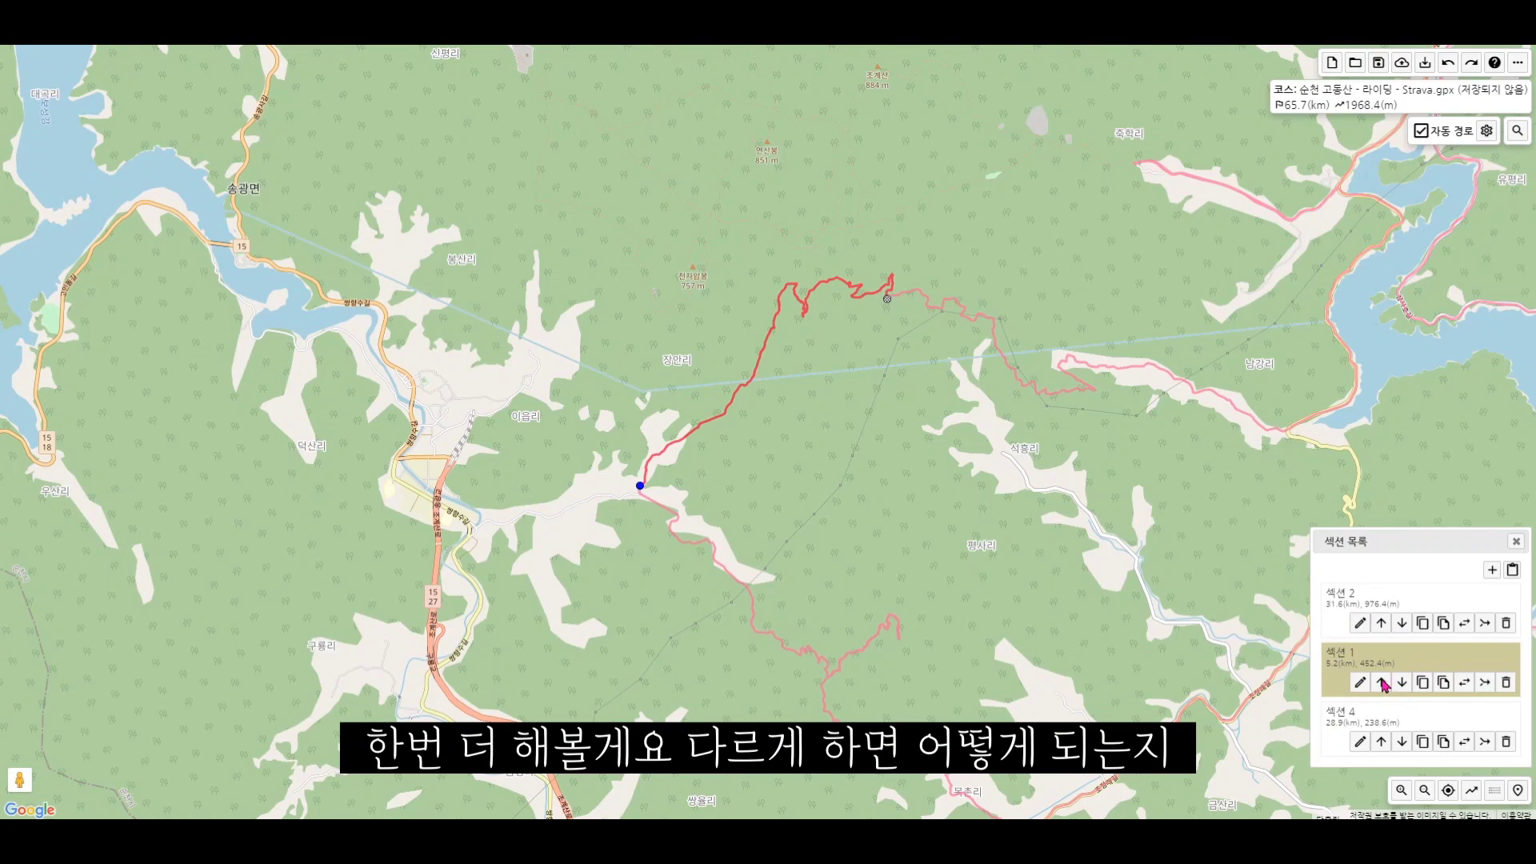
click(1382, 682)
click(1486, 623)
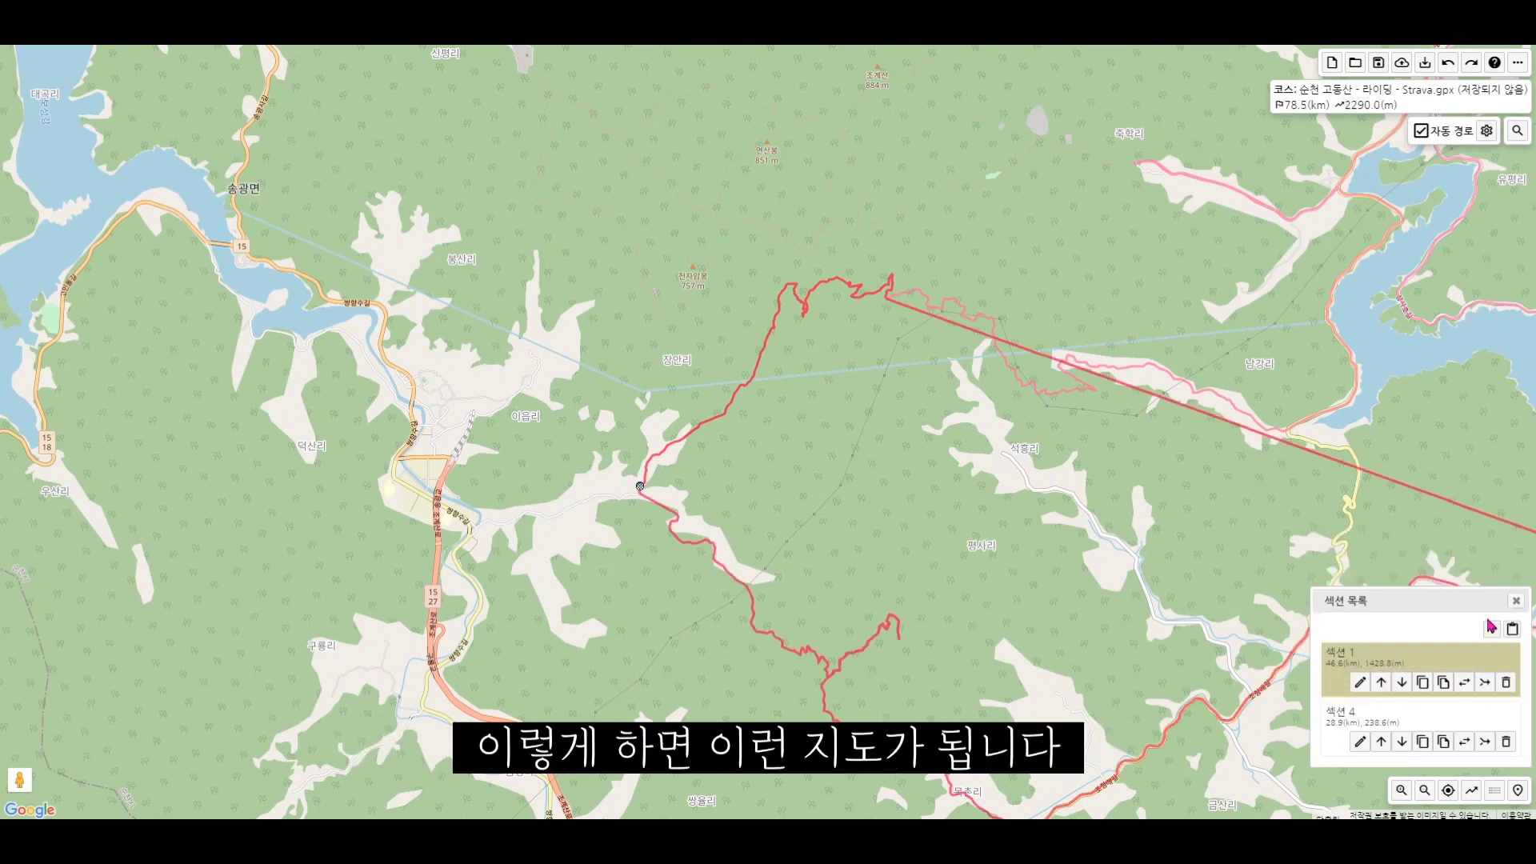
drag(1119, 520, 600, 526)
scroll(599, 526, down, 1)
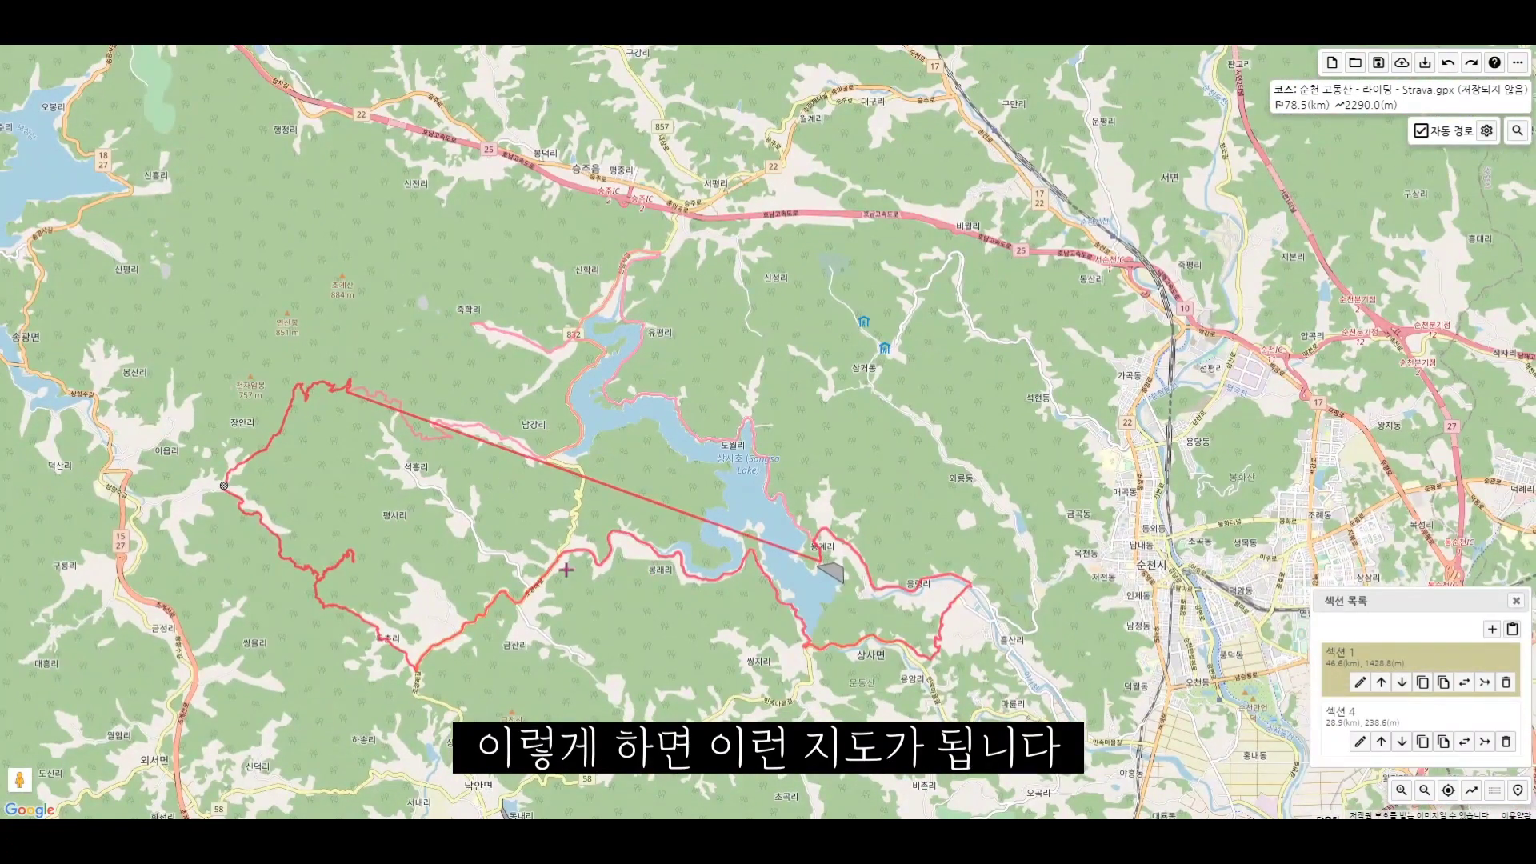
scroll(392, 610, up, 1)
drag(494, 555, 752, 583)
key(ctrl+z)
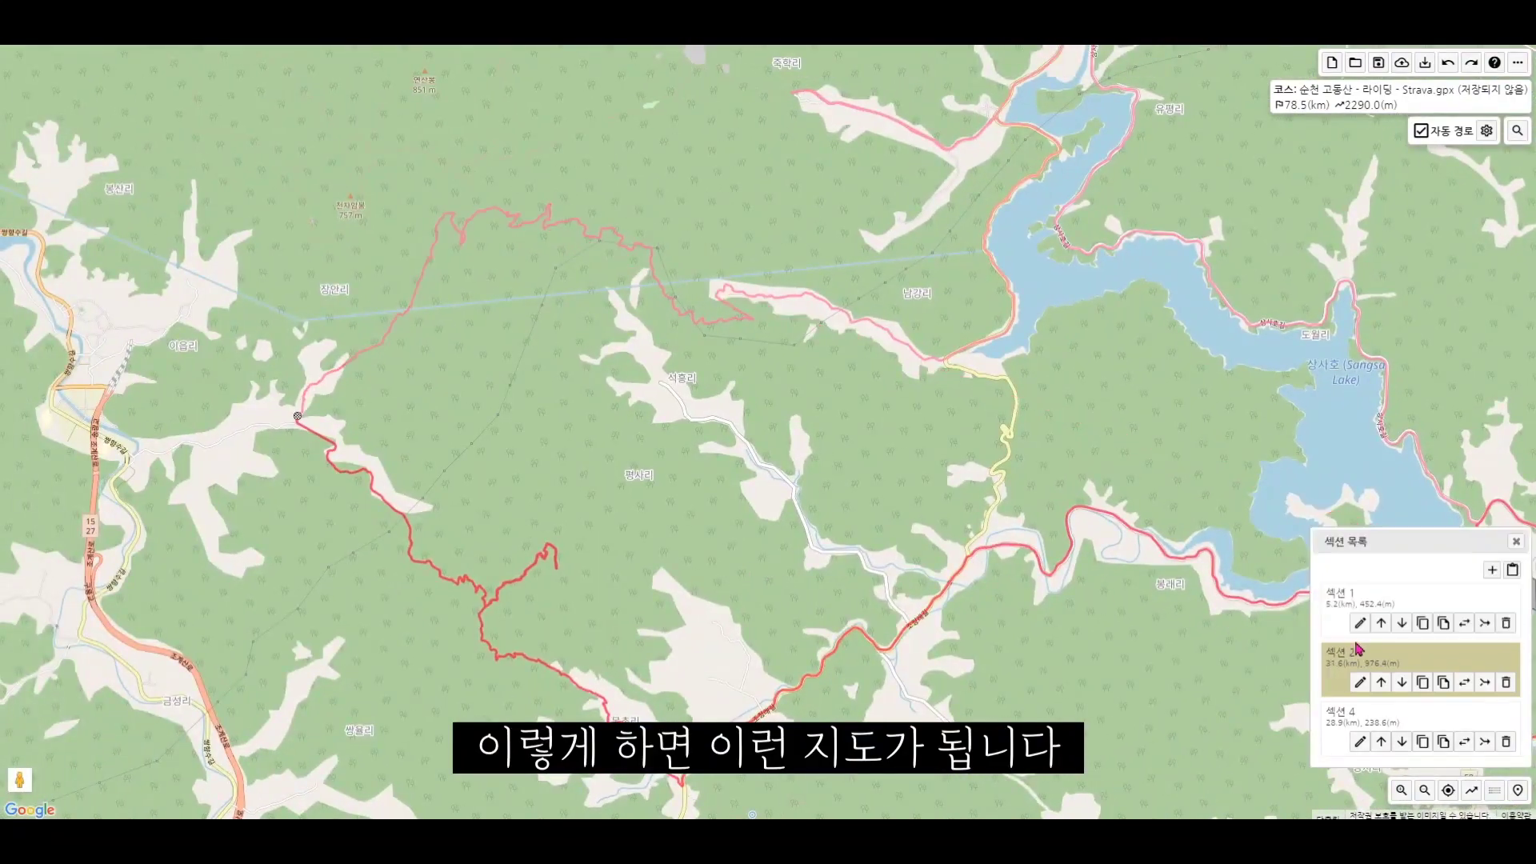
- Place 섹션 2 ahead of 섹션 1 and merge it with 섹션 1 and 섹션 4 into one section
click(1384, 683)
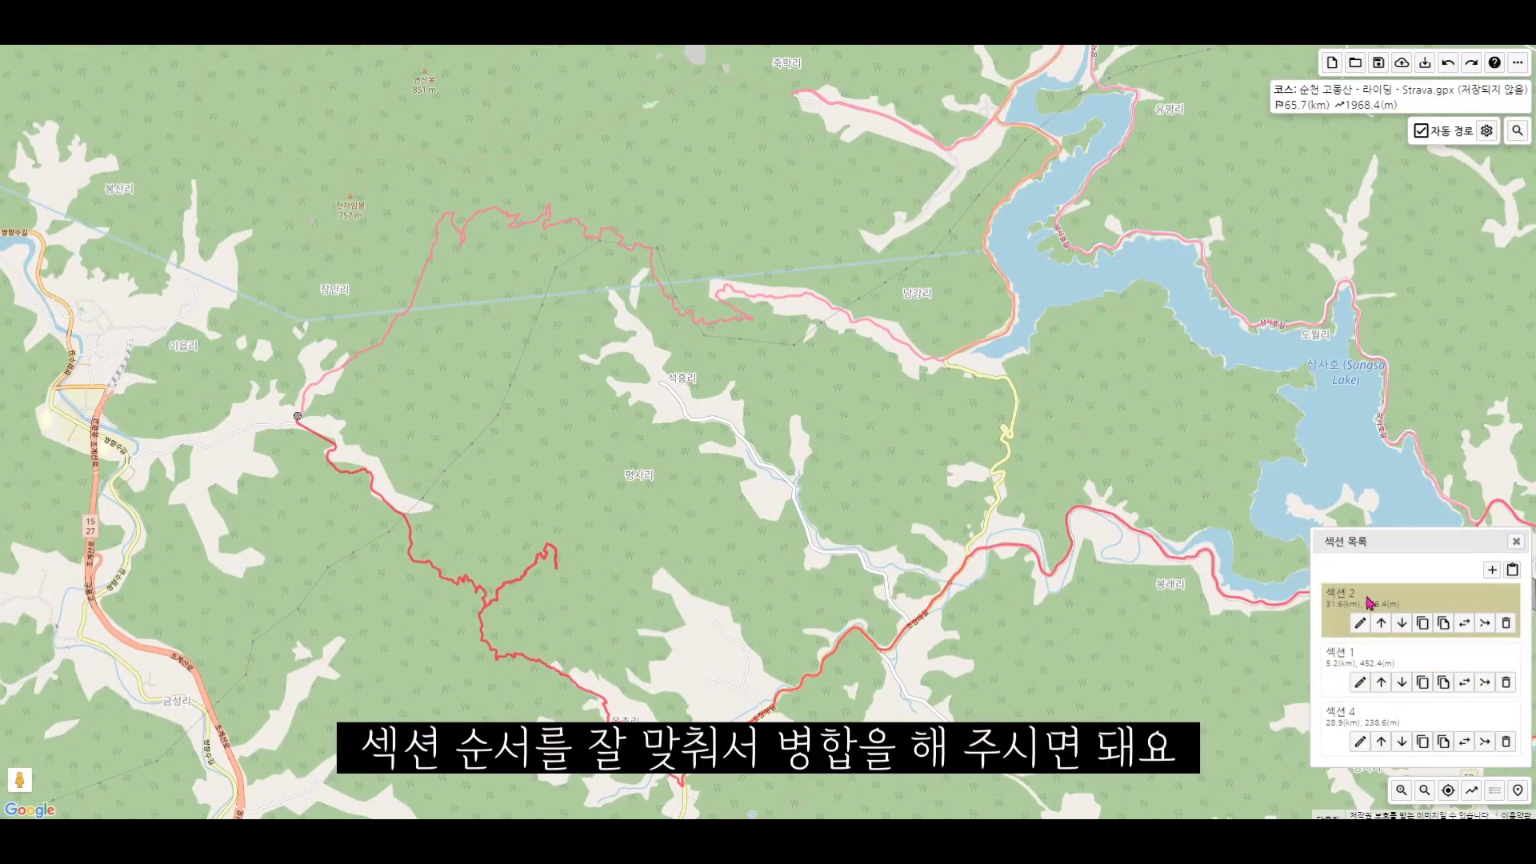
click(1488, 624)
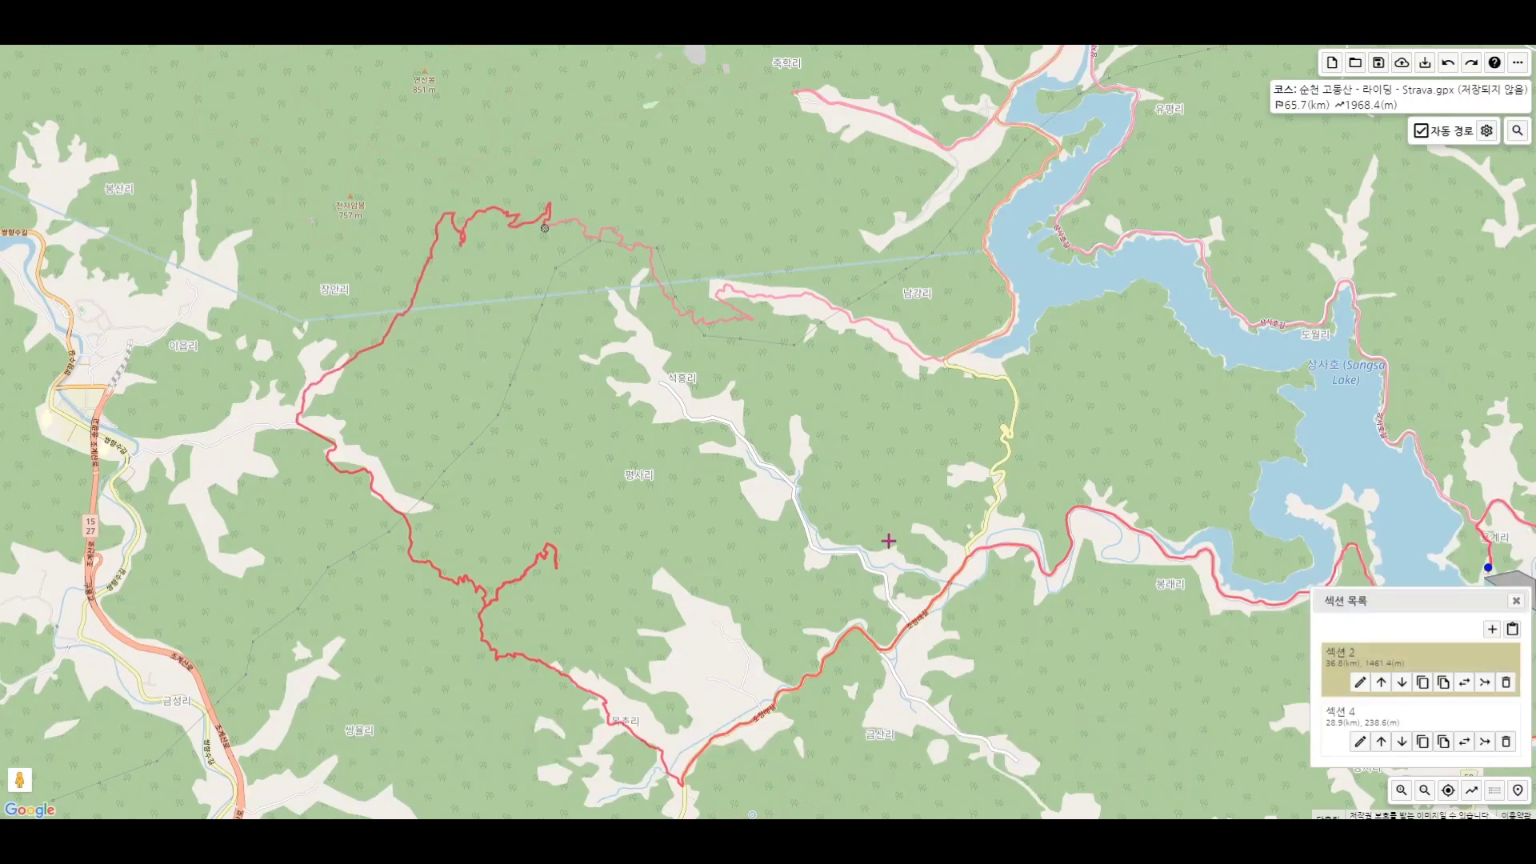
drag(1022, 433, 910, 392)
click(1486, 685)
scroll(1073, 515, down, 1)
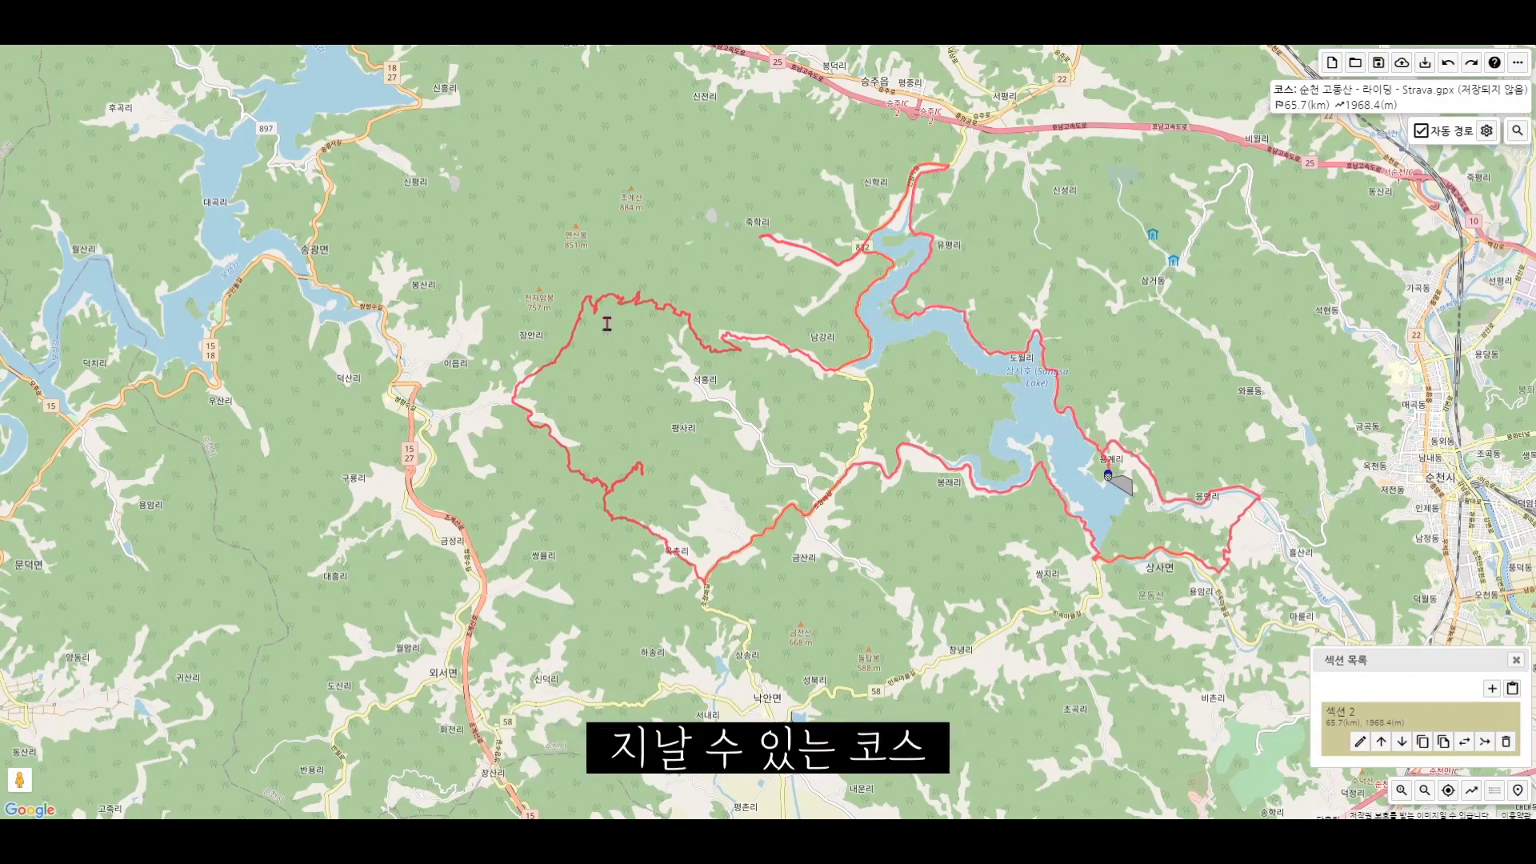
- Examine the merged course on the map, from the mountain loop to the route around the lake and the 상사면 area
scroll(921, 336, up, 5)
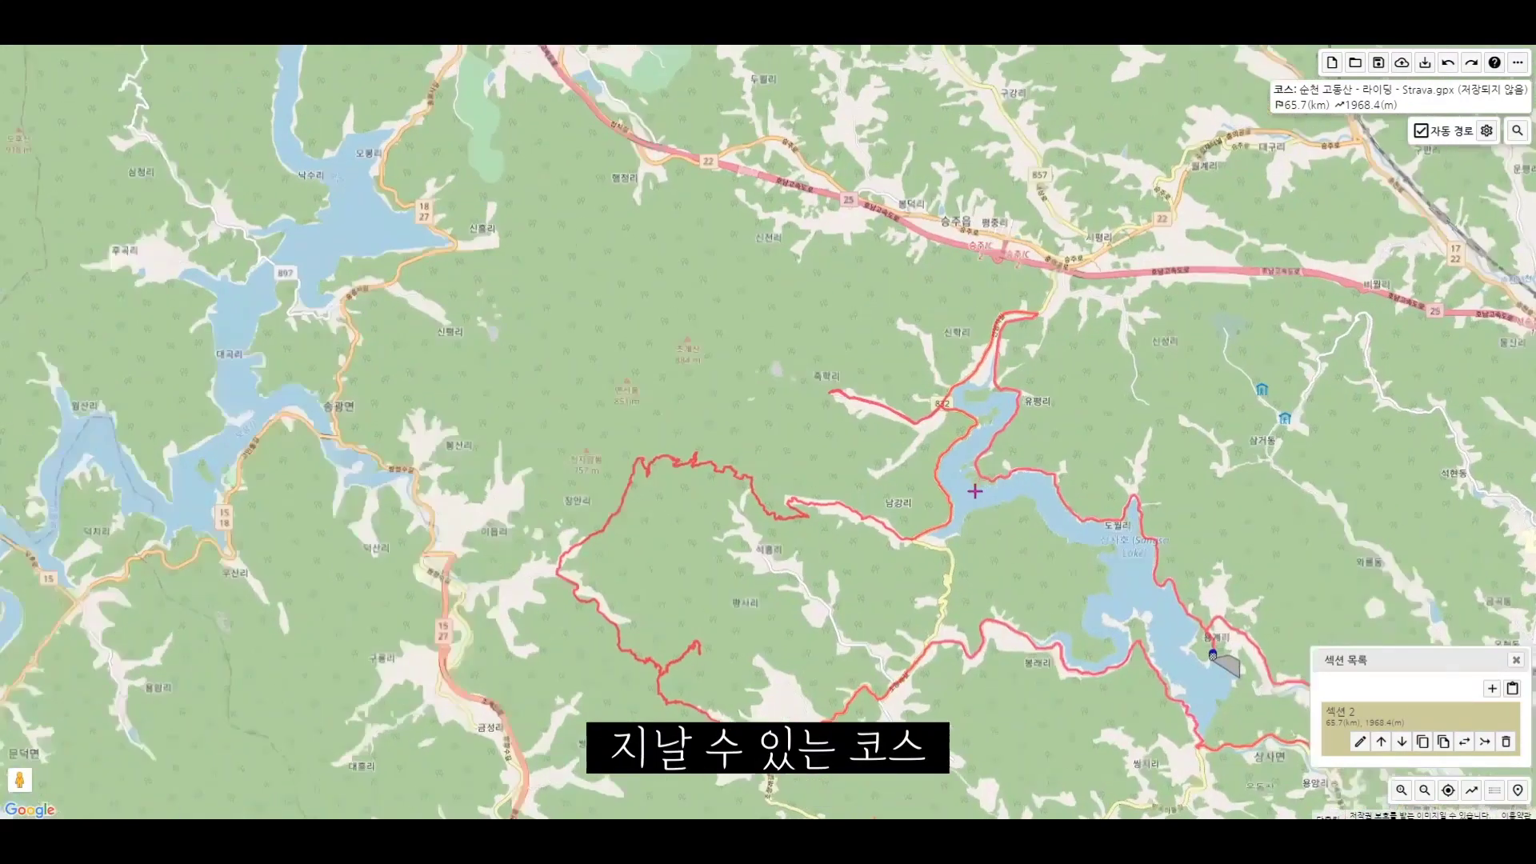
drag(877, 357, 918, 504)
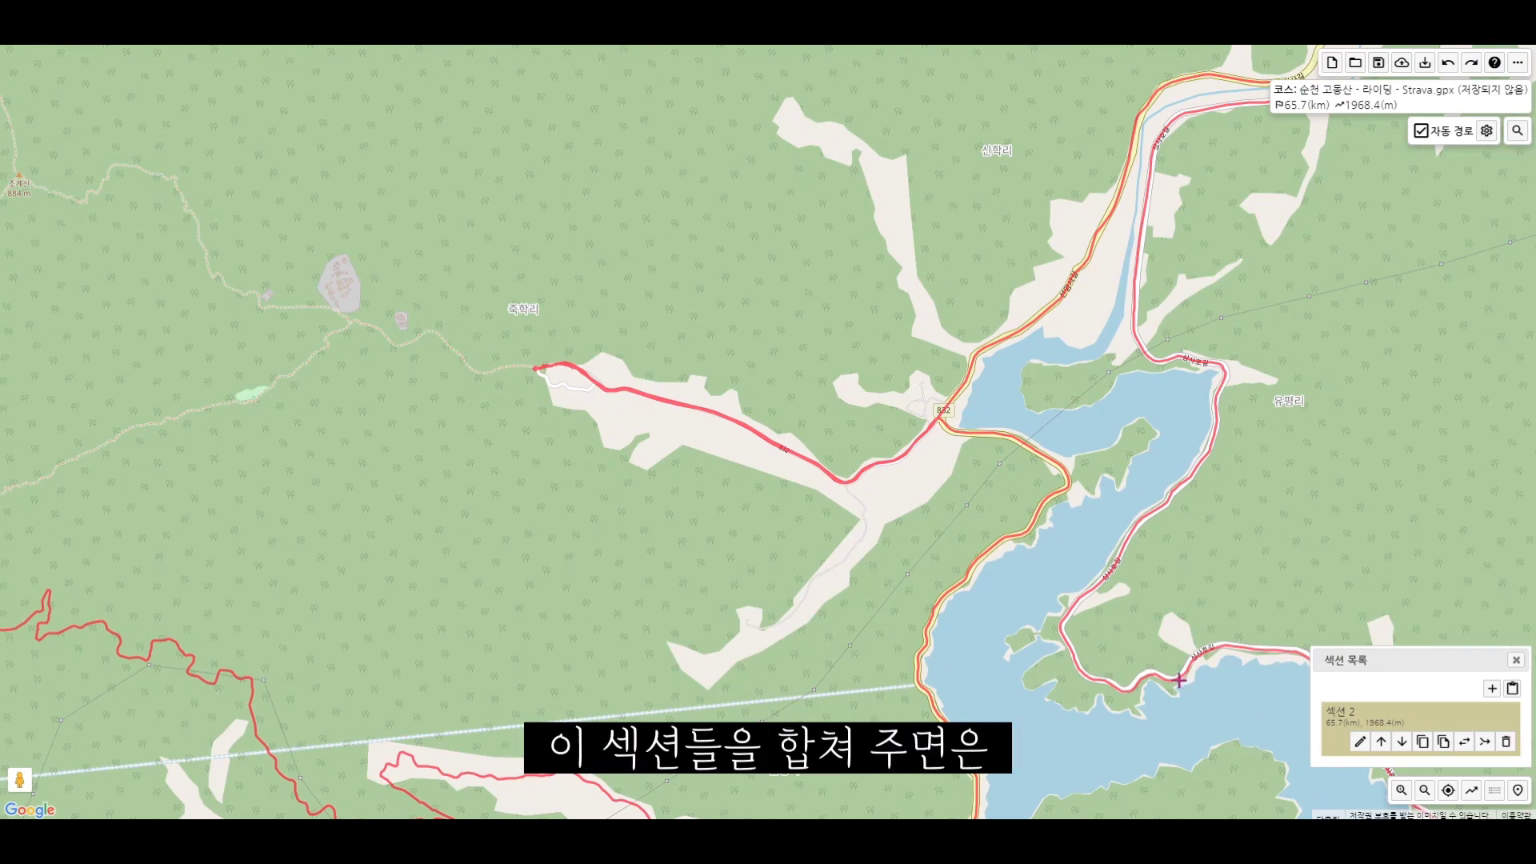
scroll(1053, 765, down, 1)
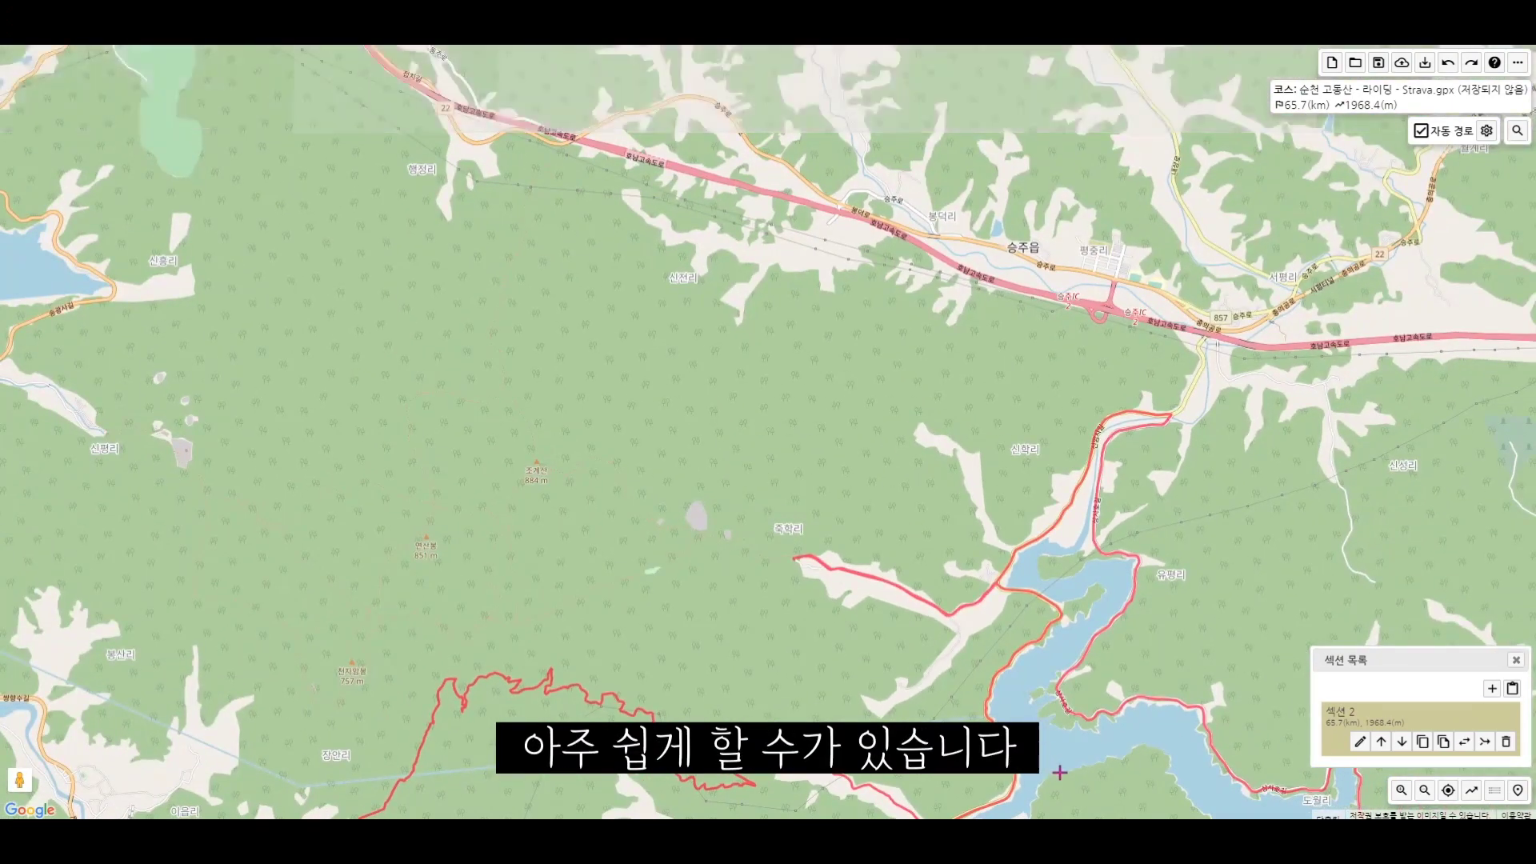
drag(1060, 774, 994, 518)
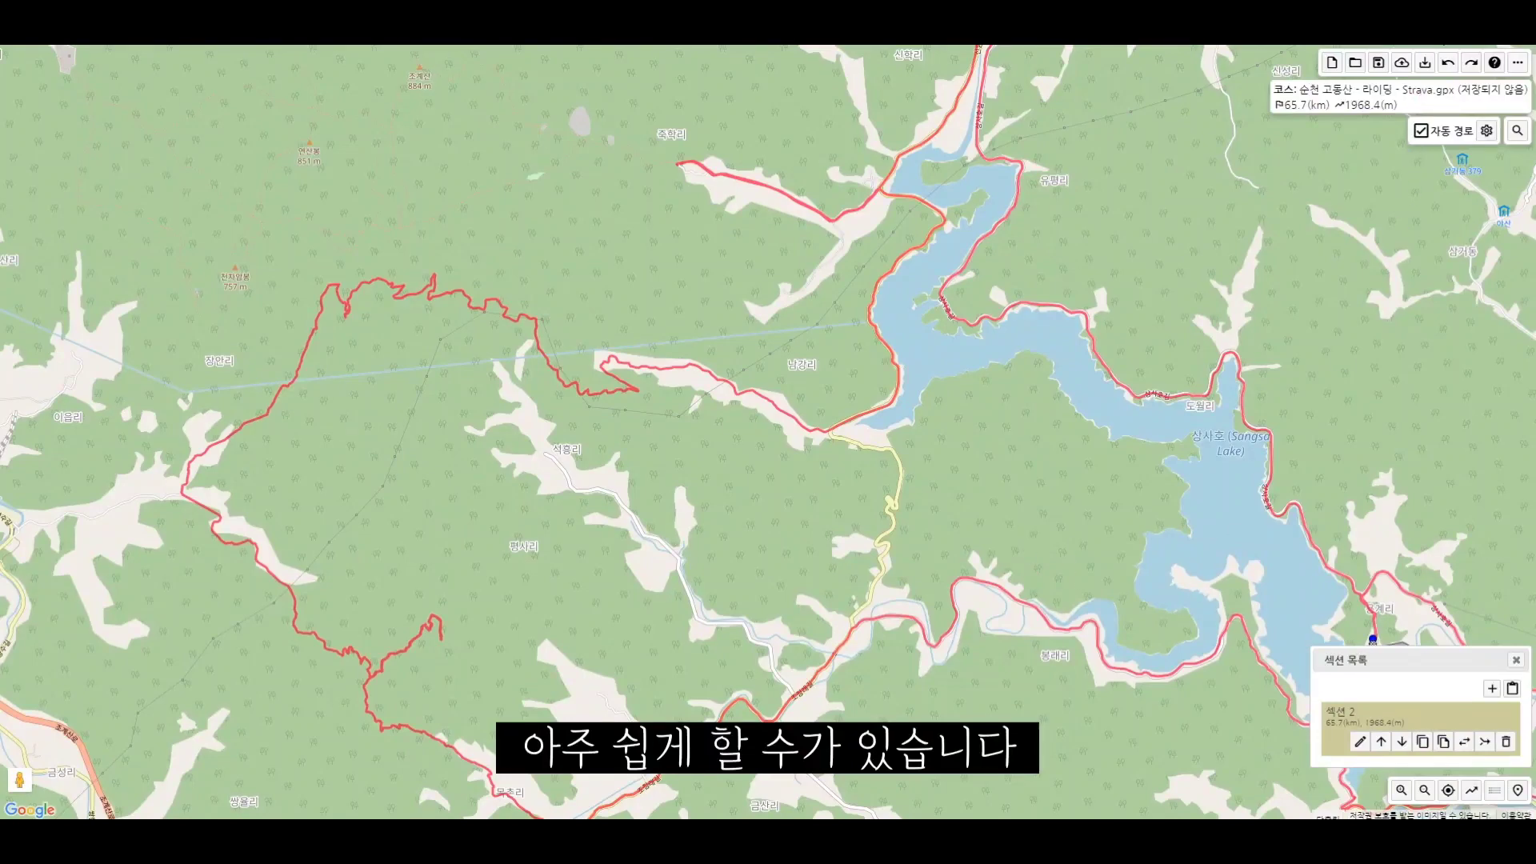
scroll(728, 171, down, 1)
scroll(992, 317, up, 1)
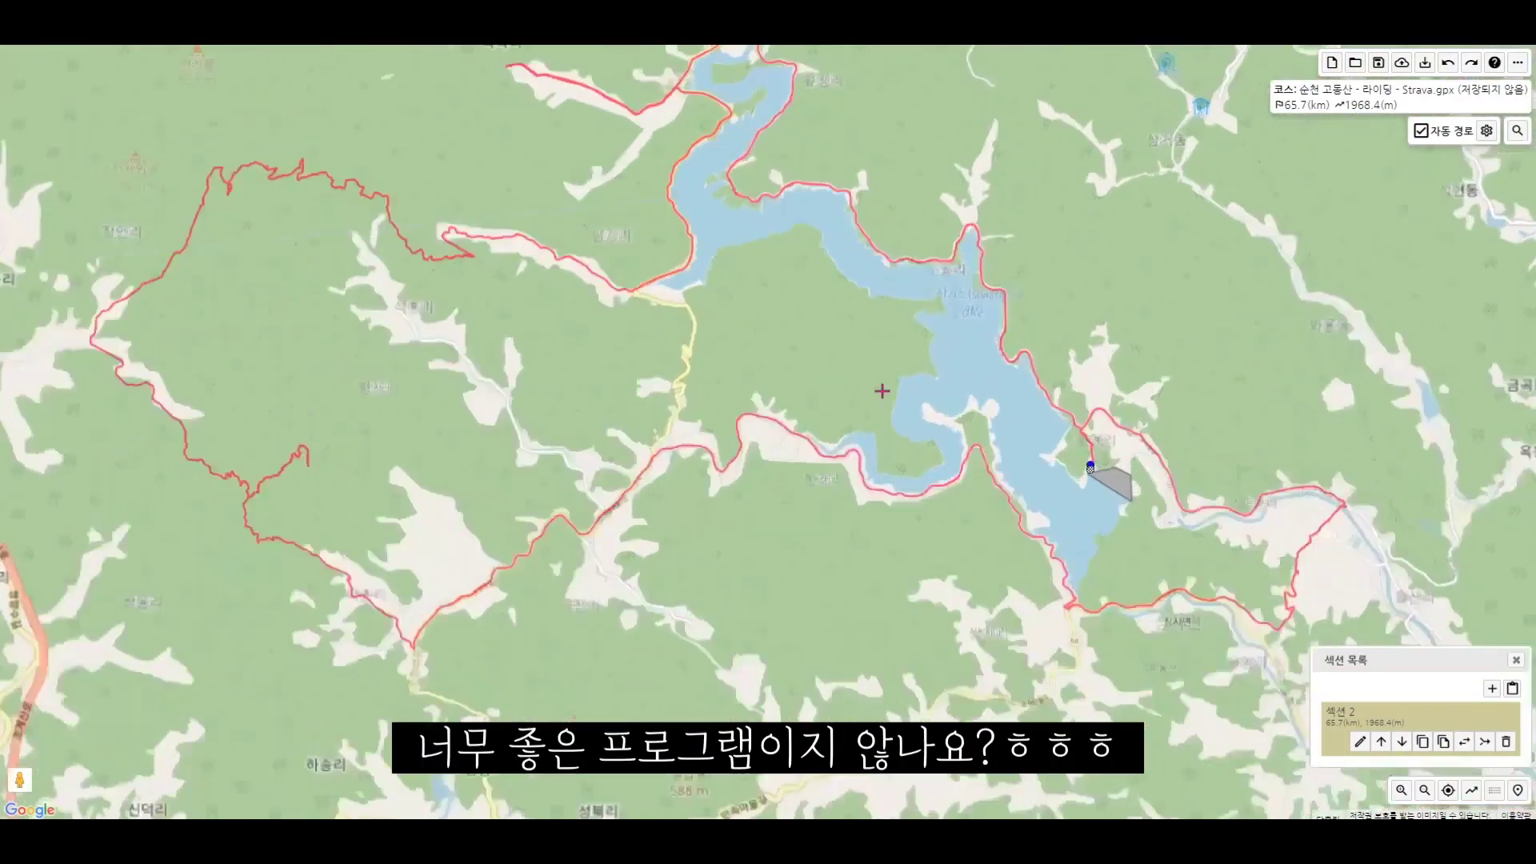
drag(827, 324, 889, 345)
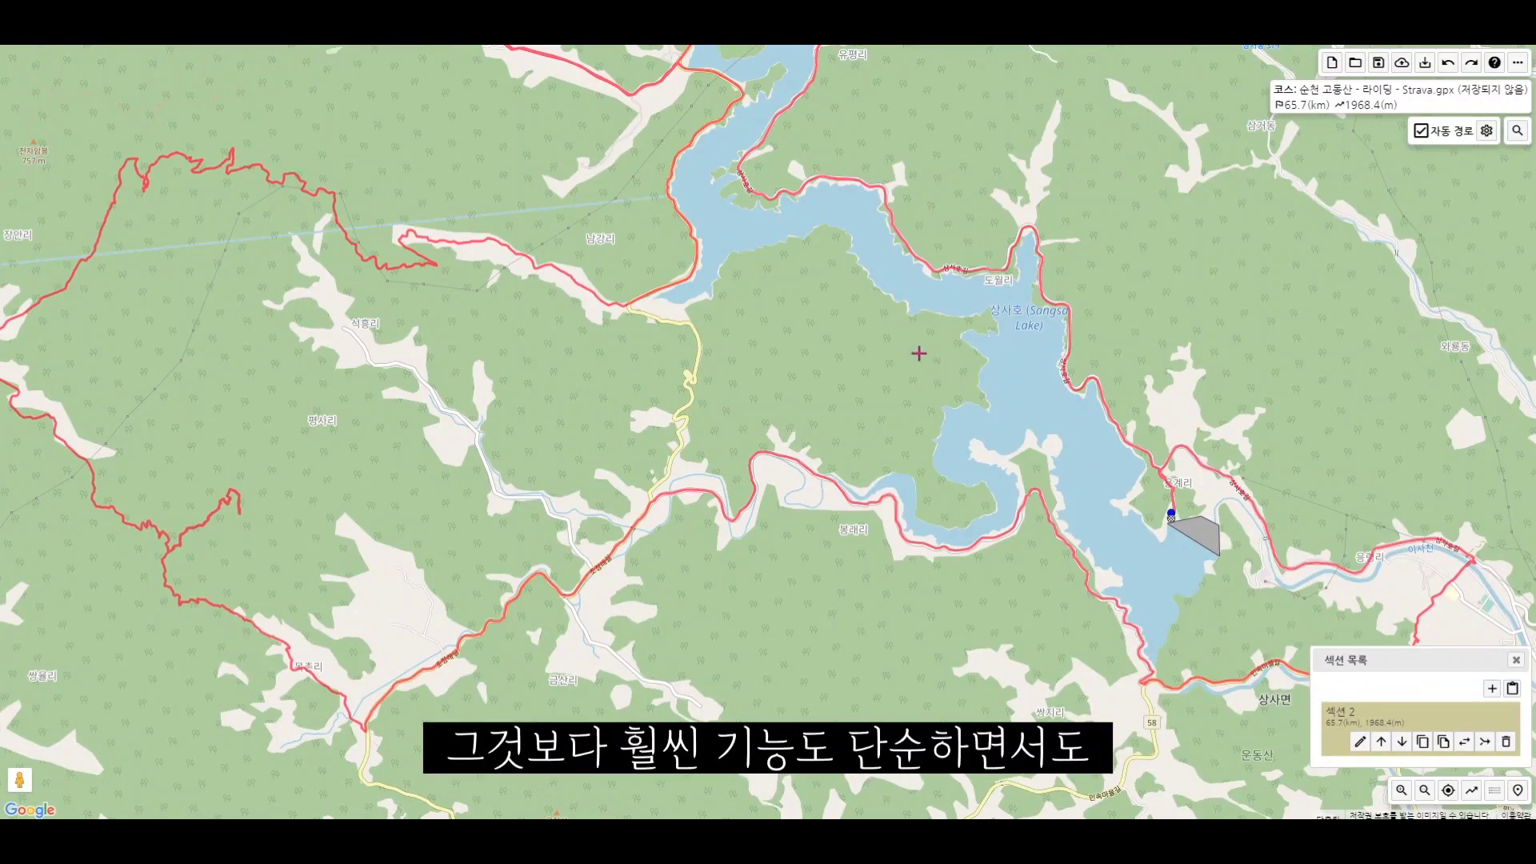
drag(973, 353, 850, 433)
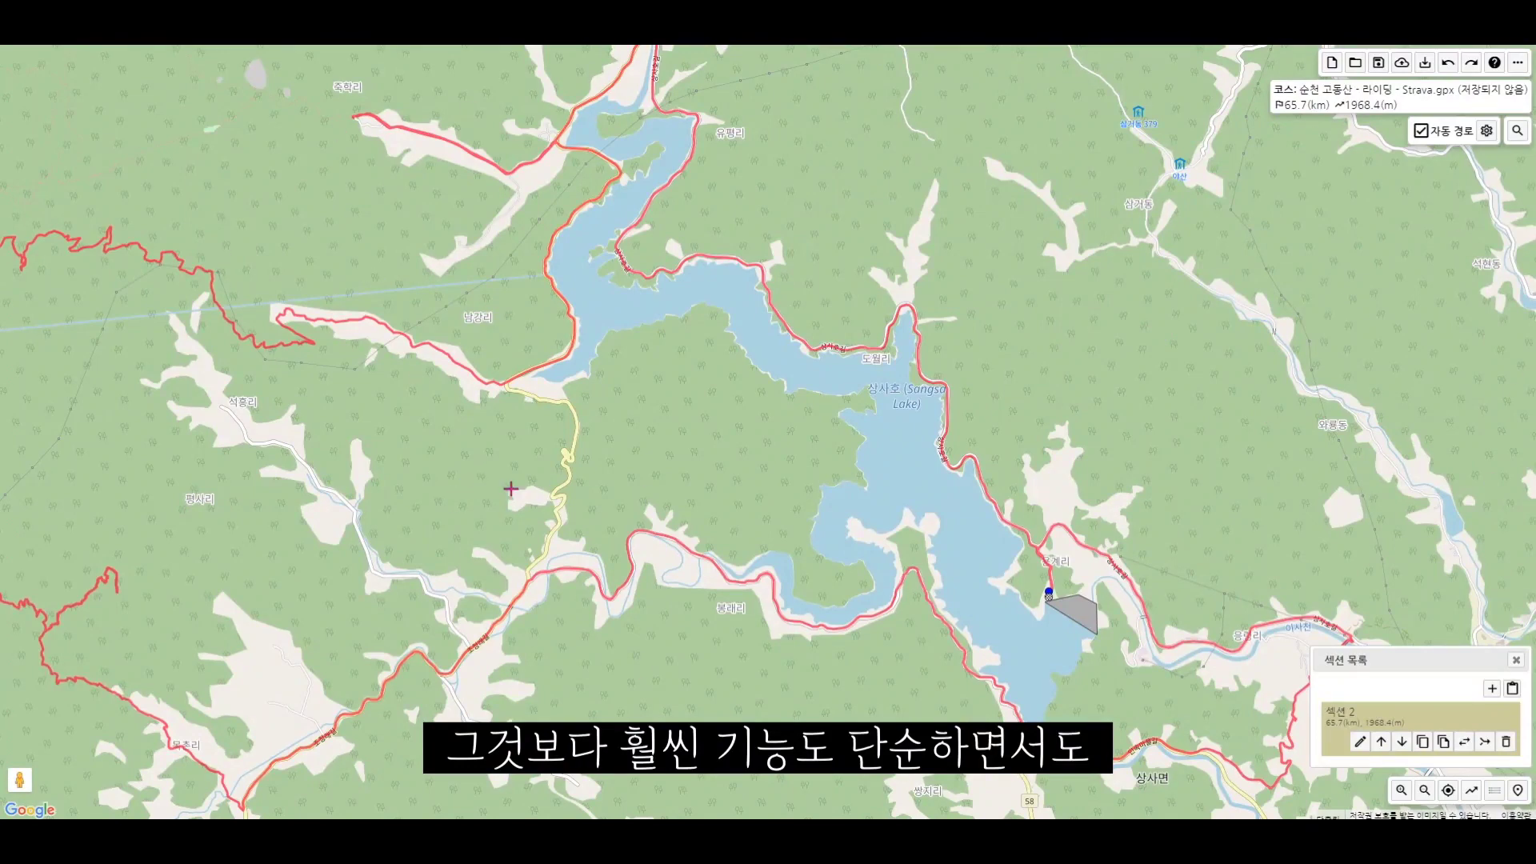
drag(1148, 695, 977, 424)
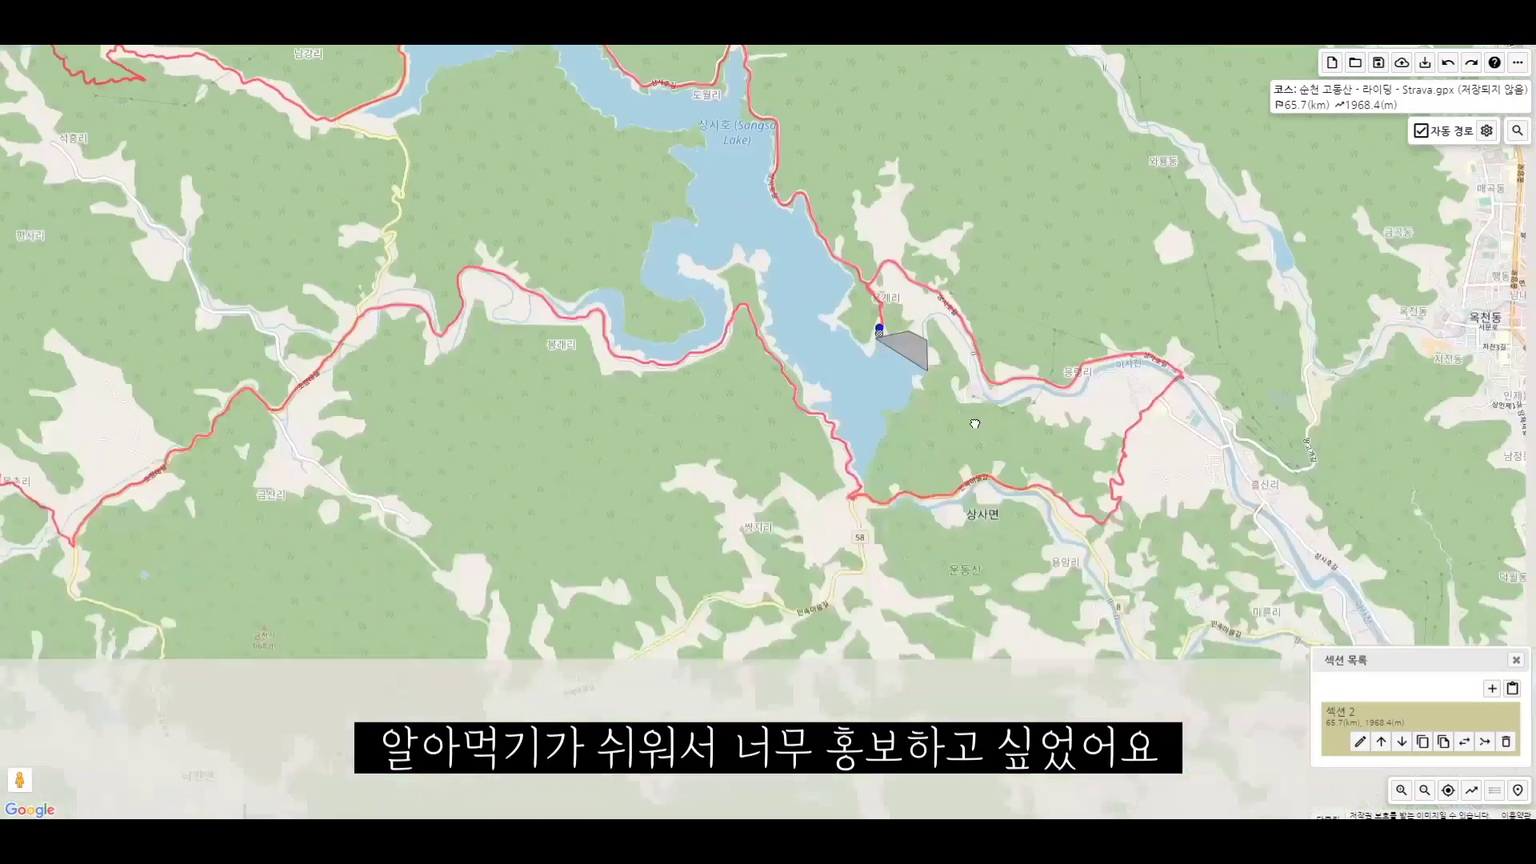
drag(594, 187, 720, 300)
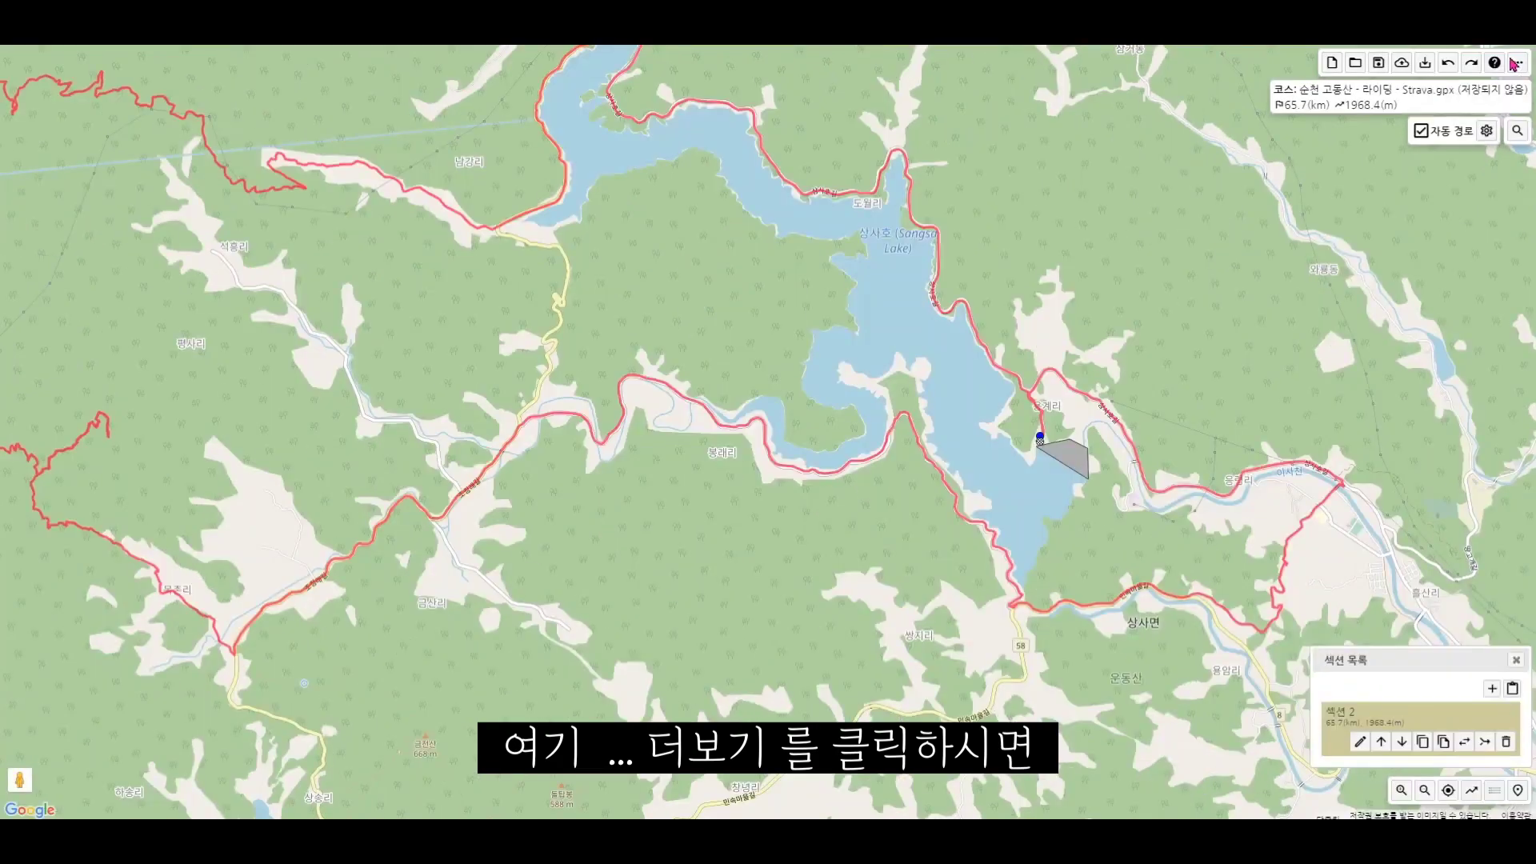
- Find the uphill segments in the merged course and move the list of climbs higher over the map
click(1515, 64)
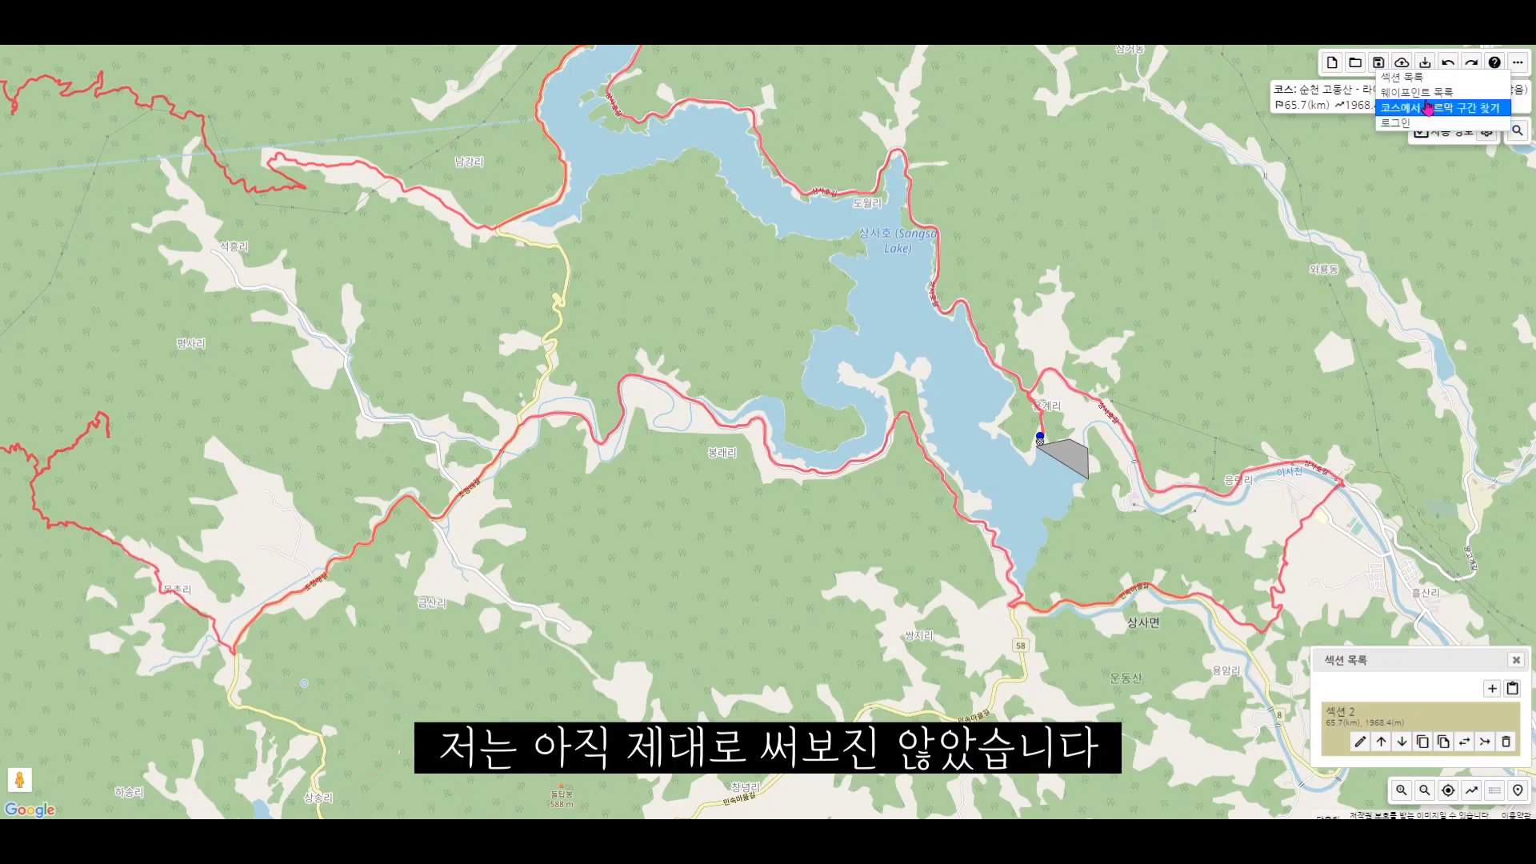
click(1457, 111)
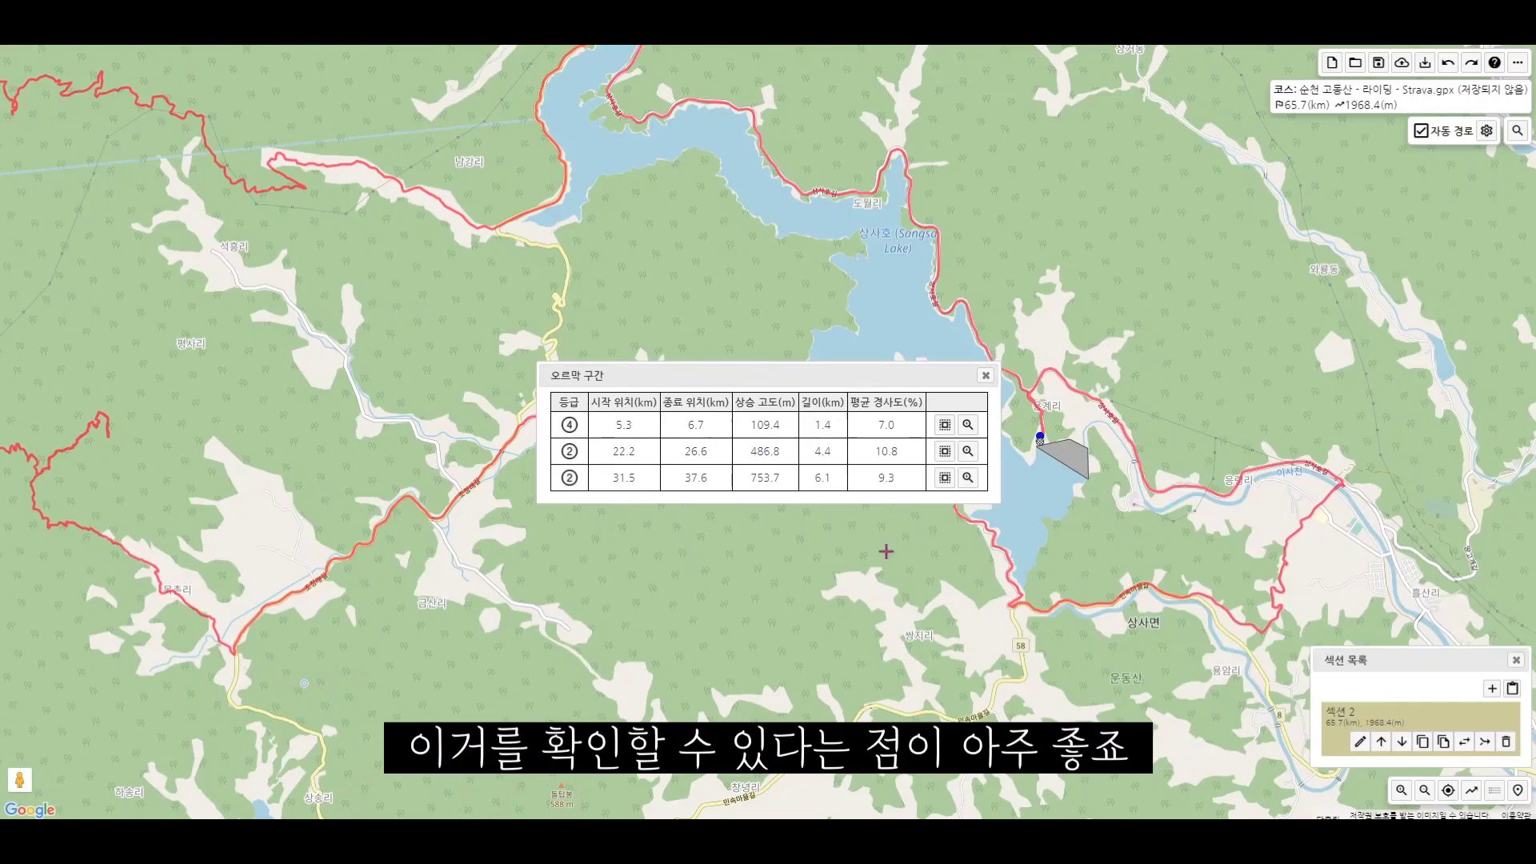
scroll(1126, 589, down, 1)
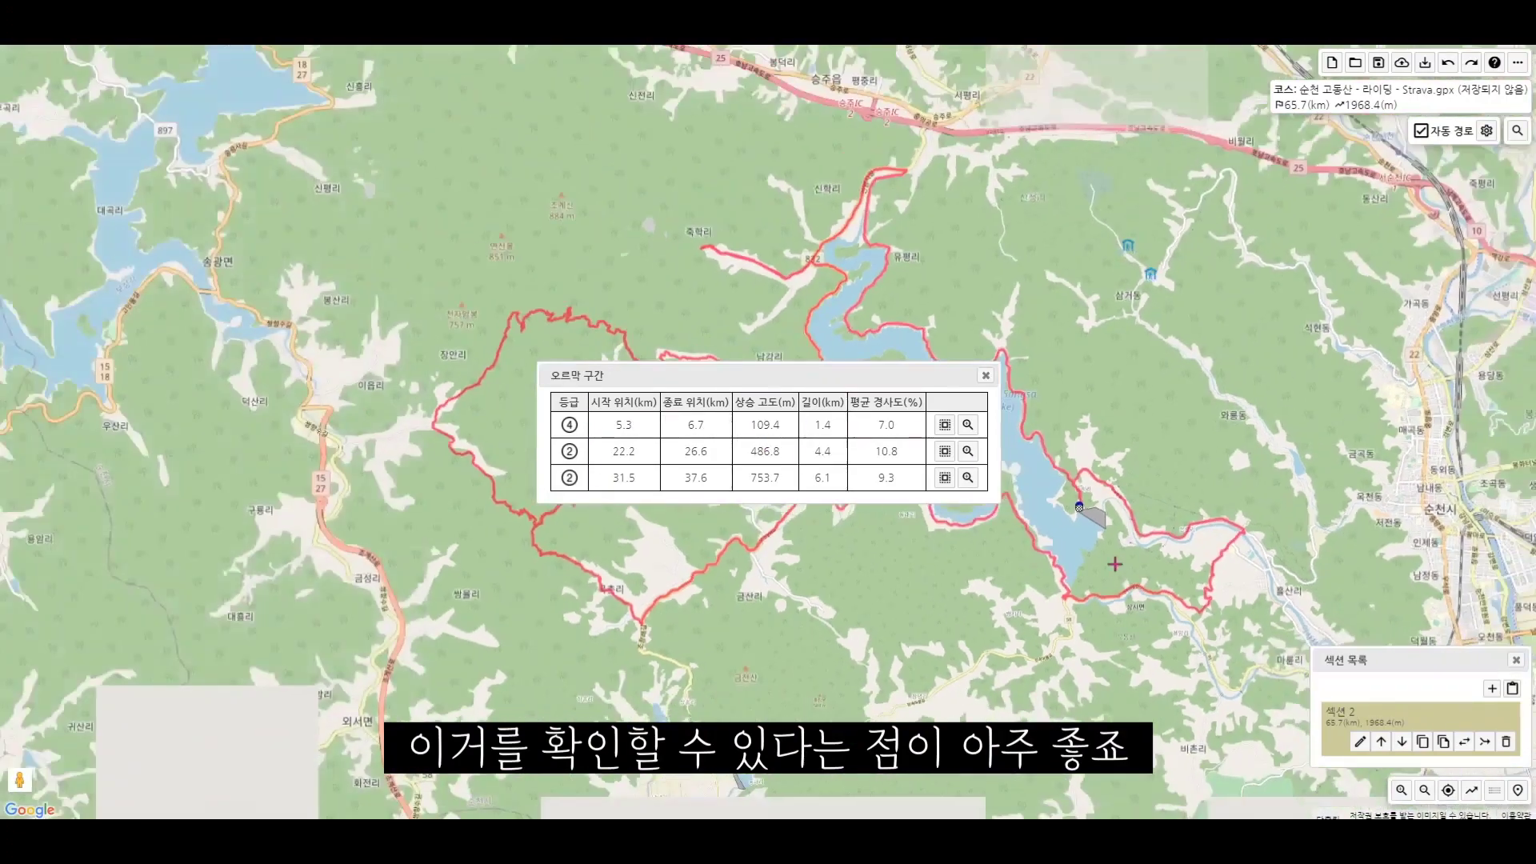
drag(858, 374, 820, 272)
scroll(1083, 552, up, 1)
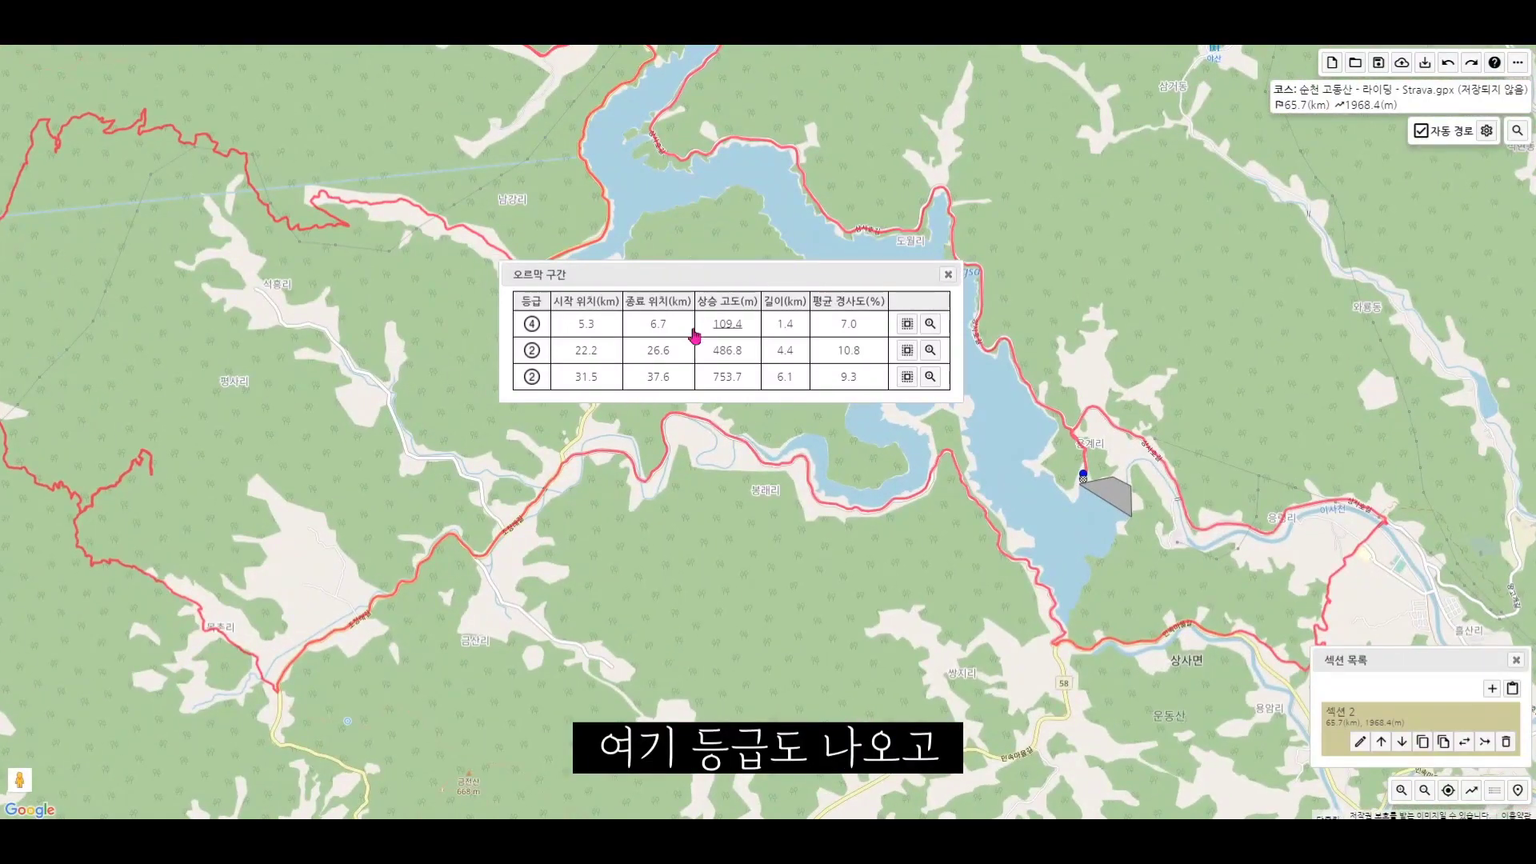
- Show the grade 4 climb and the climb starting at 22.2 km on the map and elevation profile, keeping the list clear of them
click(532, 323)
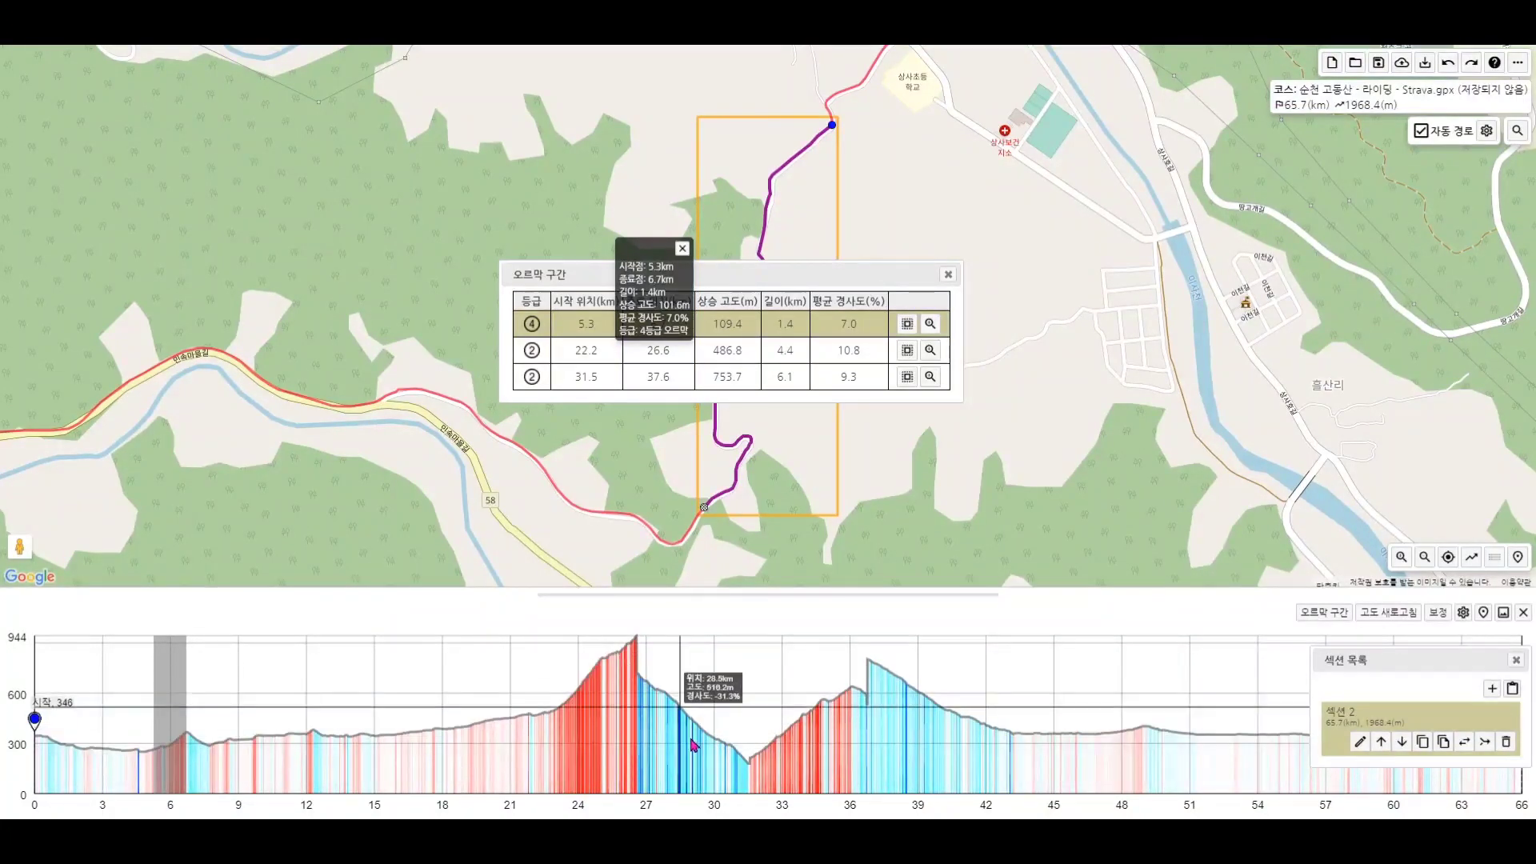
drag(756, 278, 1059, 257)
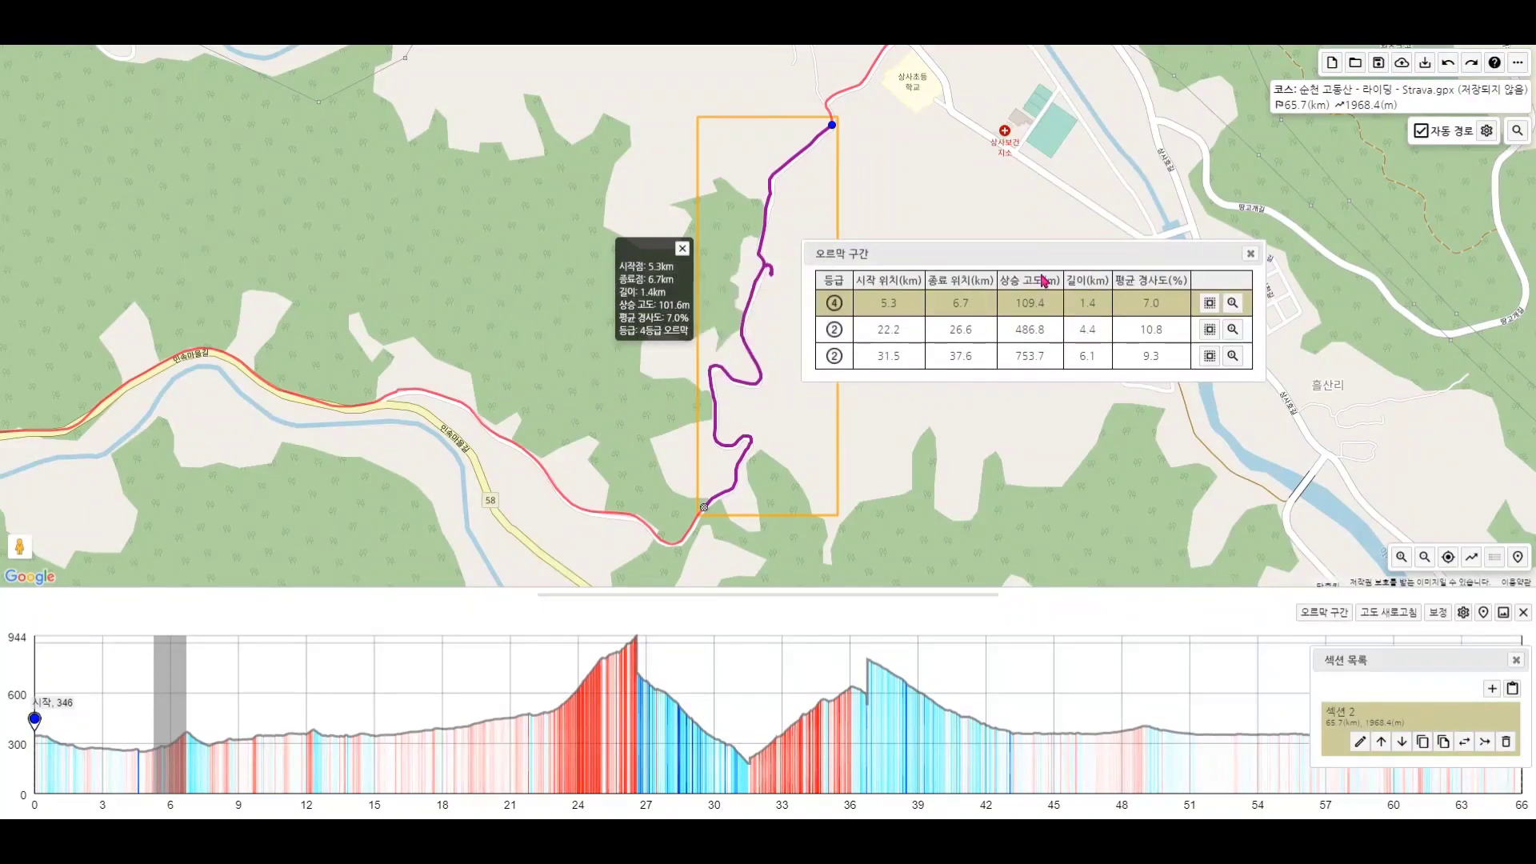
click(1088, 335)
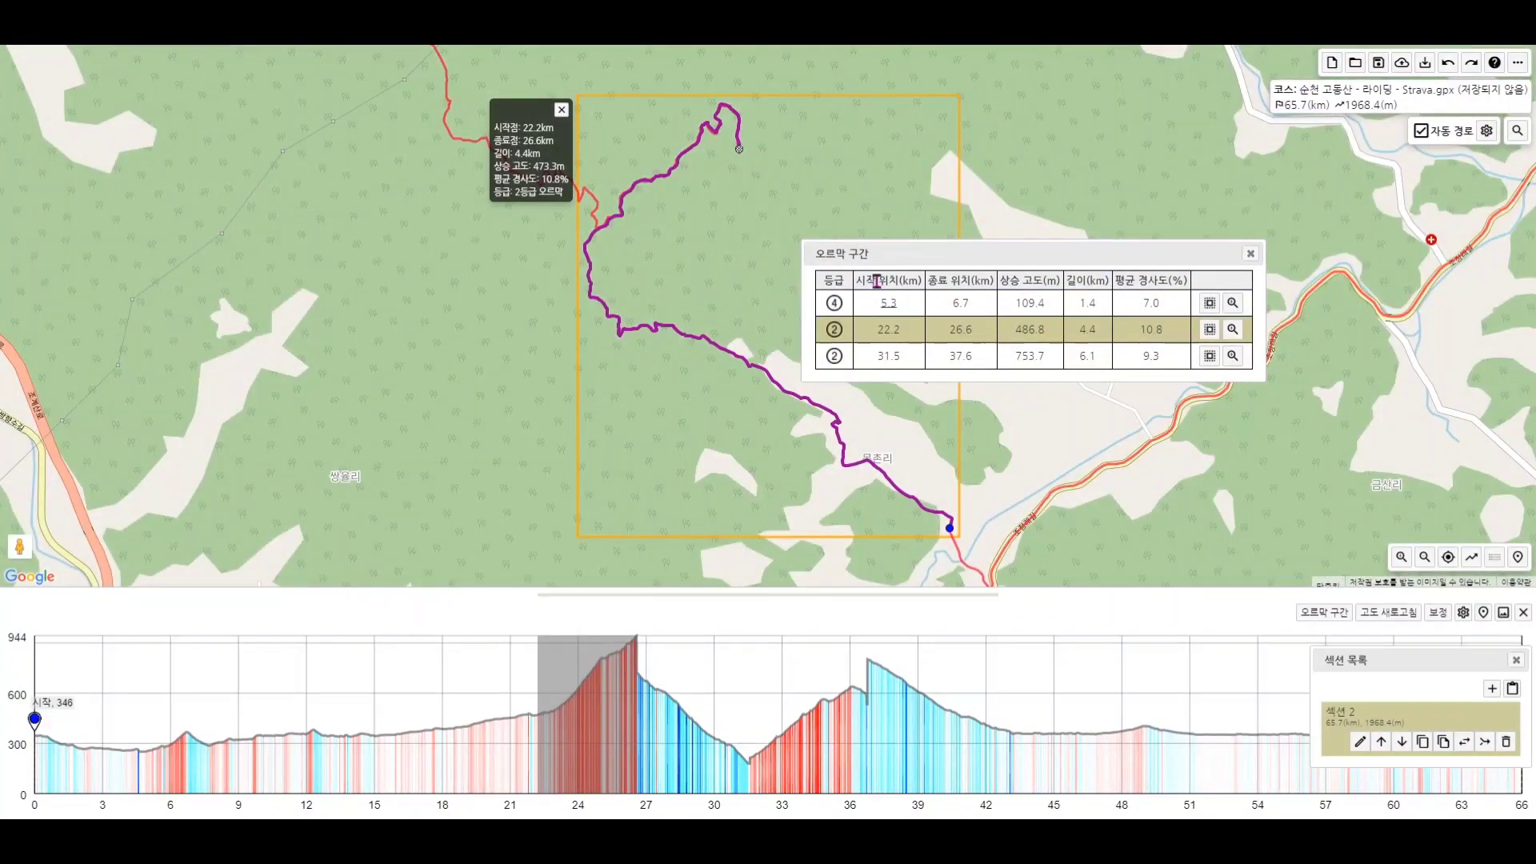
drag(920, 260, 1190, 310)
scroll(764, 280, down, 1)
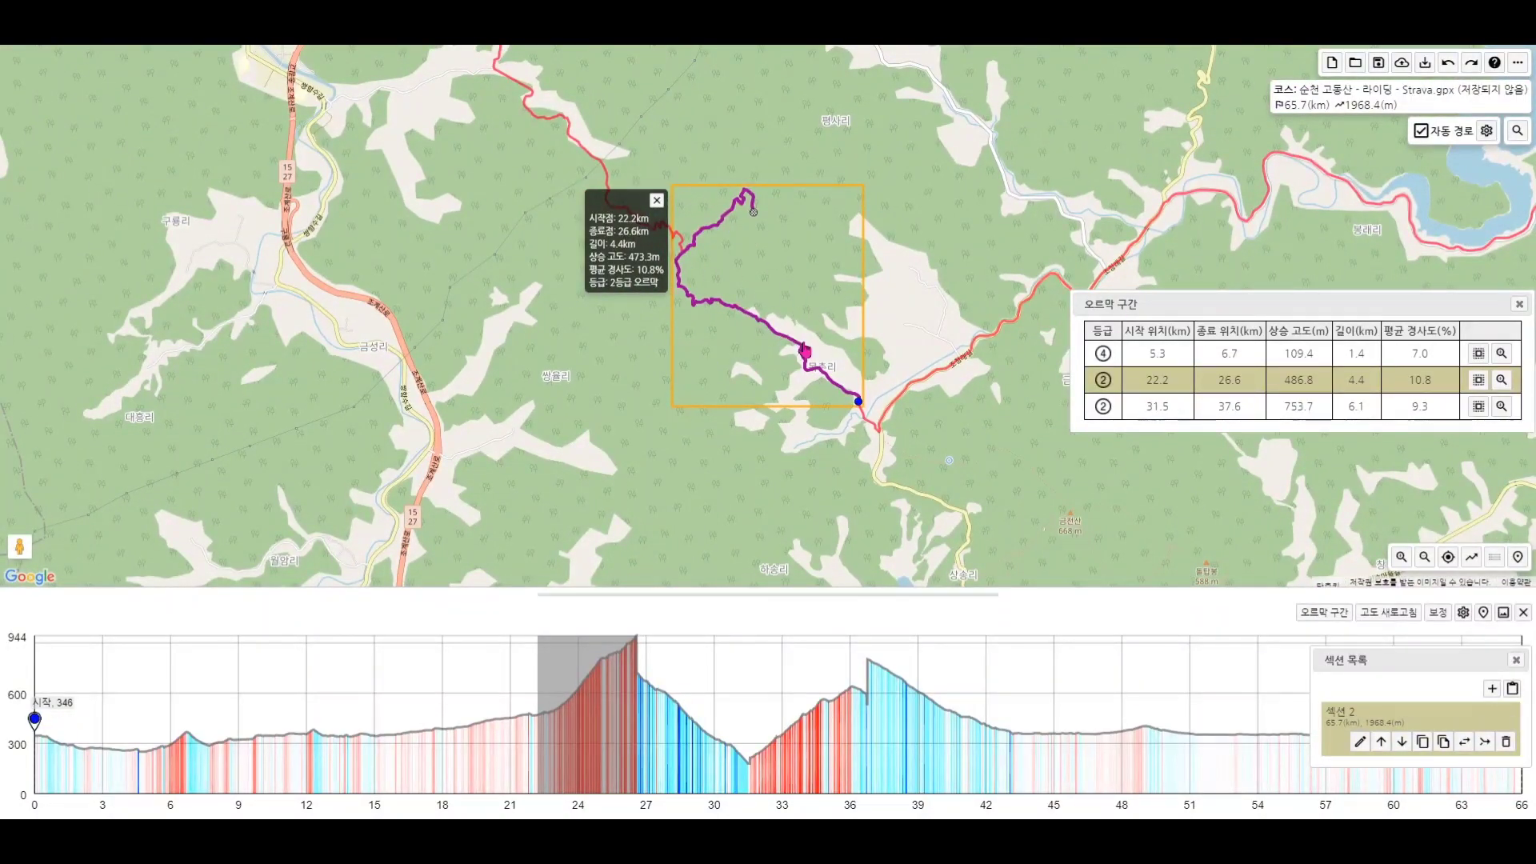
- Show the climb starting at 31.5 km and compare its route and elevation profile with the other two climbs
click(1417, 410)
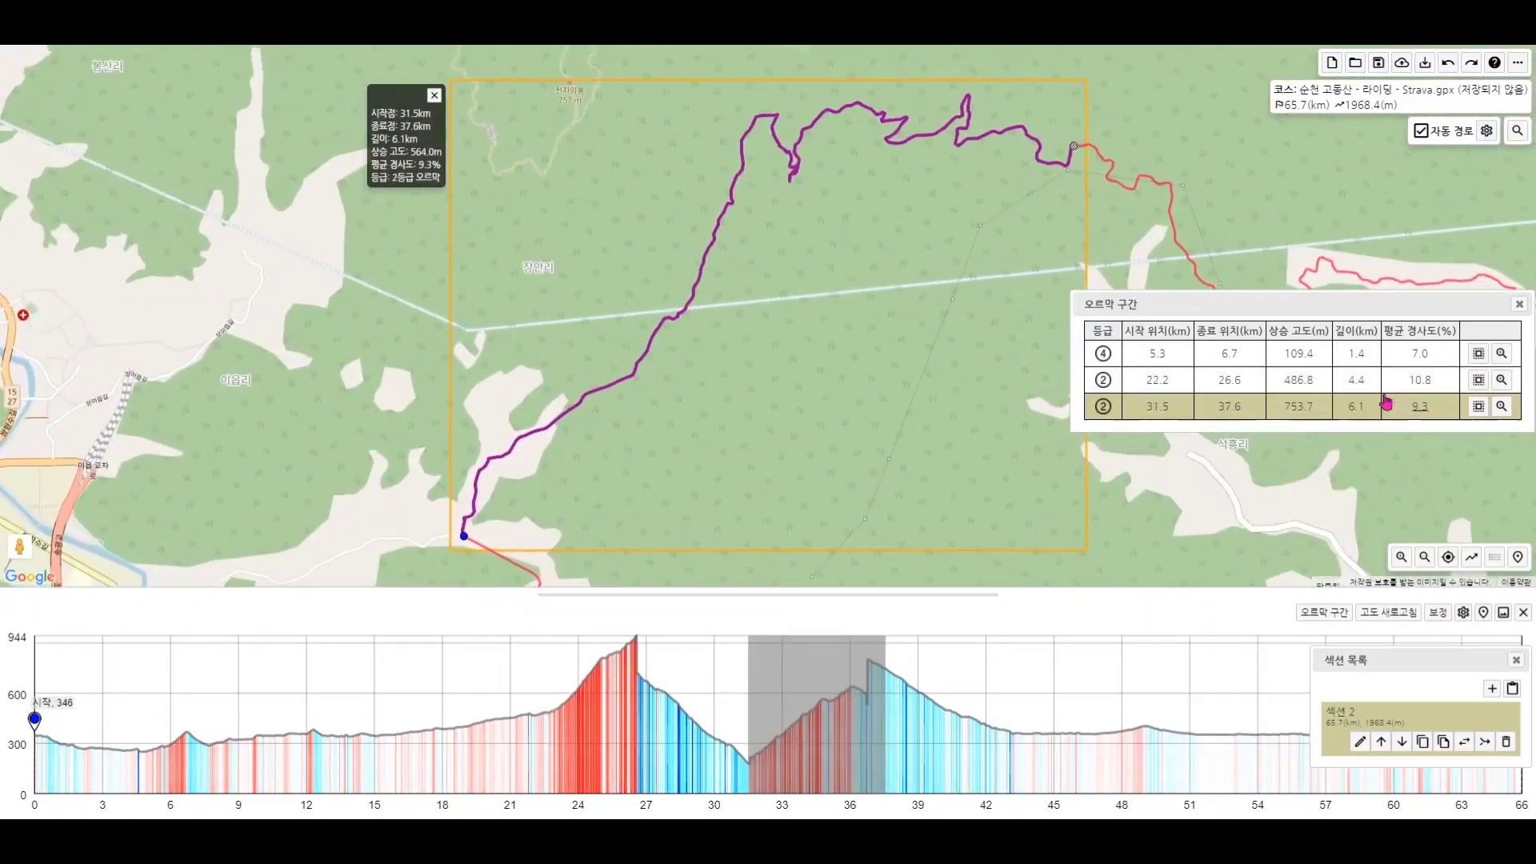
scroll(879, 469, down, 1)
click(1268, 379)
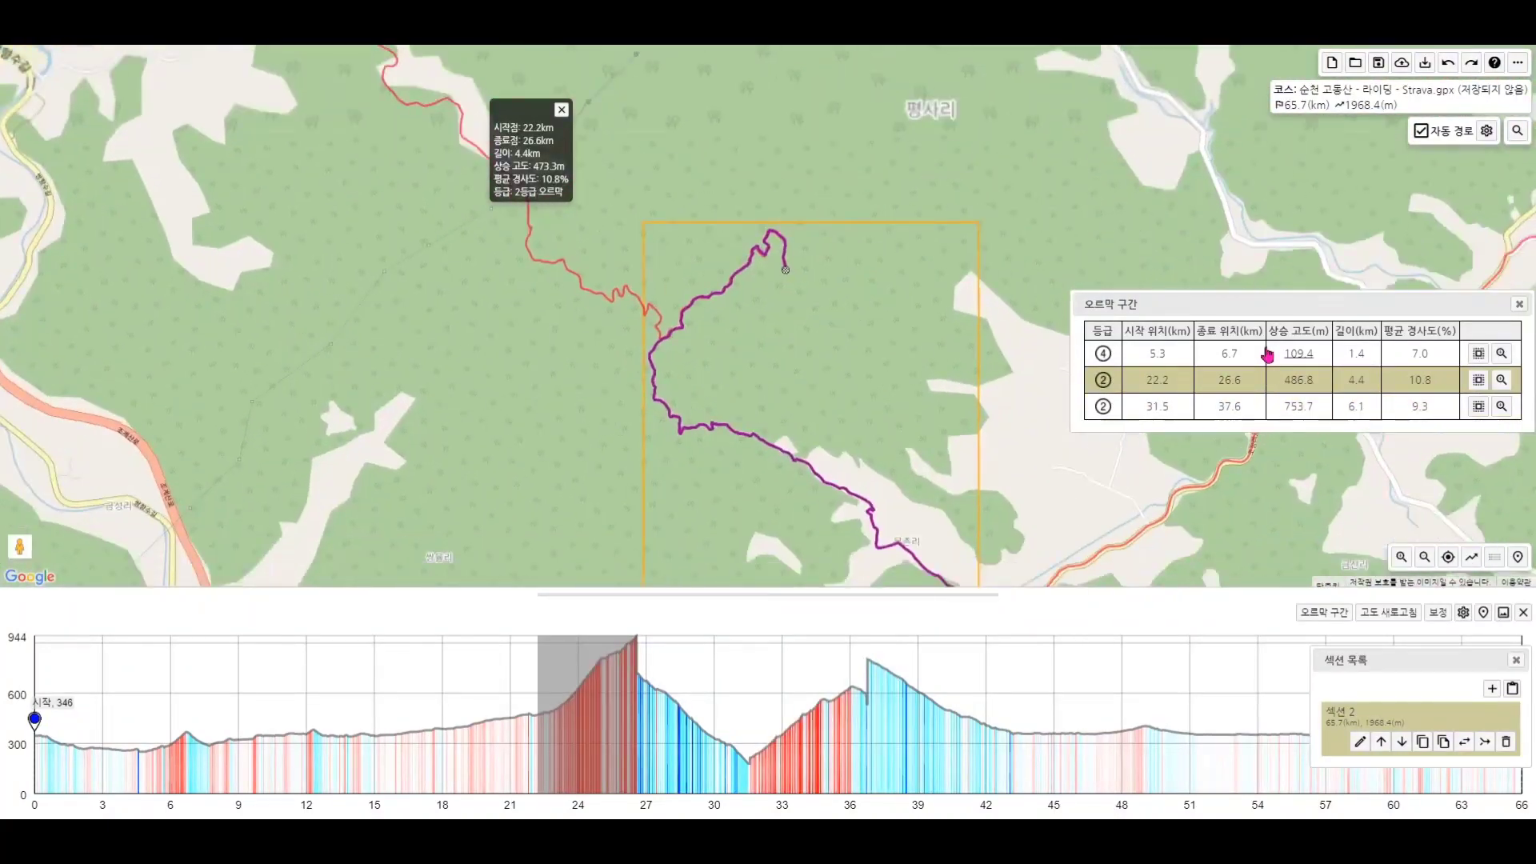
click(1268, 355)
click(1258, 379)
click(1258, 406)
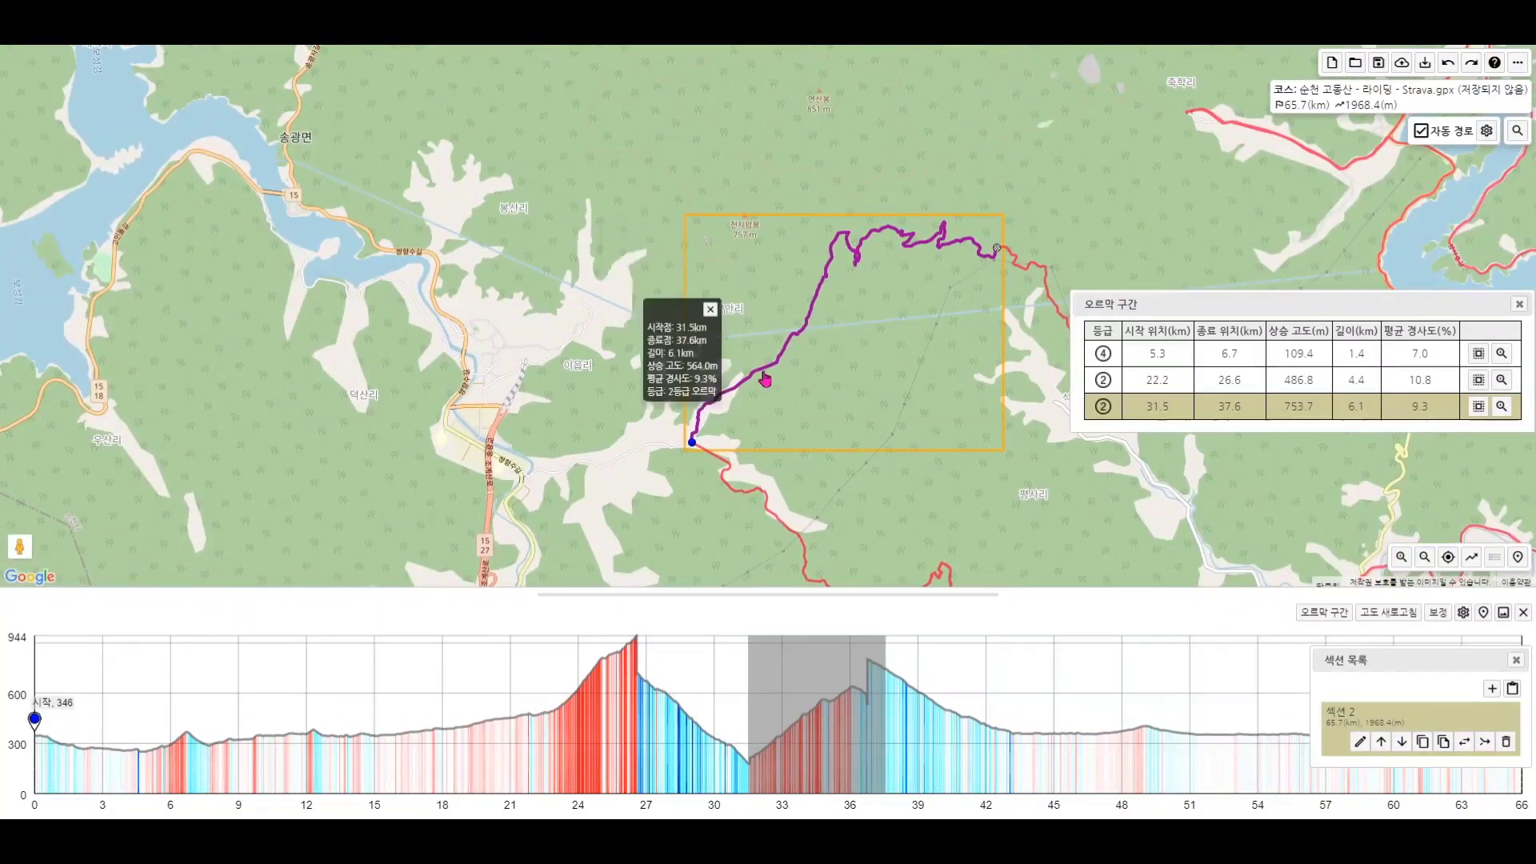
scroll(814, 315, down, 1)
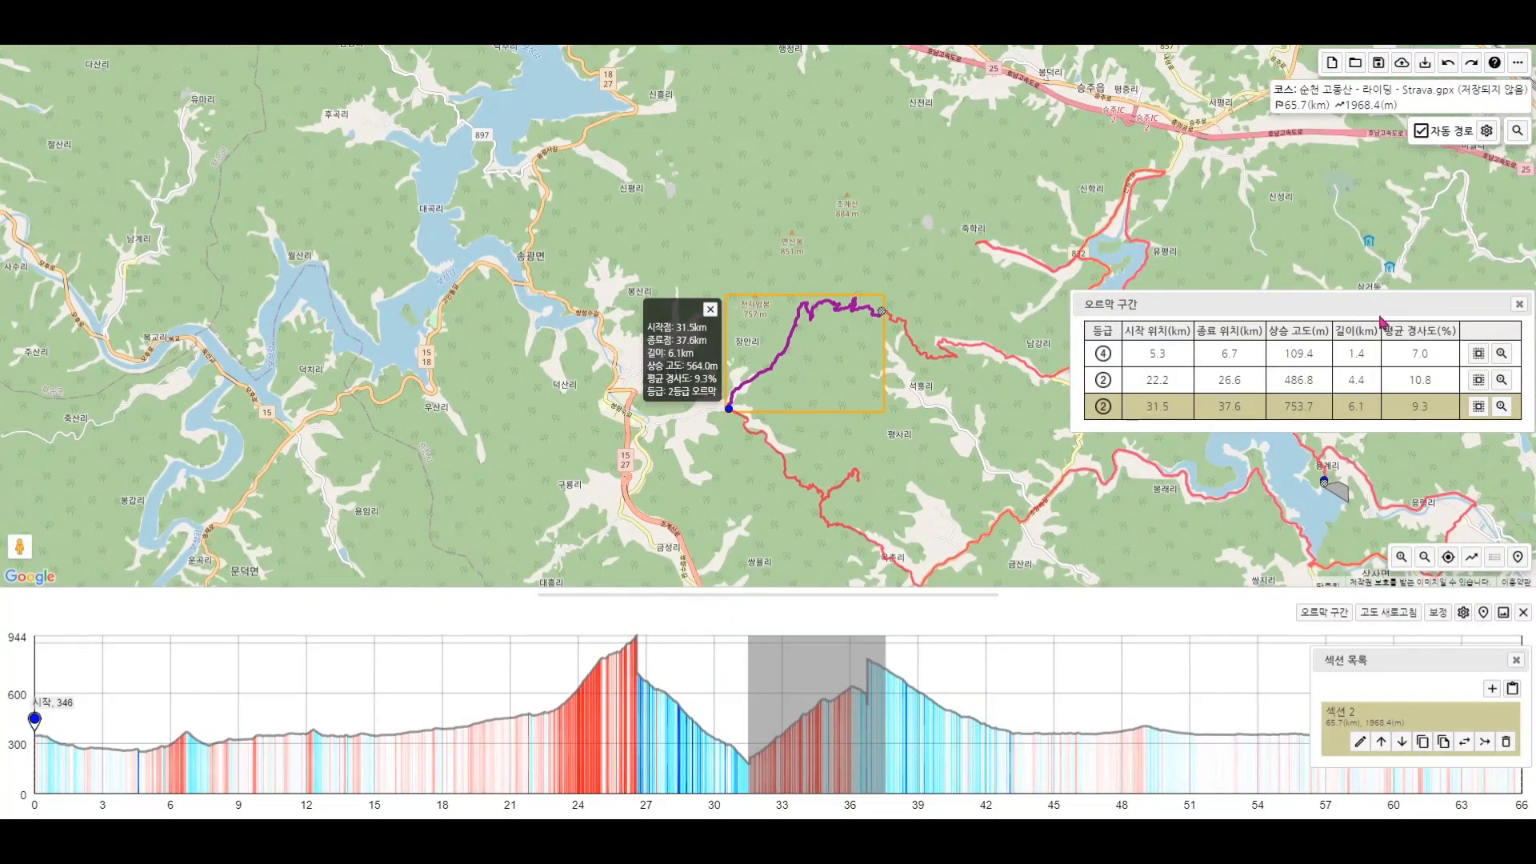
- Close the list of climbs, the selected climb's details and the elevation profile
click(1519, 304)
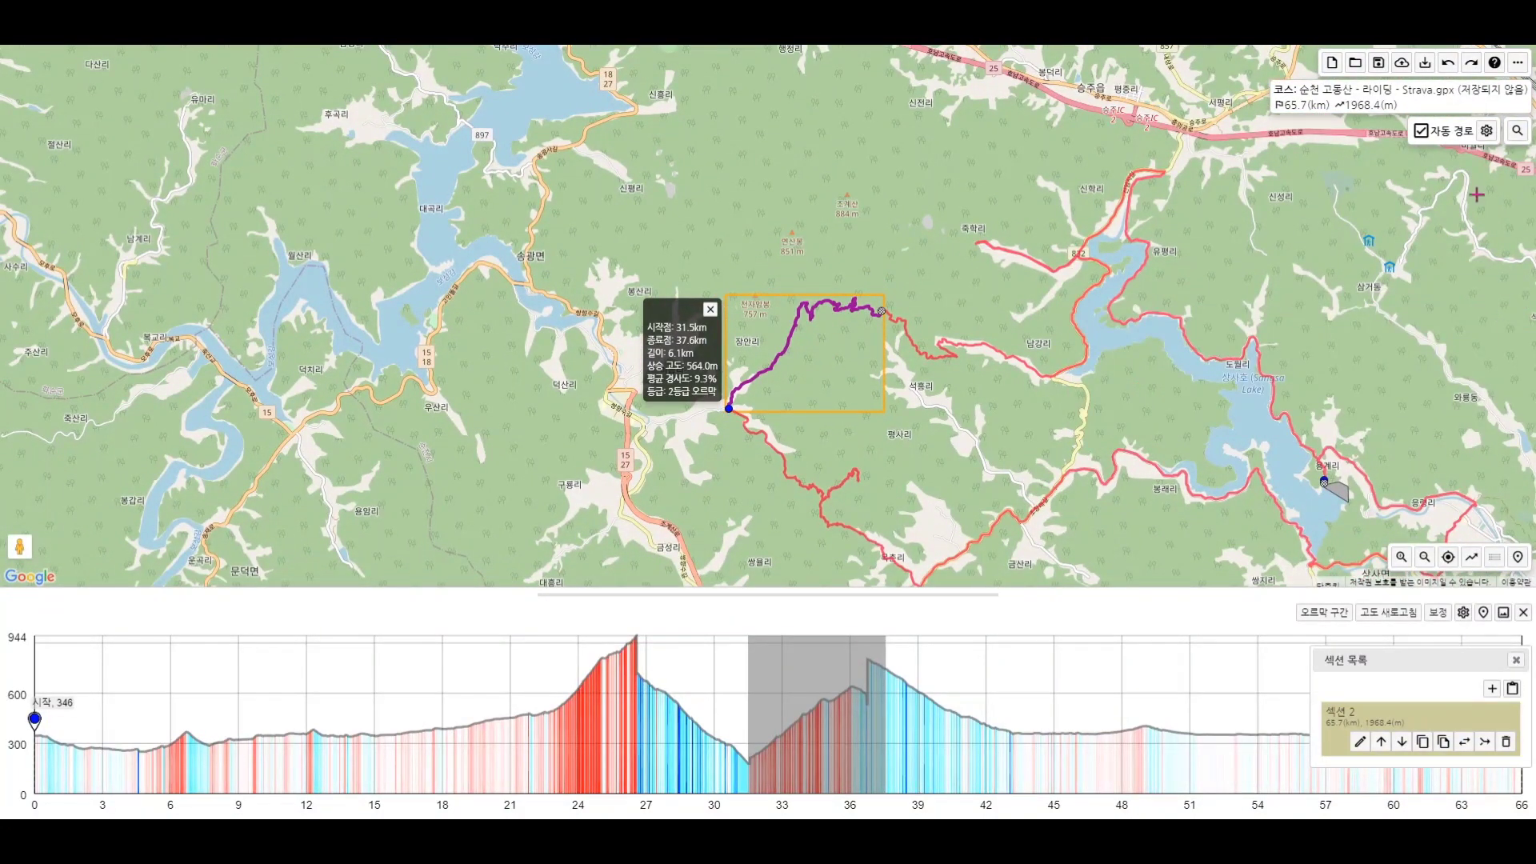
click(711, 309)
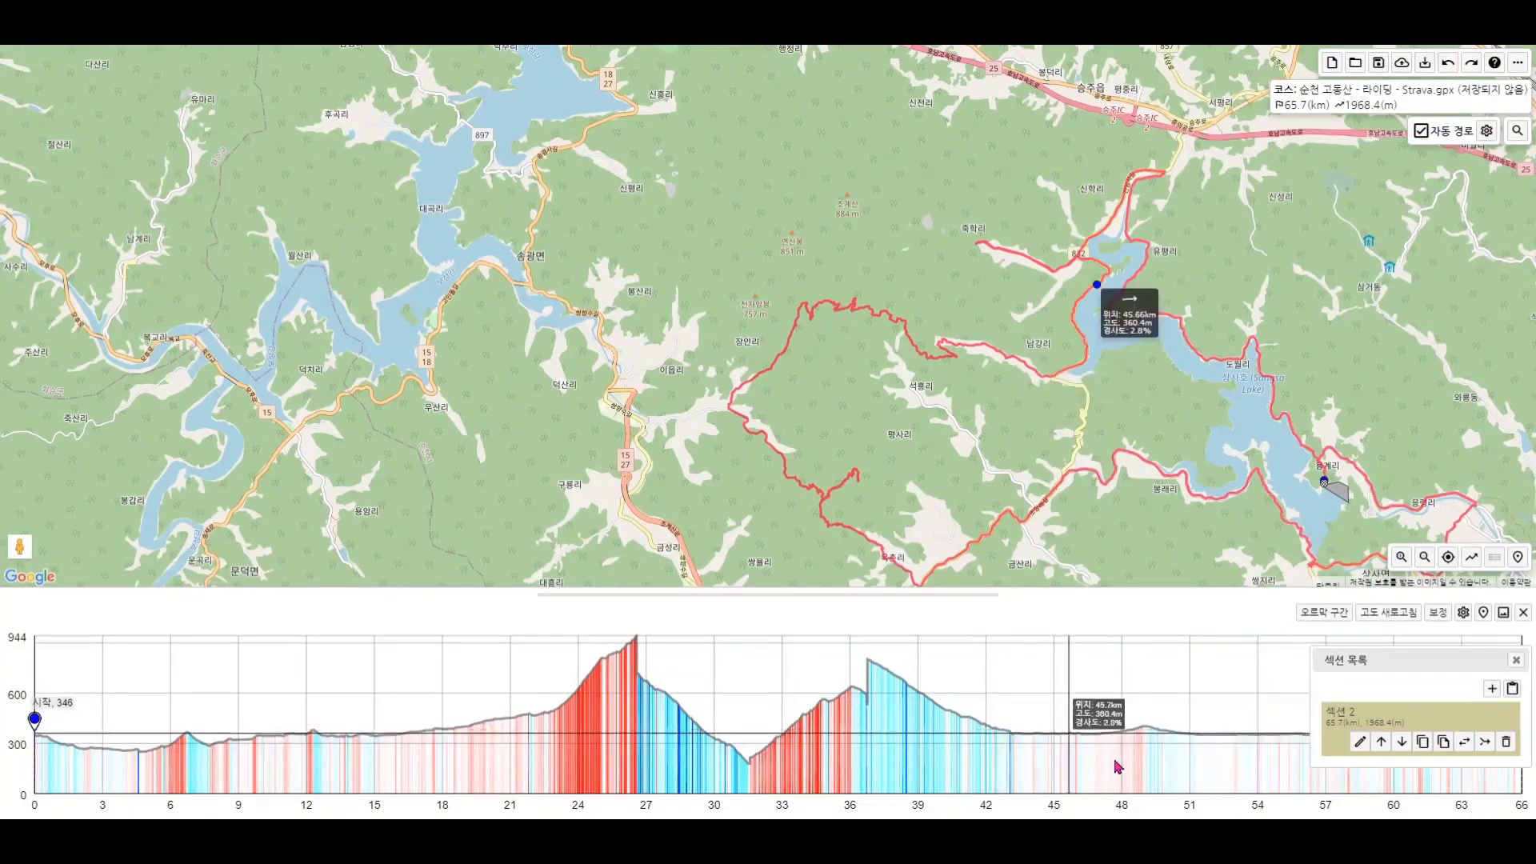
click(1523, 613)
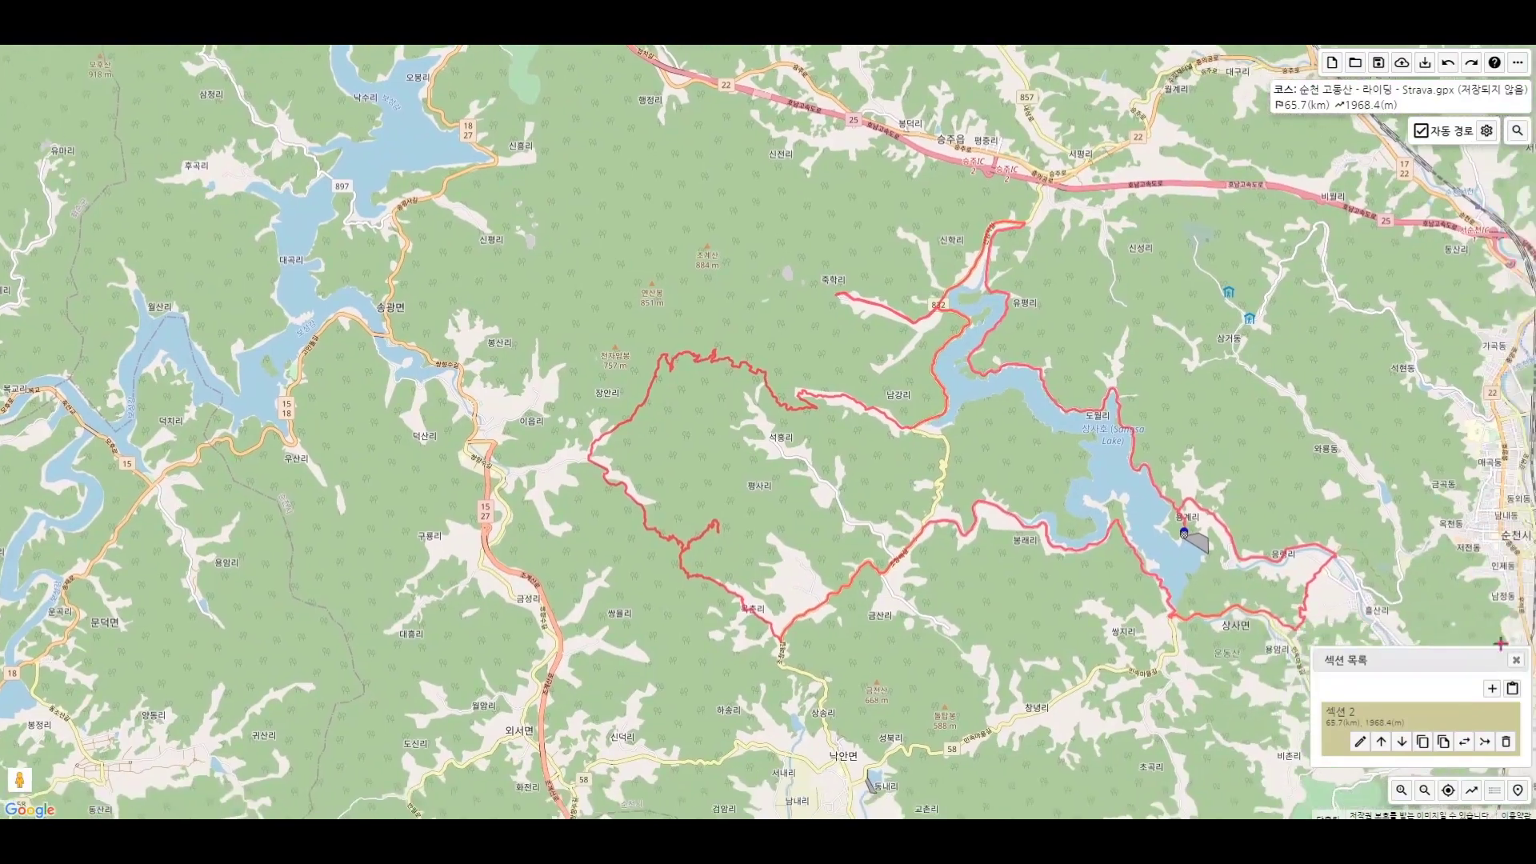
drag(1495, 656, 1471, 551)
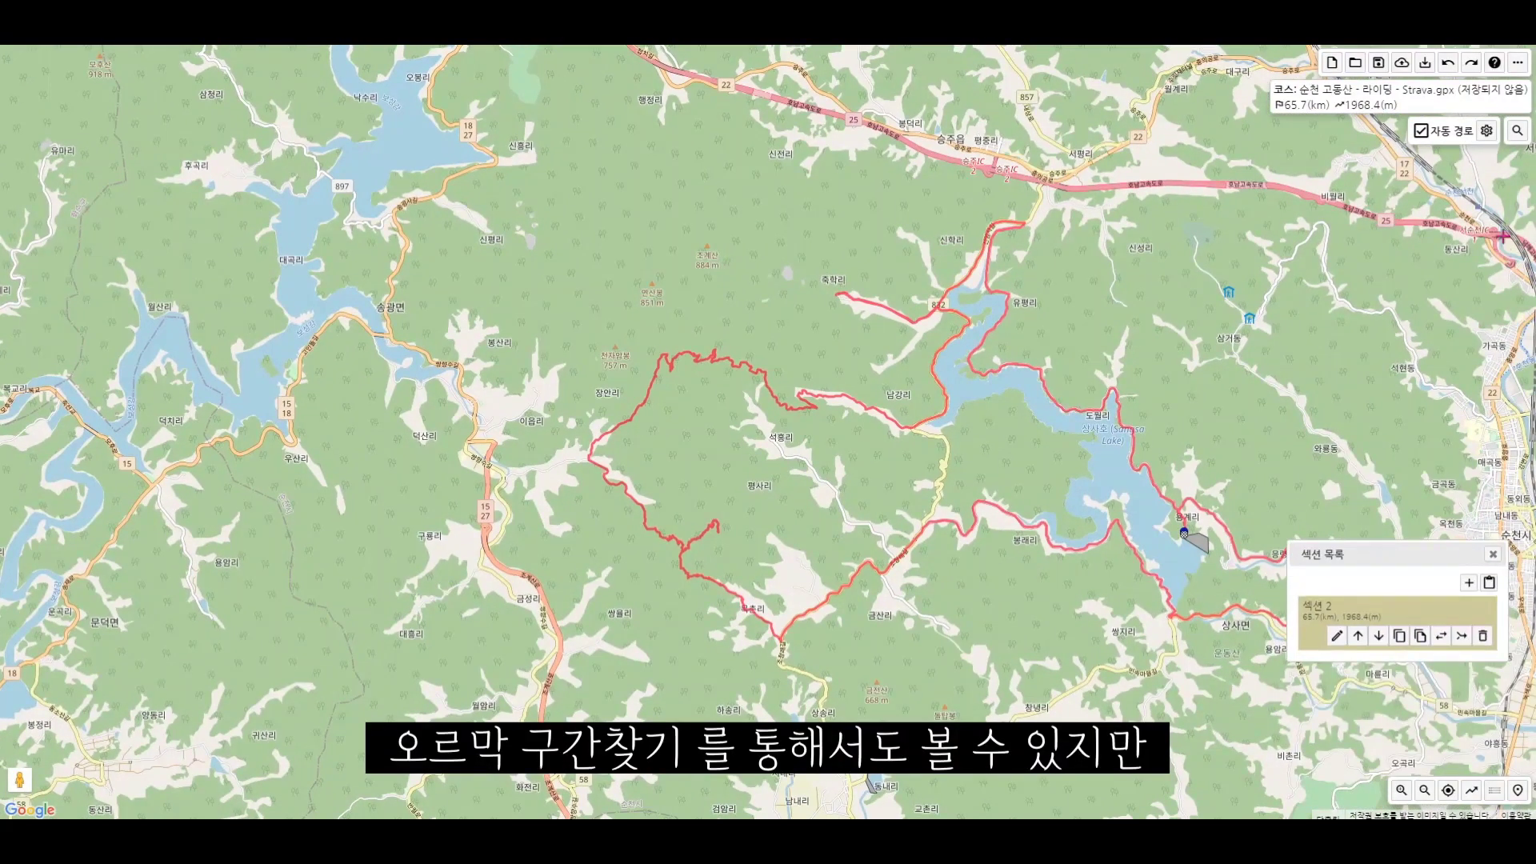
click(1518, 63)
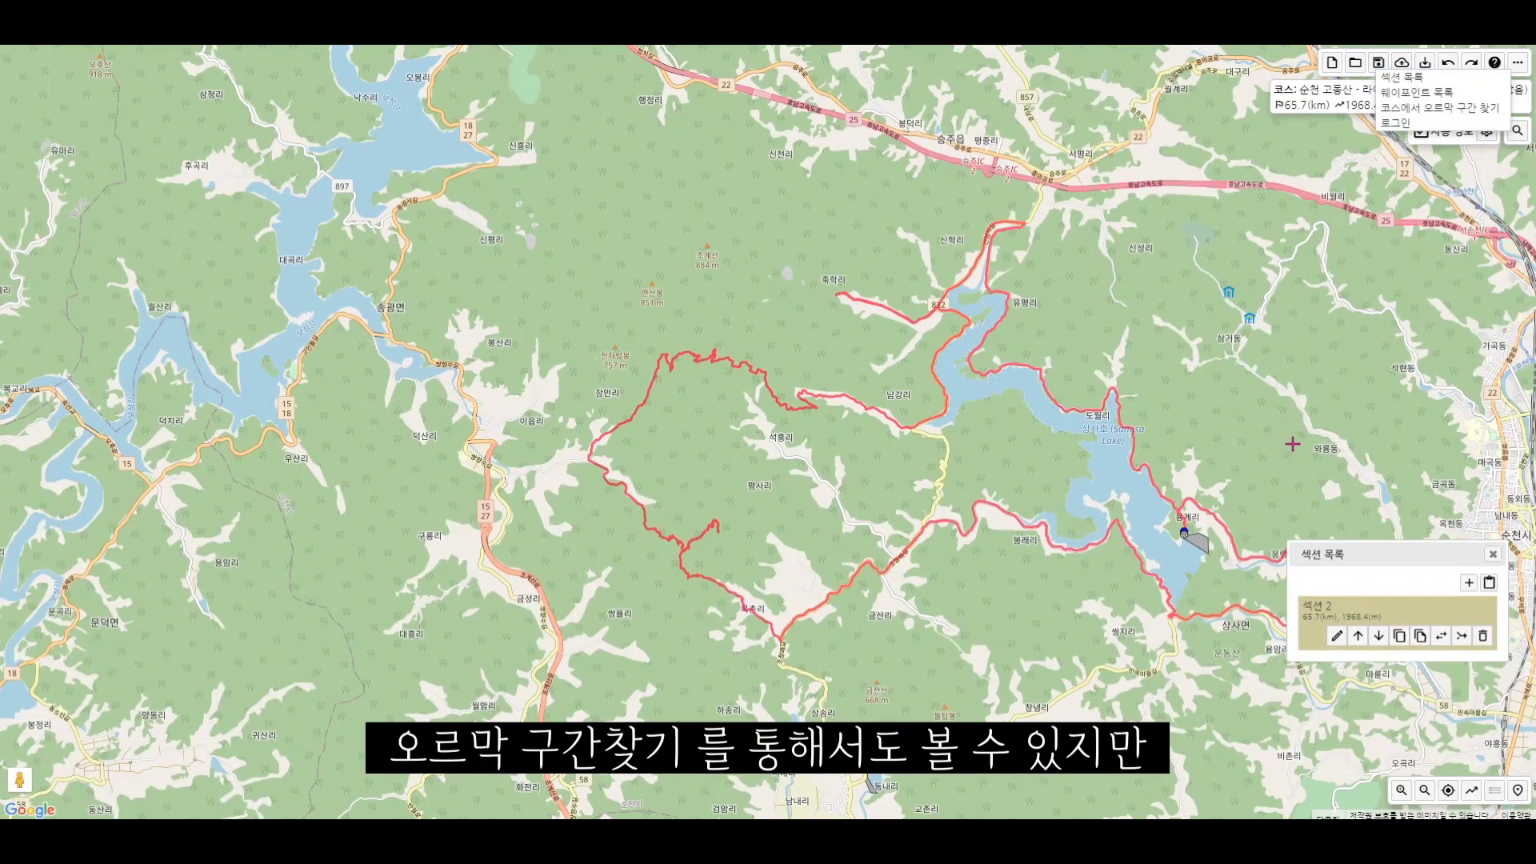
click(1293, 444)
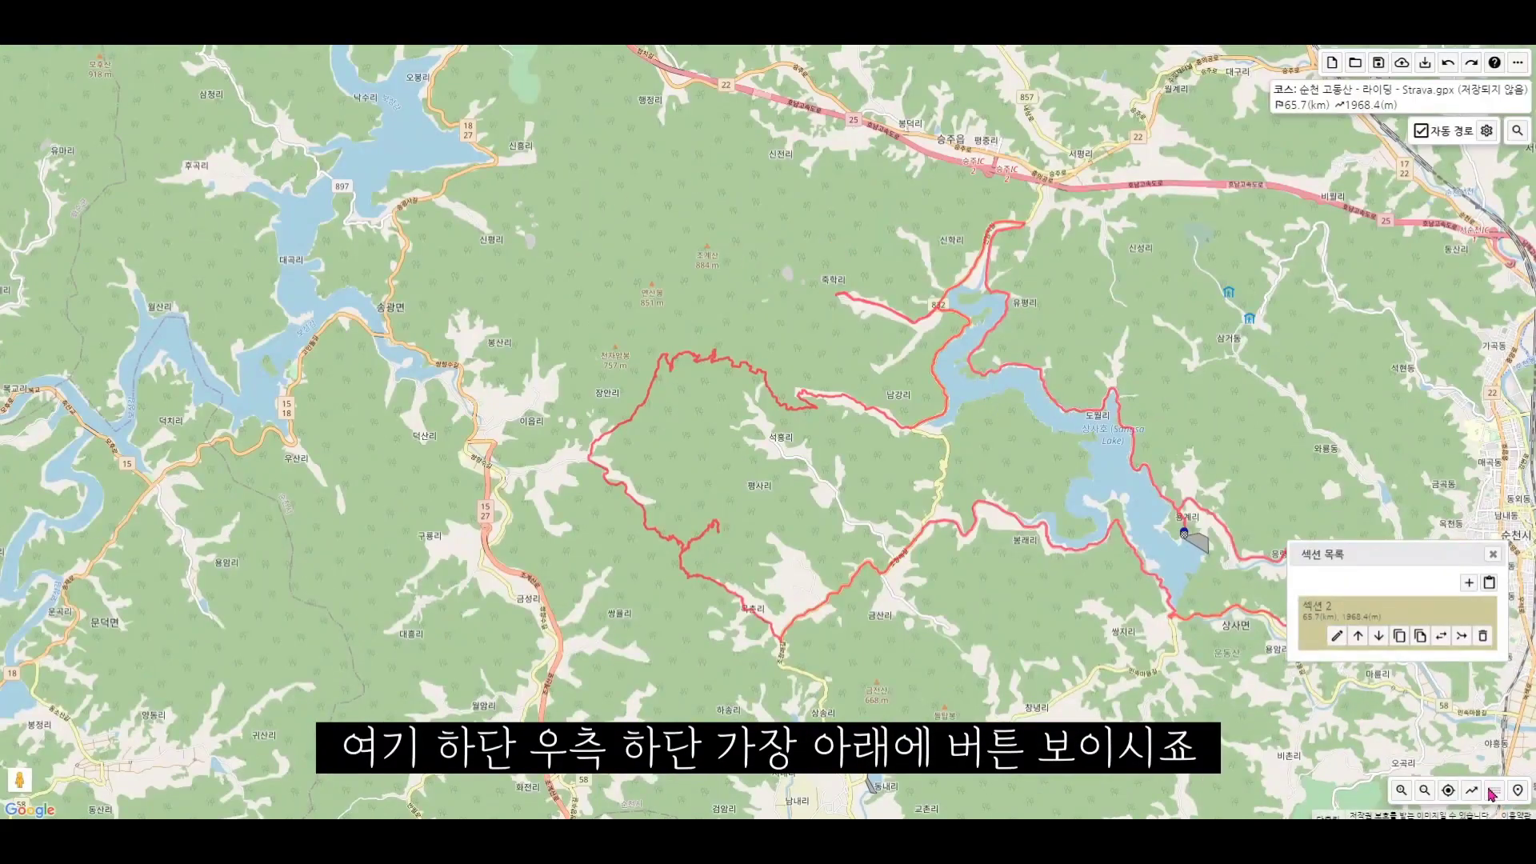
click(1340, 741)
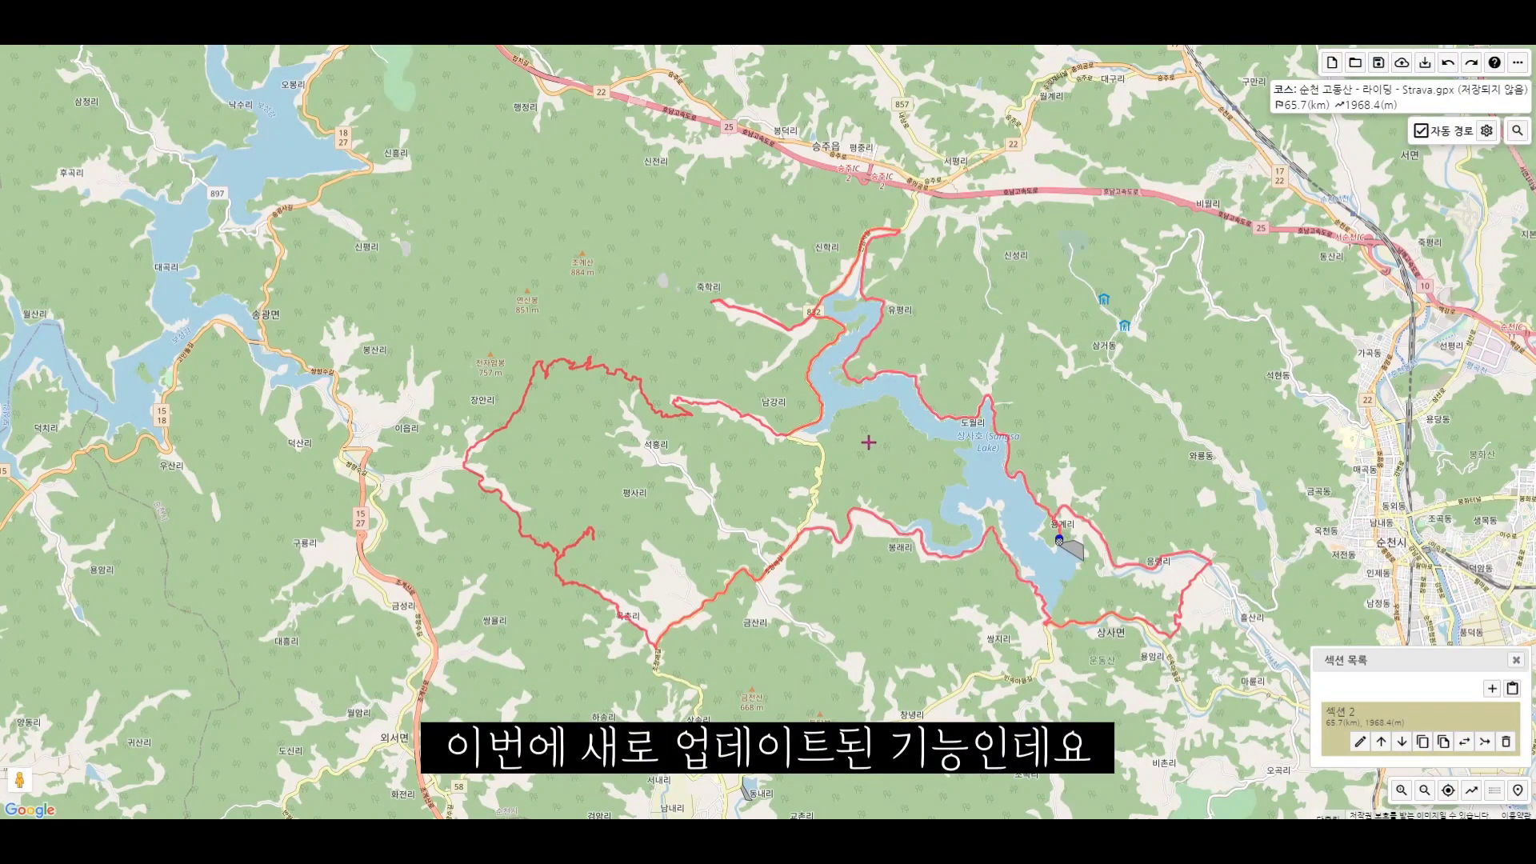
drag(869, 442, 767, 430)
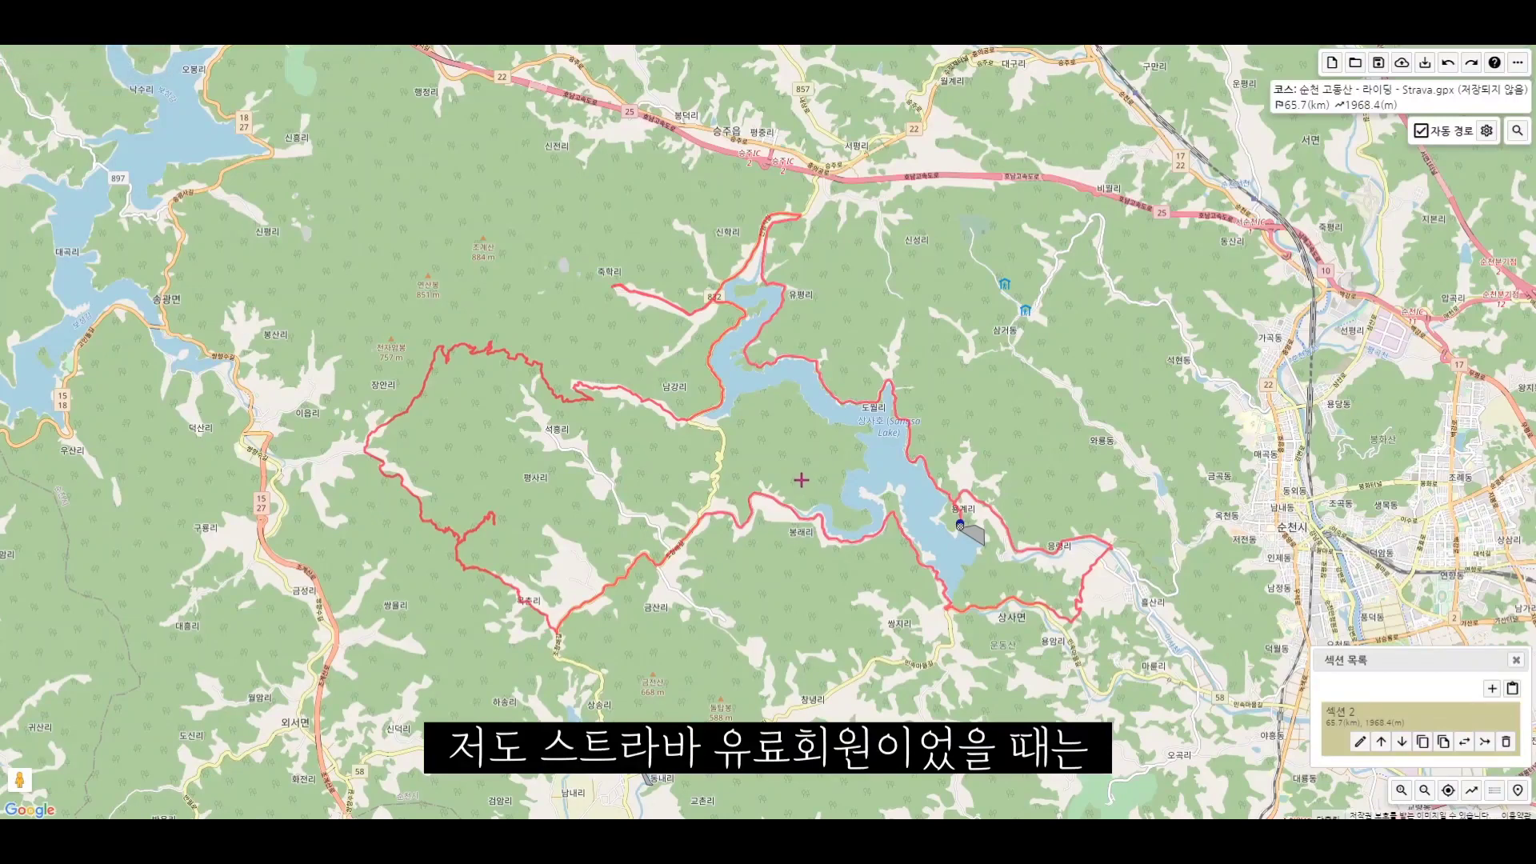
mouse_move(797, 513)
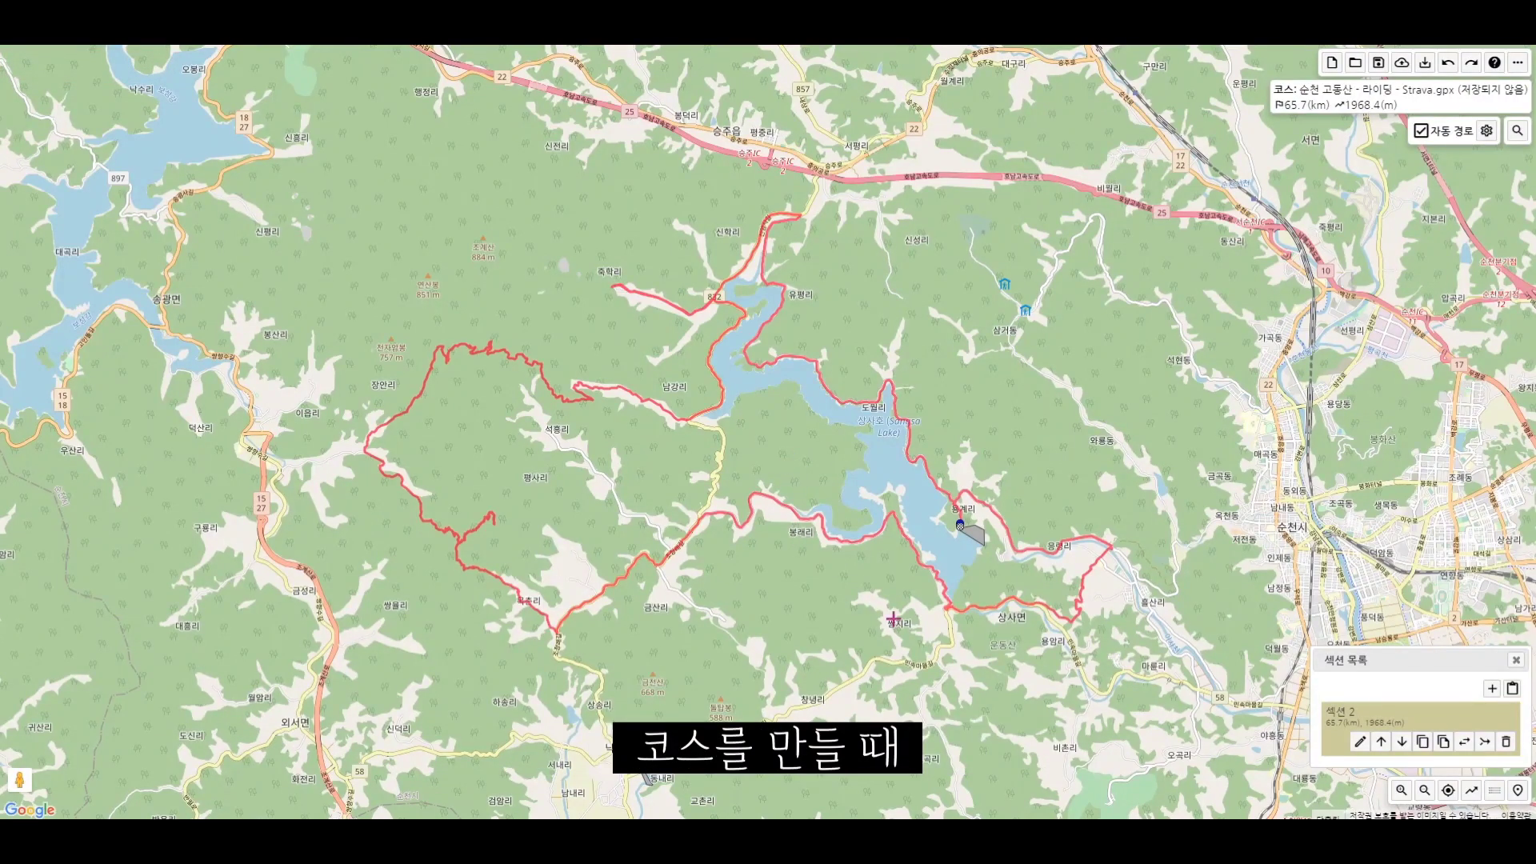
drag(865, 617, 789, 612)
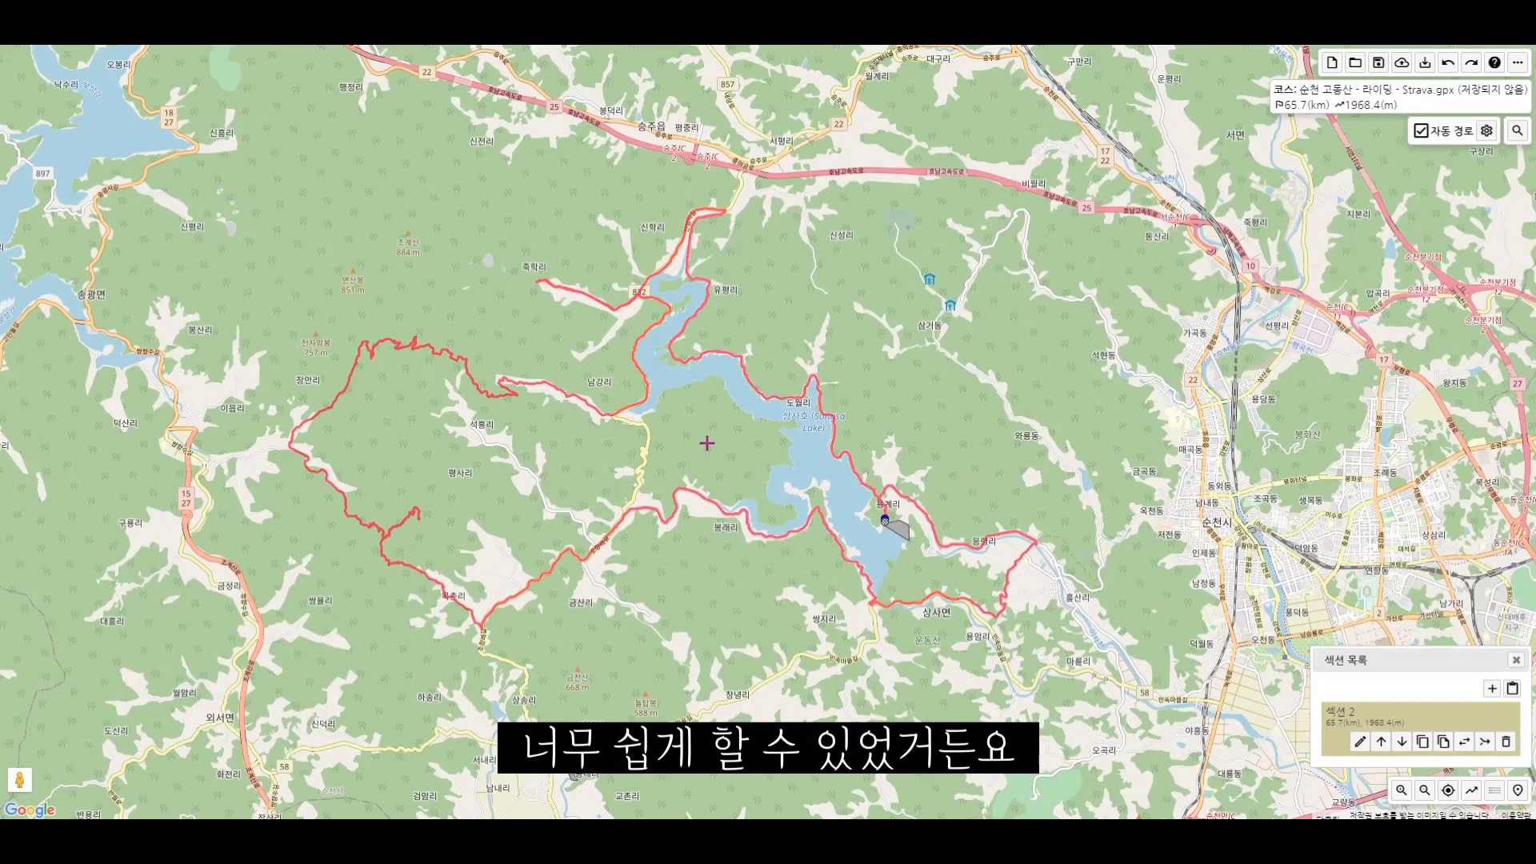
scroll(707, 442, up, 3)
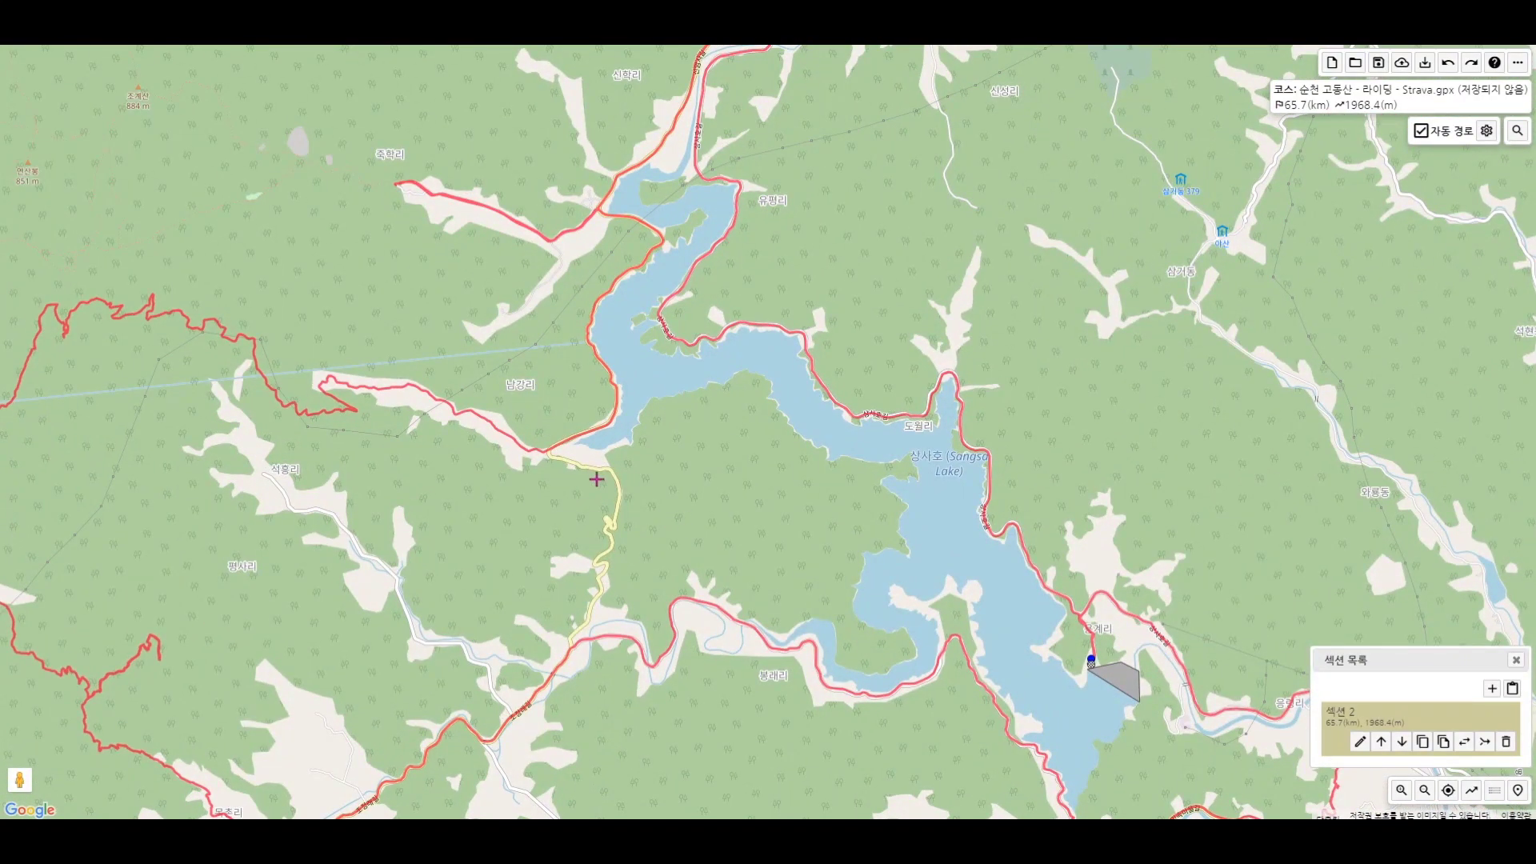
drag(680, 488, 766, 451)
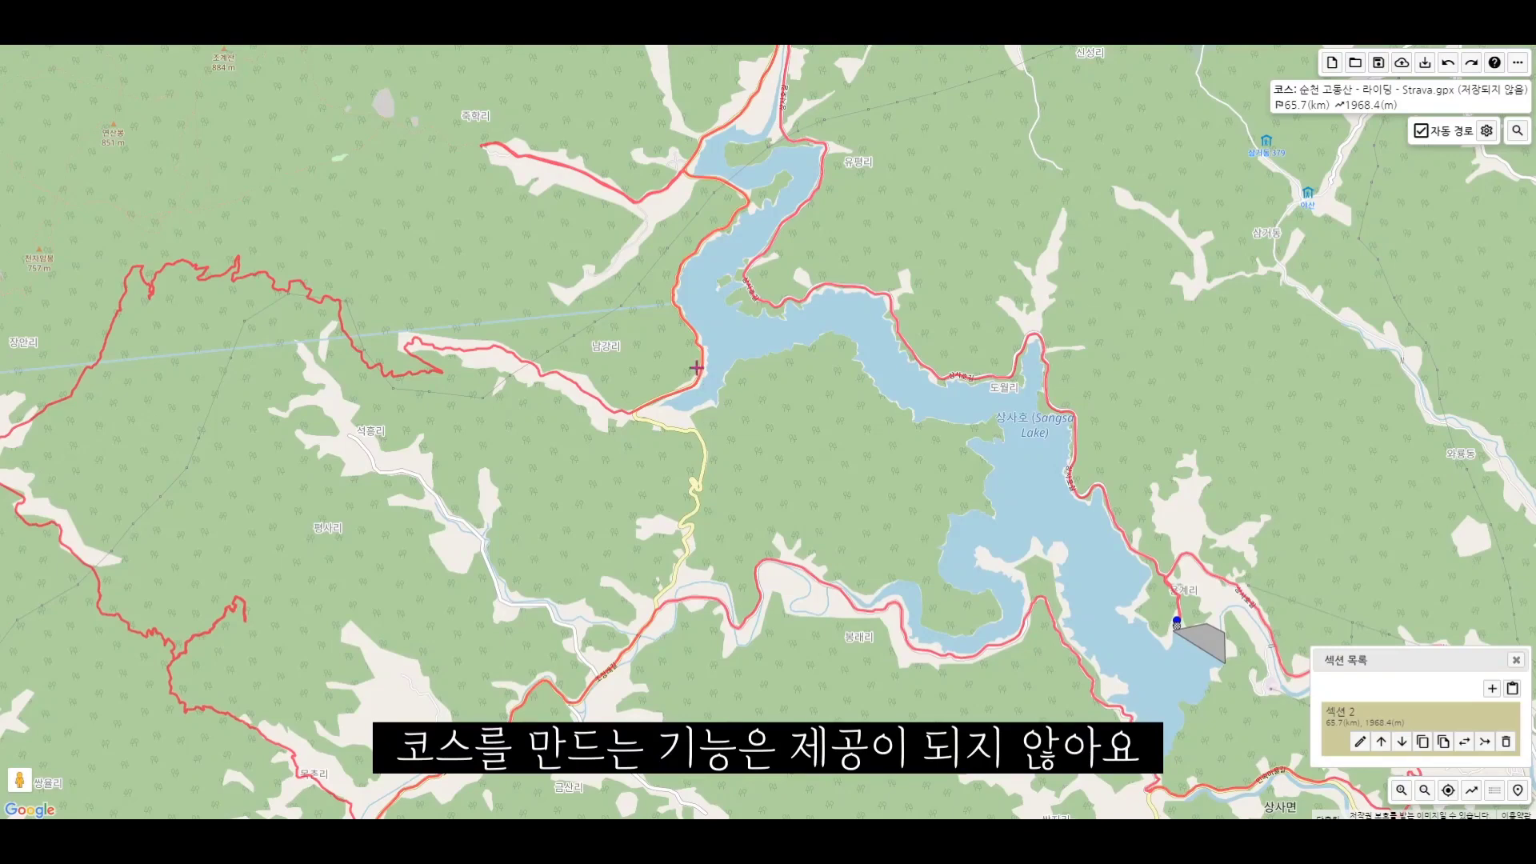
scroll(758, 503, down, 1)
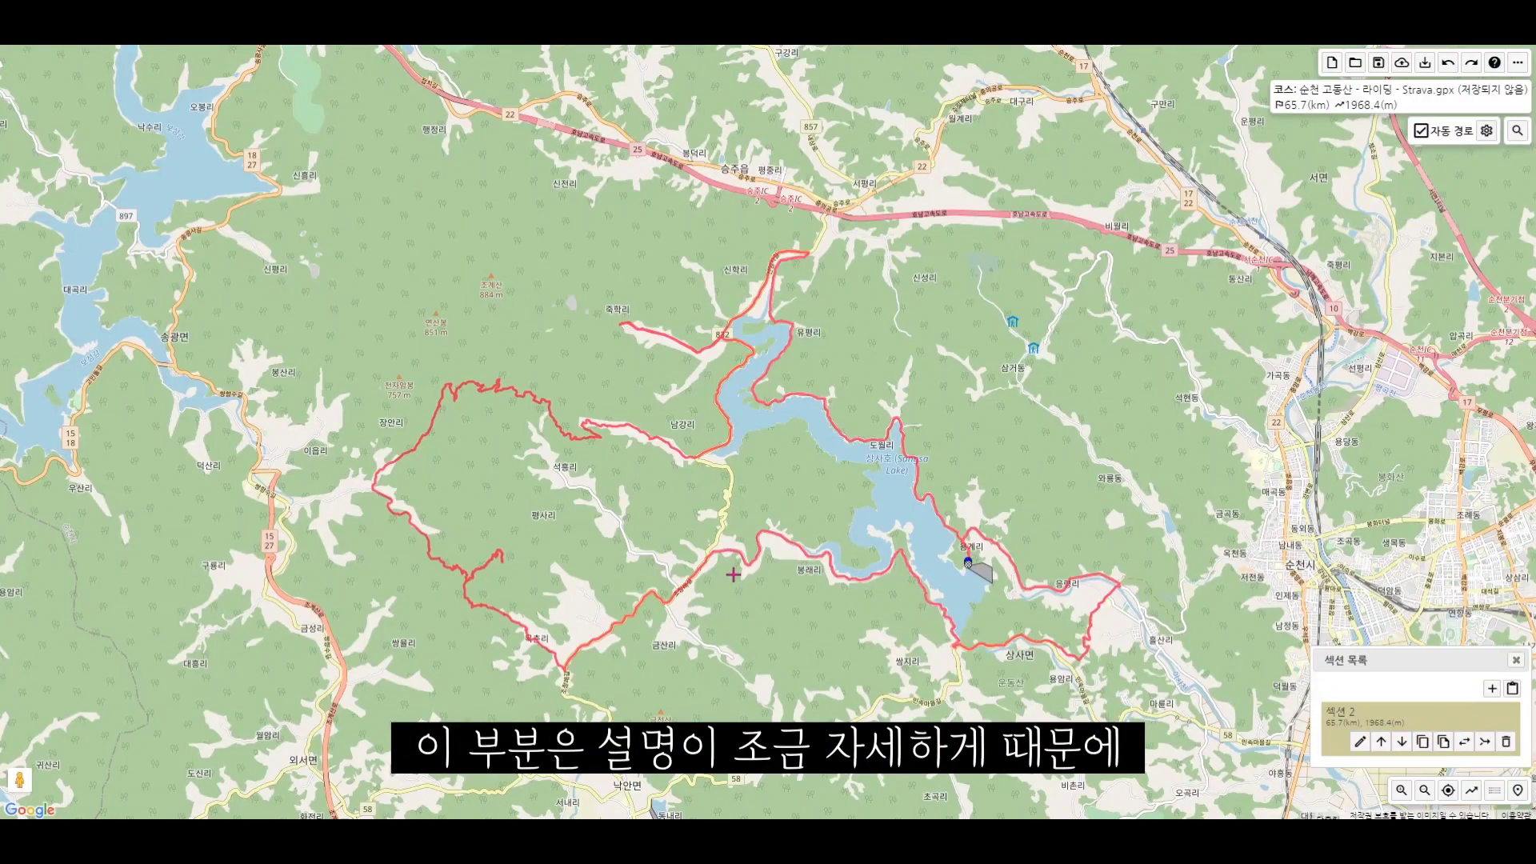
mouse_move(730, 552)
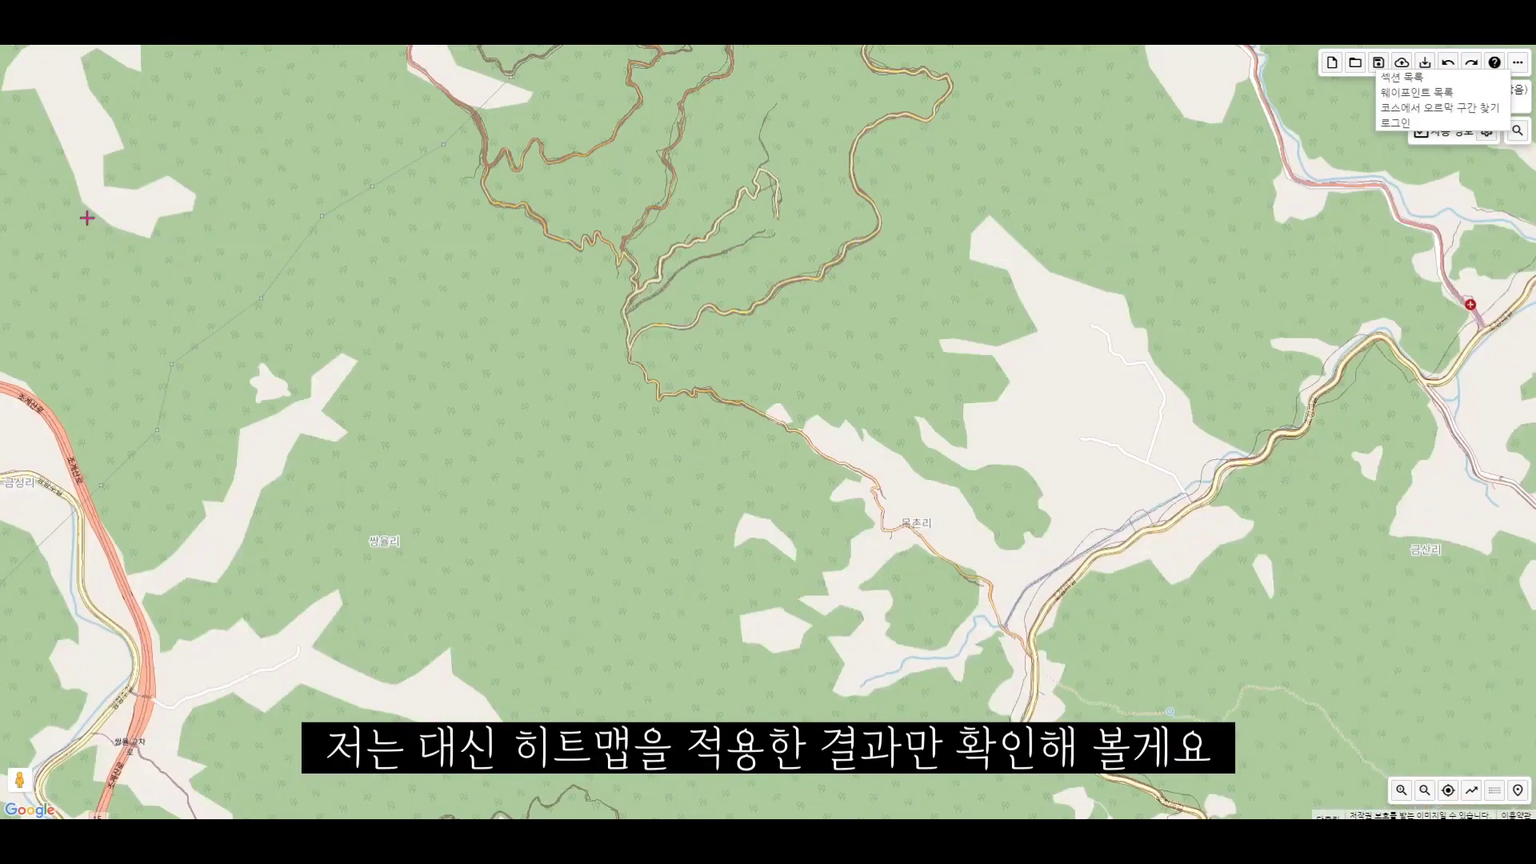
- Examine the Strava heatmap overlay across the wider region around 순천 and 광주, comparing its strong and faint route lines
scroll(511, 237, down, 2)
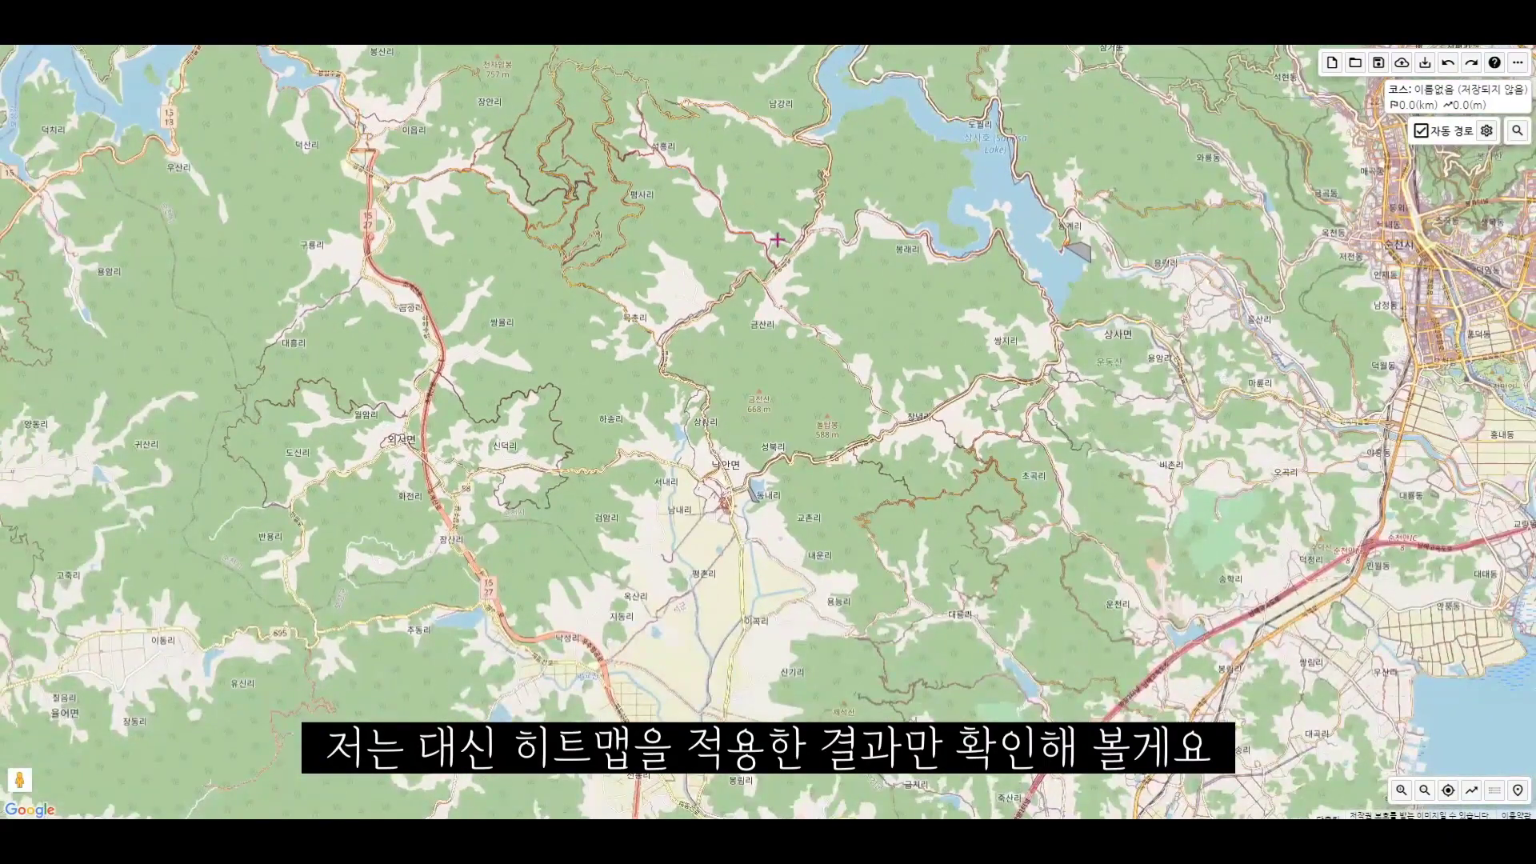
drag(932, 328, 388, 342)
drag(807, 454, 868, 567)
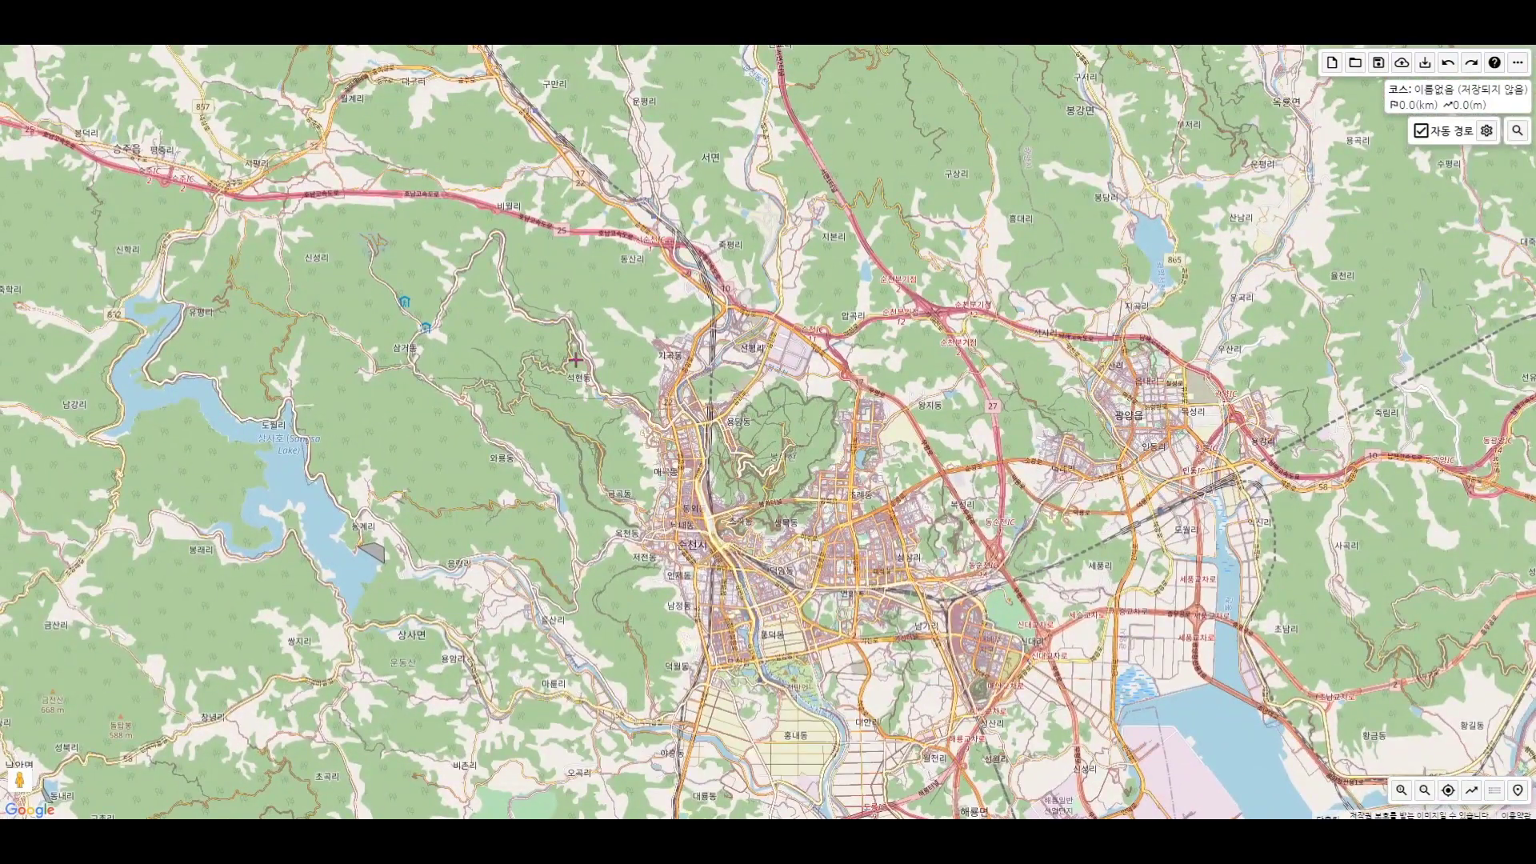
drag(569, 345, 795, 493)
scroll(794, 493, down, 1)
scroll(907, 437, down, 1)
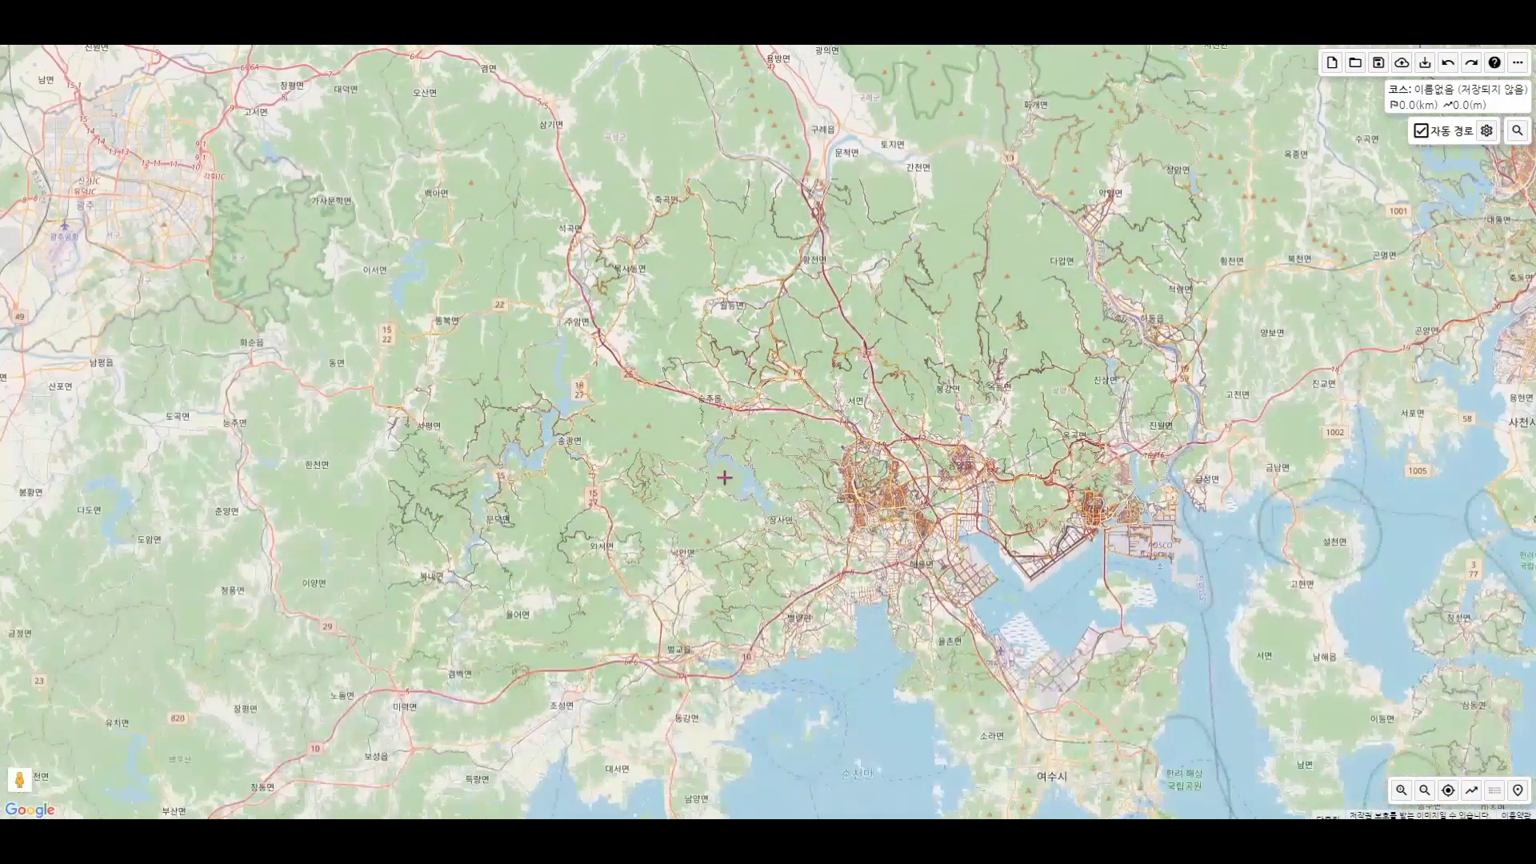
drag(906, 438, 974, 586)
drag(256, 326, 561, 536)
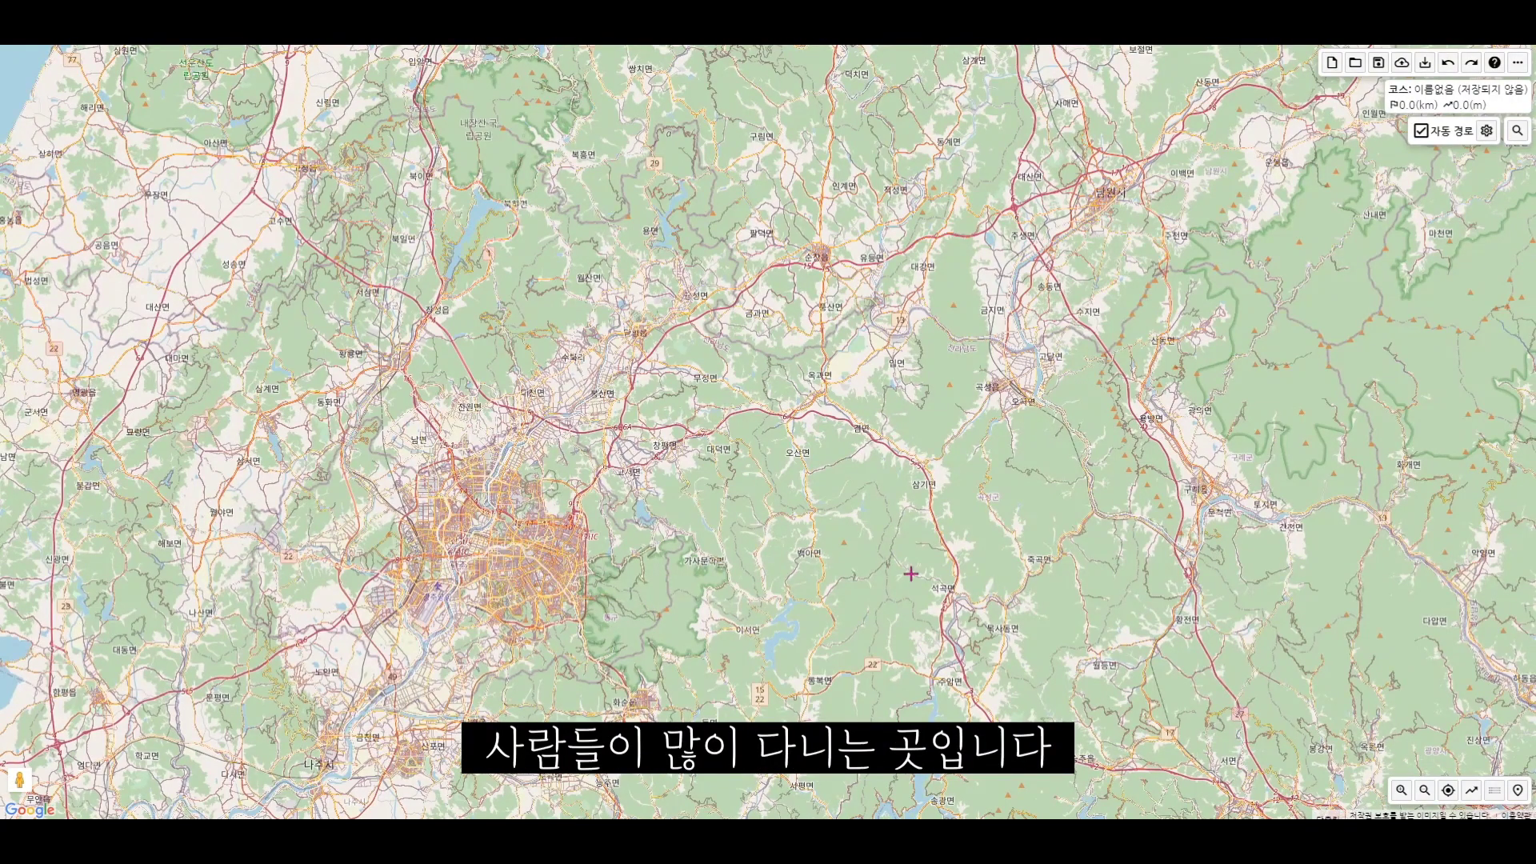
drag(1082, 541, 897, 430)
drag(1223, 513, 1022, 379)
scroll(937, 521, up, 1)
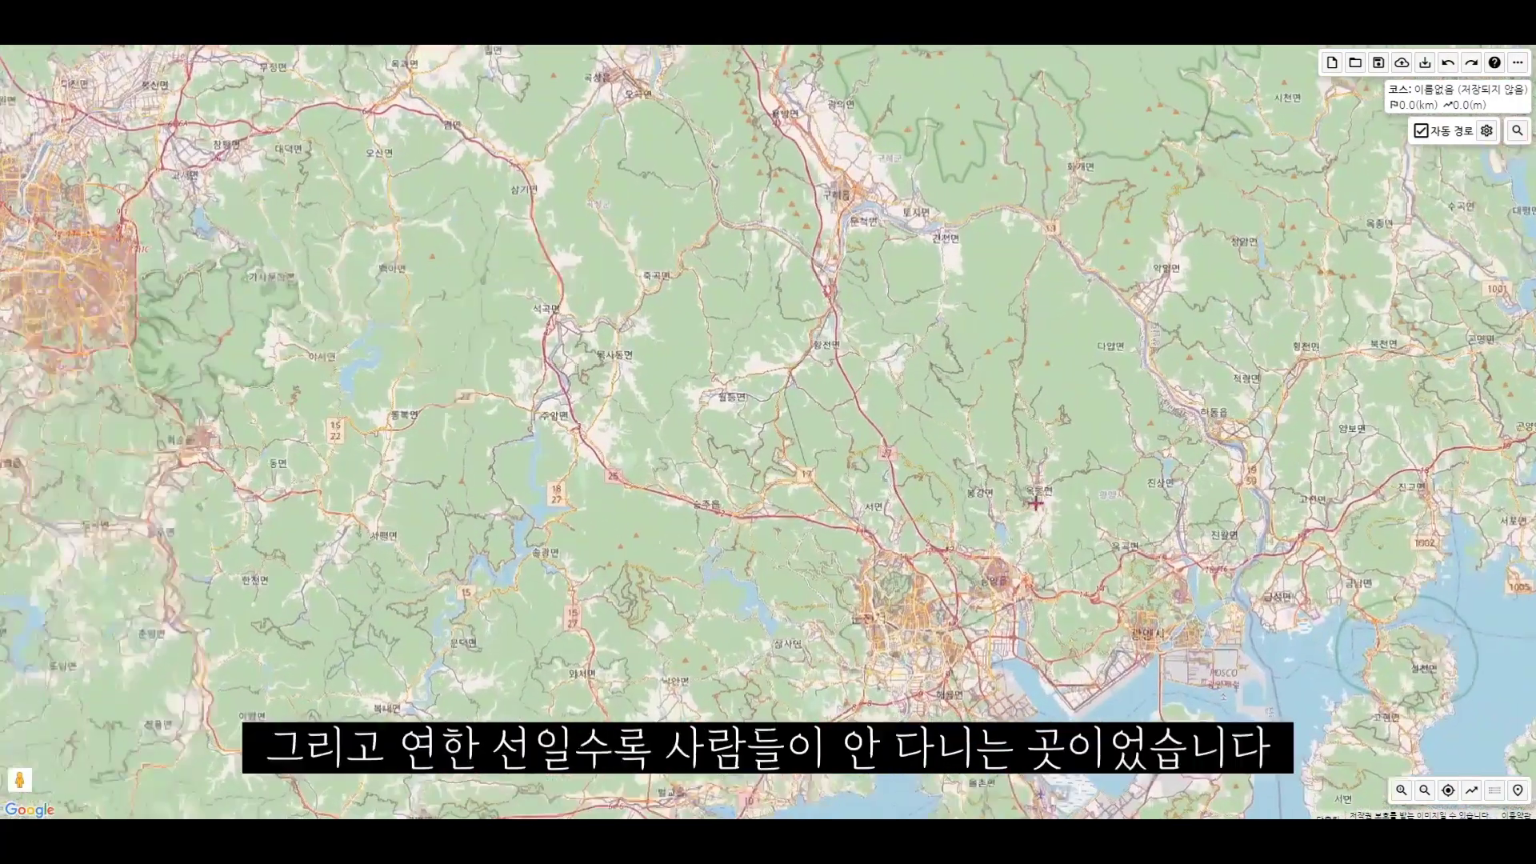
scroll(937, 520, up, 1)
scroll(937, 521, down, 1)
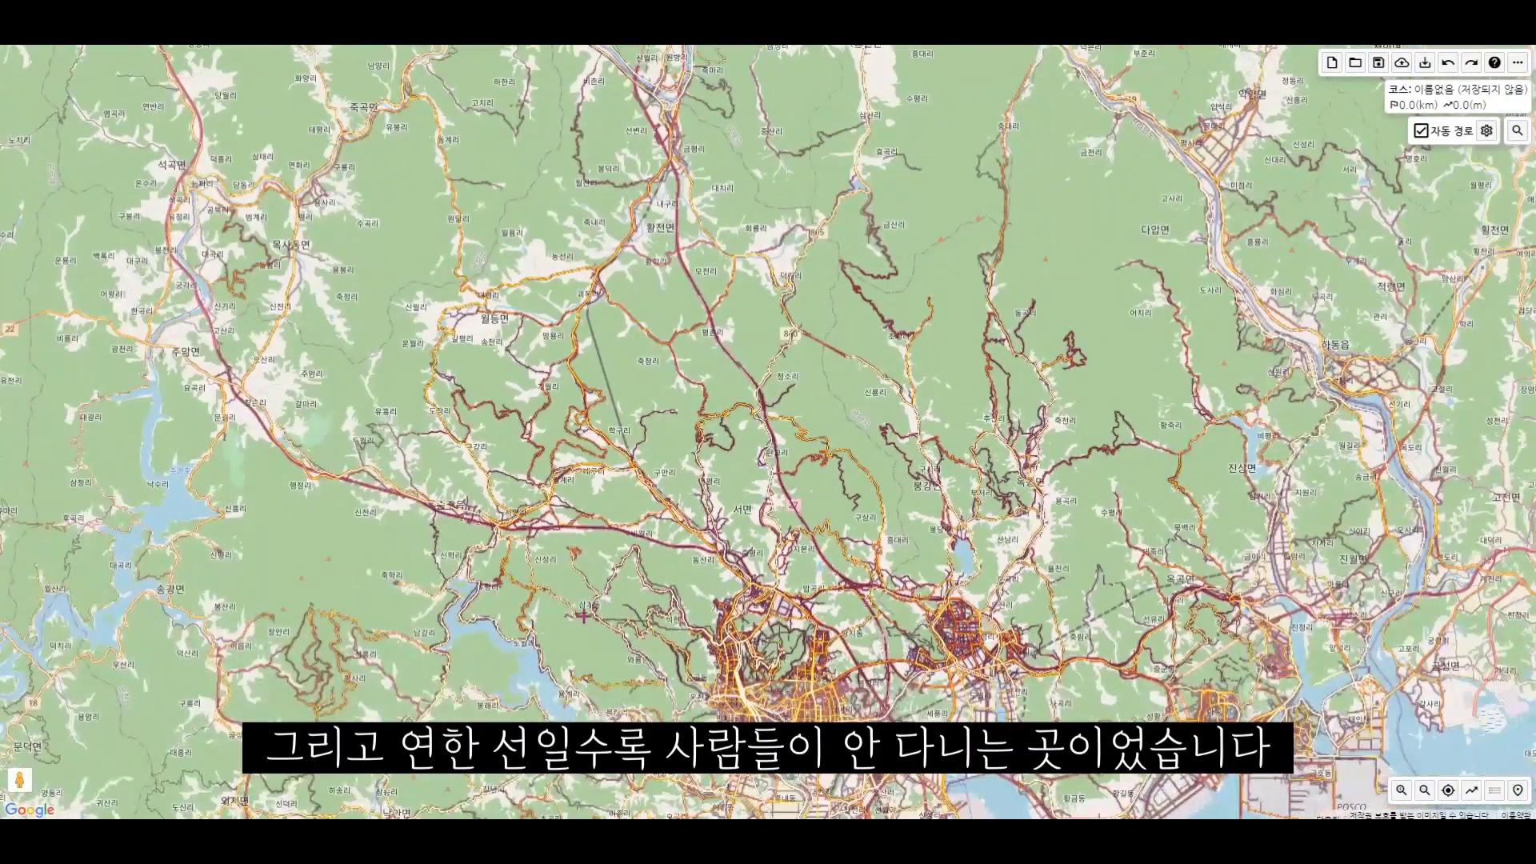
- Inspect the heatmap traces of the forest roads west of the lake, between 장안리, 석흥리 and 목촌리
drag(493, 754, 737, 559)
scroll(736, 559, up, 1)
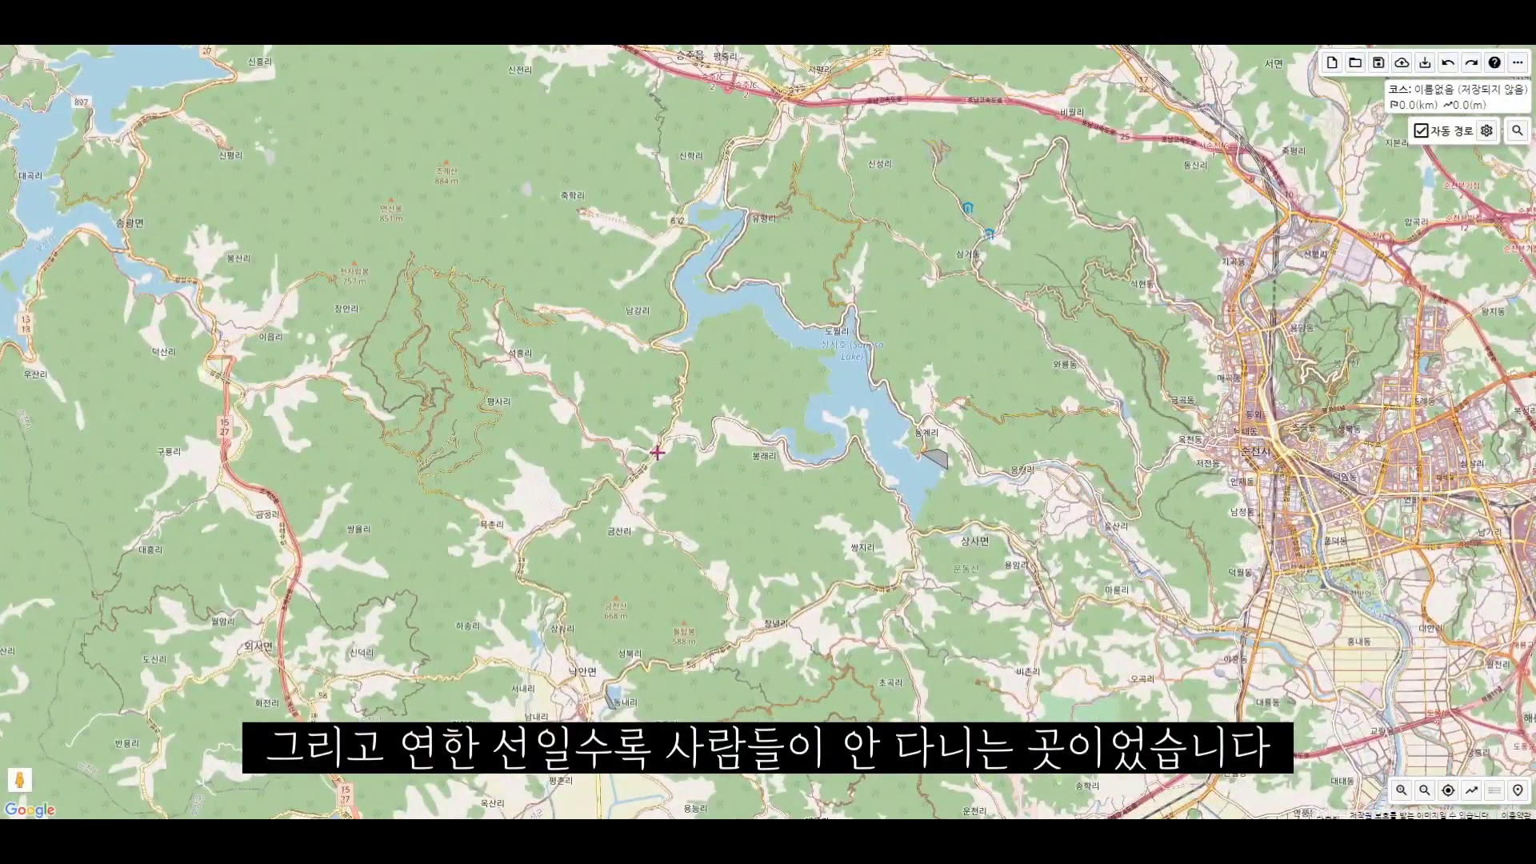
drag(680, 468, 802, 526)
scroll(802, 526, up, 1)
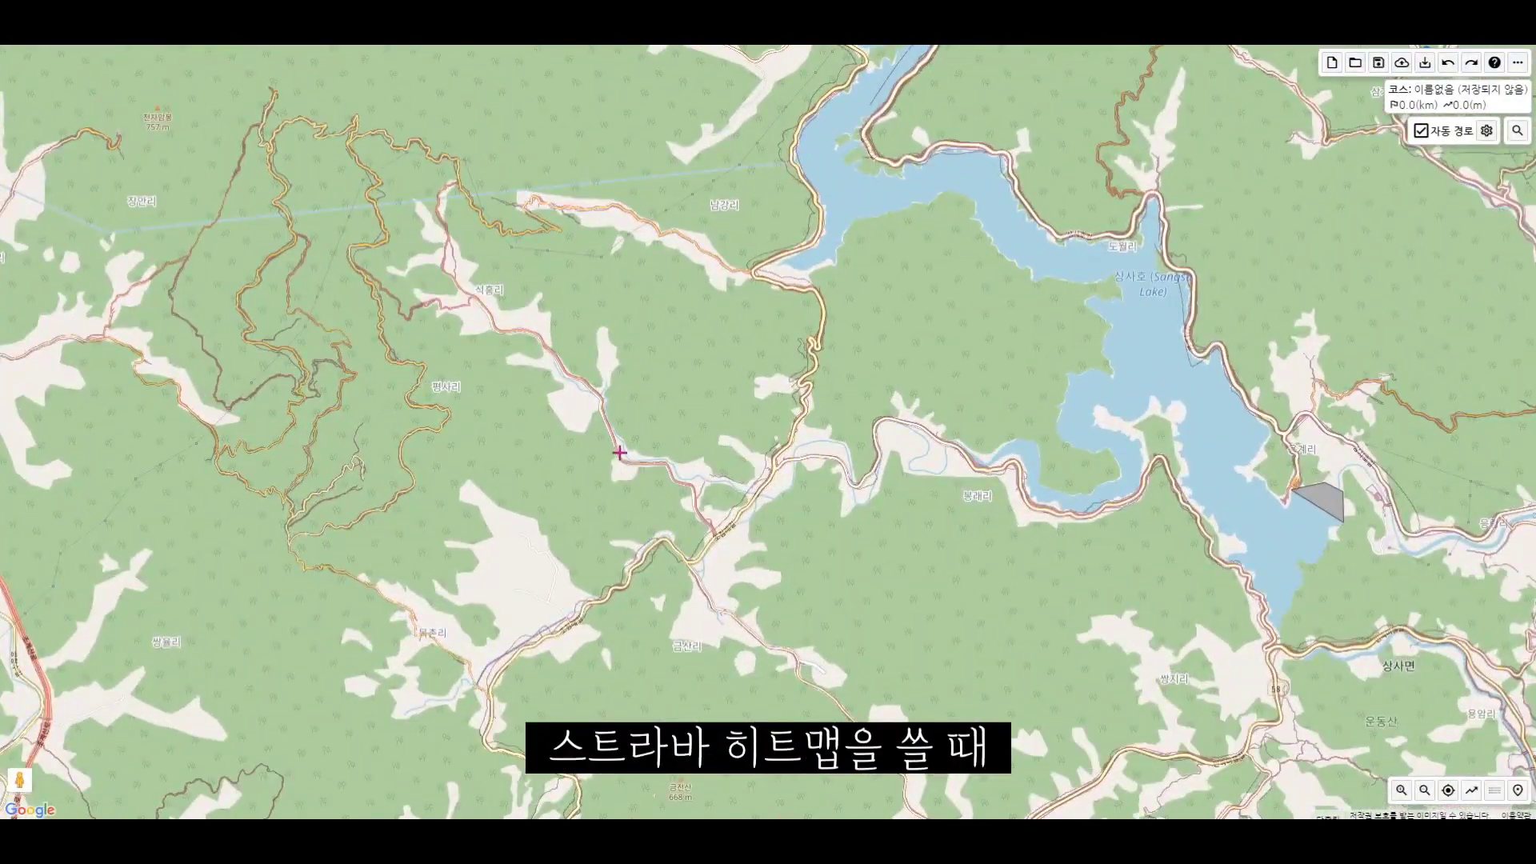
drag(534, 498, 651, 517)
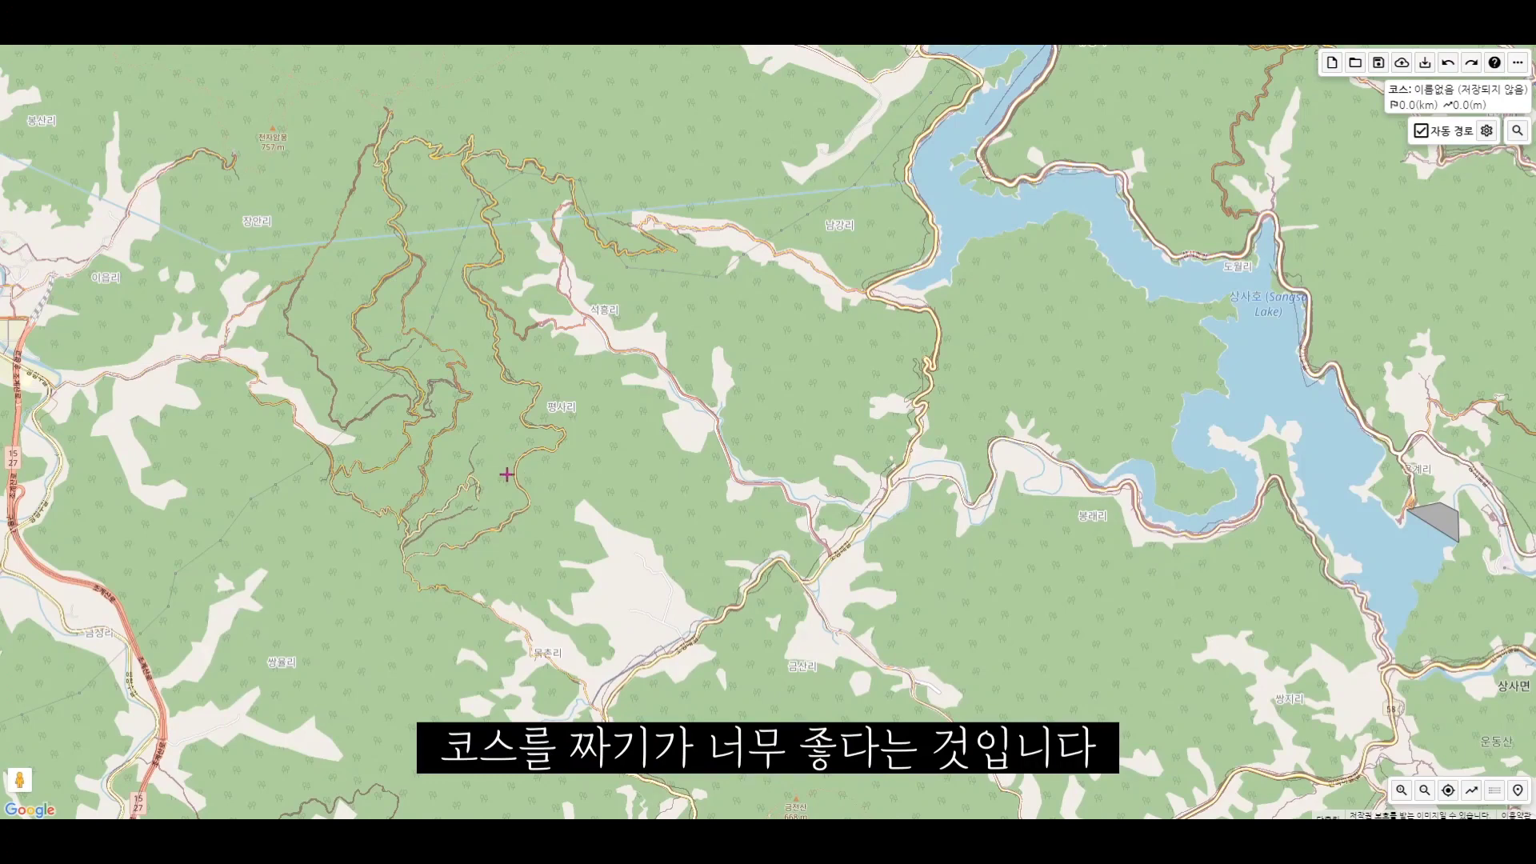
scroll(493, 440, up, 2)
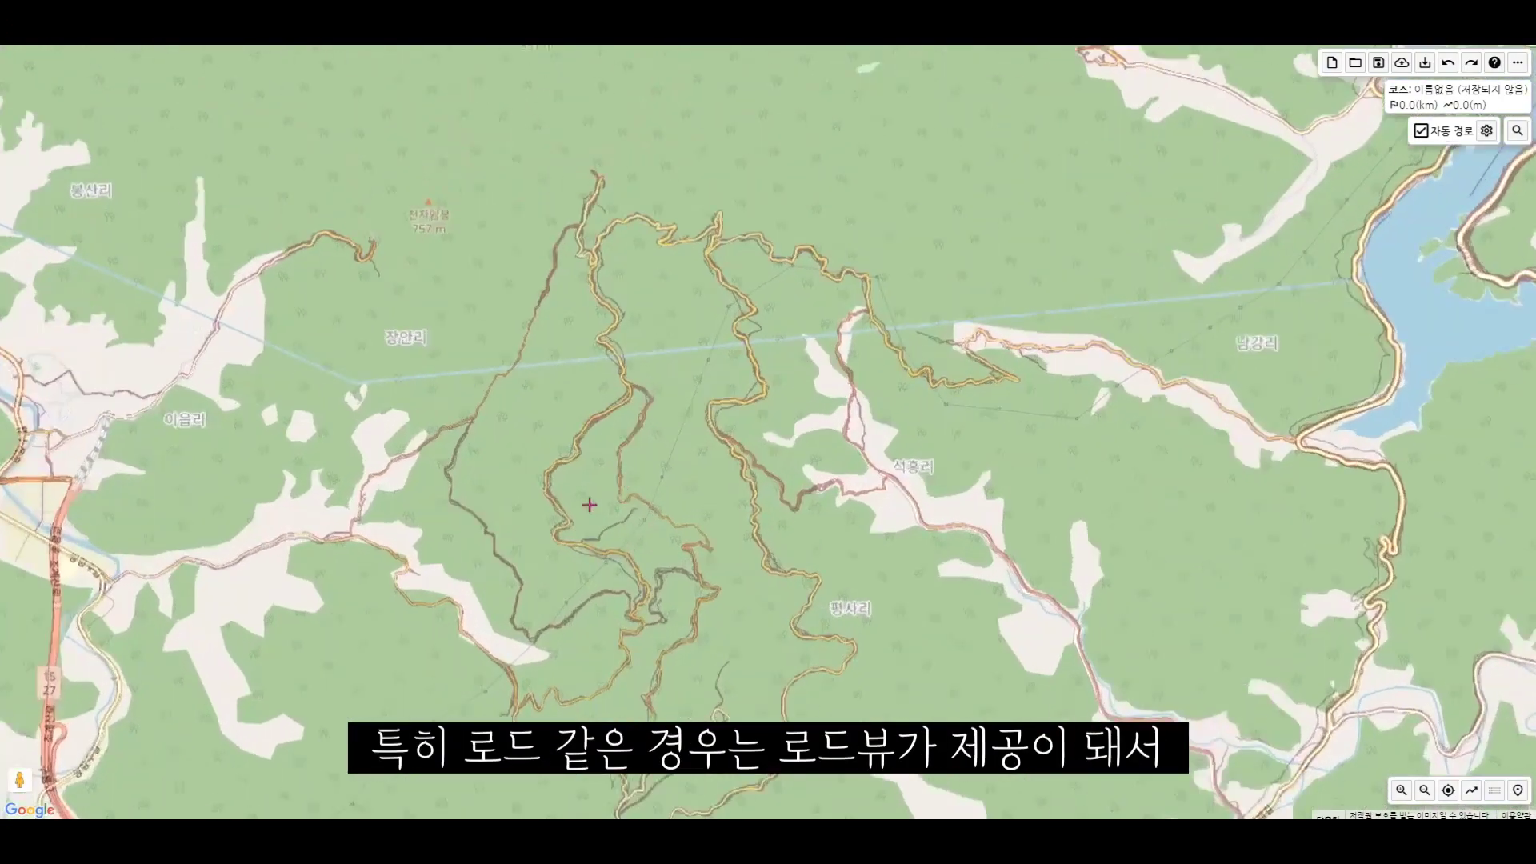
scroll(590, 505, up, 1)
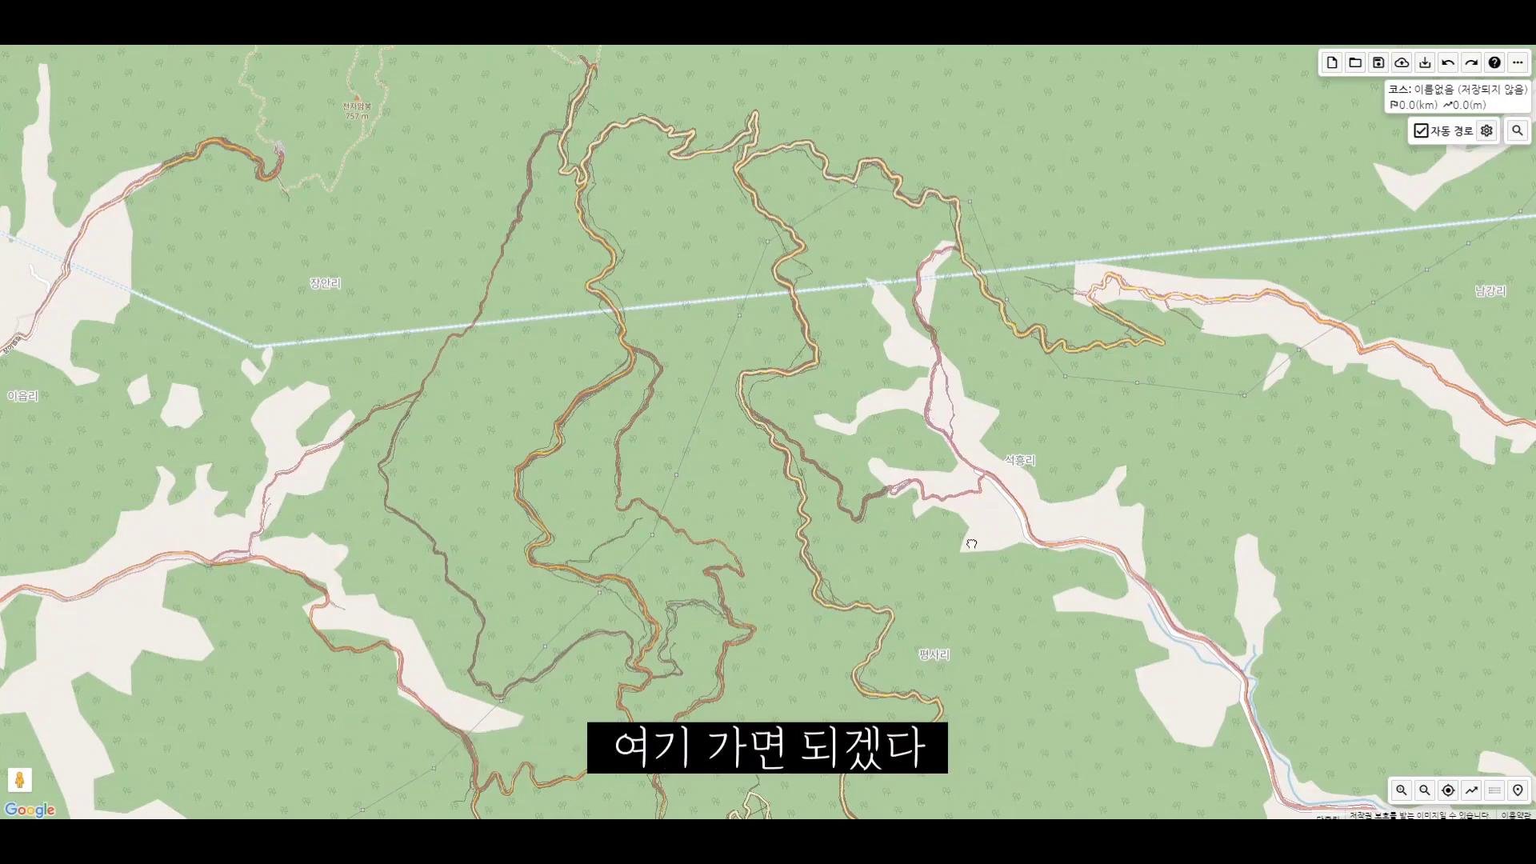
scroll(970, 544, down, 1)
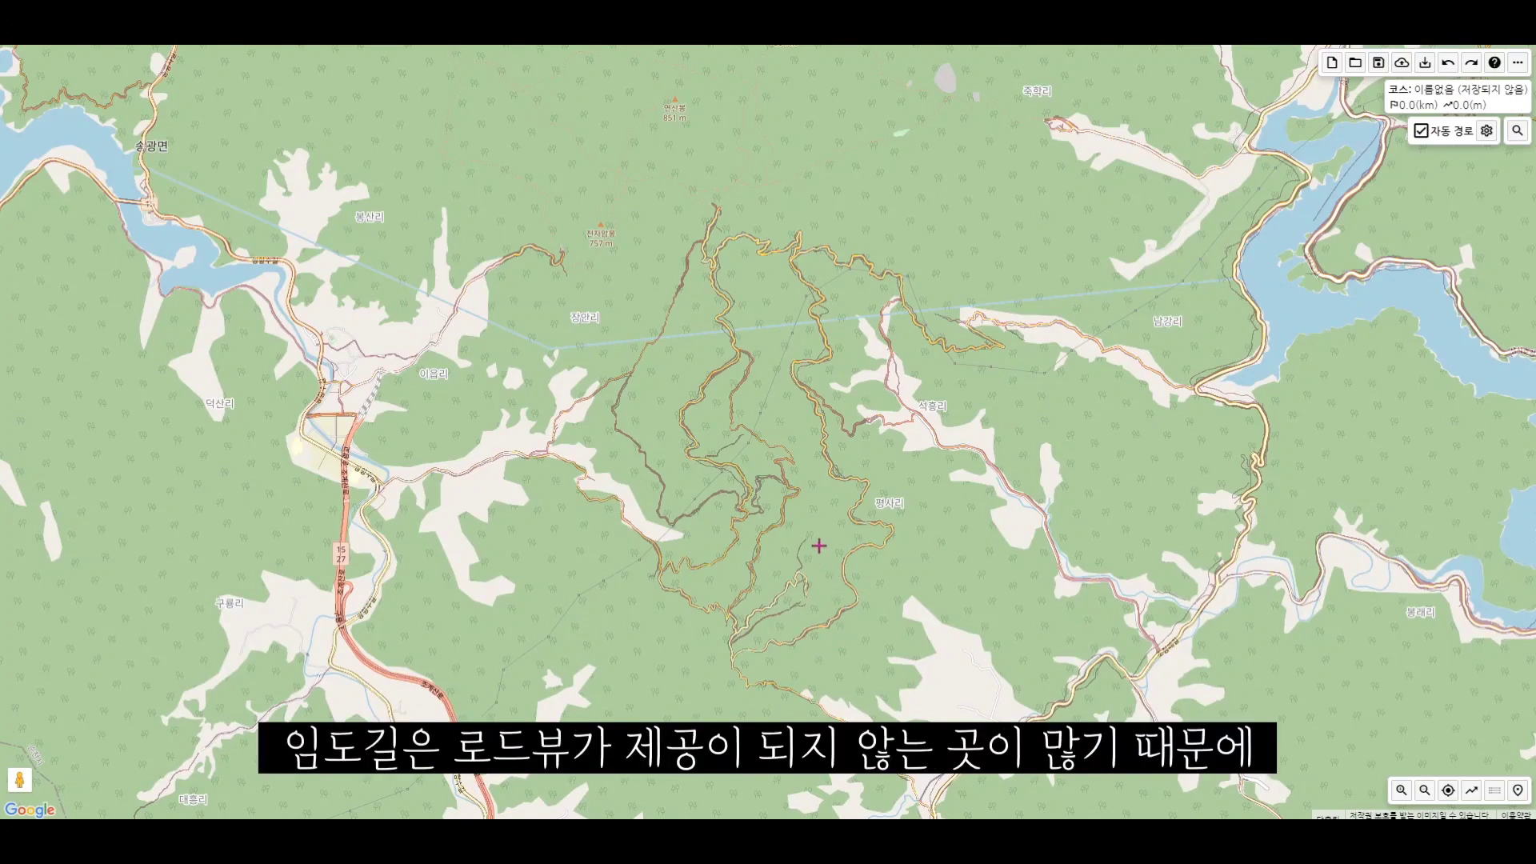
drag(819, 551, 809, 560)
scroll(836, 532, up, 1)
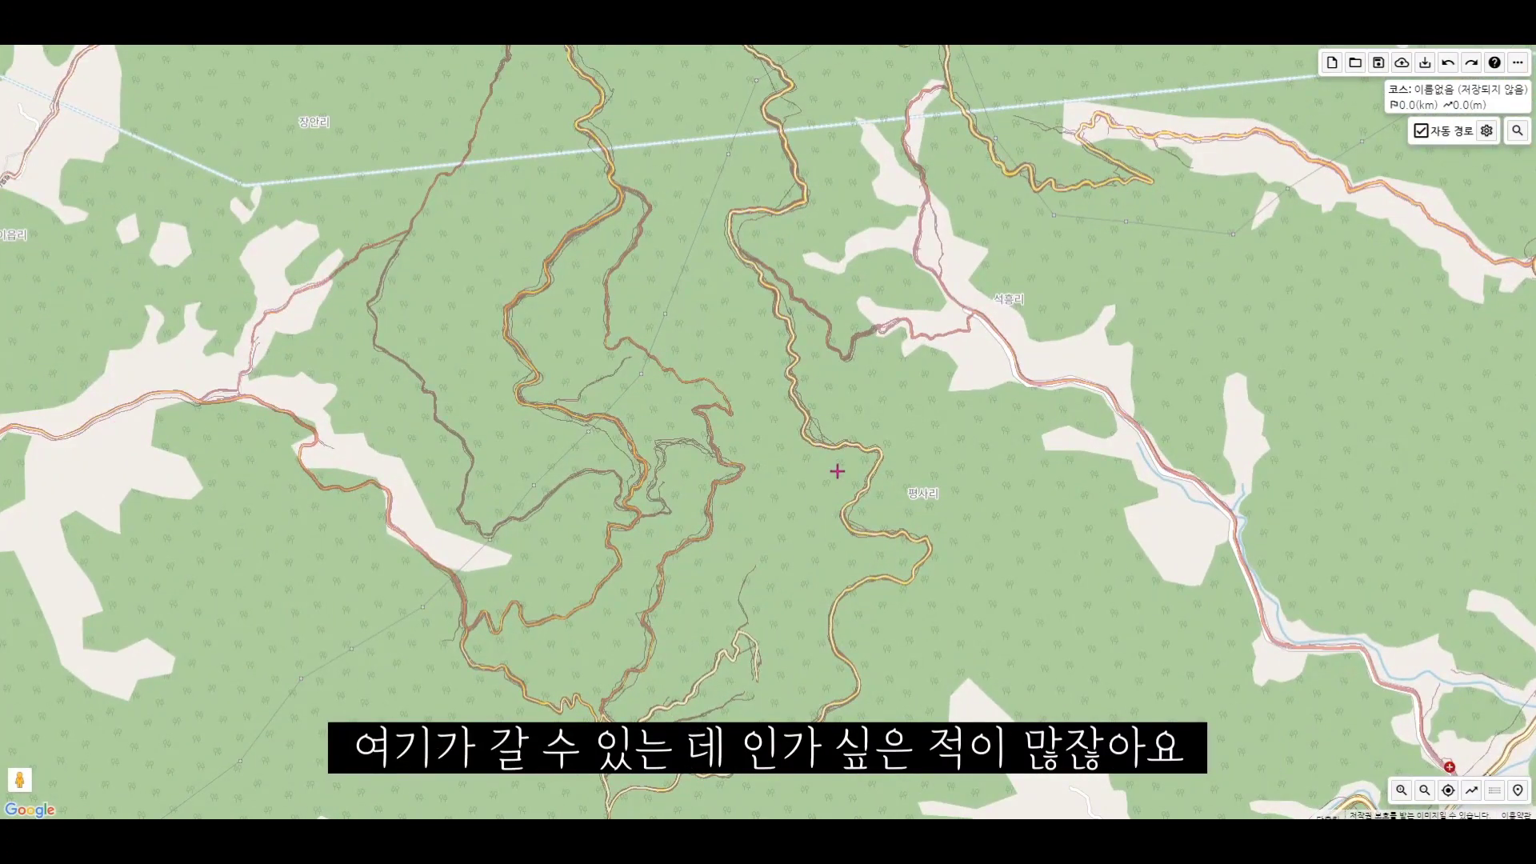
scroll(804, 364, down, 1)
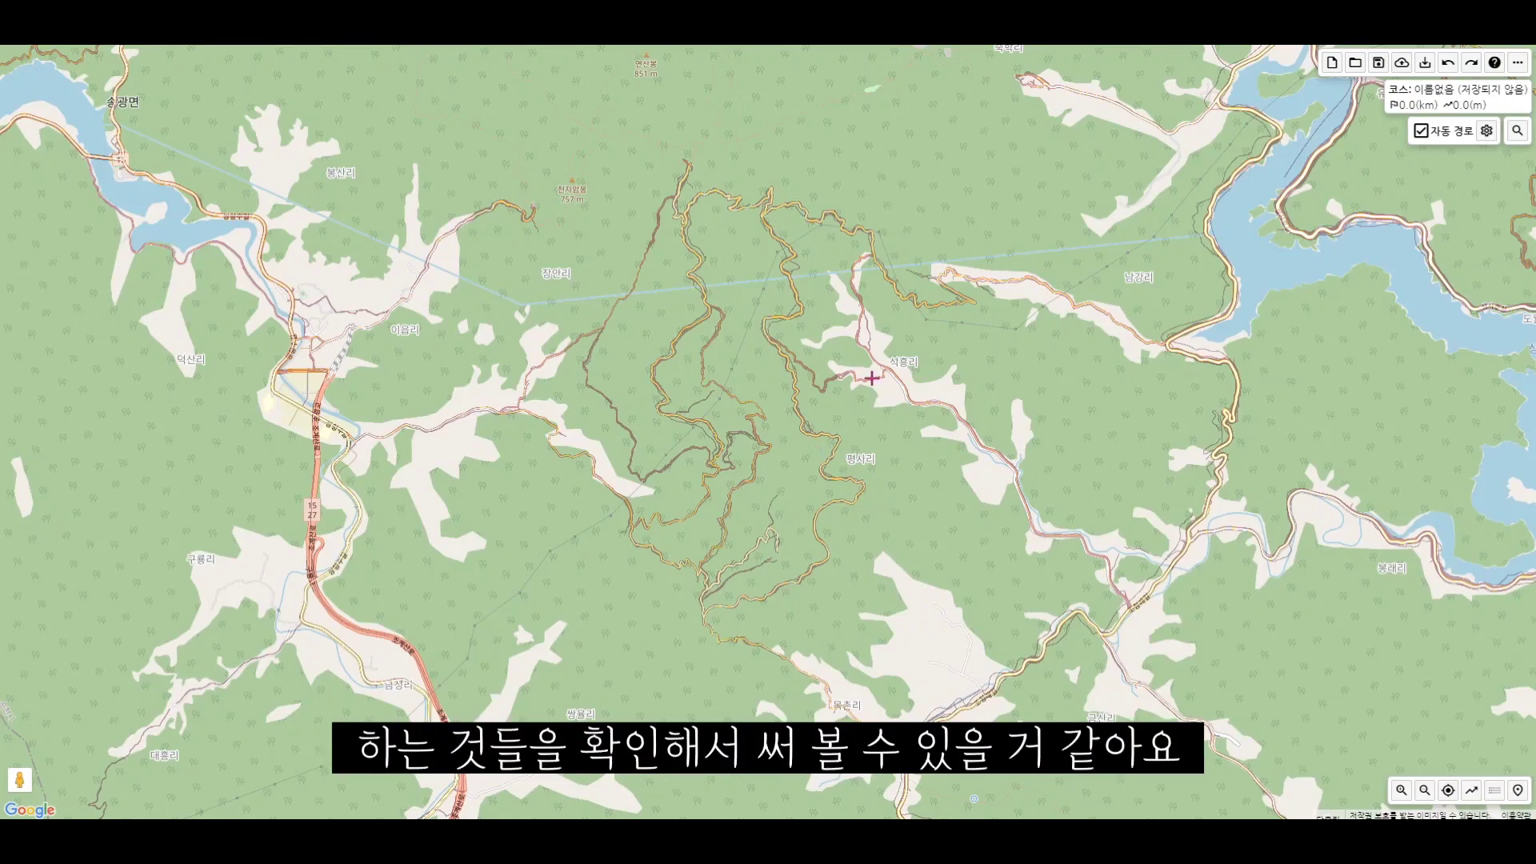
scroll(805, 503, down, 3)
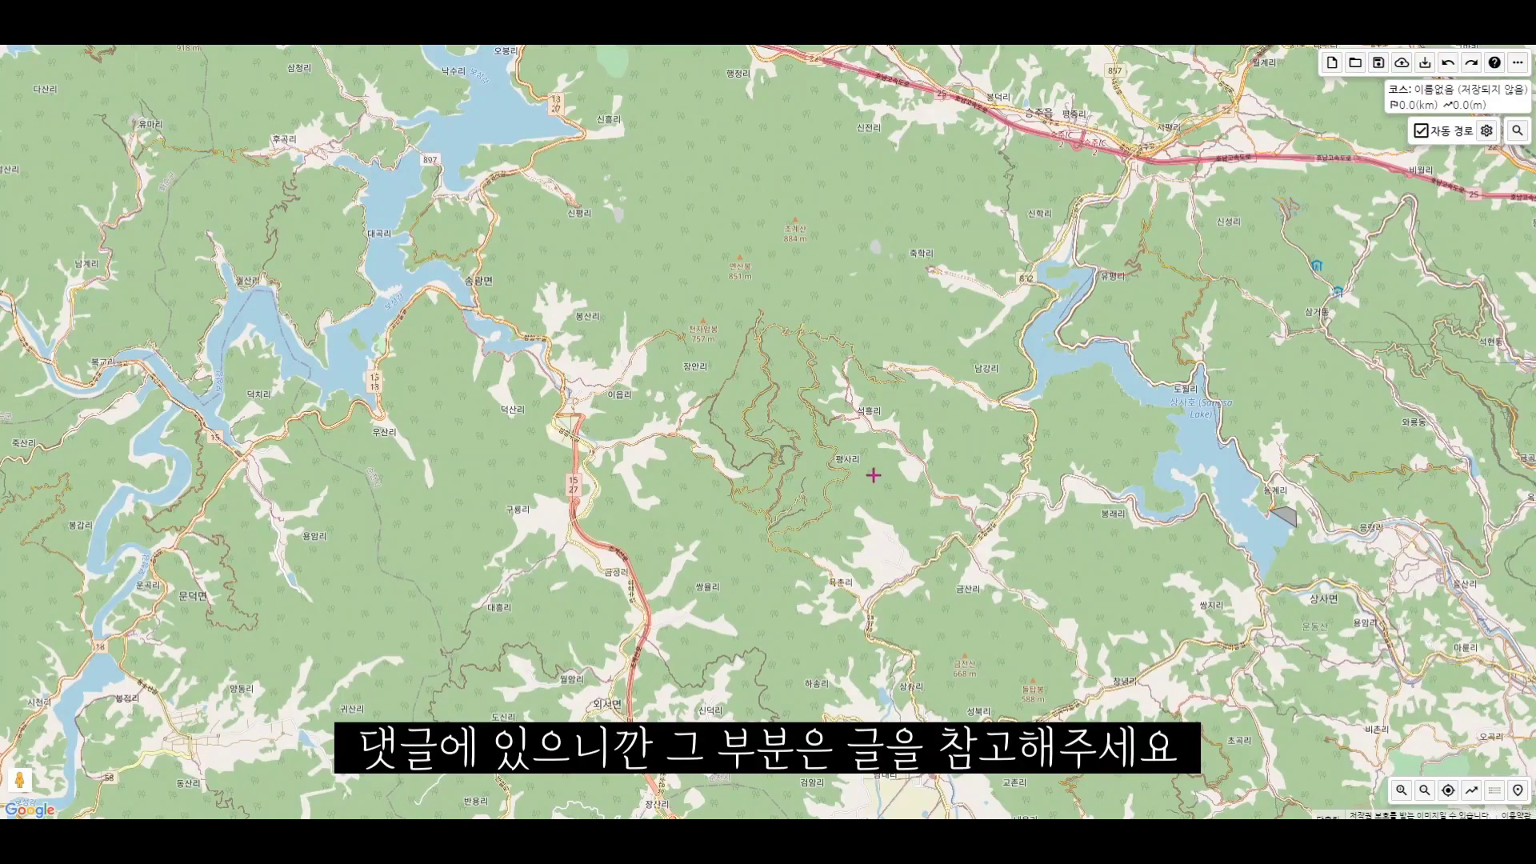
scroll(819, 536, up, 2)
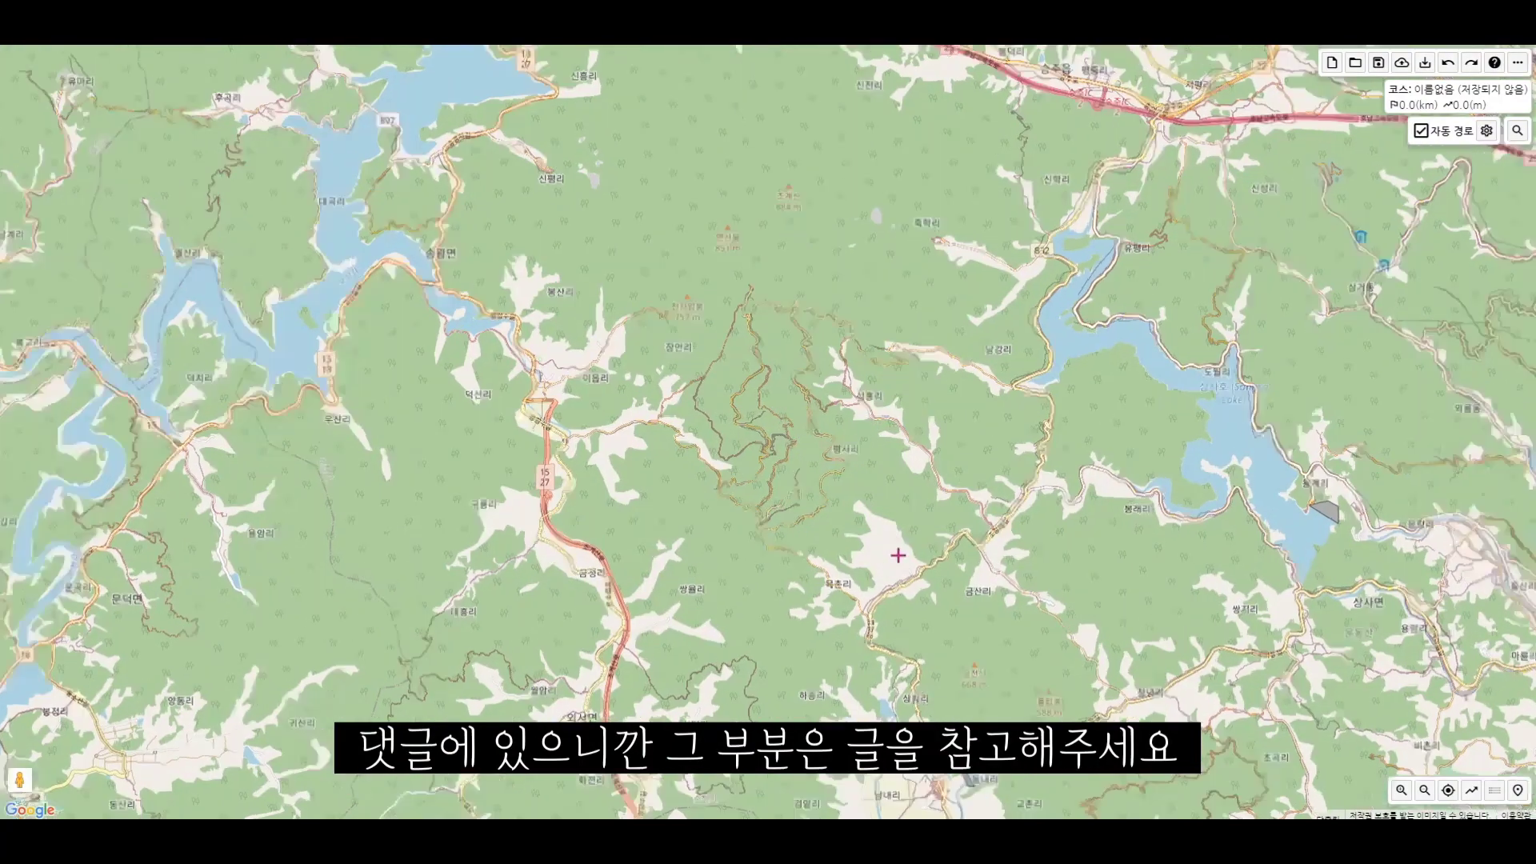
- Review the heatmap URL template in the overlay image map settings, set the overlay's opacity to 10 and apply it to the map
click(1514, 66)
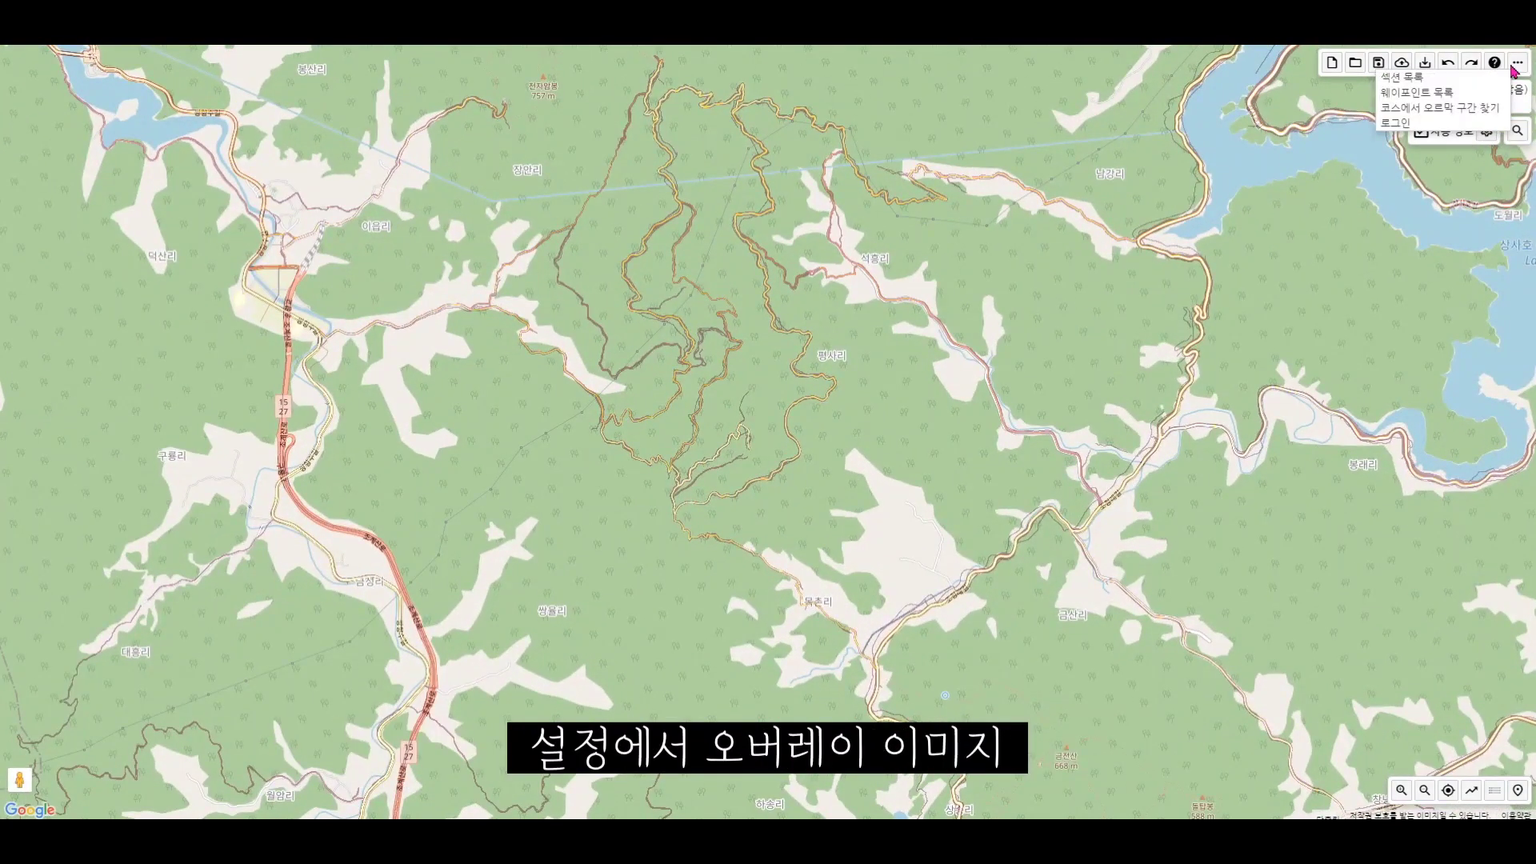
click(1518, 65)
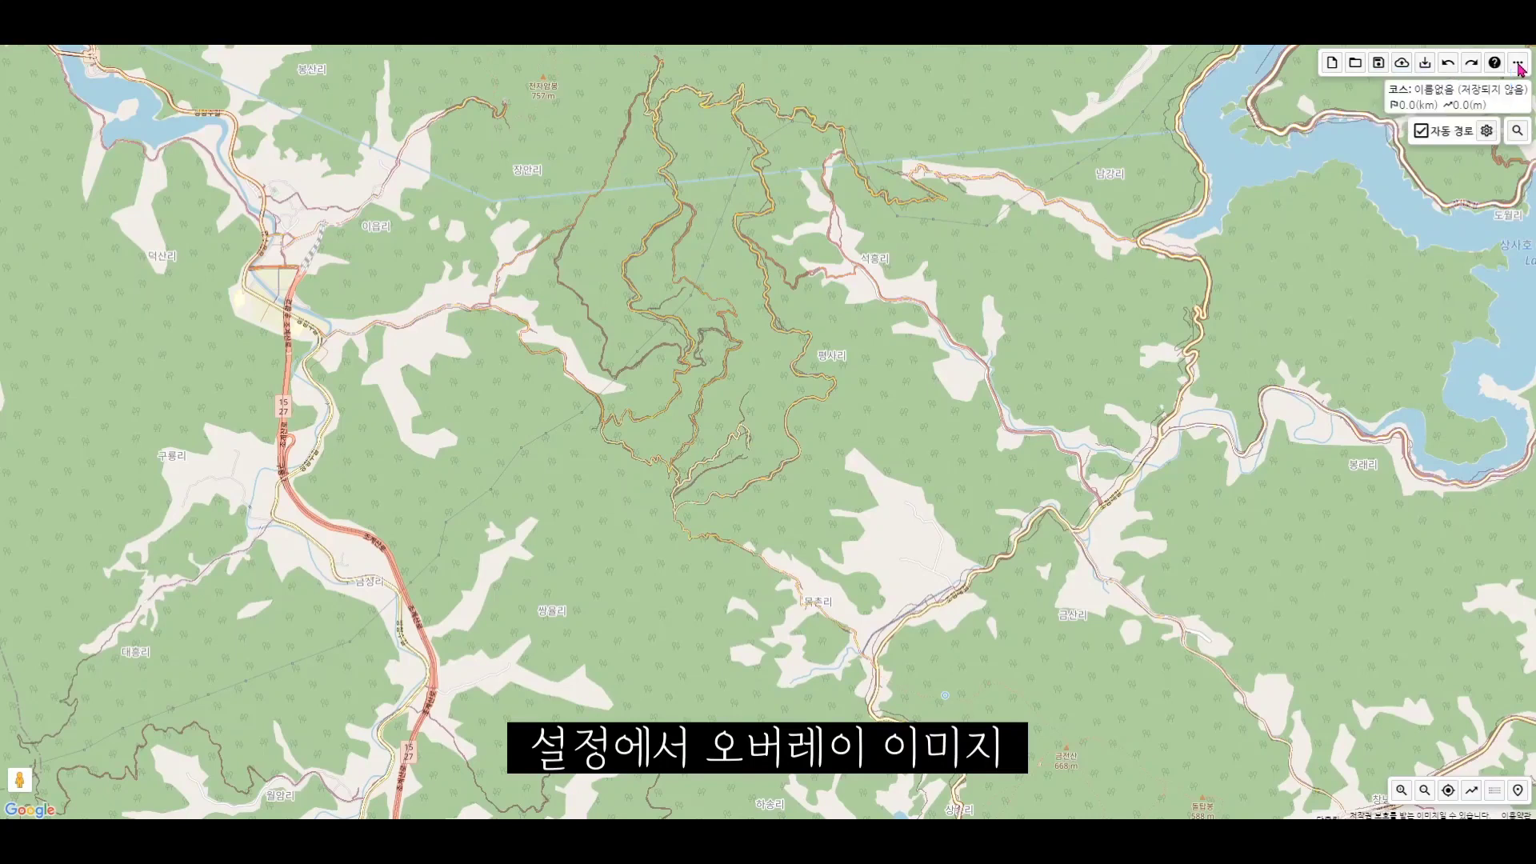
click(1487, 132)
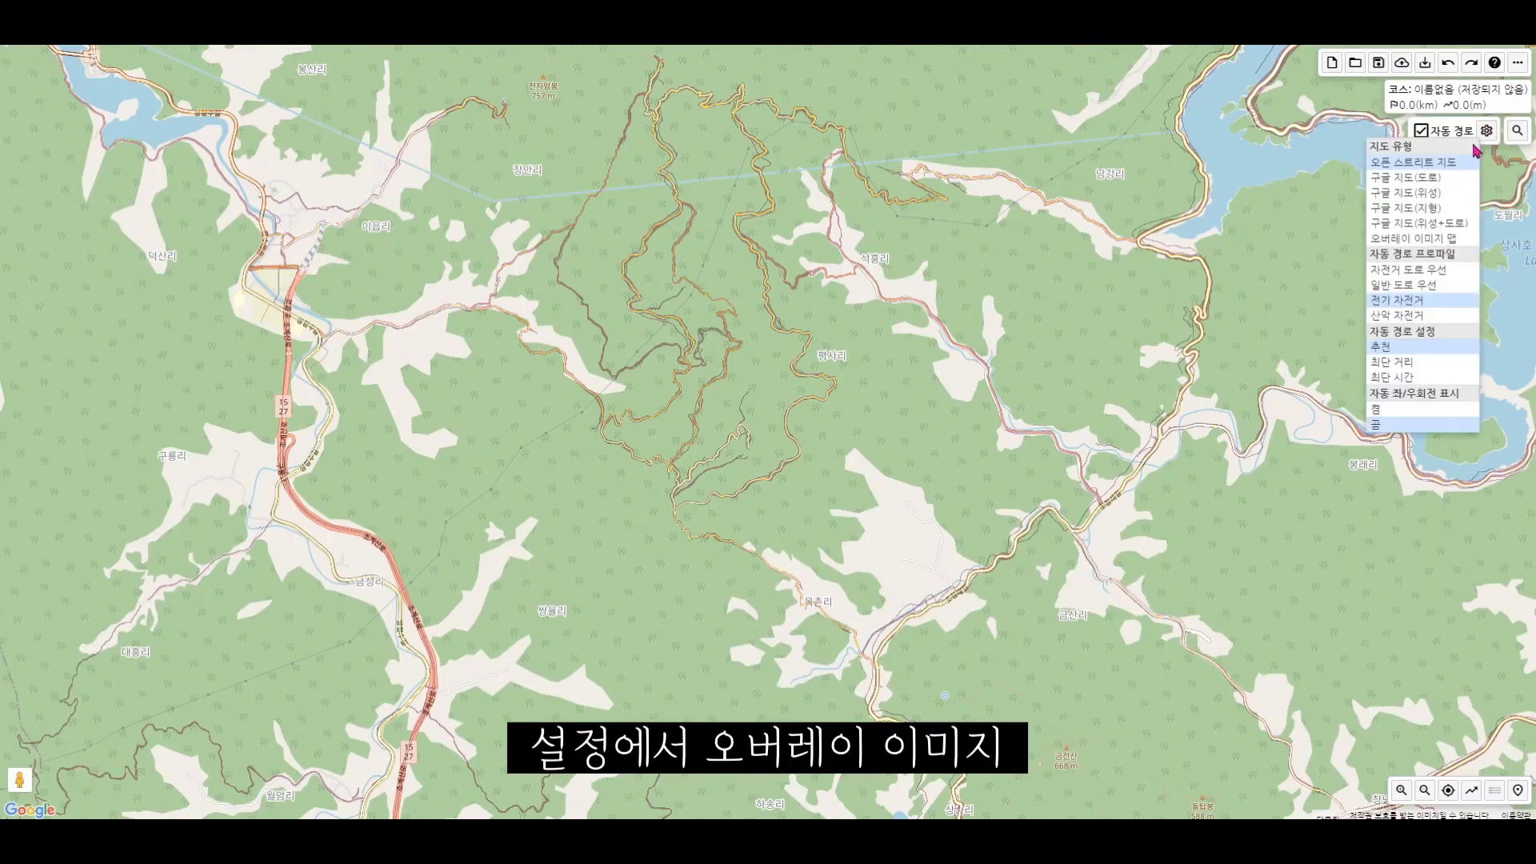
click(1419, 240)
drag(977, 434, 512, 423)
click(645, 423)
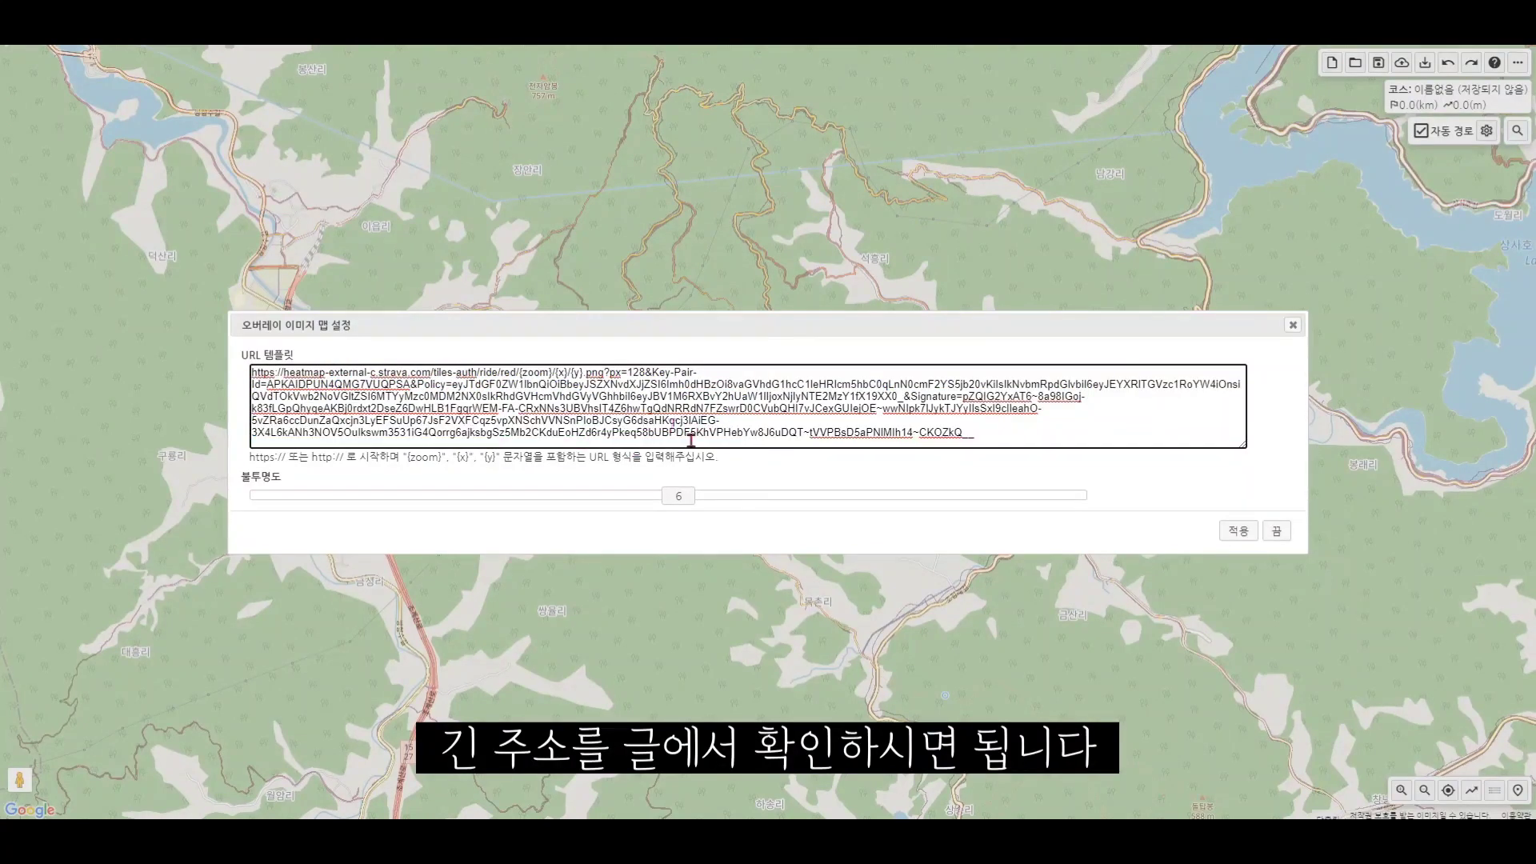
double_click(557, 390)
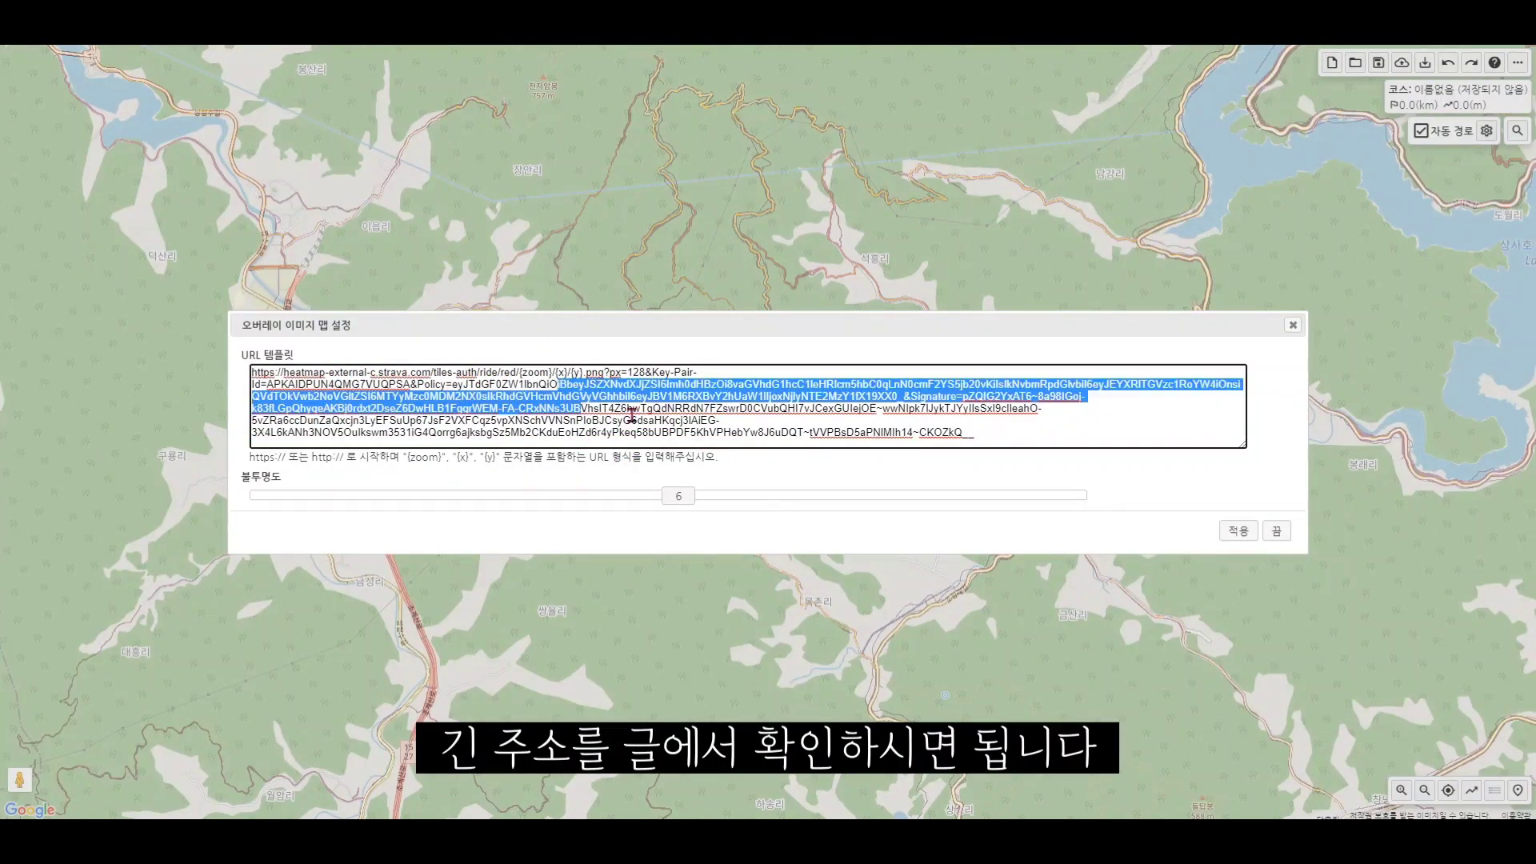
click(632, 411)
drag(674, 496, 1088, 500)
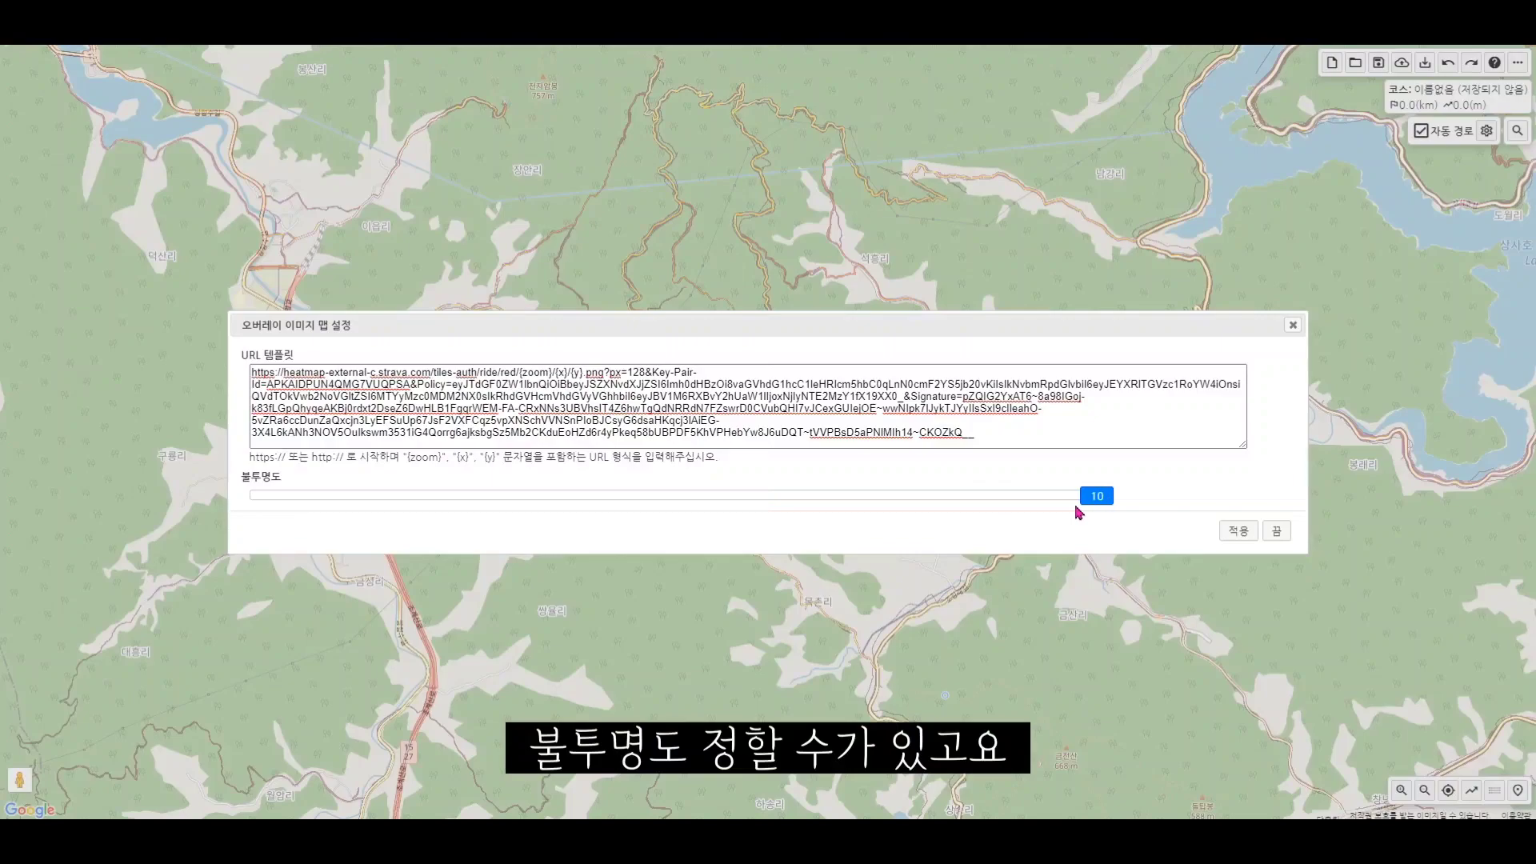
click(1239, 531)
scroll(954, 472, down, 3)
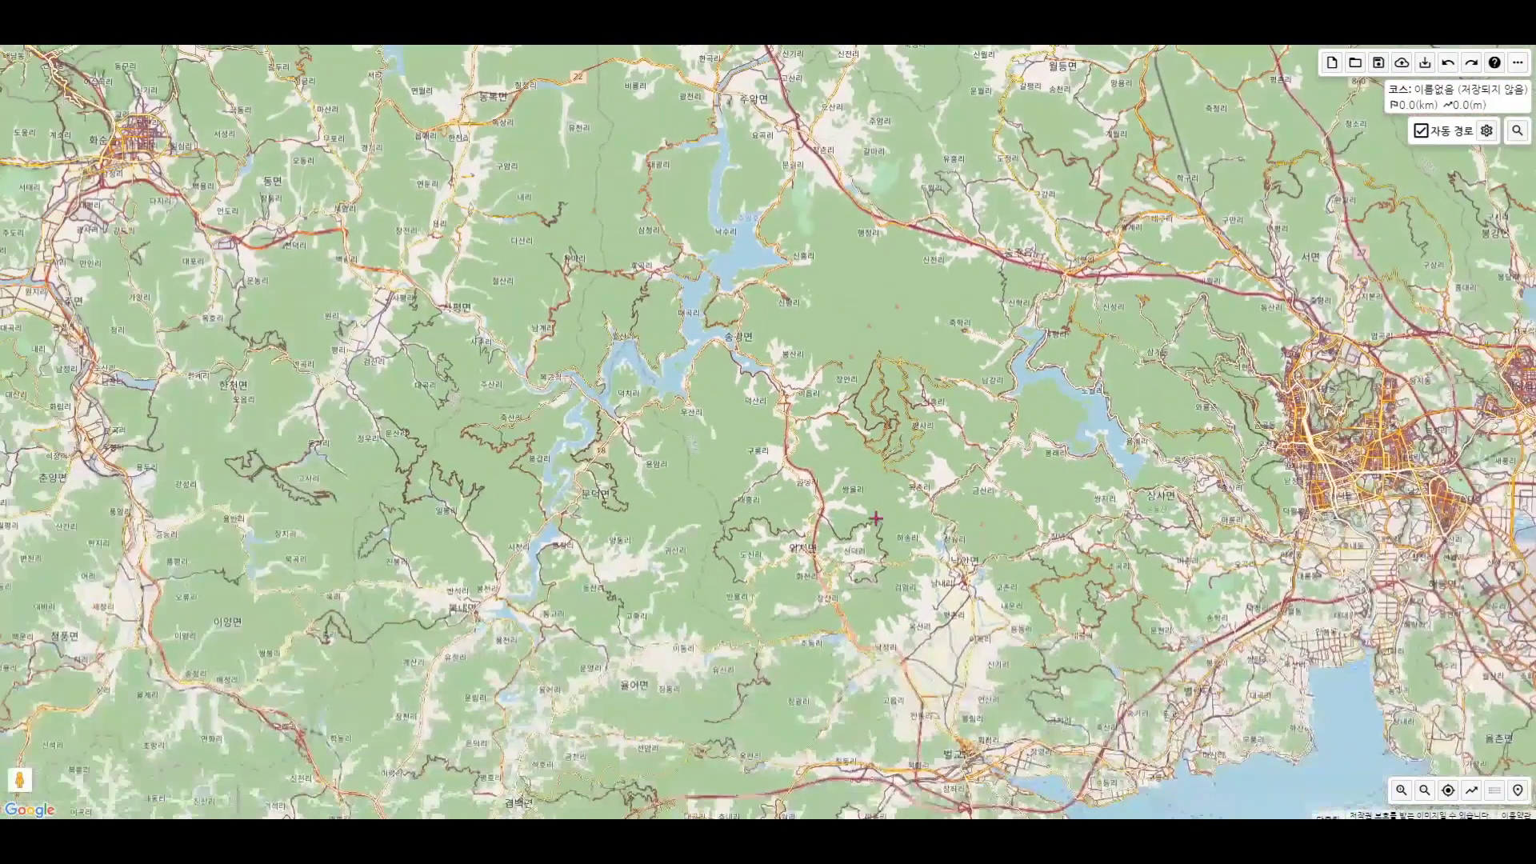
scroll(1121, 420, up, 2)
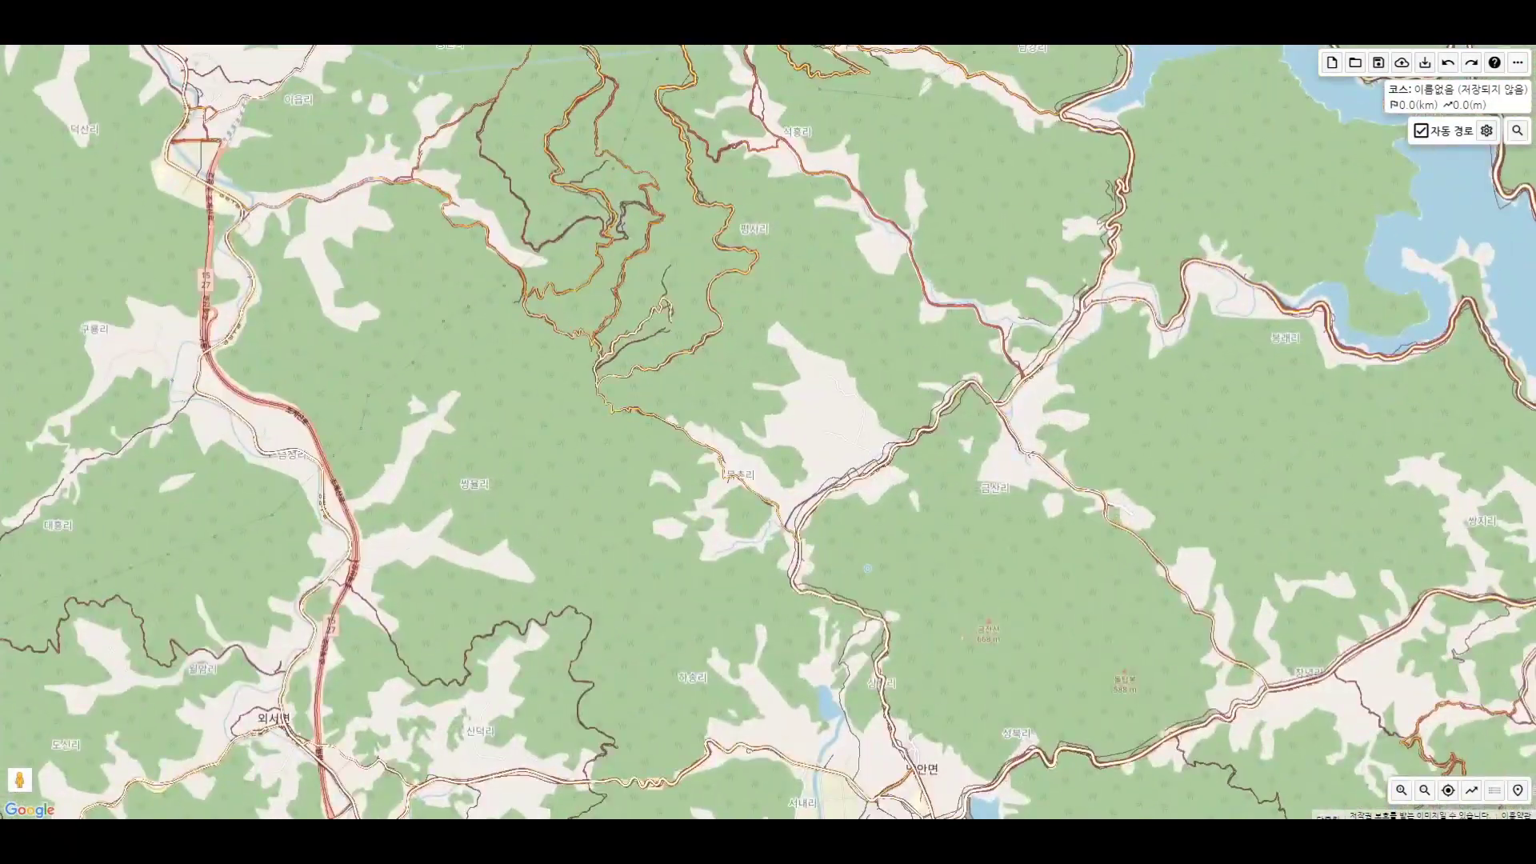